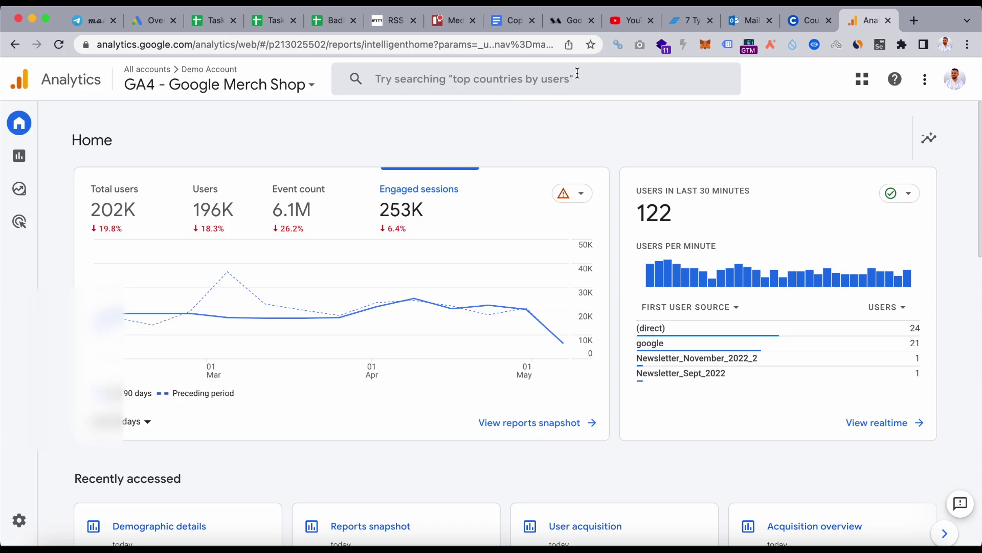
# Search for "engagement rate" and open the Engagement rate insight for May 2 to May 8, 2023.
pyautogui.click(574, 72)
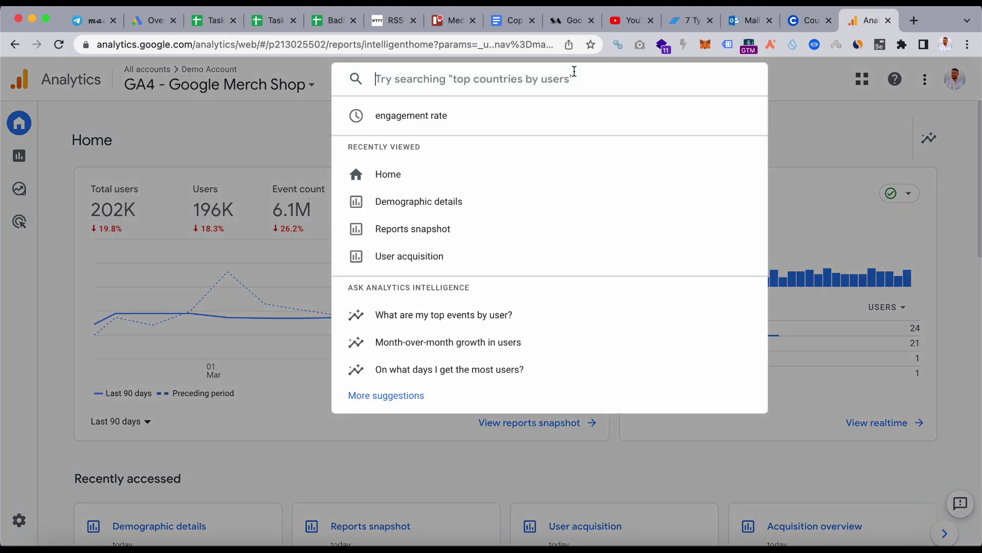
pyautogui.click(444, 127)
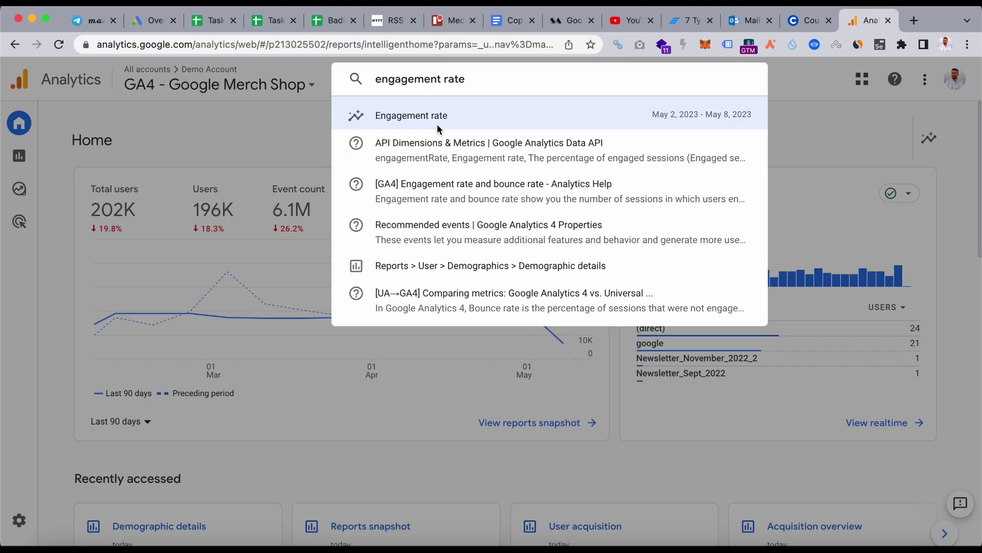
pyautogui.click(412, 119)
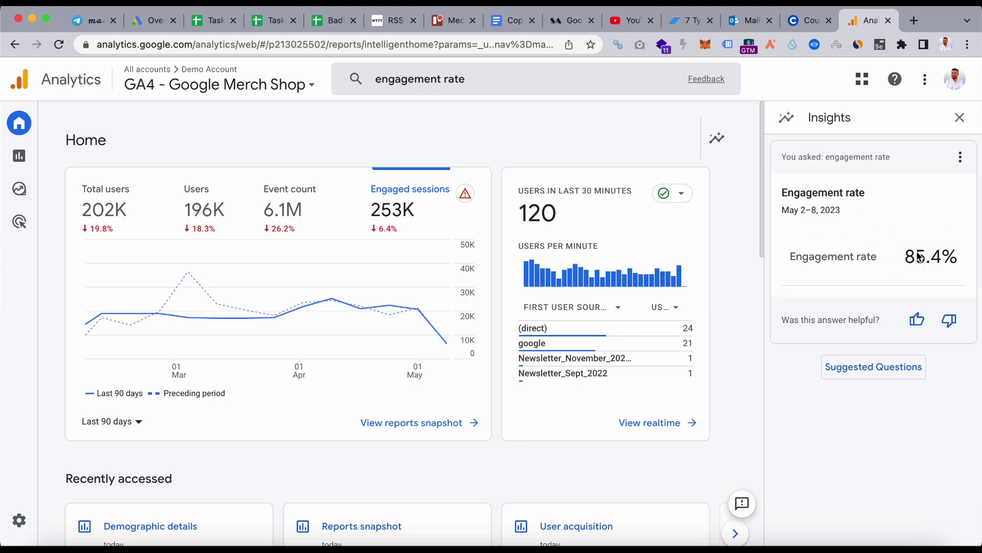
# Open the help article "[GA4] Engagement rate and bounce rate" from the search suggestions, then return to the Analytics home page.
pyautogui.click(555, 82)
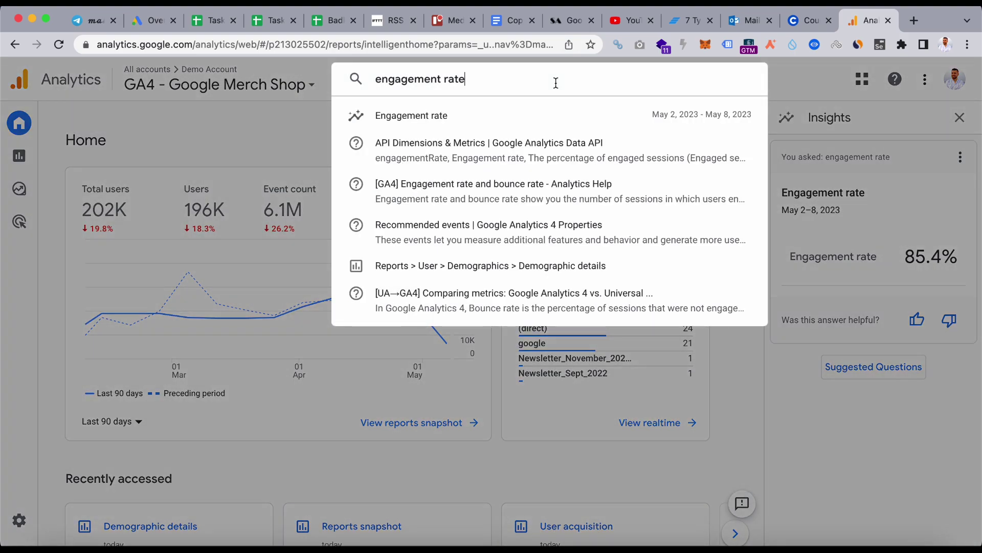
pyautogui.click(416, 173)
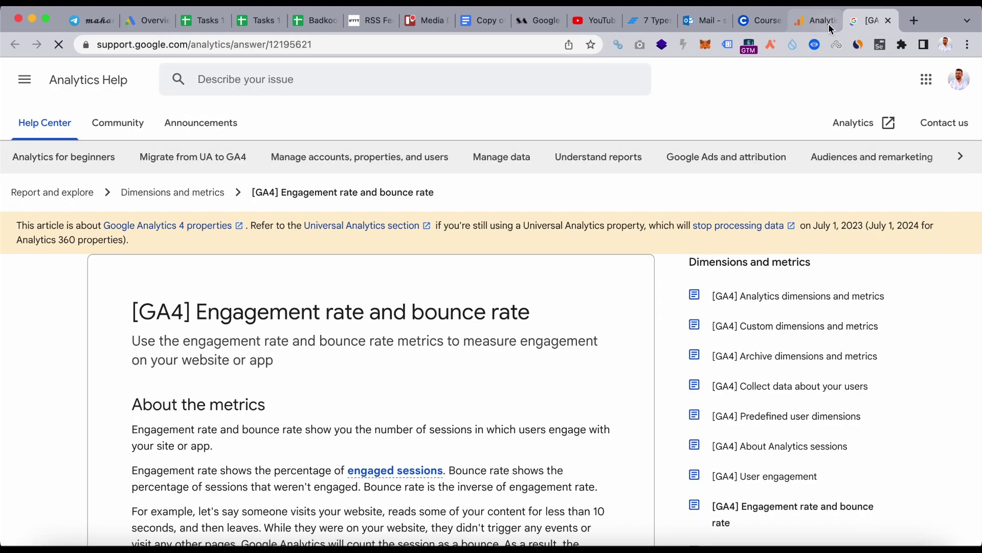
pyautogui.click(828, 23)
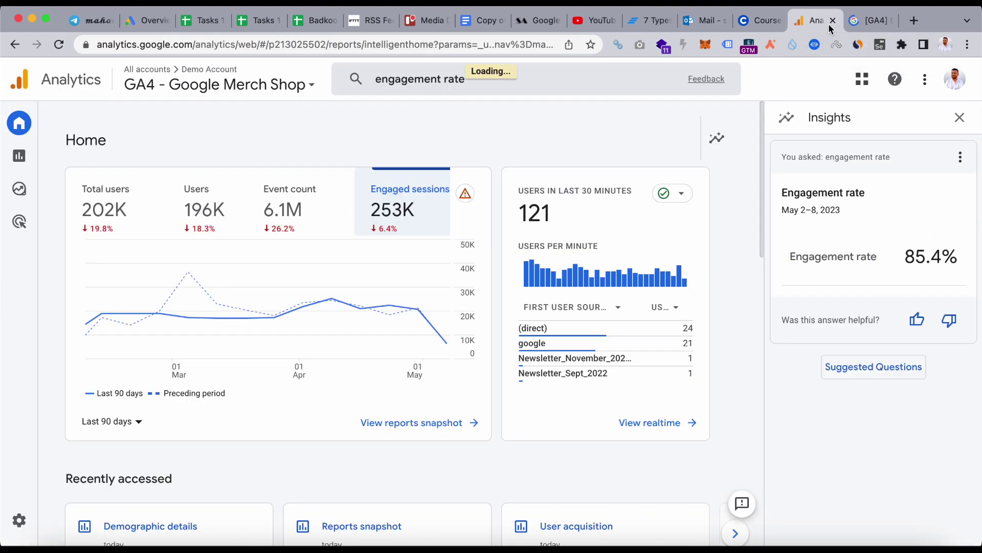
pyautogui.click(865, 21)
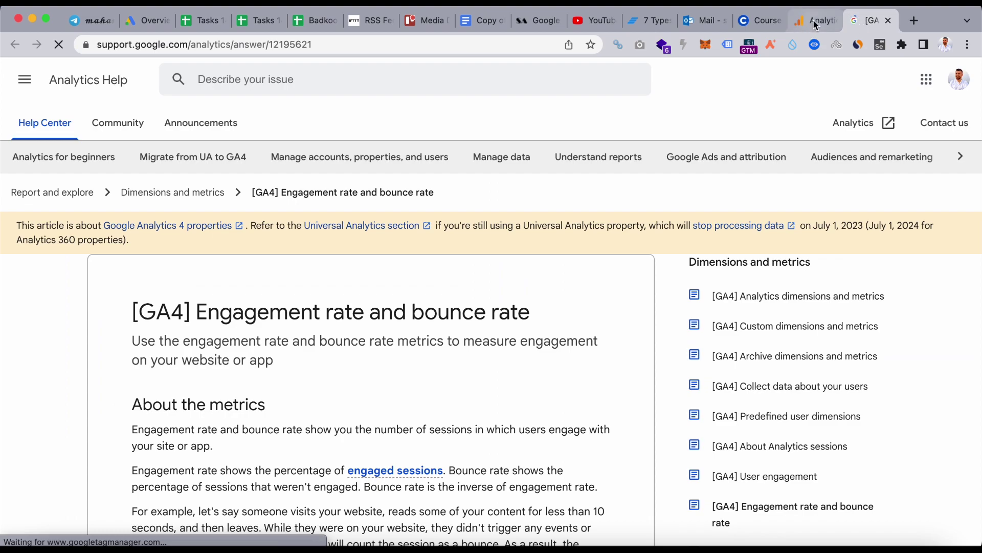
pyautogui.click(815, 23)
# Open the Demographic details report from the engagement rate search suggestions, view its country table, and return to Home.
pyautogui.click(542, 78)
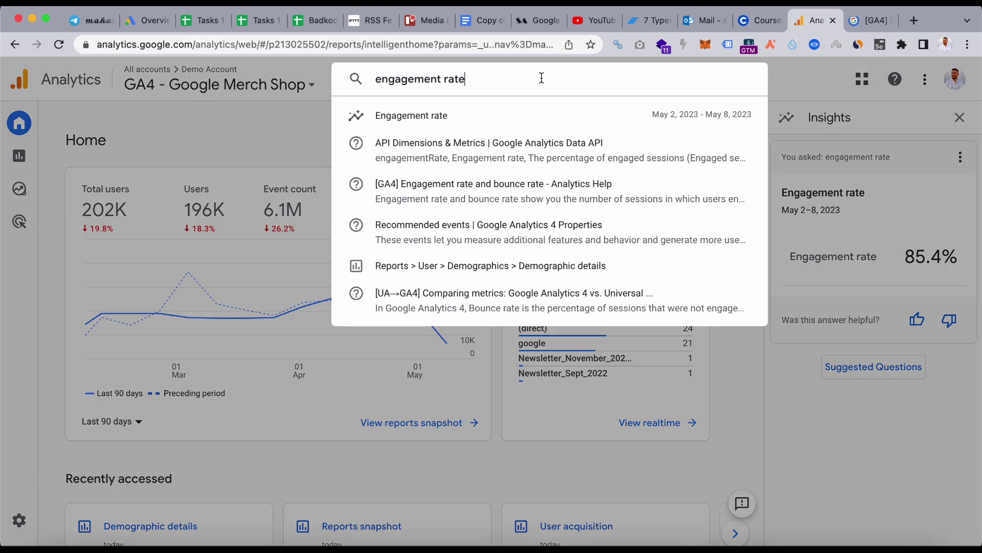
pyautogui.click(395, 265)
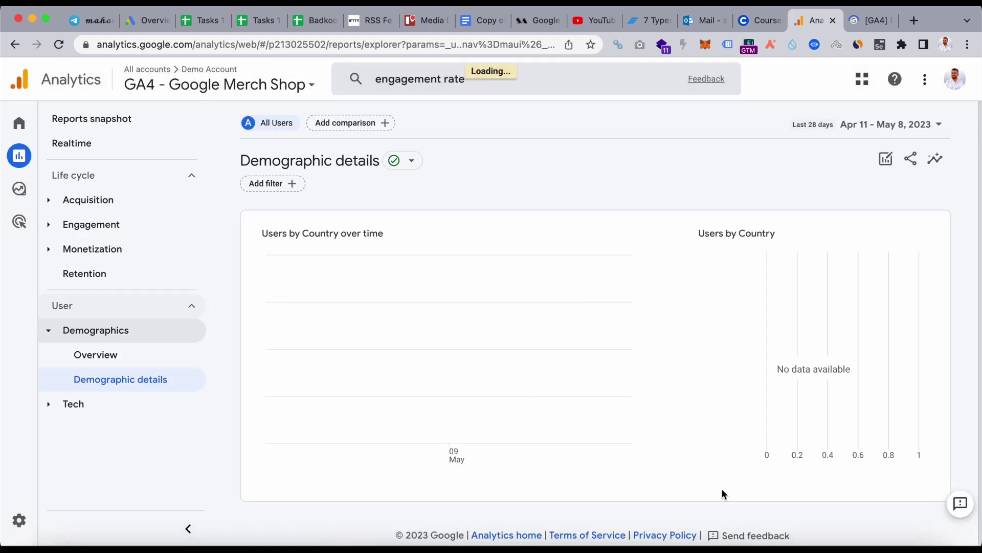
pyautogui.scroll(-4, 748, 461)
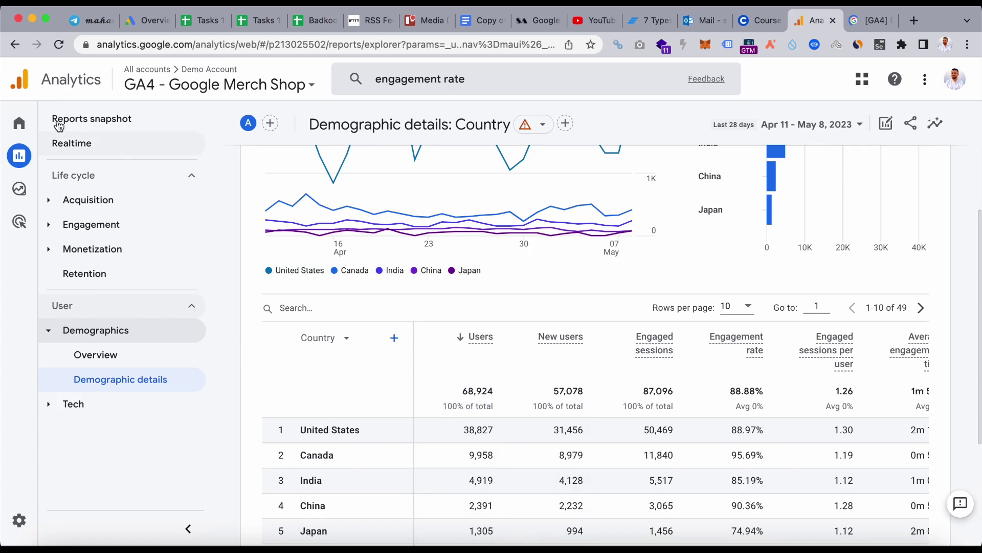
pyautogui.click(23, 123)
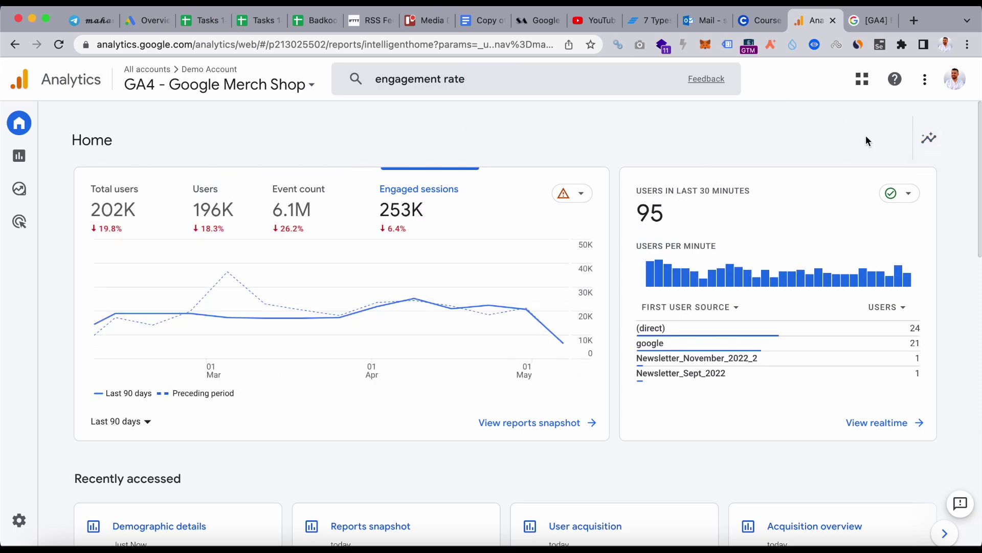
# View the Google Marketing Platform product list, the help resources and the additional options, then close them.
pyautogui.click(862, 78)
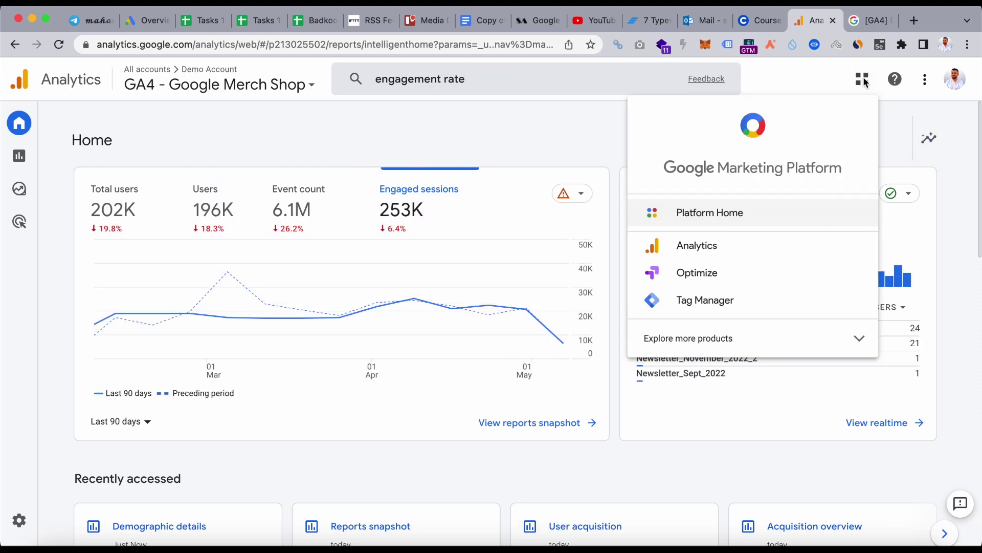
pyautogui.click(891, 119)
pyautogui.click(896, 80)
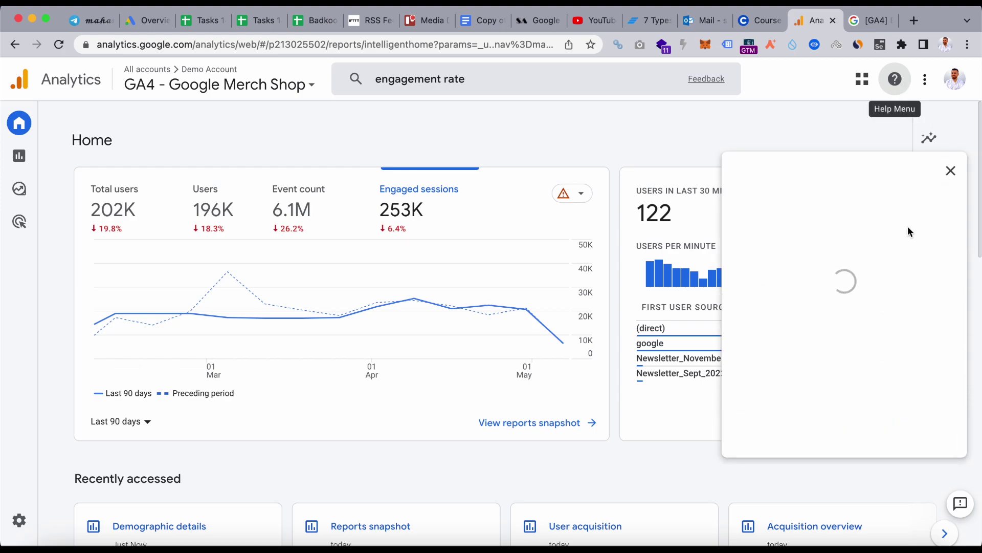
pyautogui.click(925, 79)
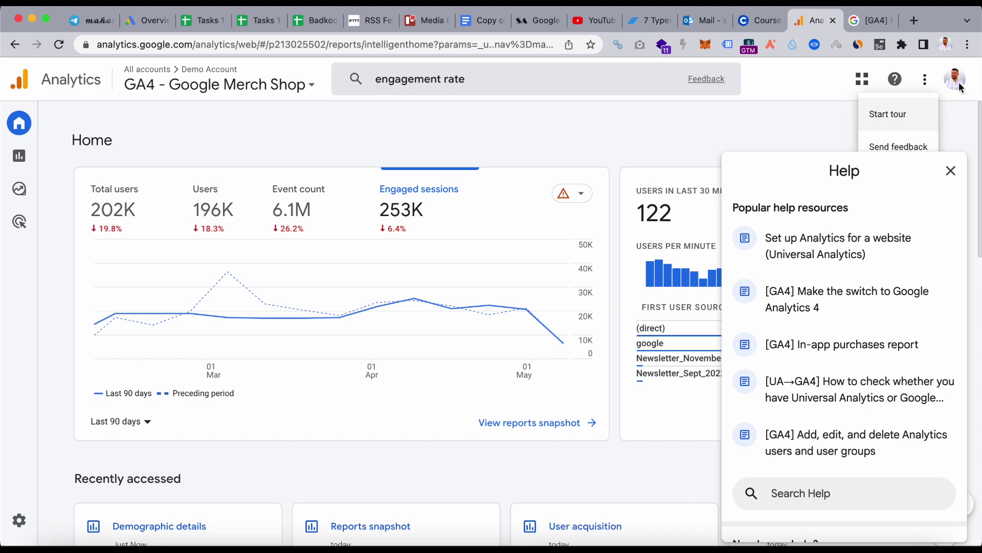
pyautogui.click(957, 113)
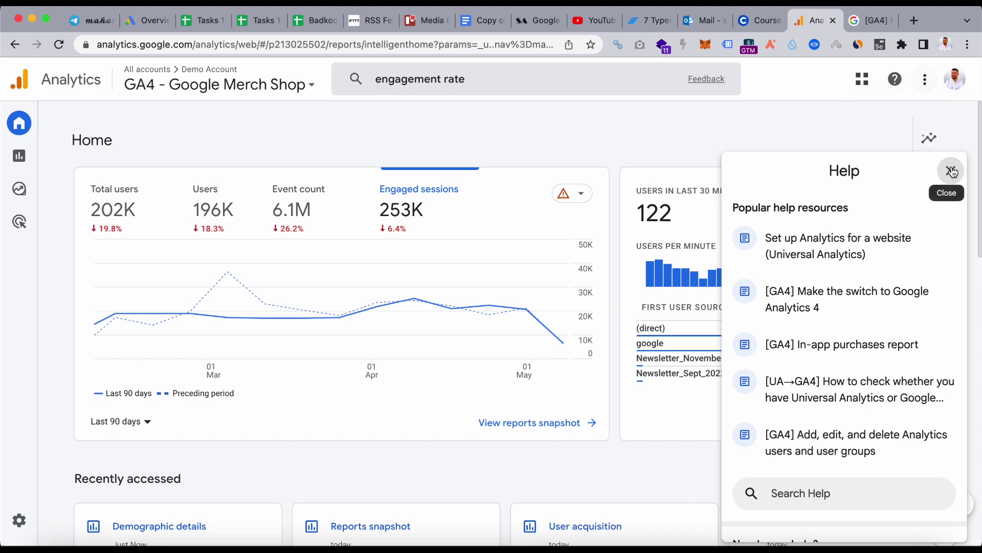
pyautogui.click(951, 171)
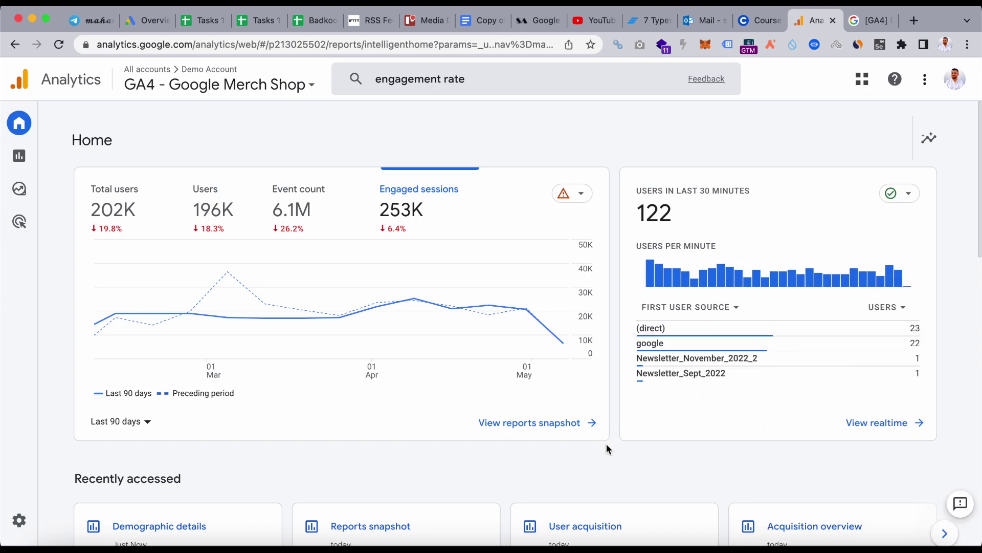
# Replace the Total users metric on the Home overview card with Views and set the card's date range to Last 28 days.
pyautogui.scroll(-3, 674, 474)
pyautogui.scroll(3, 673, 473)
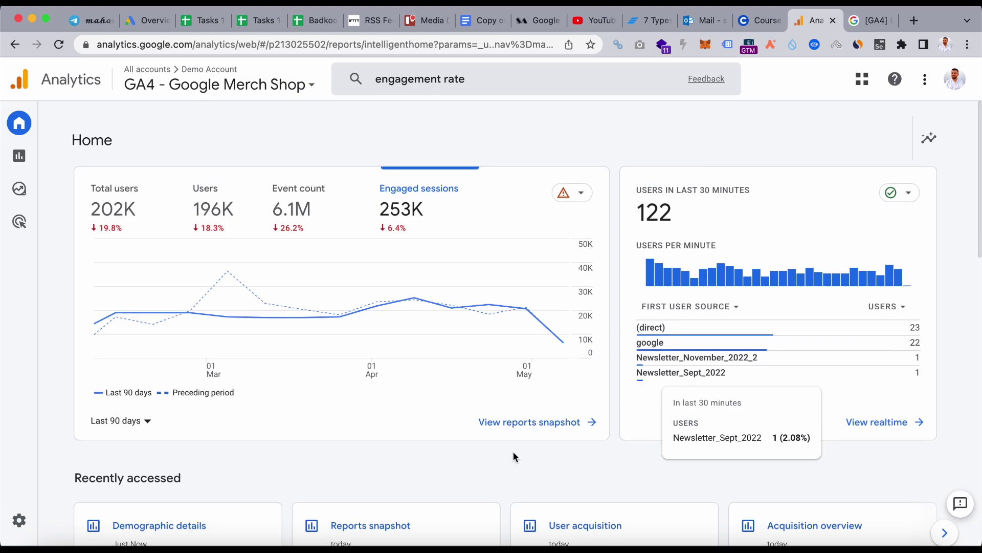
pyautogui.click(105, 218)
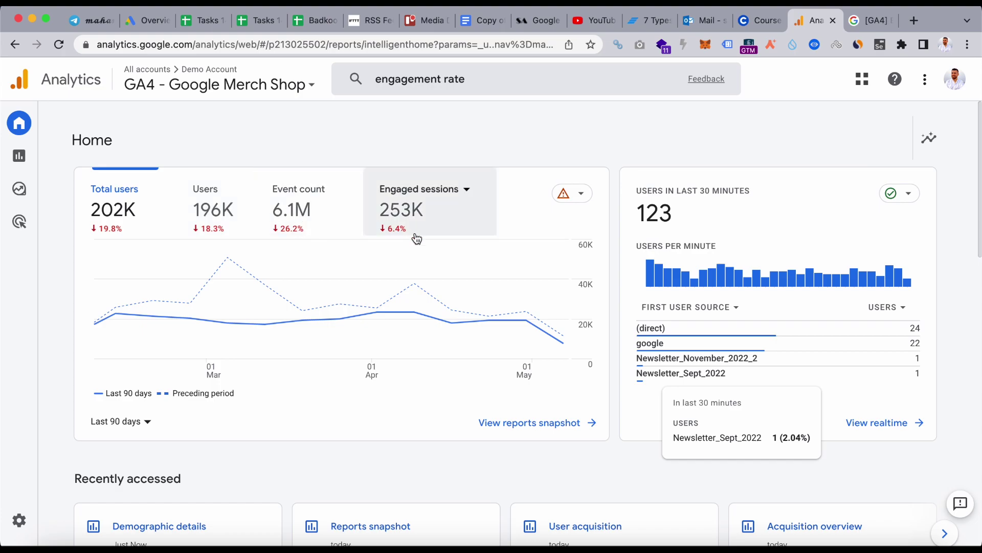
pyautogui.click(147, 190)
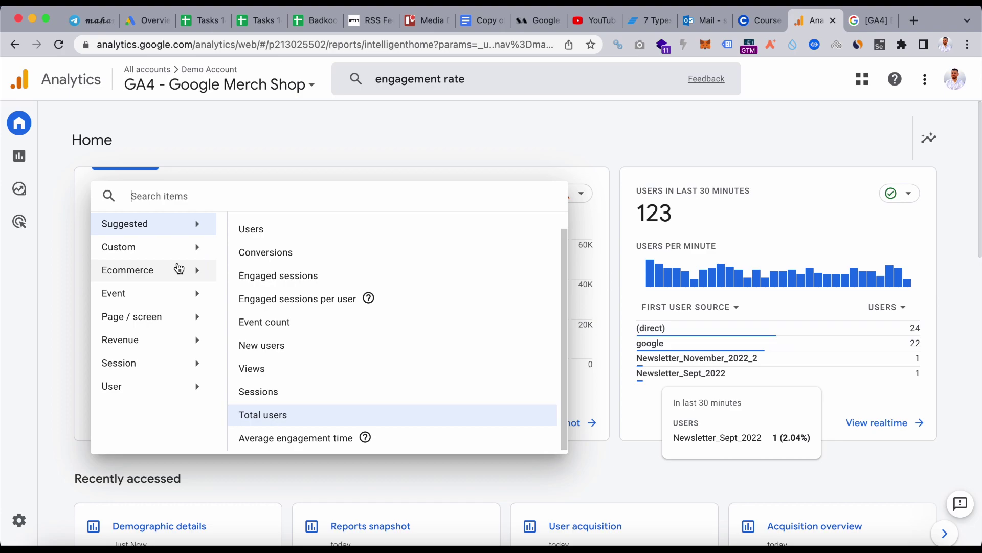
pyautogui.click(254, 368)
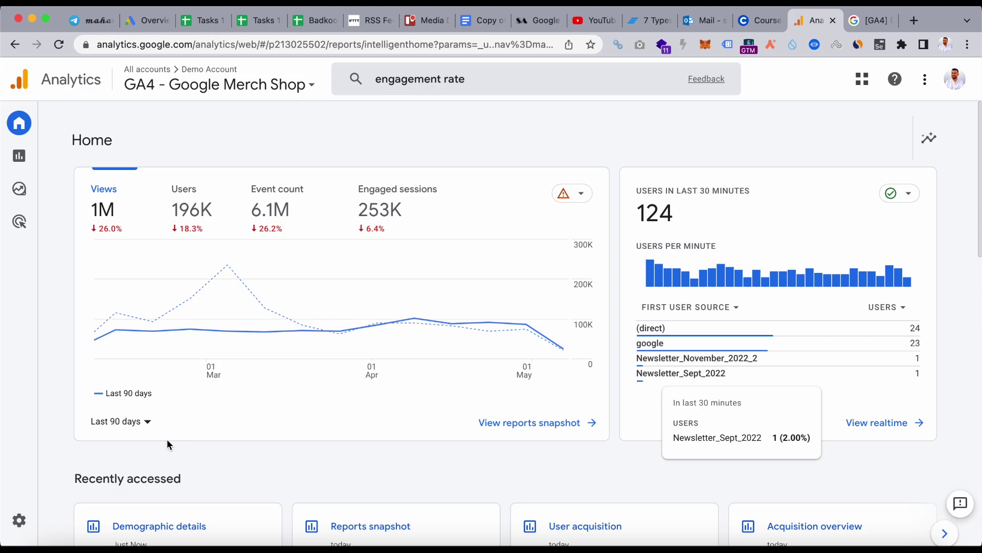
pyautogui.click(141, 425)
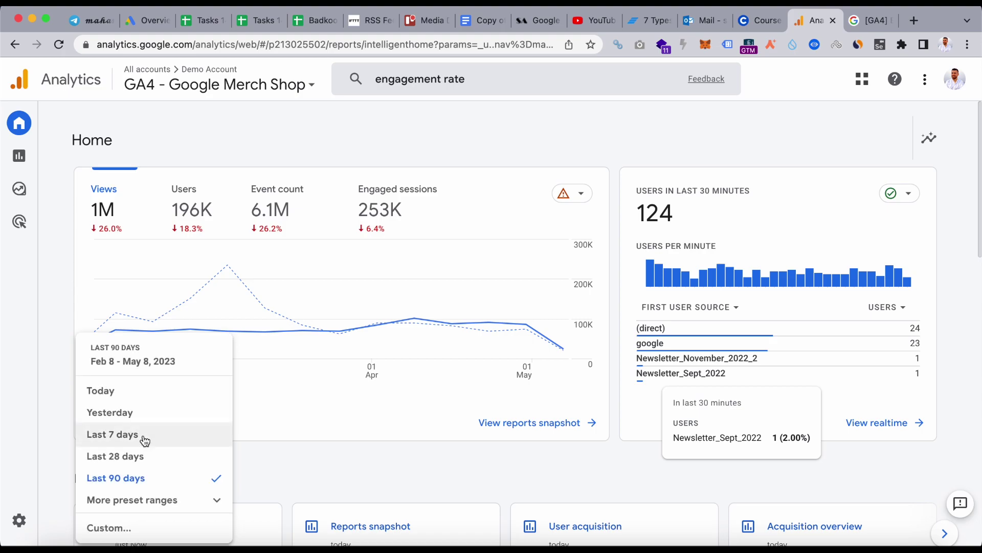
pyautogui.click(141, 455)
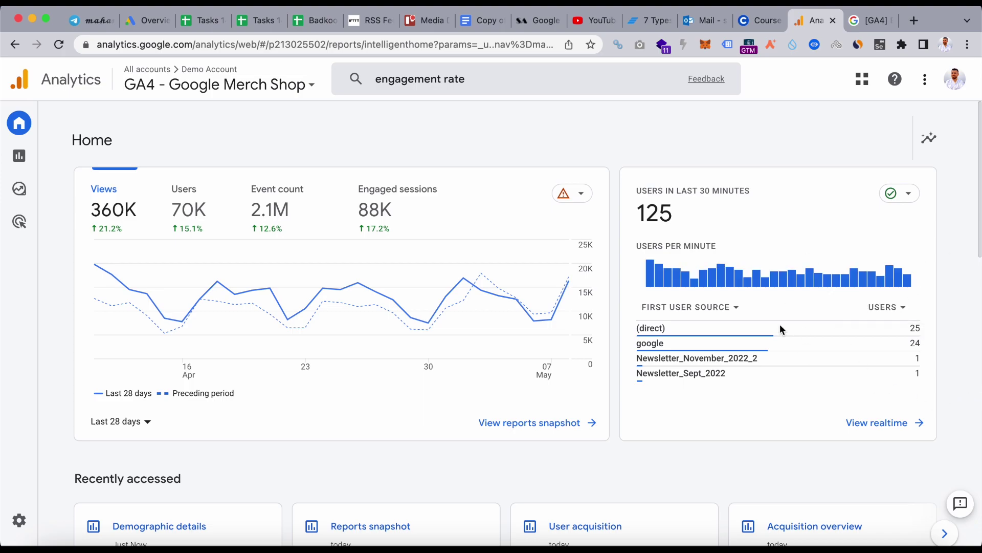
# Read the data quality details of the Home overview card about sampling and thresholding.
pyautogui.moveTo(756, 279)
pyautogui.click(582, 195)
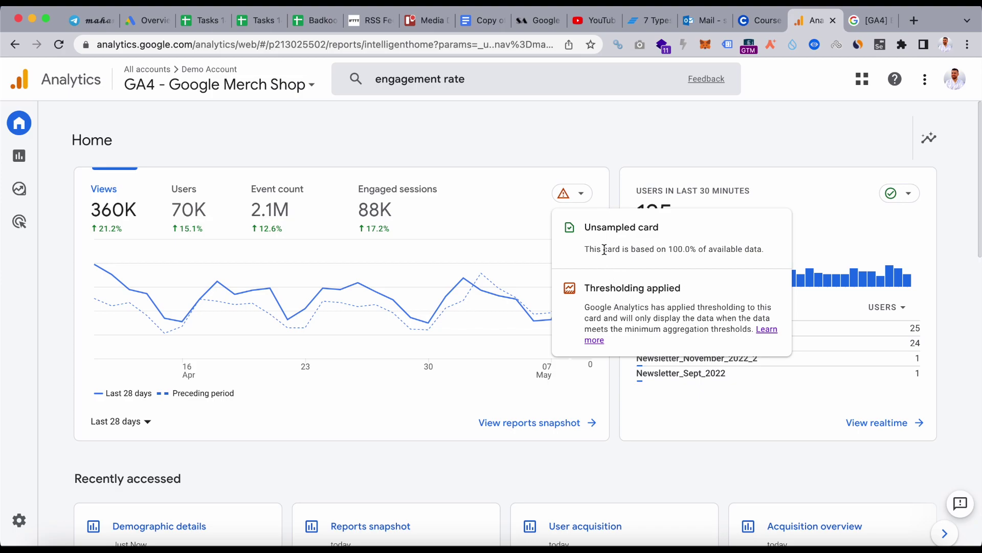
pyautogui.tripleClick(637, 249)
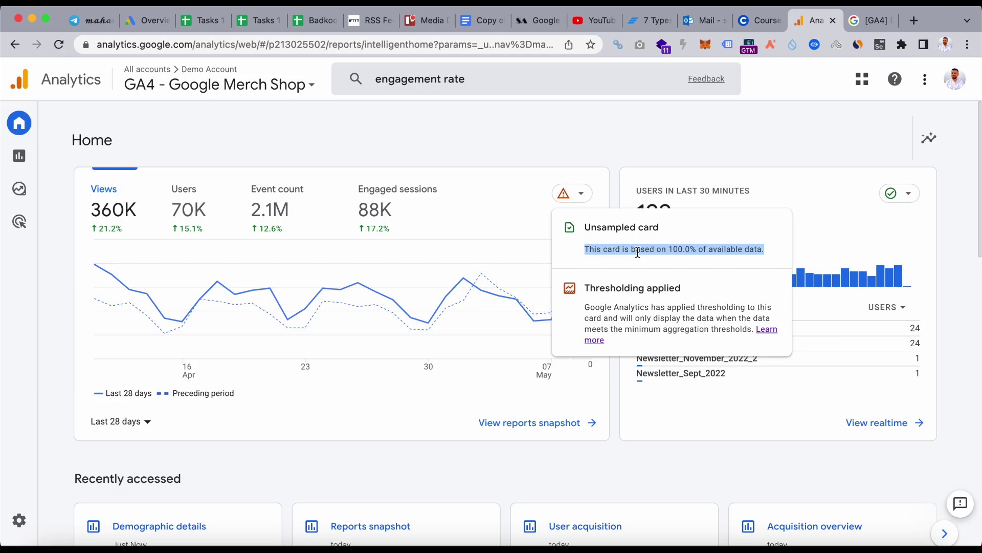
pyautogui.doubleClick(619, 292)
pyautogui.click(619, 293)
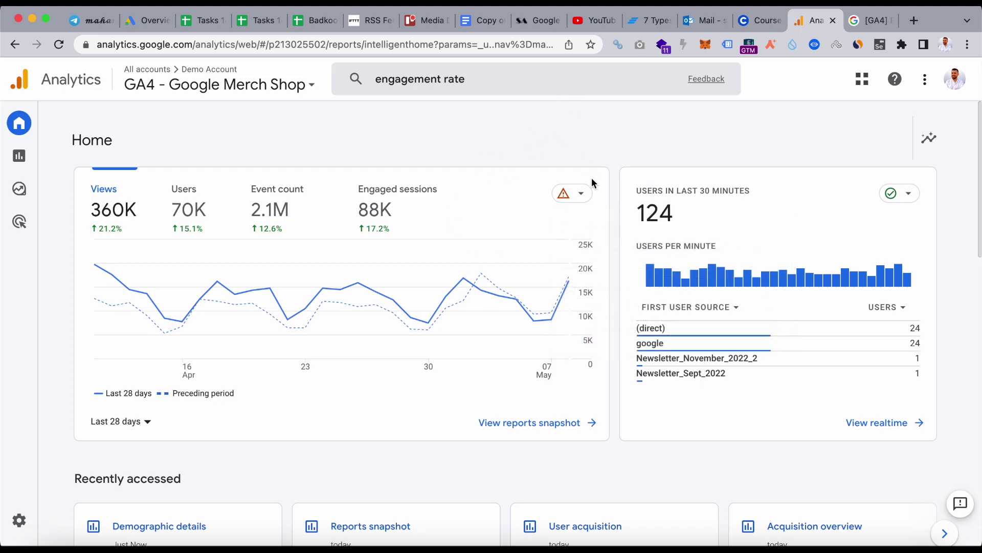
pyautogui.moveTo(579, 197)
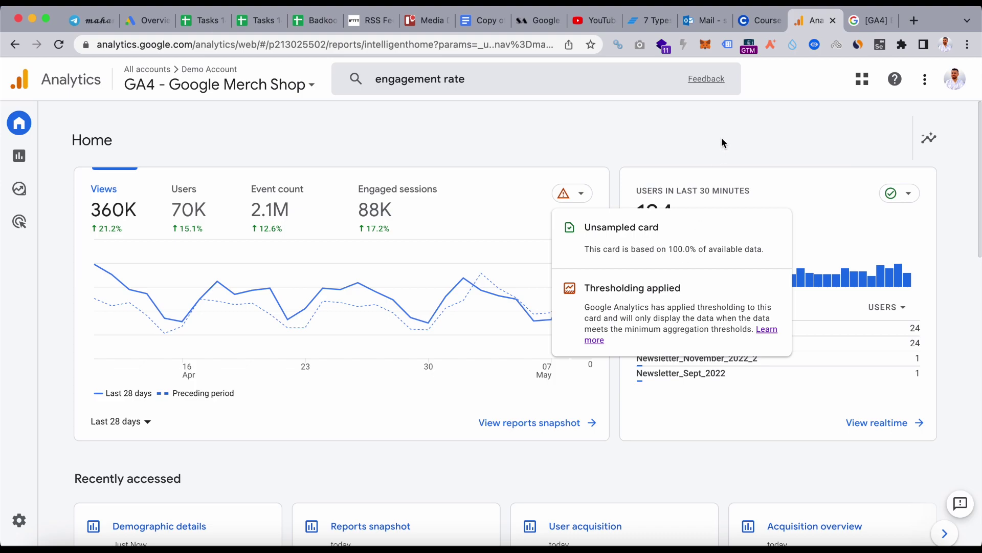
# Examine the Recently accessed, Suggested for you, and Insights & recommendations sections, including the event count insight for Ningbo, China.
pyautogui.scroll(-2, 964, 326)
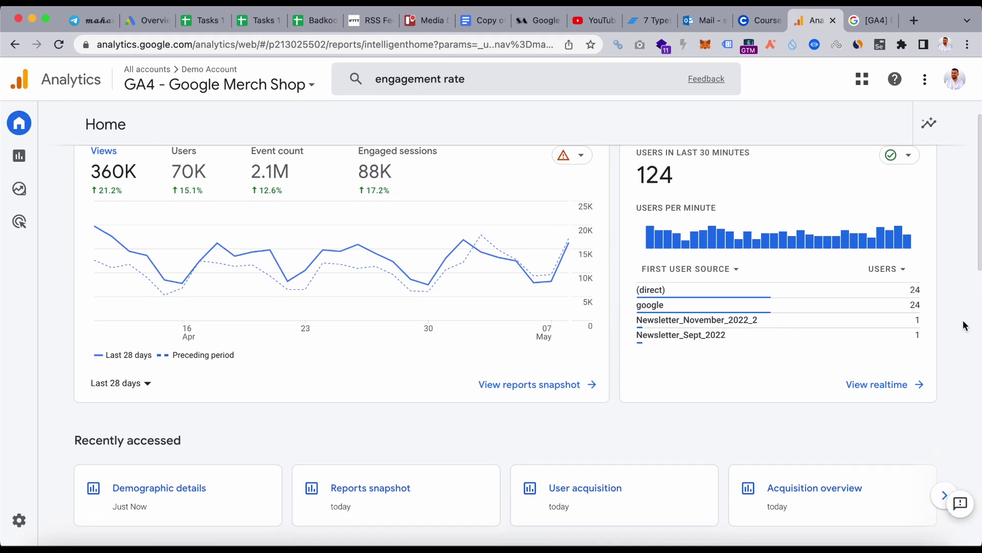
pyautogui.scroll(2, 791, 363)
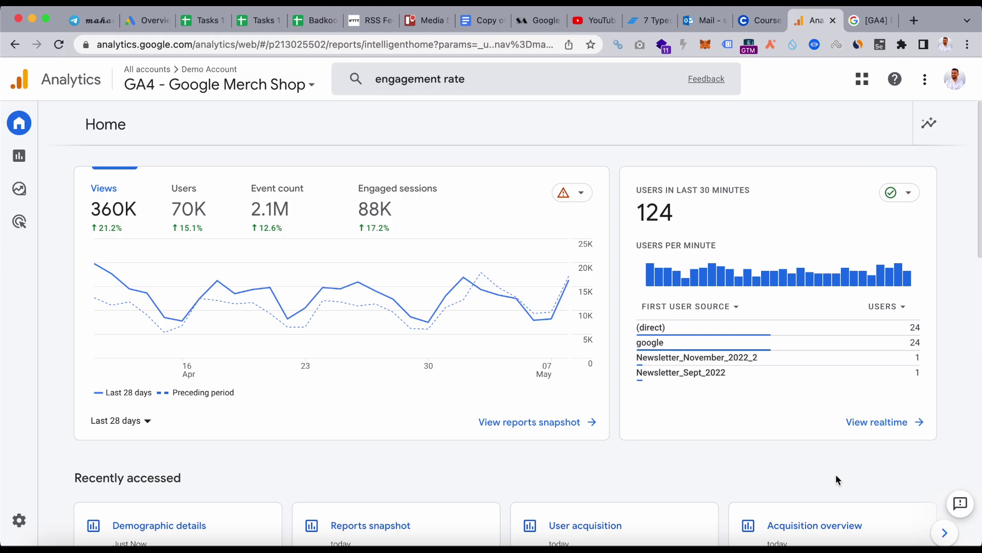
pyautogui.scroll(-5, 836, 474)
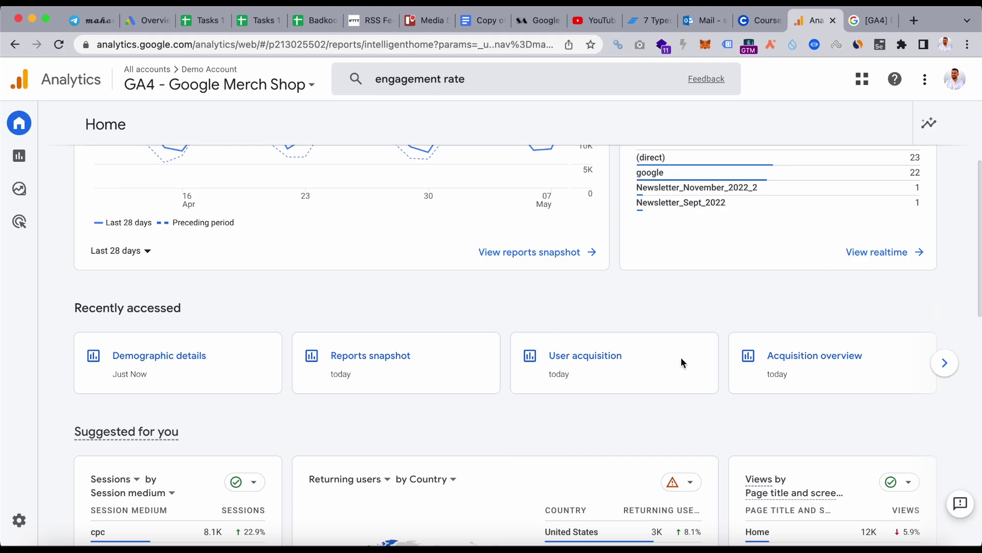
pyautogui.scroll(-7, 681, 363)
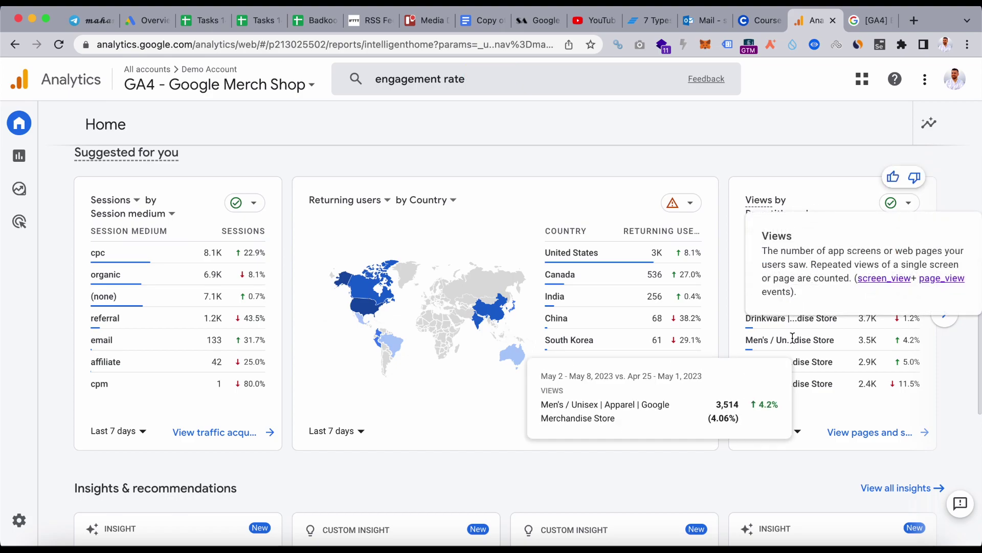
pyautogui.scroll(-6, 753, 445)
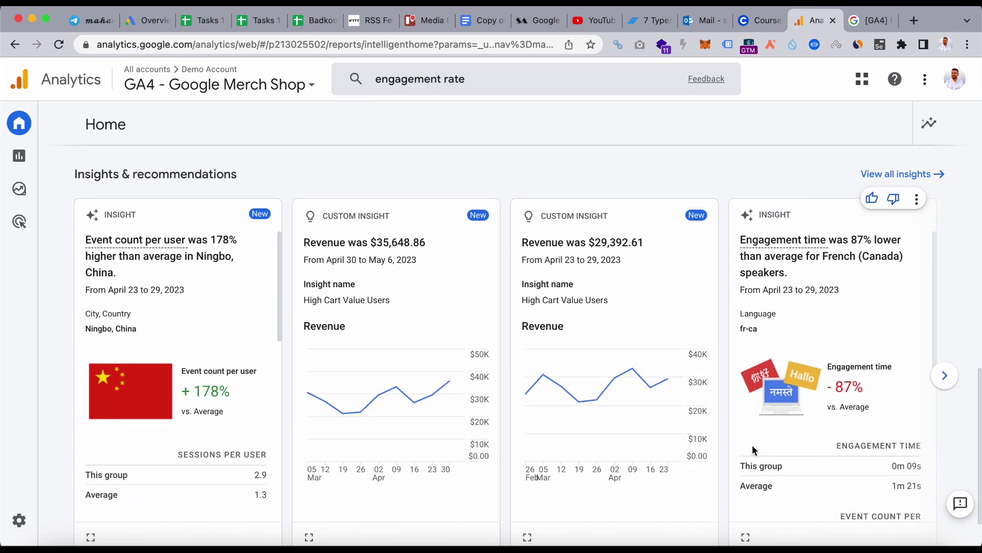
pyautogui.scroll(-1, 479, 320)
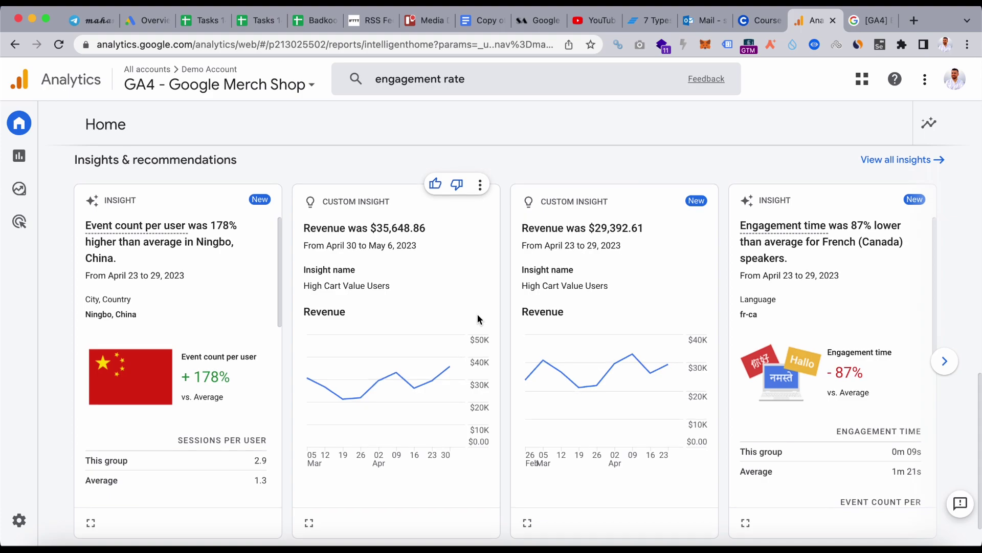
pyautogui.scroll(-1, 972, 315)
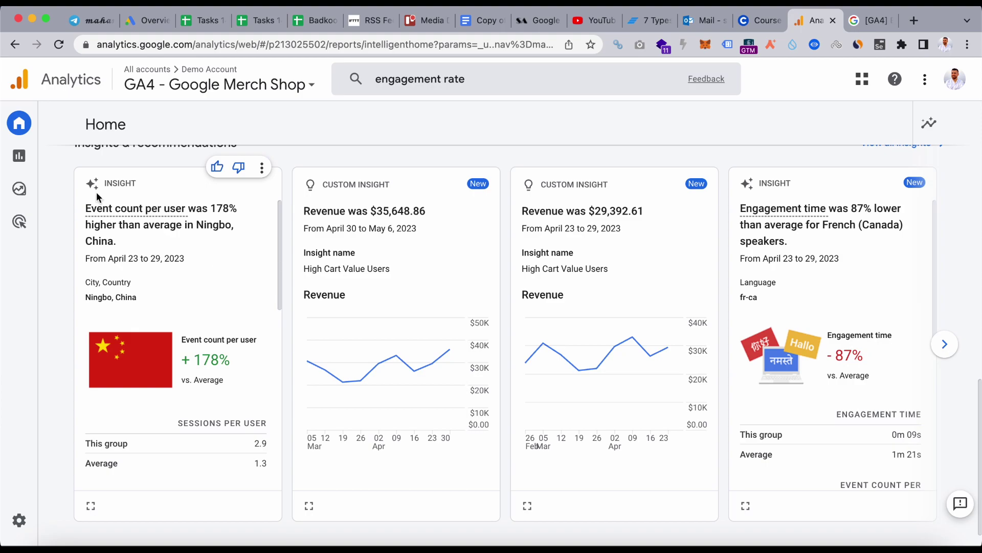
pyautogui.moveTo(160, 210)
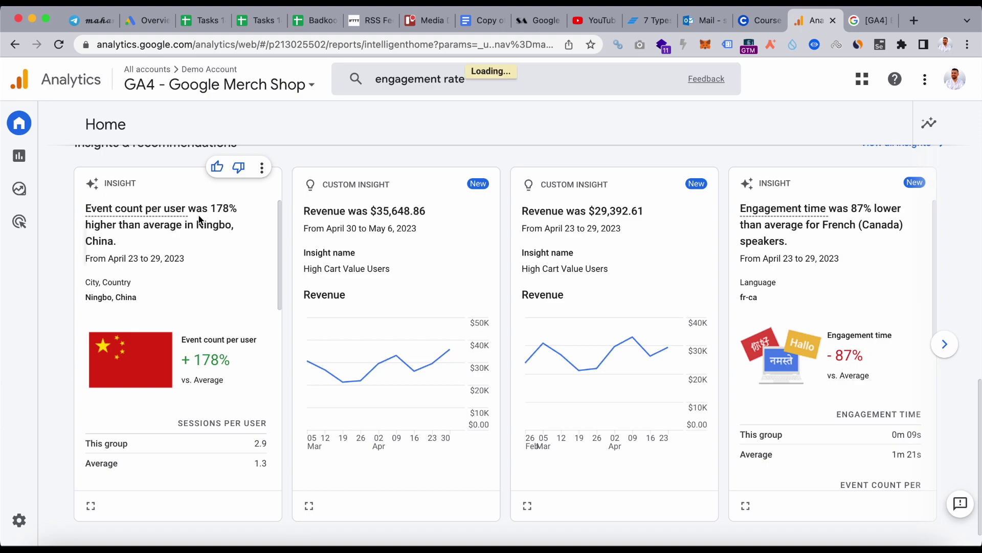
pyautogui.doubleClick(221, 206)
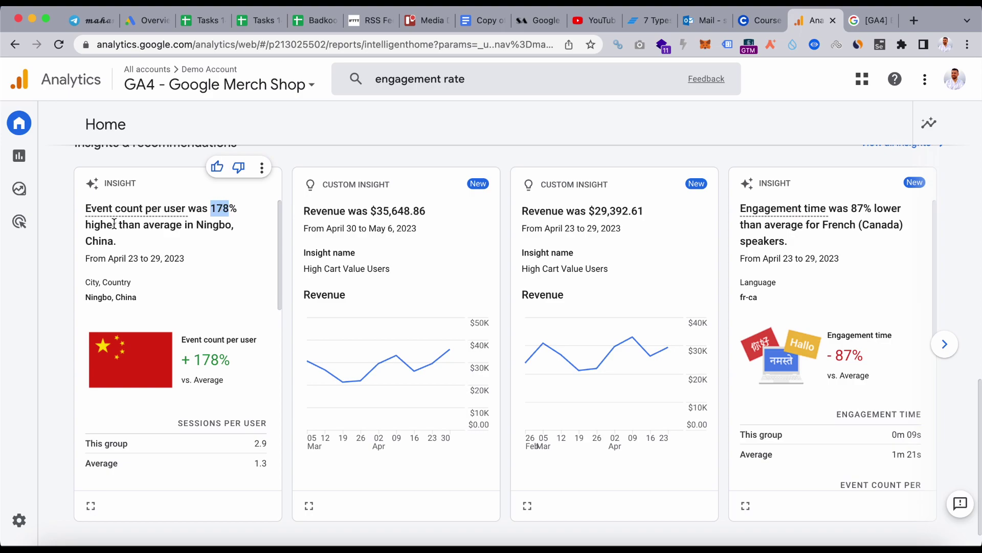
# Read the rest of the Ningbo insight and advance the Insights & recommendations carousel to view the next insight, about first user source google.
pyautogui.click(184, 226)
pyautogui.moveTo(184, 226); pyautogui.dragTo(135, 225)
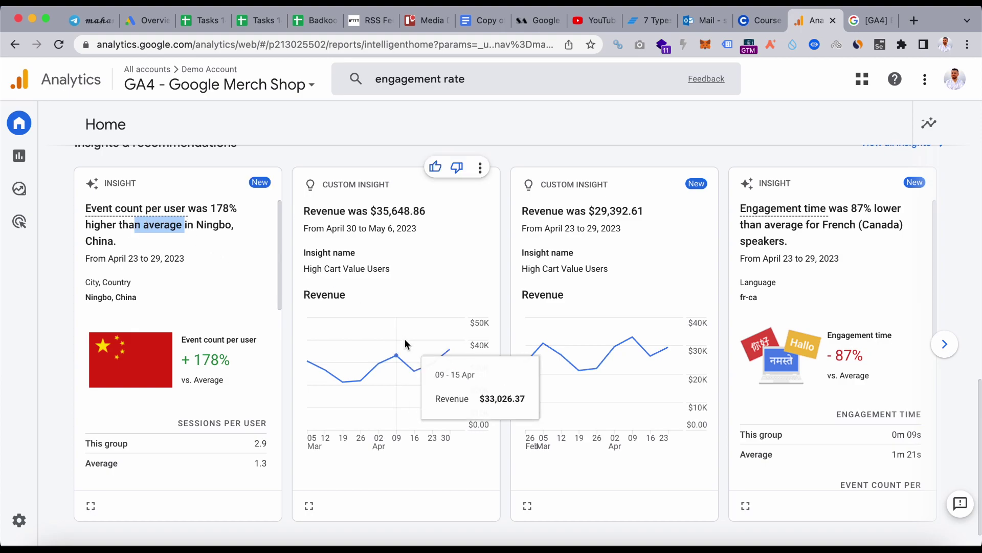
pyautogui.click(945, 346)
pyautogui.scroll(-3, 774, 390)
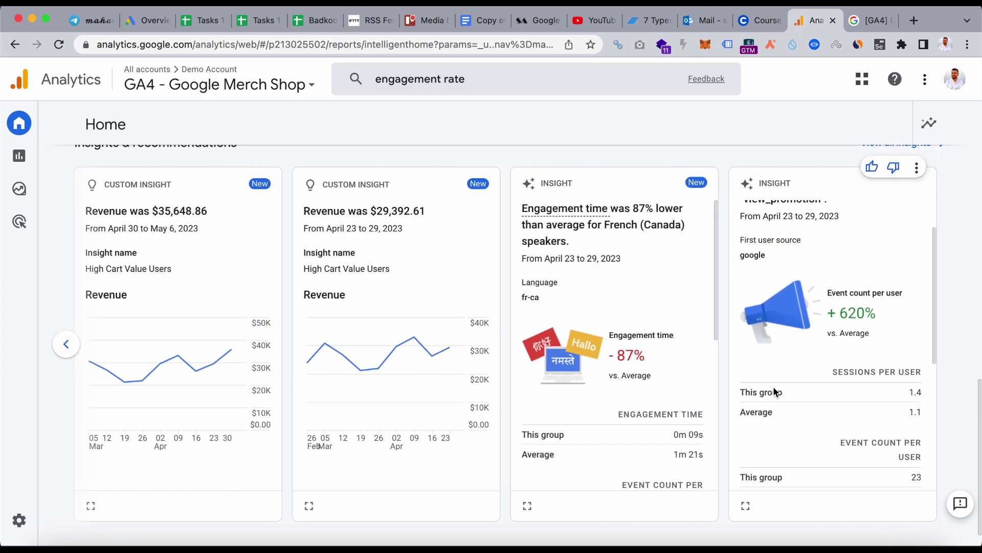
pyautogui.scroll(3, 833, 335)
pyautogui.scroll(8, 976, 291)
pyautogui.scroll(5, 975, 291)
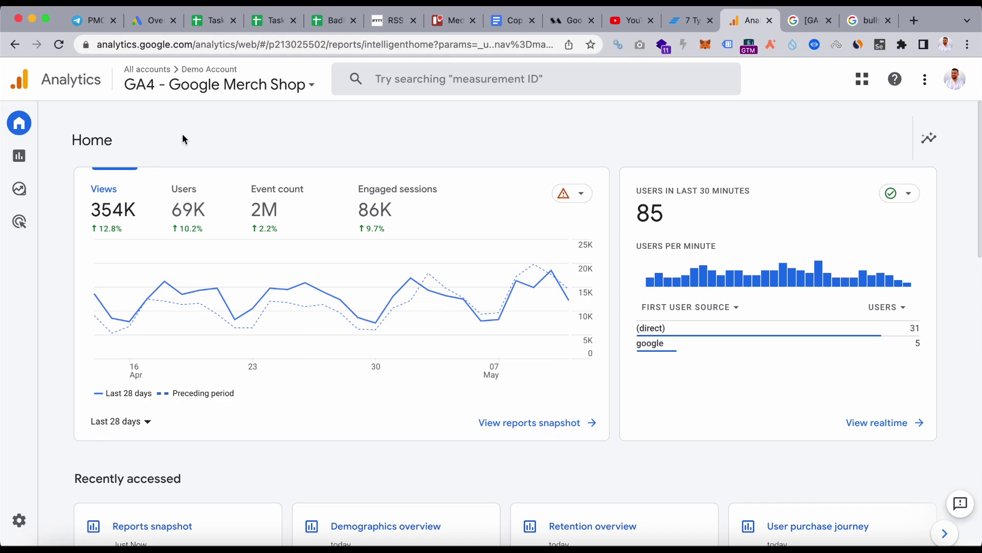
# Open the Reports snapshot and survey its cards from the overview chart down to the top selling products and platform comparison.
pyautogui.moveTo(60, 131)
pyautogui.click(56, 156)
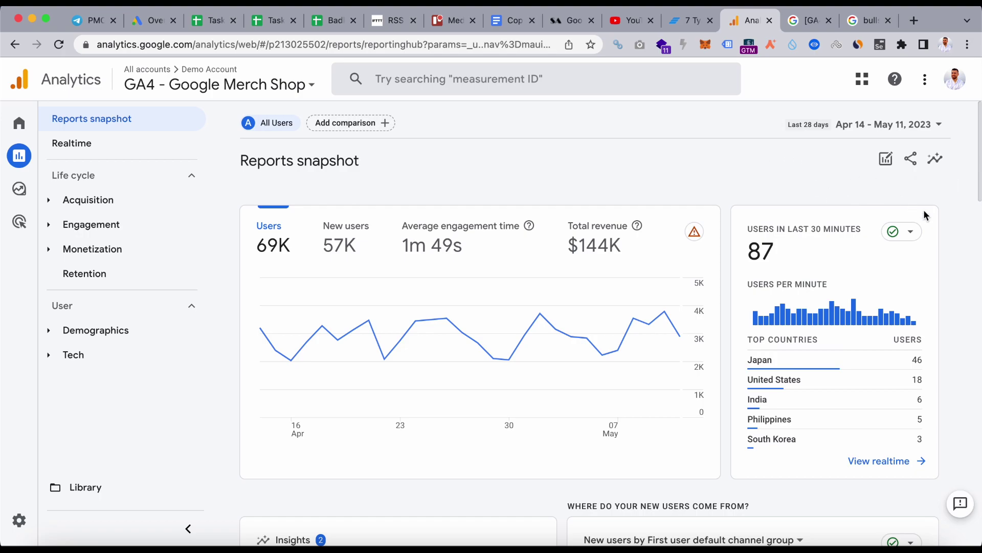
pyautogui.scroll(-10, 948, 254)
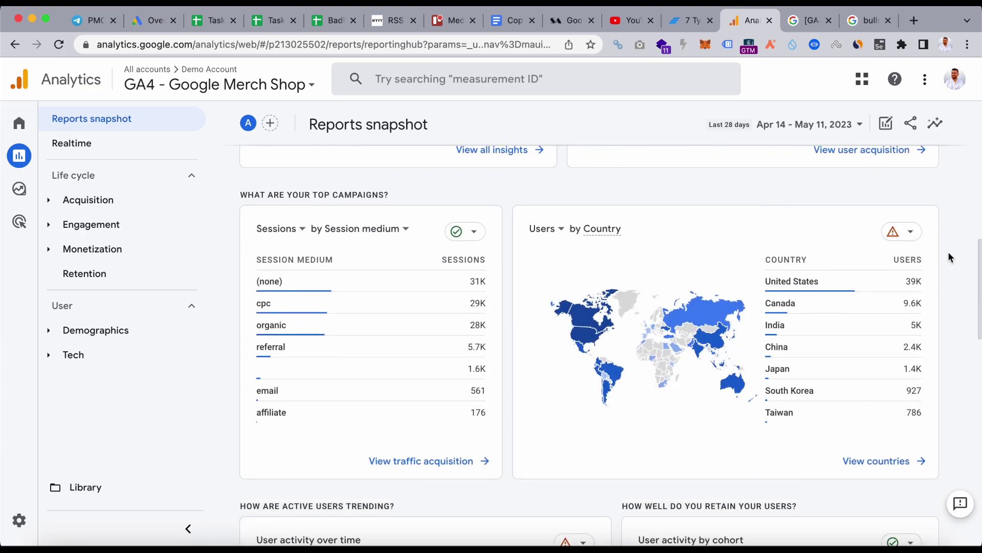
pyautogui.scroll(-5, 948, 255)
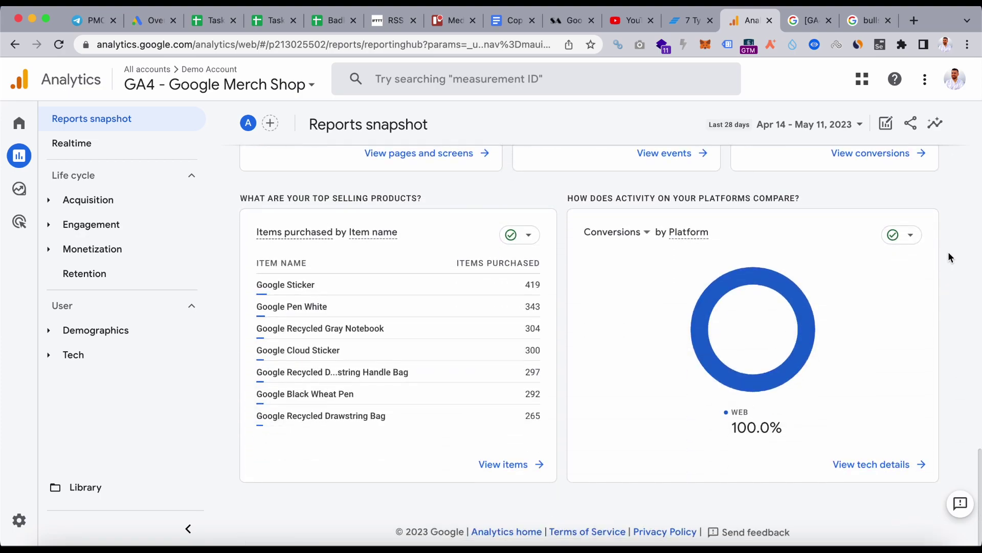
pyautogui.scroll(9, 948, 257)
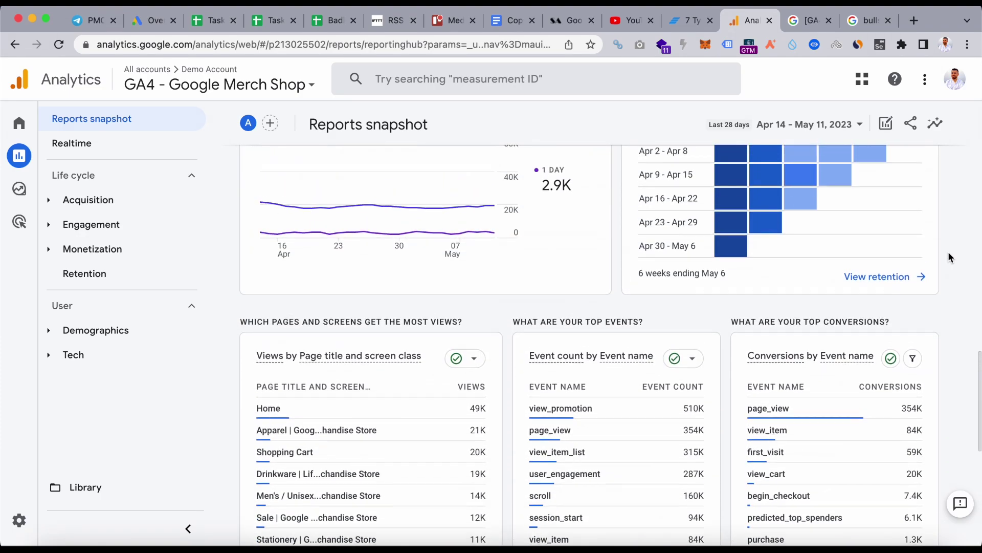
pyautogui.scroll(6, 948, 256)
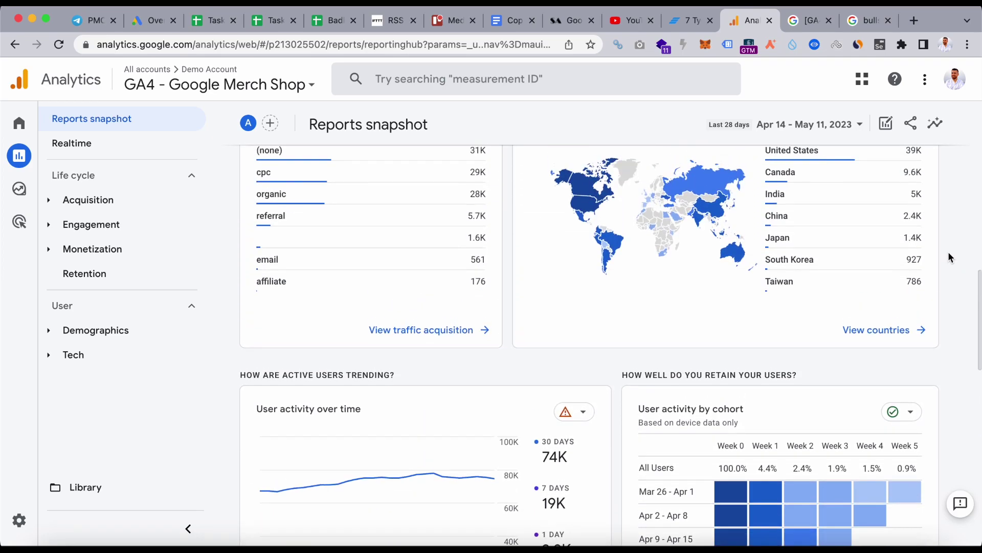
pyautogui.scroll(4, 948, 257)
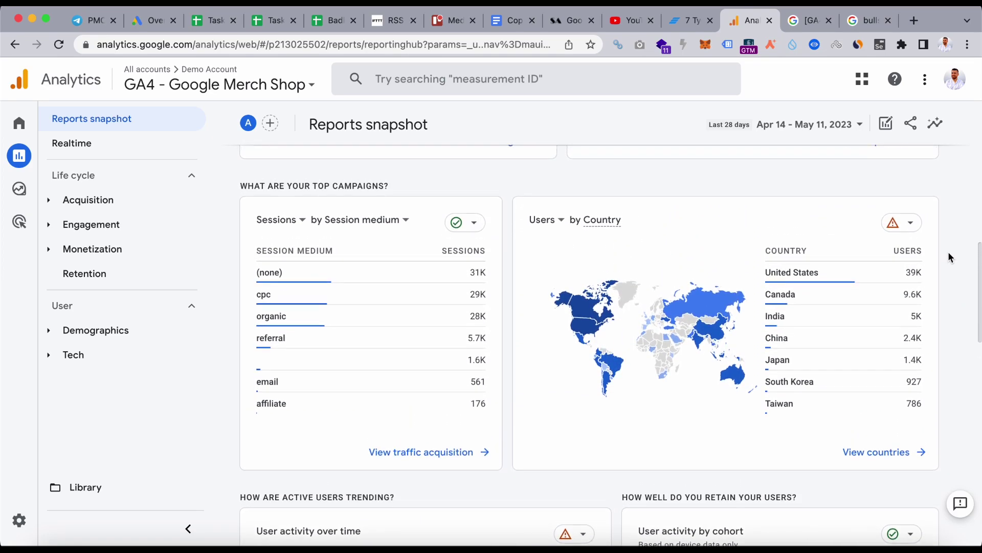
pyautogui.scroll(7, 948, 257)
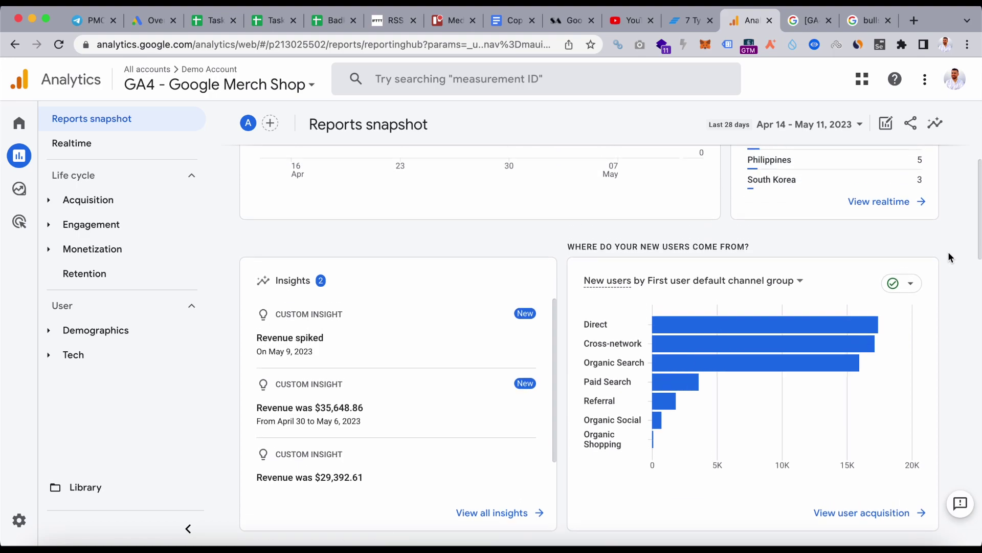
pyautogui.scroll(2, 947, 257)
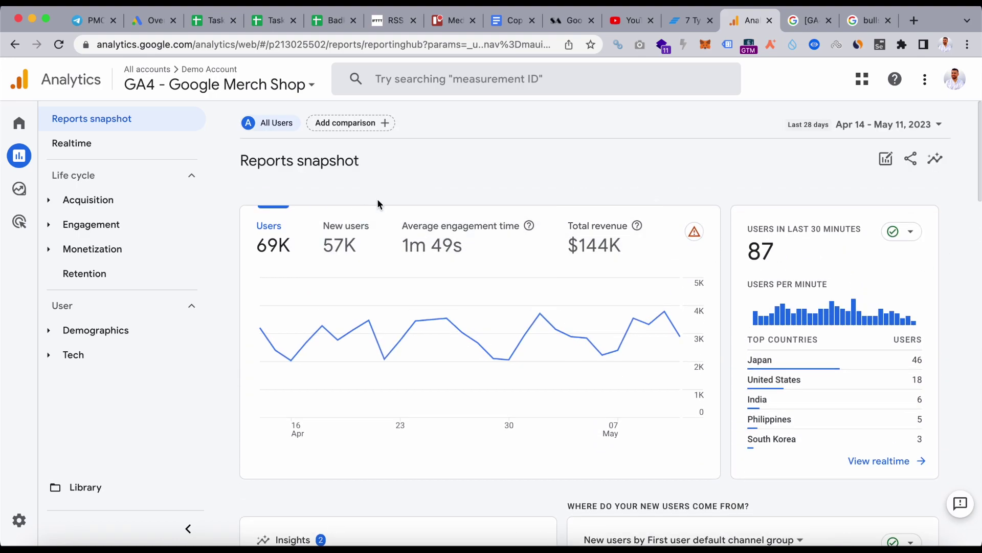
# View the New users trend in the snapshot's overview chart, and return the chart to the Users metric.
pyautogui.click(357, 243)
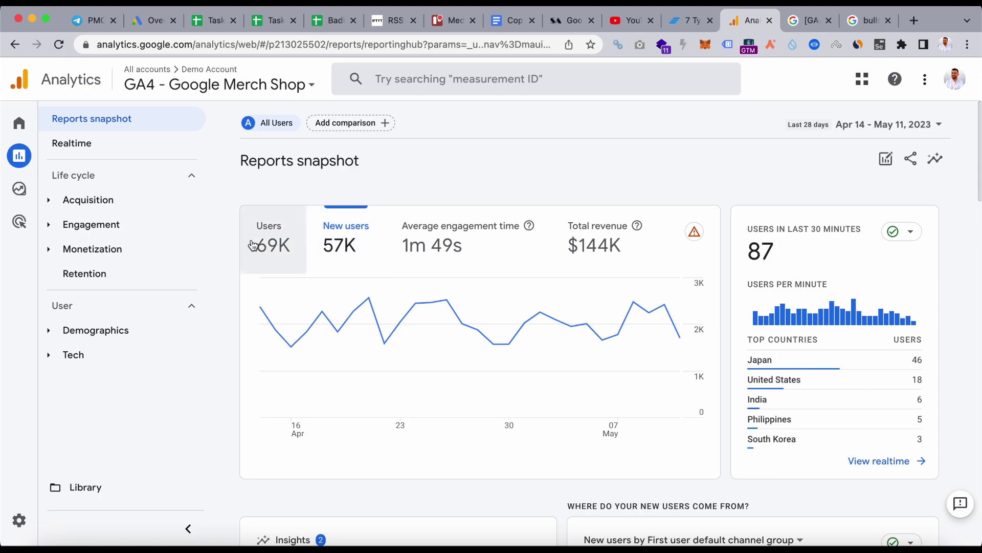
pyautogui.click(284, 233)
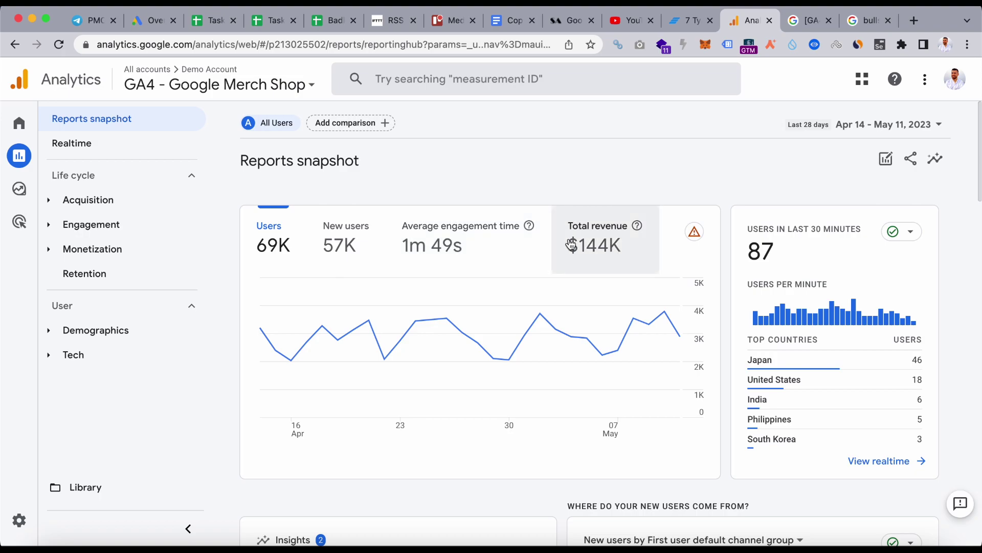
pyautogui.scroll(-1, 563, 246)
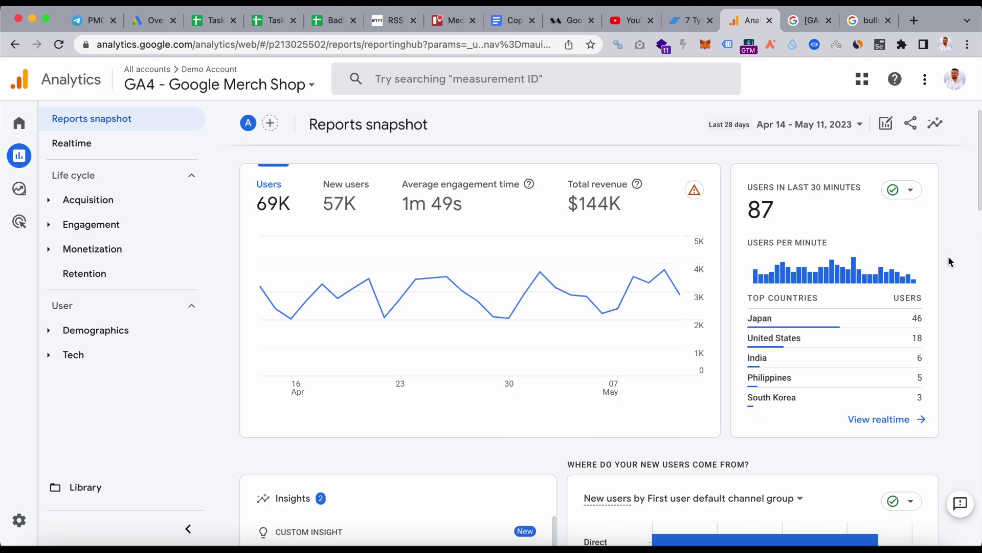
# Read the question headings above the snapshot cards, covering new user sources, top campaigns, active user trends and user retention.
pyautogui.scroll(-5, 950, 367)
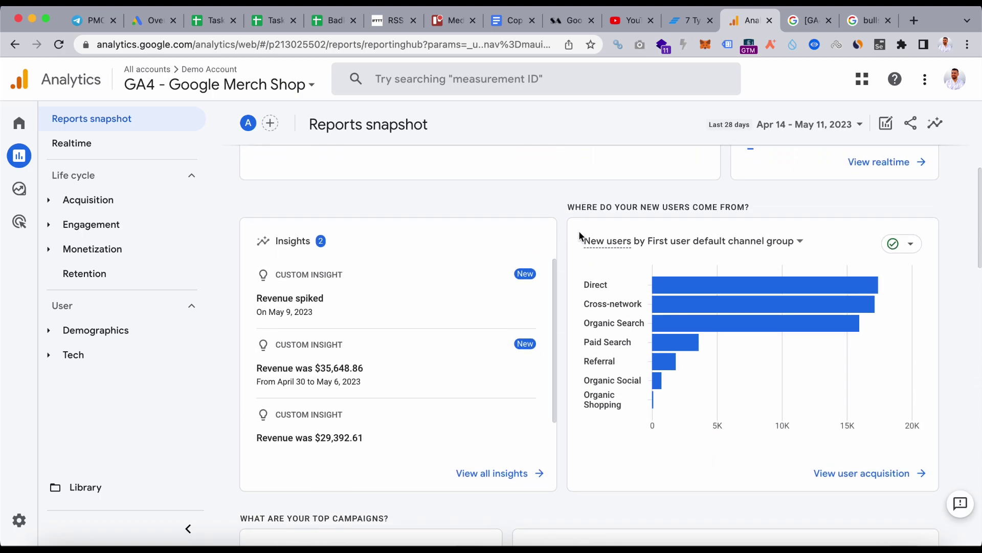
pyautogui.tripleClick(604, 207)
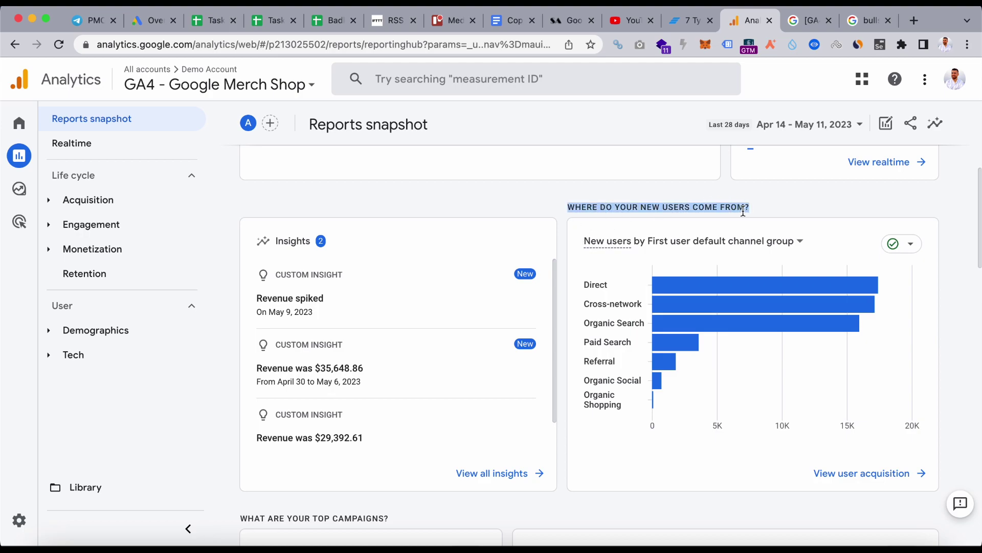
pyautogui.scroll(-4, 797, 205)
pyautogui.tripleClick(335, 313)
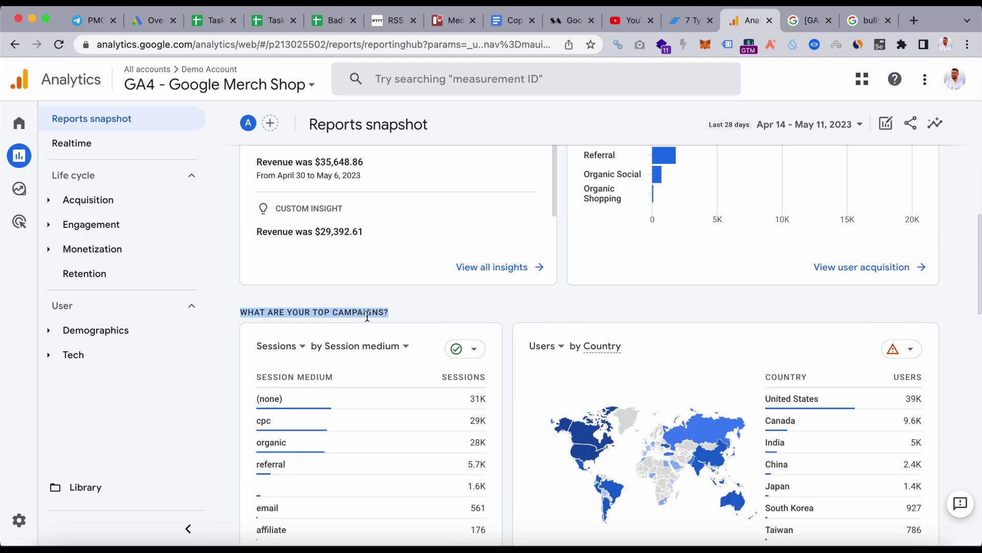
pyautogui.scroll(-4, 456, 311)
pyautogui.scroll(-4, 610, 360)
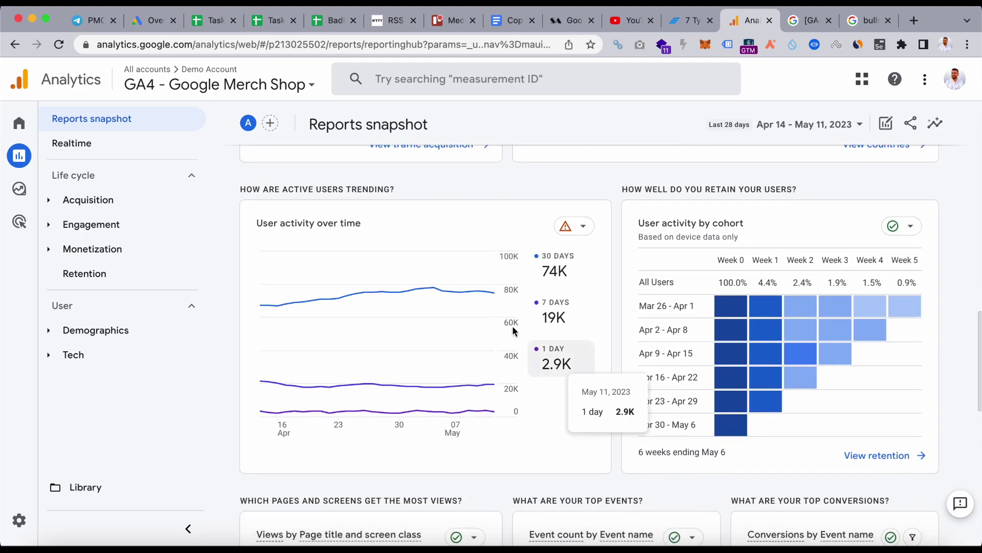
pyautogui.tripleClick(329, 192)
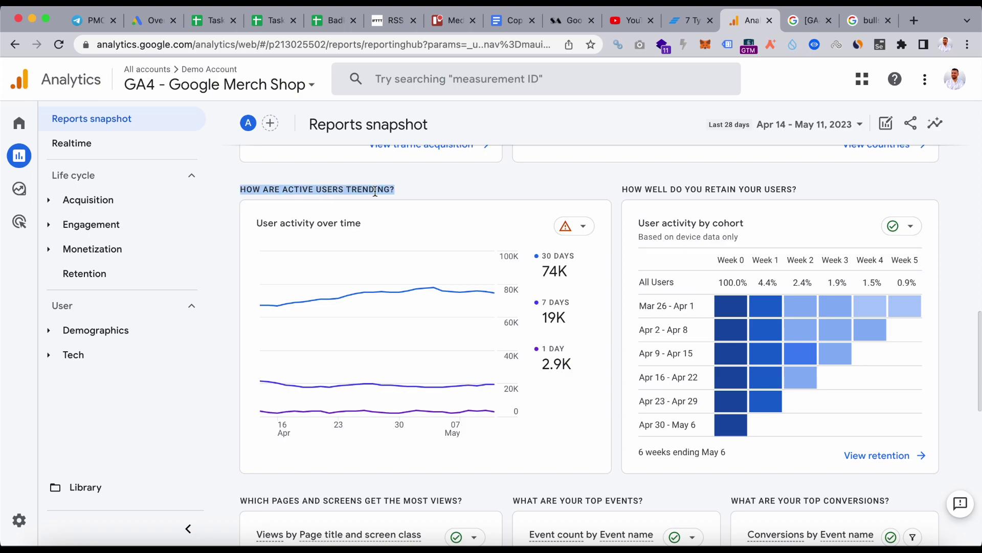
pyautogui.doubleClick(708, 191)
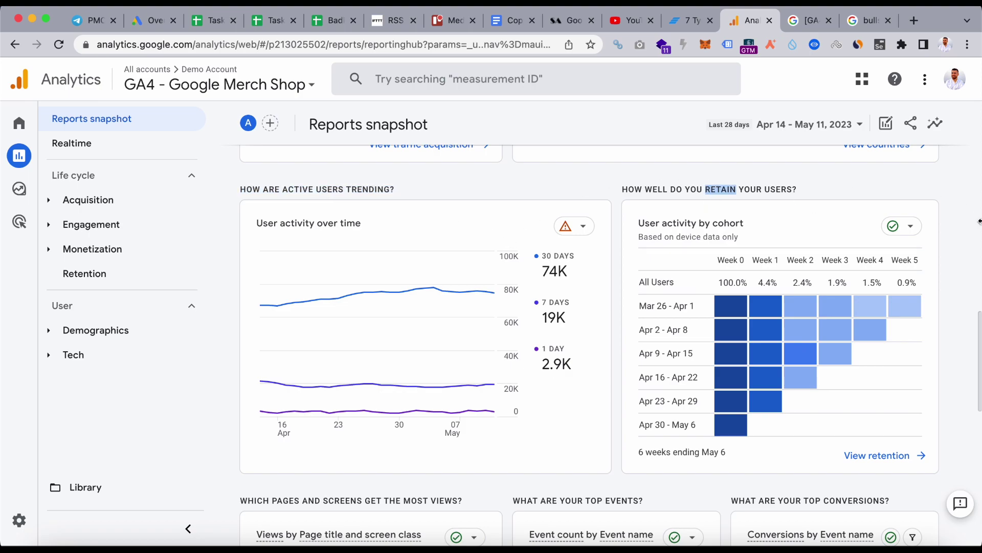
pyautogui.scroll(-7, 972, 266)
pyautogui.scroll(-5, 972, 266)
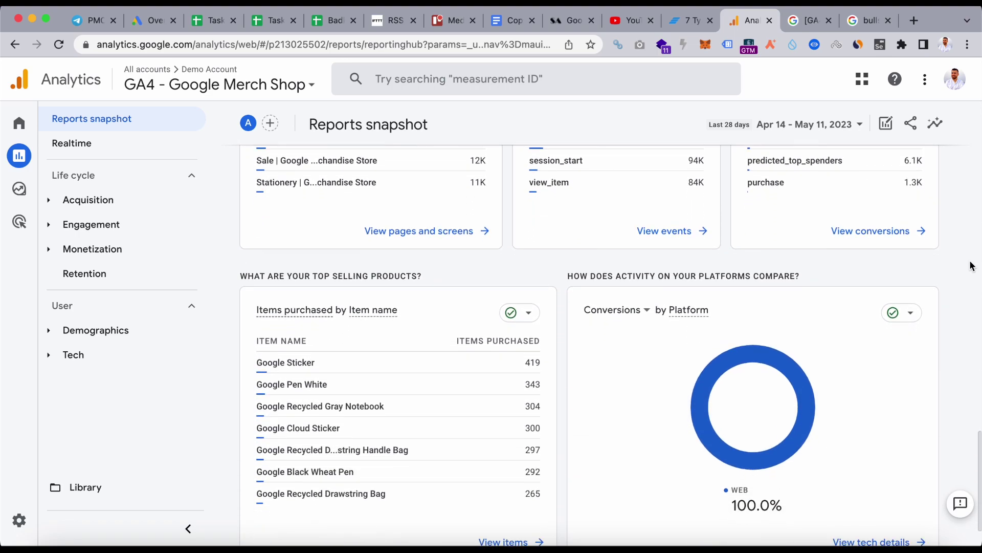
pyautogui.scroll(2, 972, 266)
pyautogui.scroll(13, 973, 266)
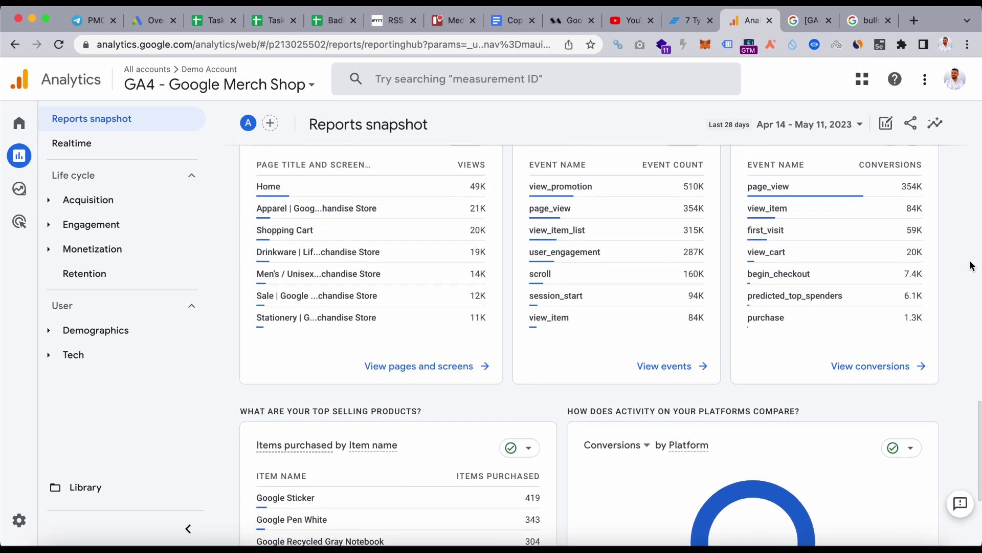
pyautogui.scroll(11, 972, 266)
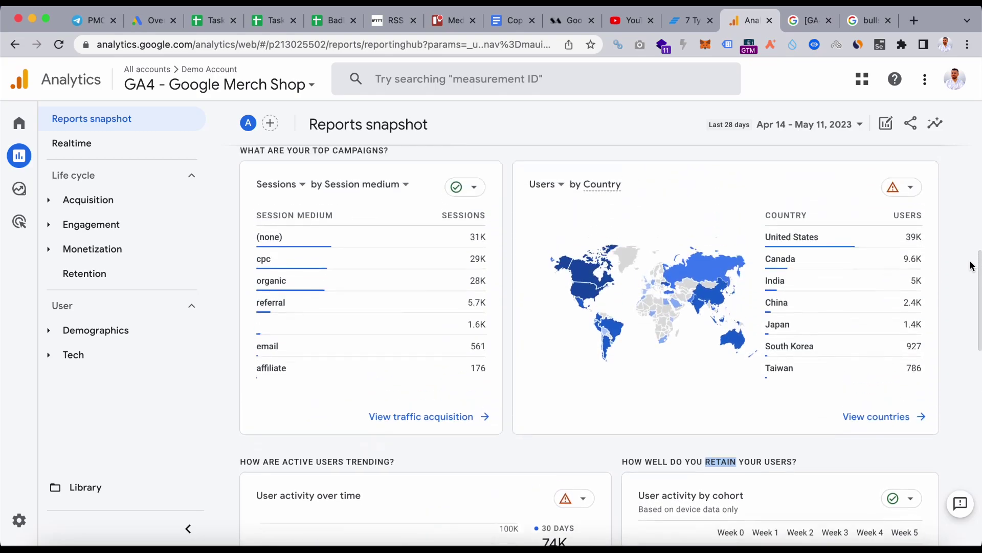
pyautogui.scroll(1, 972, 266)
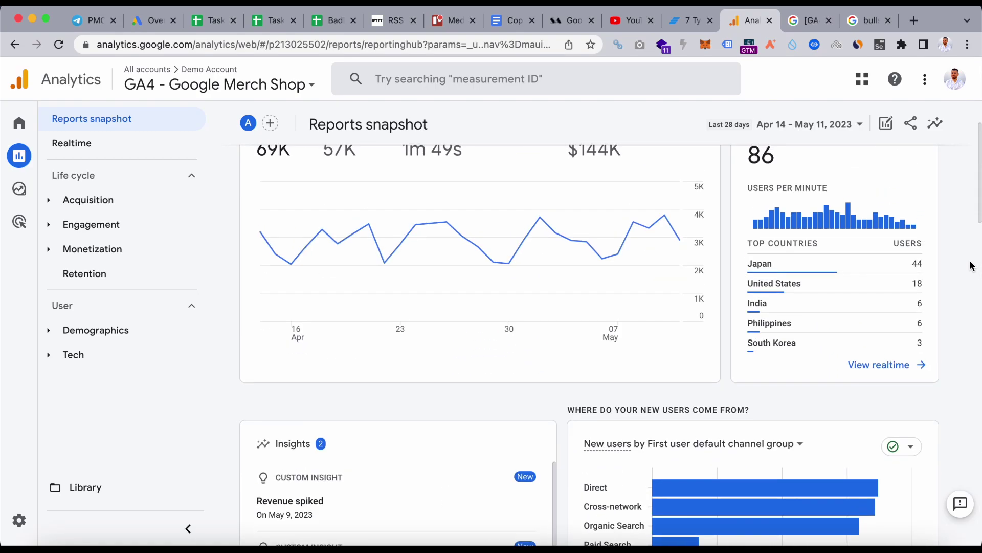
# Inspect the 30-day, 7-day and 1-day active user figures in the User activity over time card.
pyautogui.scroll(-9, 972, 266)
pyautogui.scroll(-6, 652, 443)
pyautogui.click(973, 371)
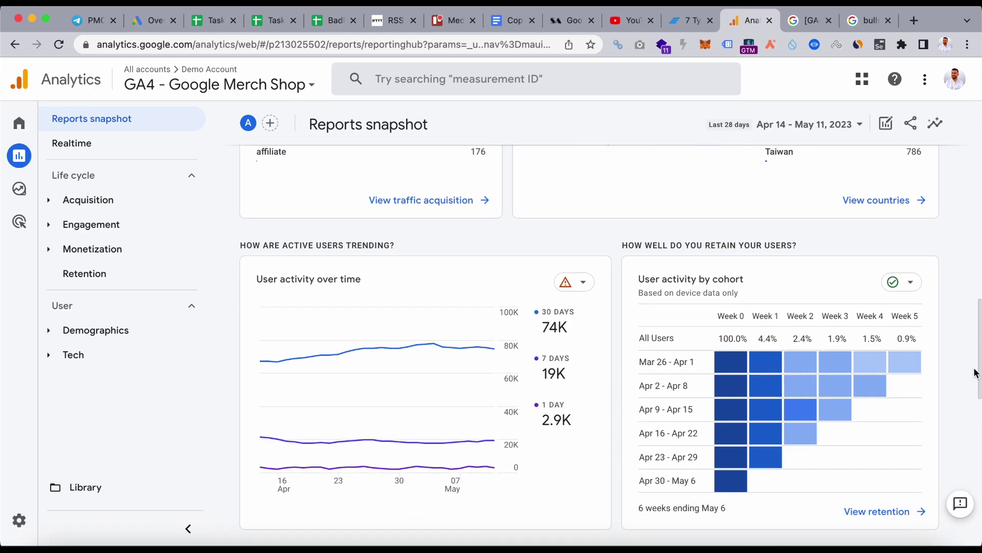
pyautogui.scroll(-1, 974, 370)
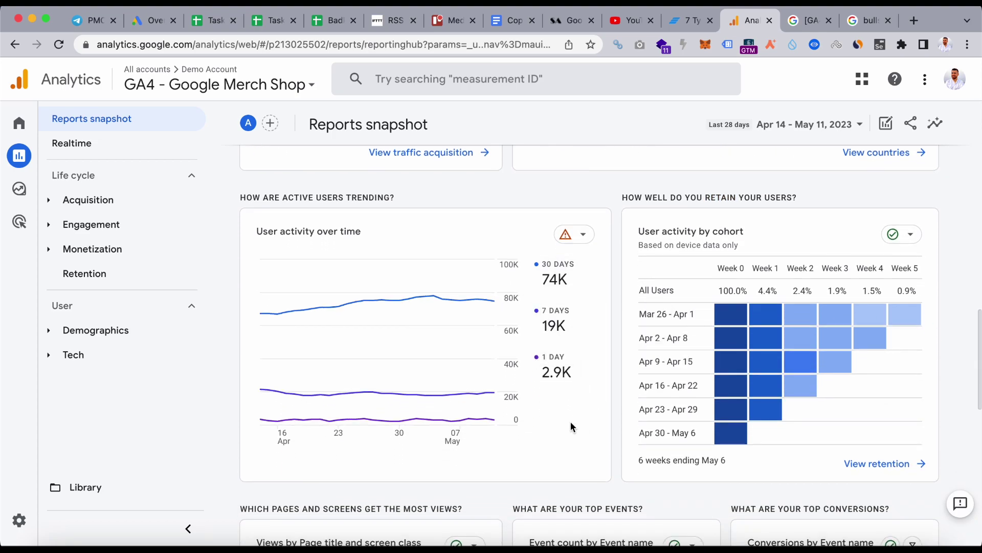
pyautogui.moveTo(560, 332)
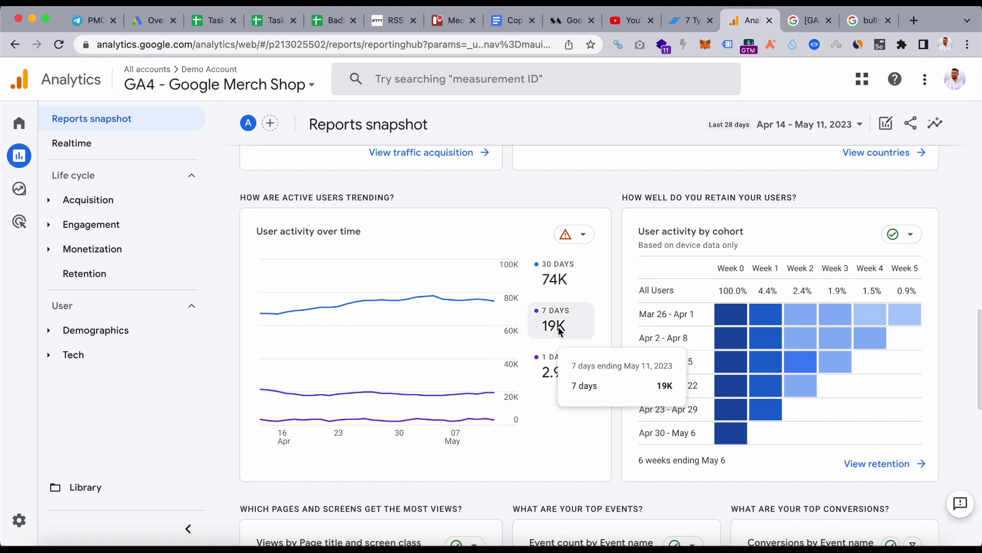
pyautogui.moveTo(558, 278)
pyautogui.scroll(-1, 615, 440)
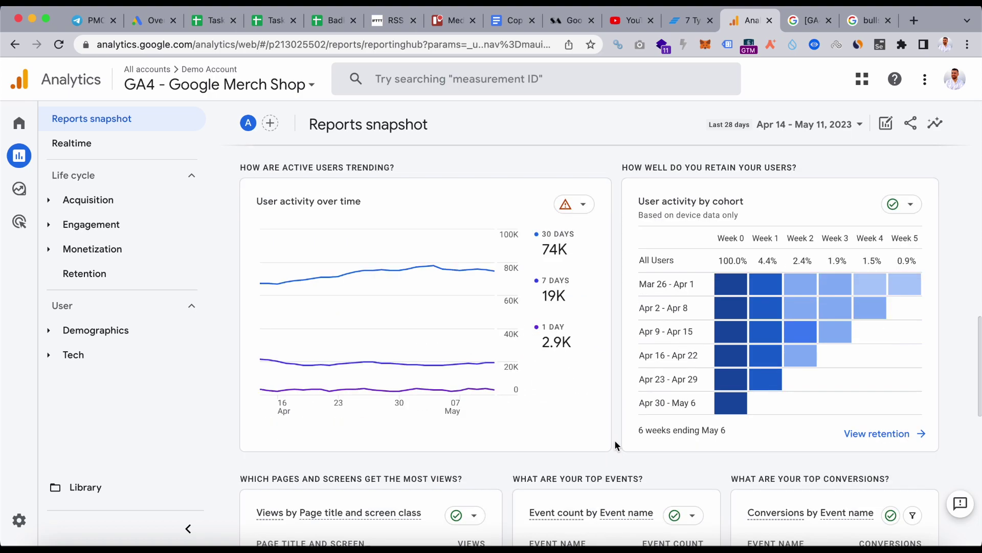
# Inspect the weekly retention details in the User activity by cohort card, from Week 0 through Week 4.
pyautogui.scroll(1, 745, 415)
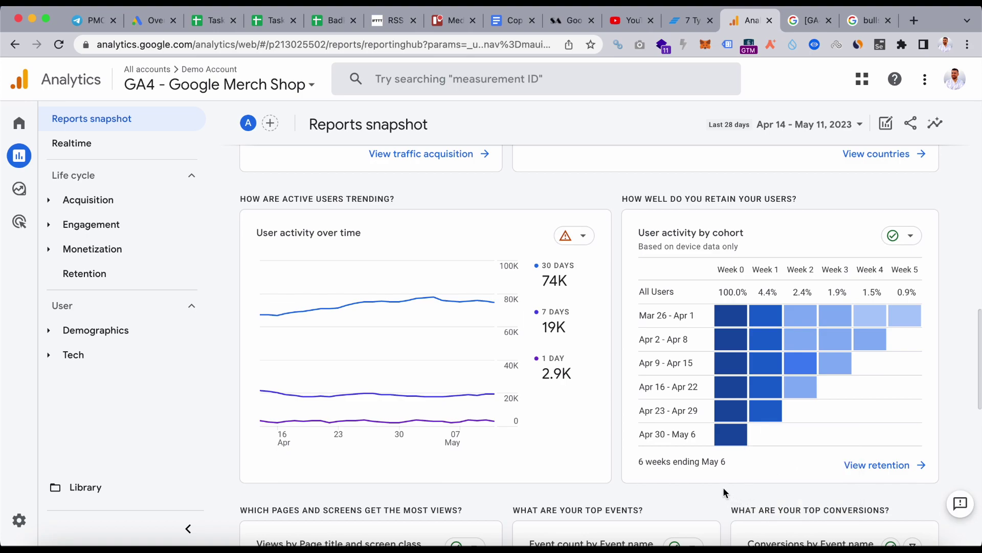
pyautogui.moveTo(717, 370)
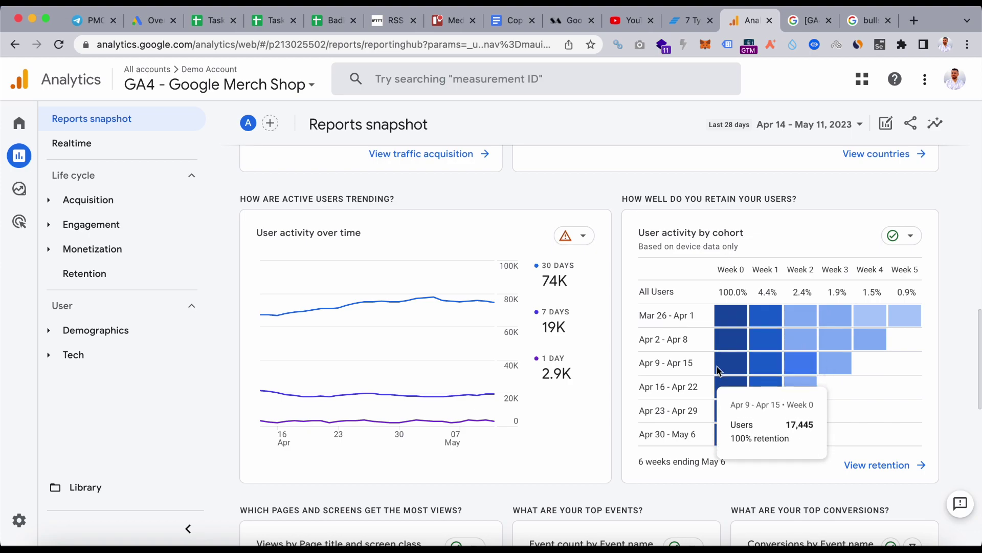
pyautogui.moveTo(720, 414)
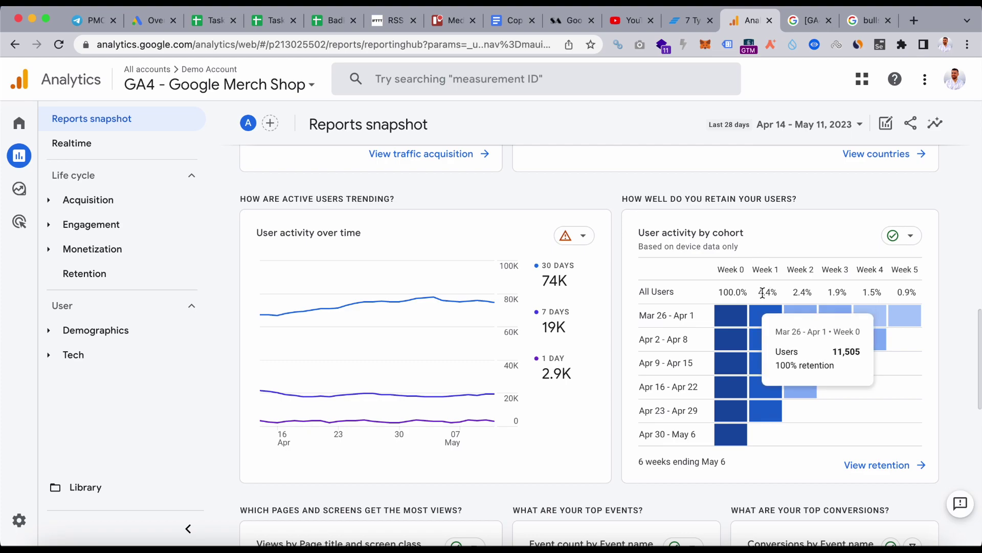
pyautogui.moveTo(761, 401)
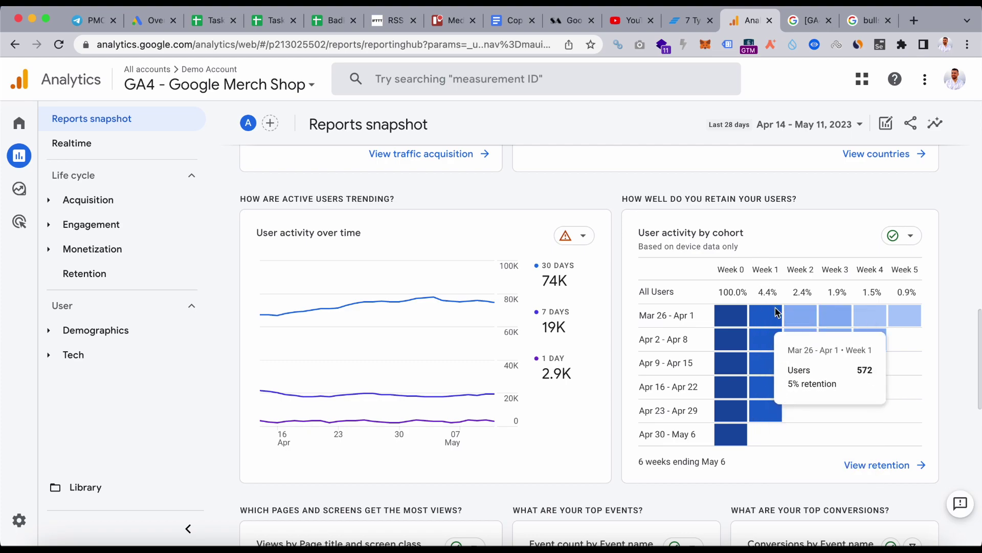
pyautogui.moveTo(792, 373)
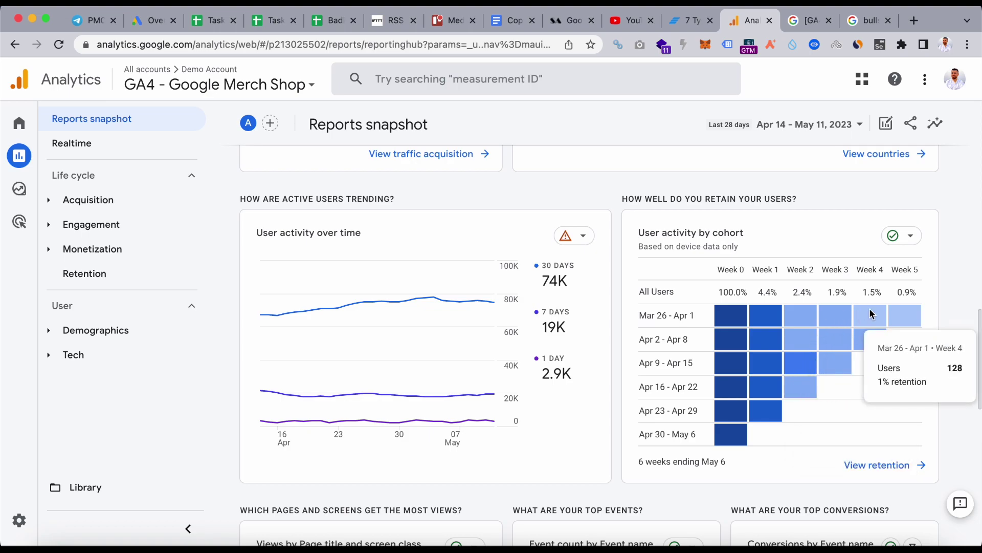
# Examine the snapshot cards for the most viewed pages and screens, top events and top conversions.
pyautogui.scroll(-5, 954, 371)
pyautogui.scroll(-1, 953, 370)
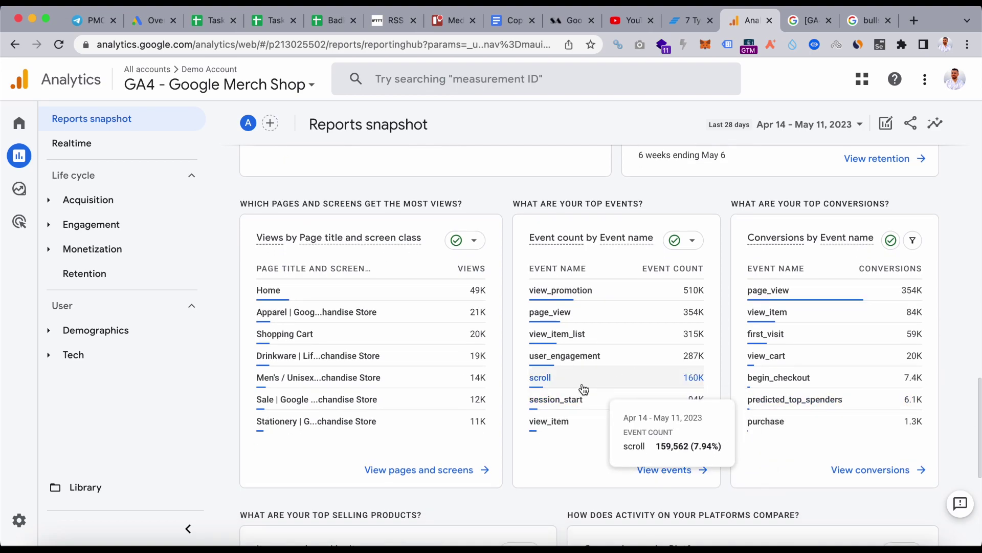
pyautogui.moveTo(320, 395)
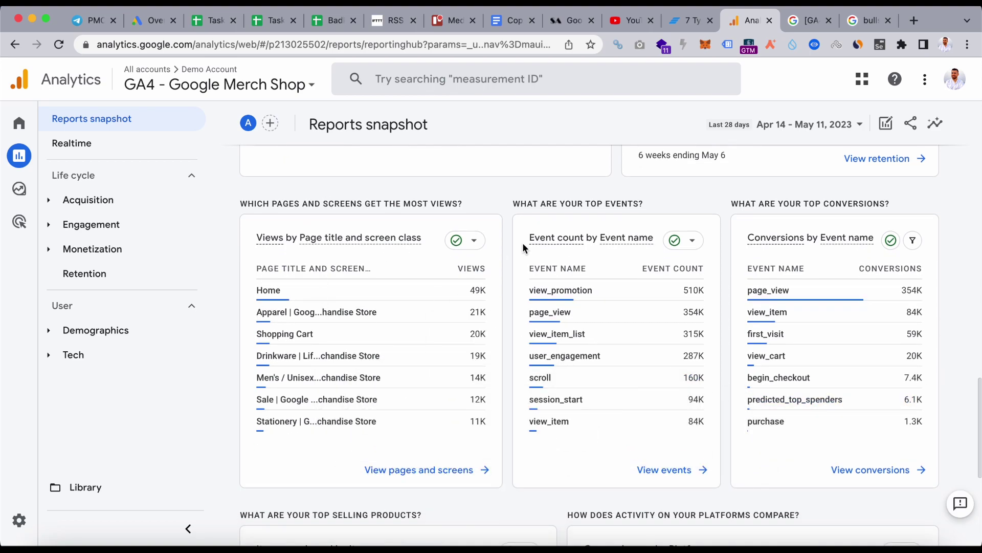
# Examine the snapshot cards for top conversions, top selling products and conversions by platform.
pyautogui.moveTo(464, 425)
pyautogui.scroll(-1, 714, 265)
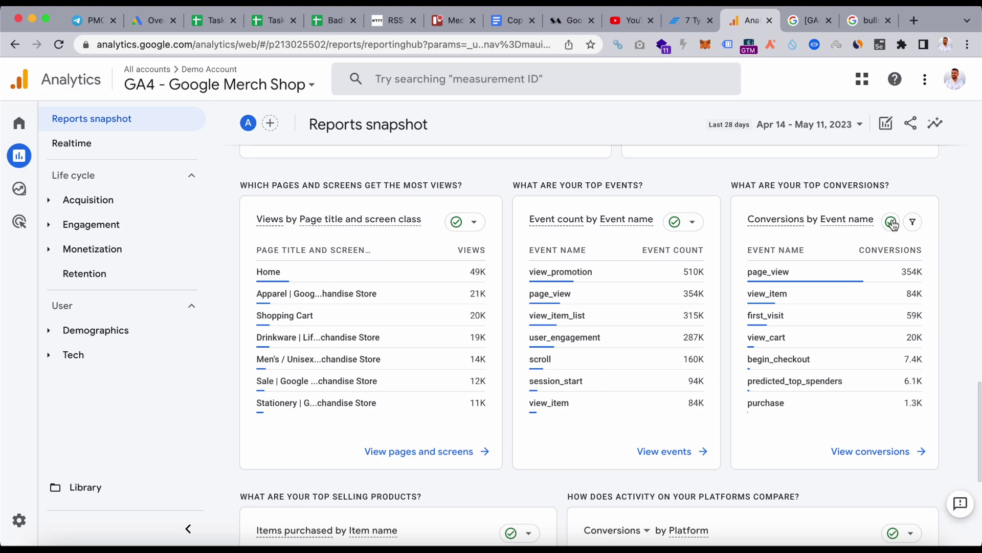
pyautogui.scroll(-5, 899, 410)
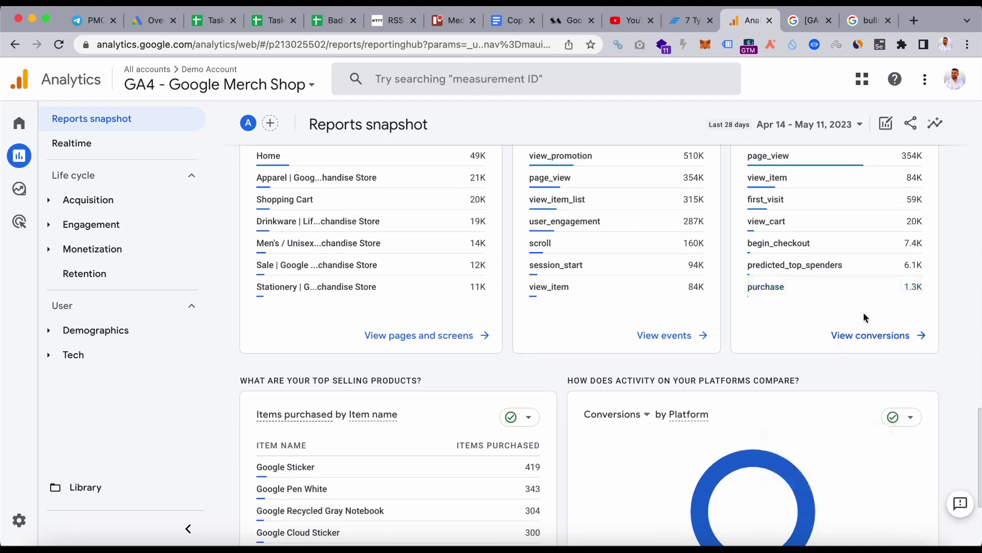
pyautogui.scroll(-7, 569, 384)
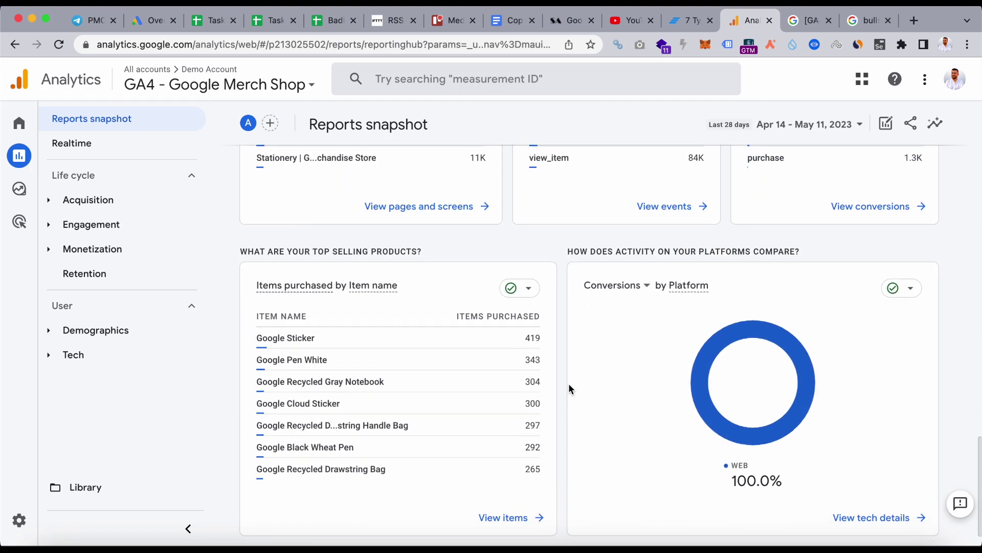
pyautogui.scroll(-1, 569, 383)
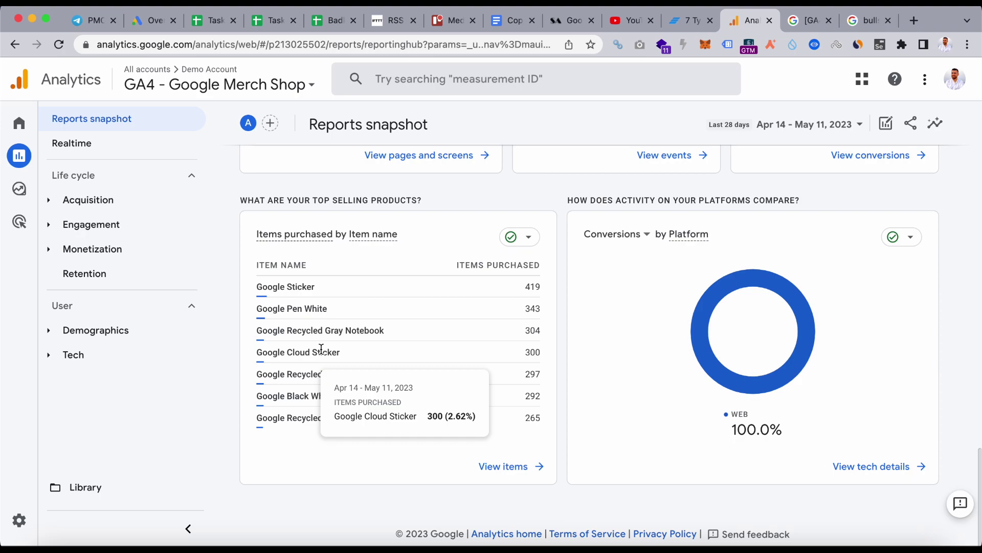
# Open the Realtime report and show the snapshot of a random user's activity.
pyautogui.scroll(20, 511, 322)
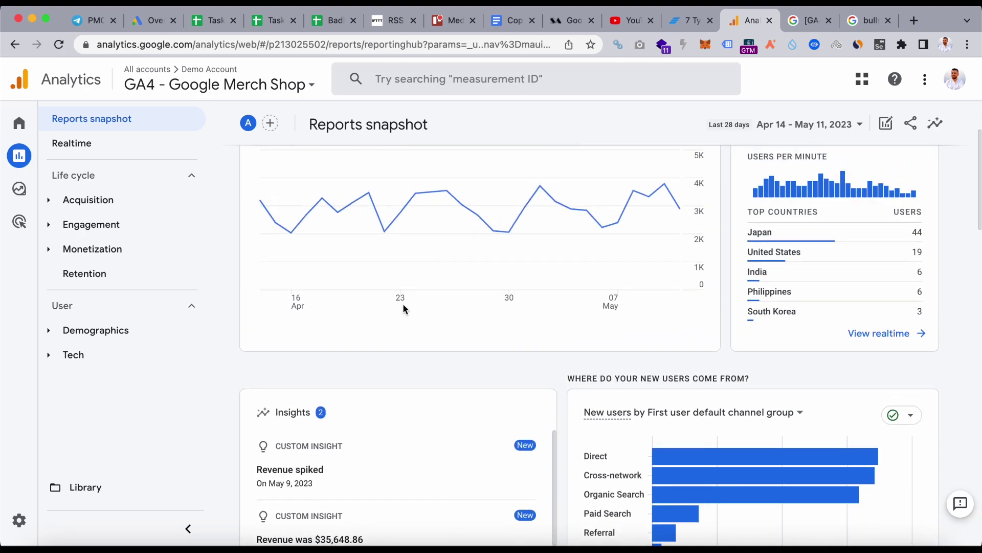
pyautogui.click(106, 142)
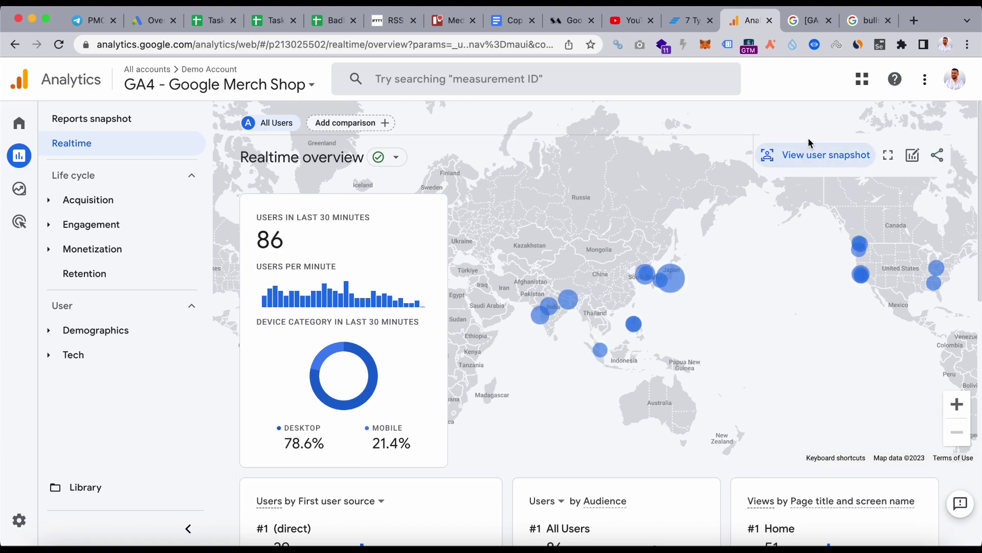
pyautogui.click(809, 165)
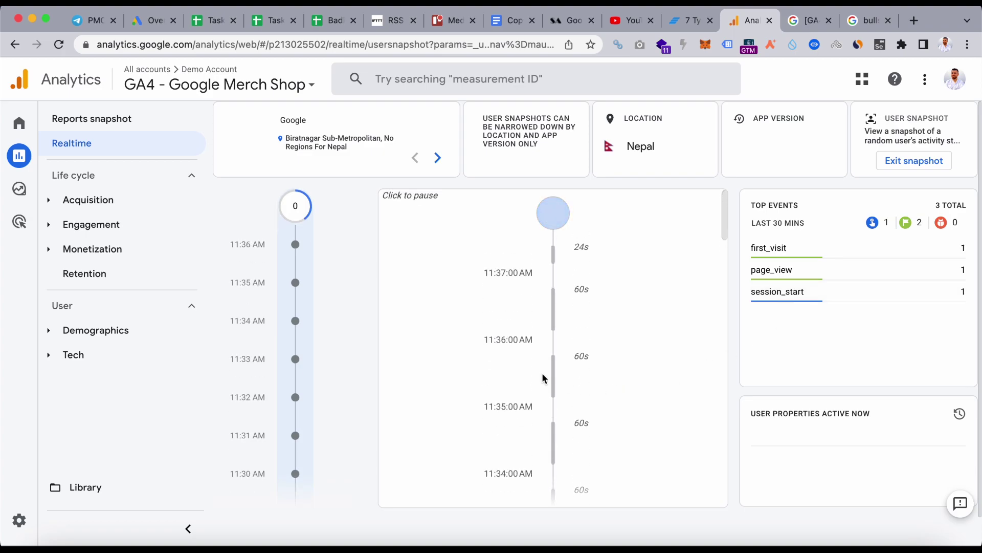
# Switch to the next user's snapshot and read through that user's top events of the last 30 minutes.
pyautogui.click(439, 159)
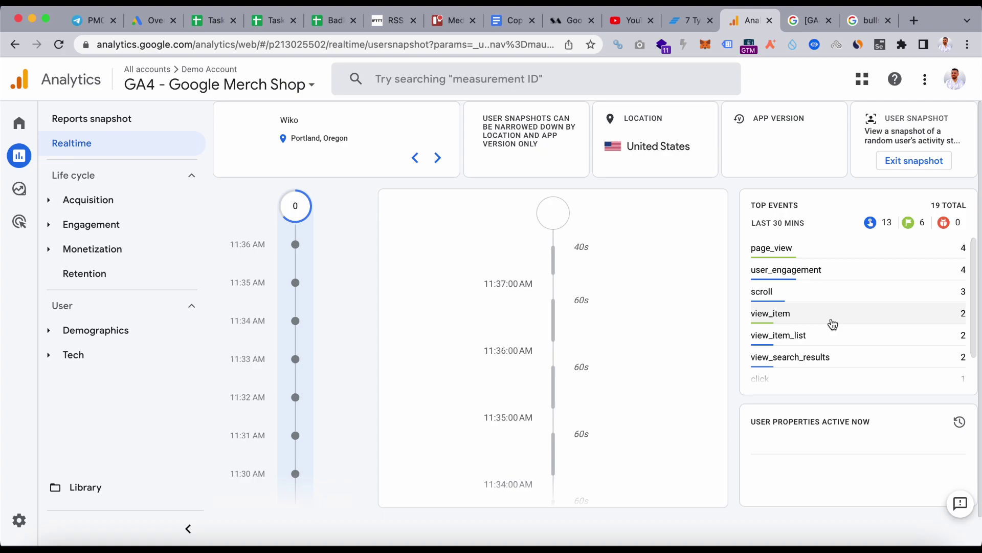
pyautogui.scroll(-1, 832, 323)
pyautogui.scroll(-1, 832, 323)
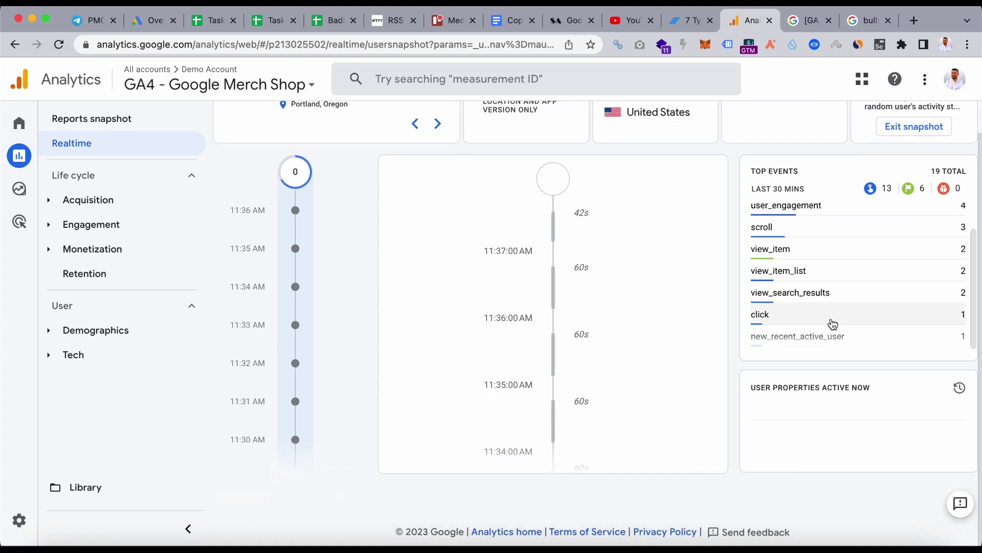
pyautogui.scroll(1, 623, 314)
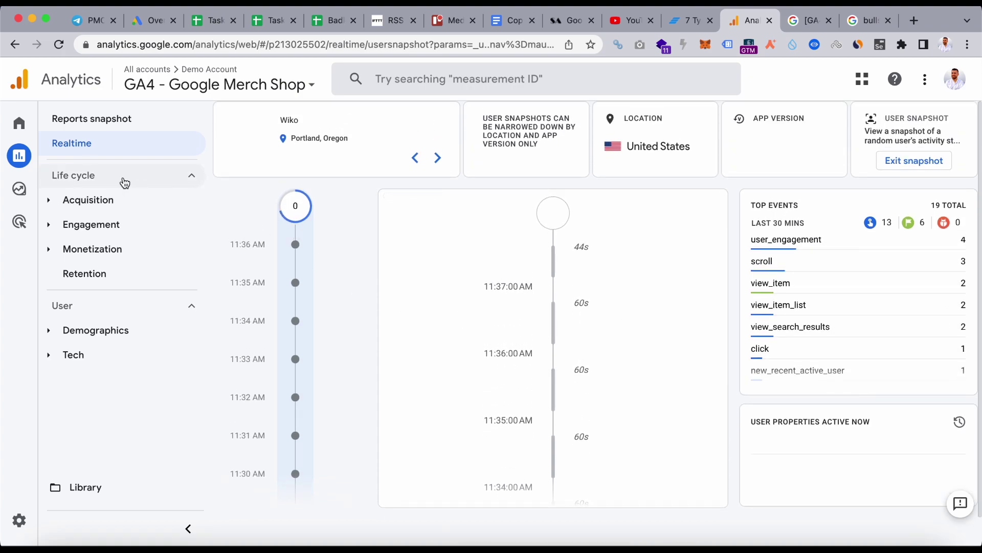
# Return to the Realtime overview and examine the device category breakdown and the user locations on the map.
pyautogui.click(105, 148)
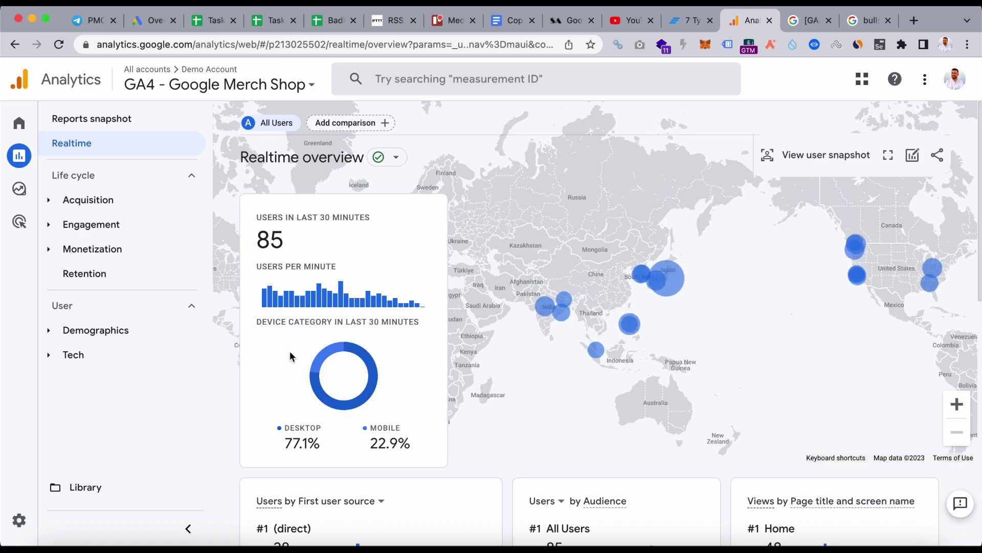
pyautogui.scroll(-2, 290, 353)
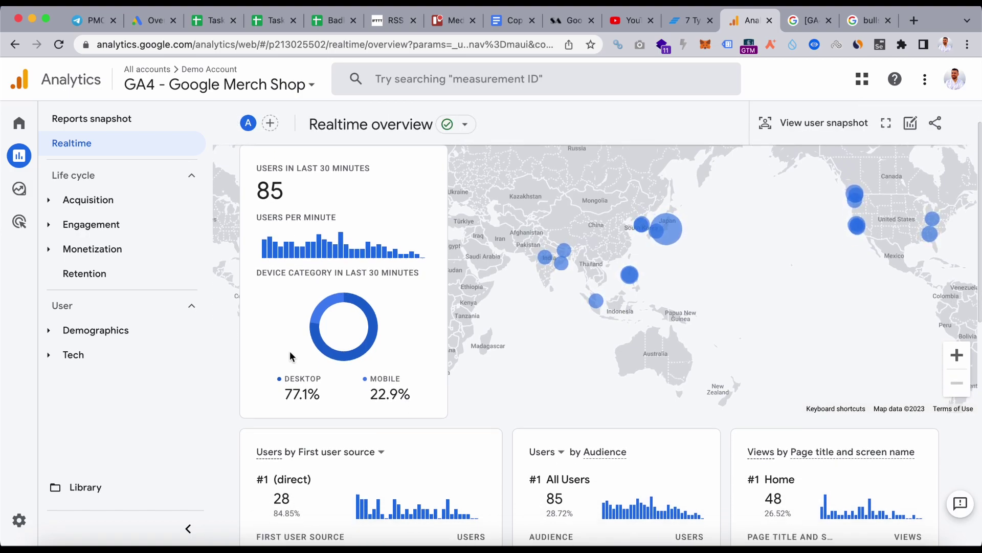
pyautogui.scroll(-2, 290, 354)
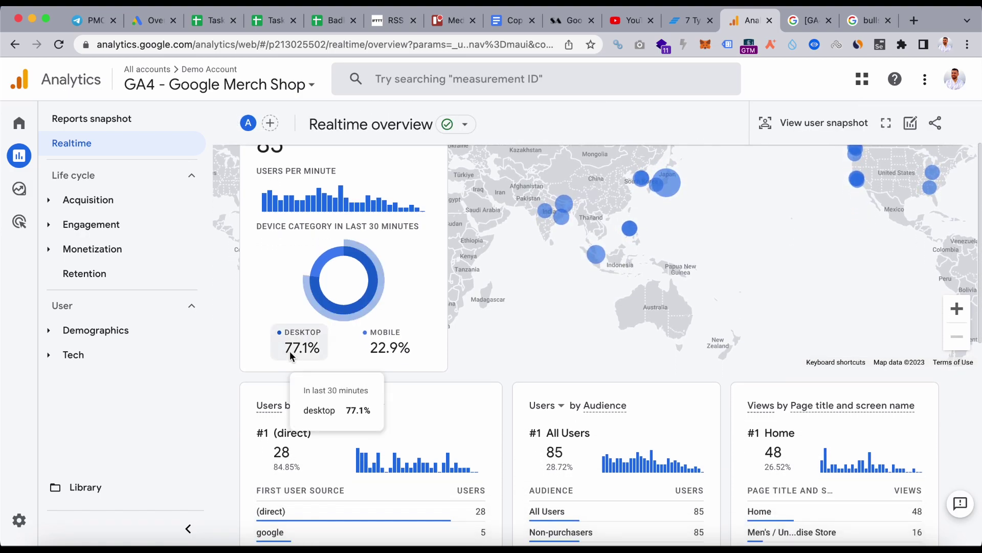
pyautogui.scroll(-1, 294, 358)
pyautogui.scroll(4, 344, 400)
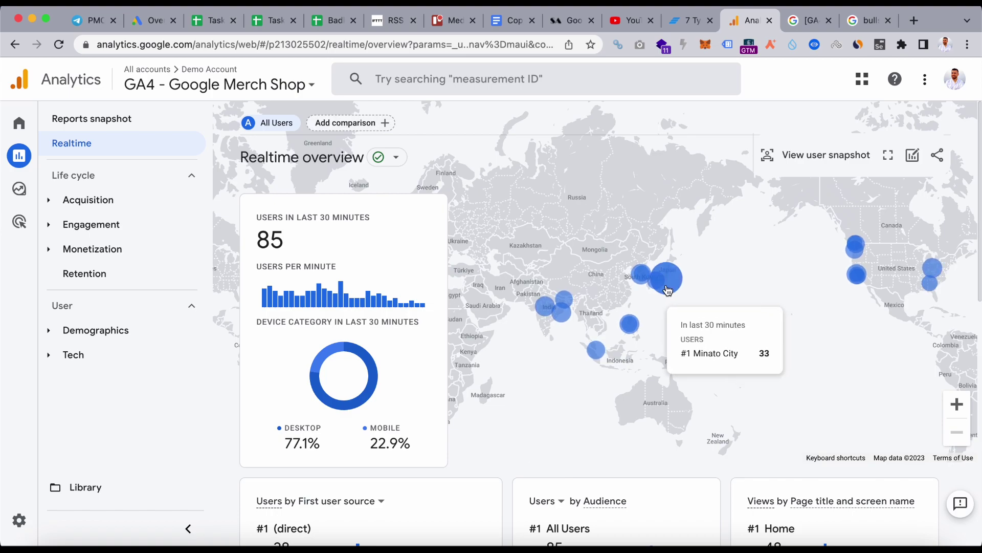
# Compare all users with the Fremont users from the Realtime map, review both sets of cards, and remove the comparison.
pyautogui.click(858, 276)
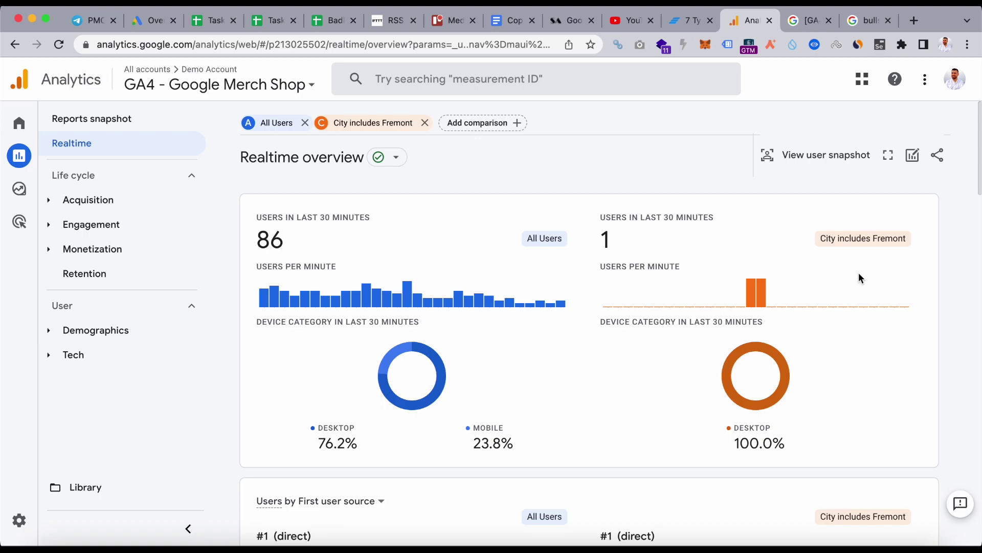
pyautogui.scroll(-1, 979, 341)
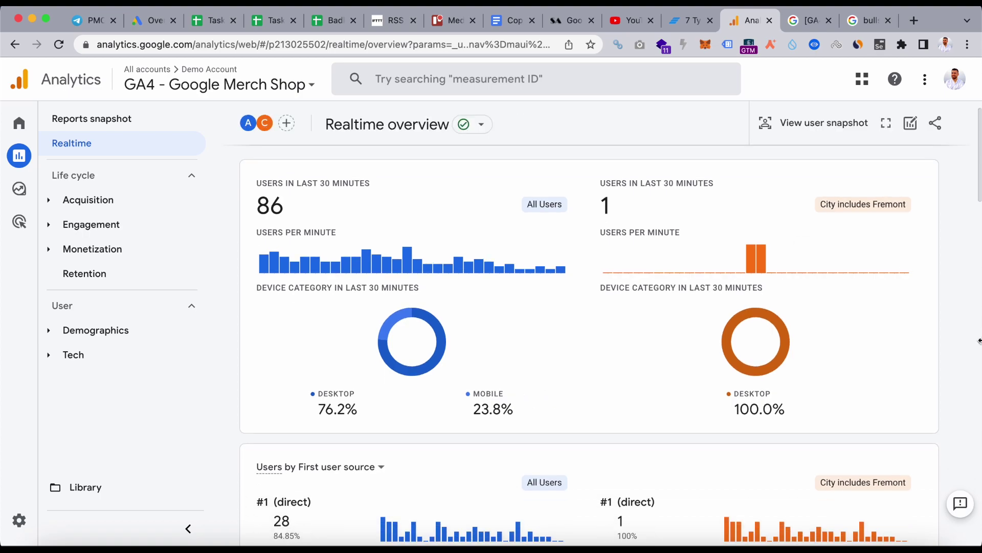
pyautogui.scroll(-1, 978, 341)
pyautogui.scroll(-2, 979, 340)
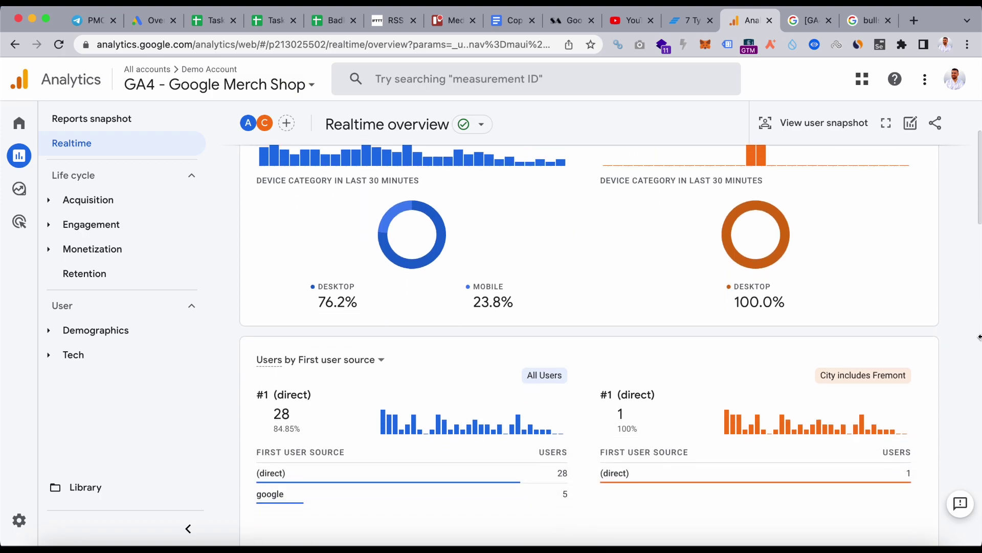
pyautogui.scroll(3, 790, 311)
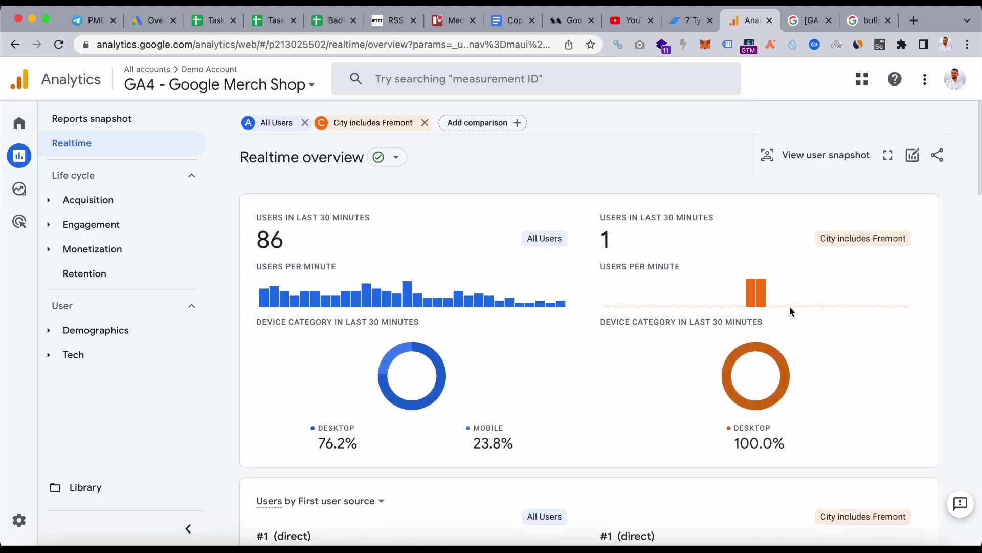
pyautogui.click(425, 123)
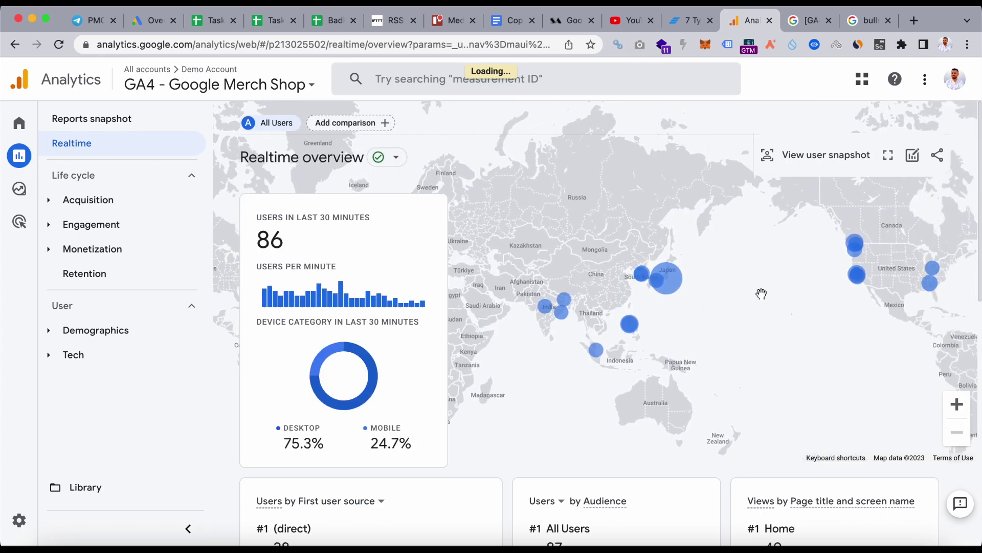
# Compare all users with the Minato City users from the Japan area of the Realtime map, and remove the comparison.
pyautogui.click(957, 404)
pyautogui.click(957, 405)
pyautogui.moveTo(767, 316); pyautogui.dragTo(877, 416)
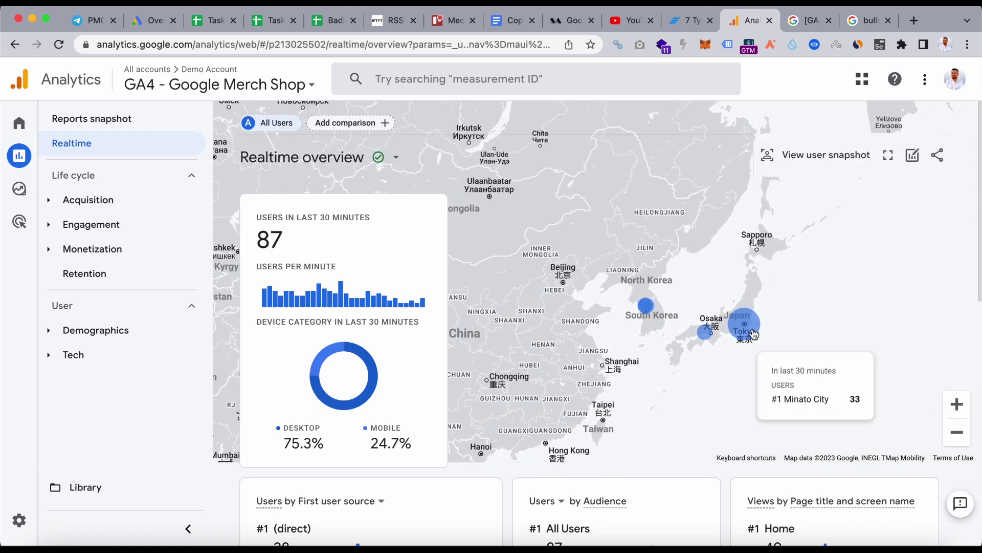
pyautogui.click(745, 325)
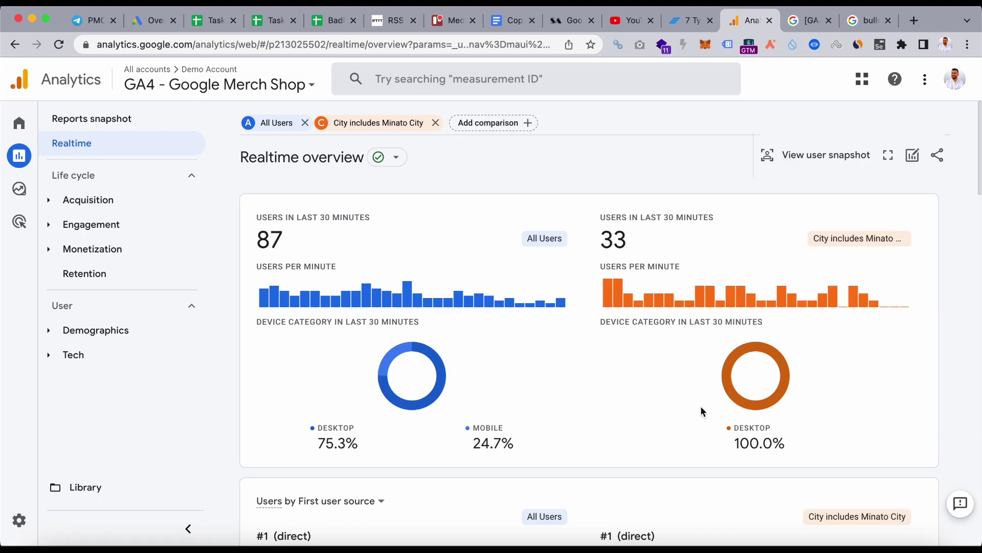
pyautogui.scroll(-3, 700, 406)
pyautogui.scroll(3, 231, 137)
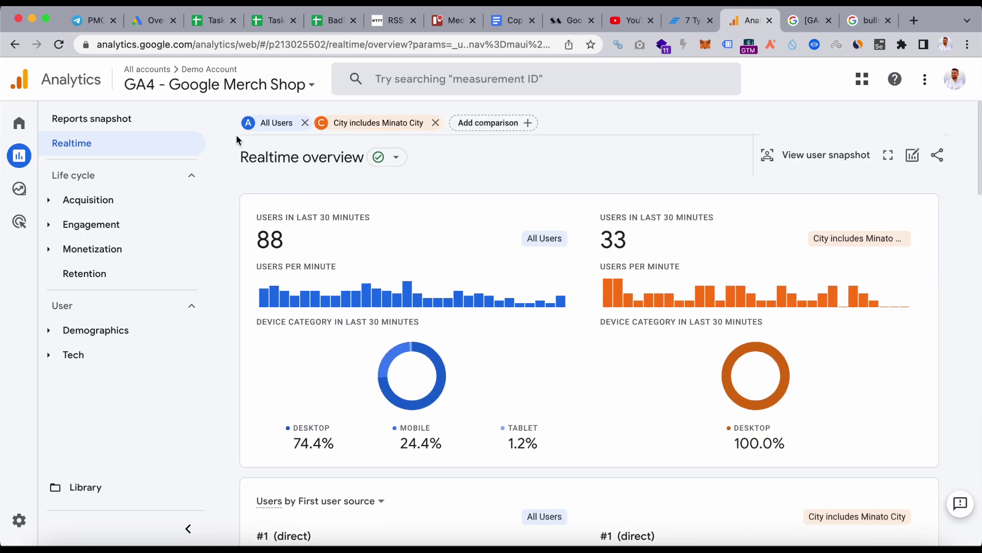
pyautogui.click(435, 122)
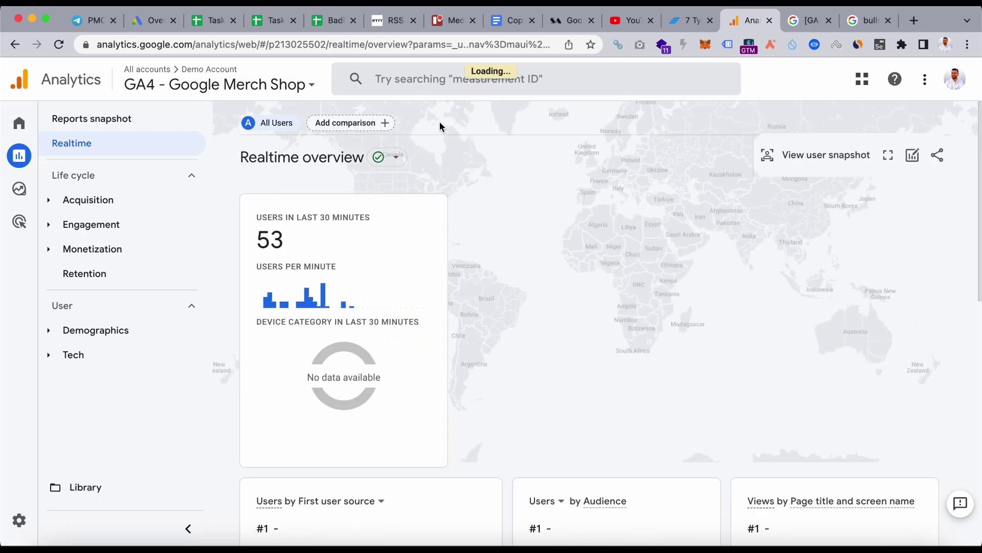
# Examine the Realtime cards for users by first user source, users by audience, and views by page title and screen name.
pyautogui.scroll(-2, 578, 368)
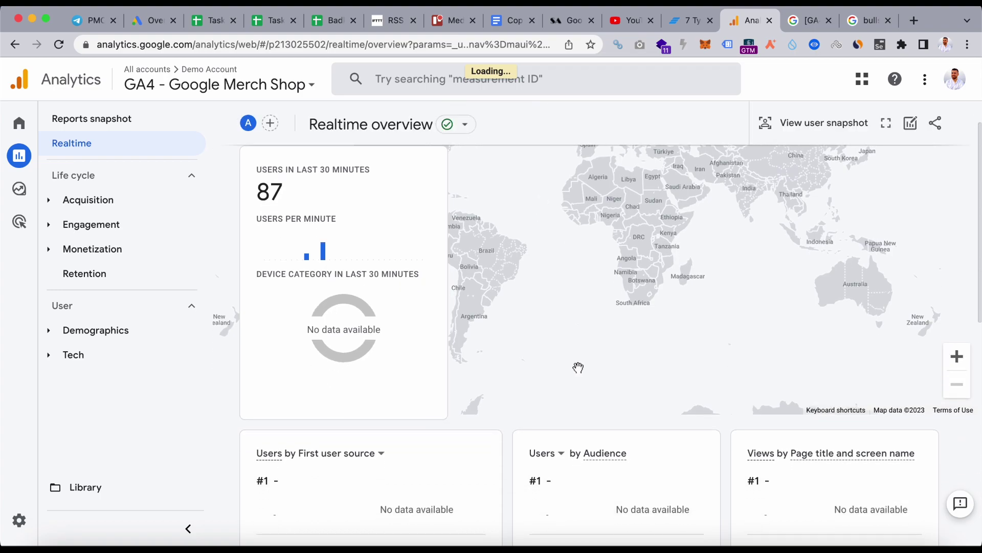
pyautogui.scroll(-2, 578, 368)
pyautogui.scroll(-7, 578, 368)
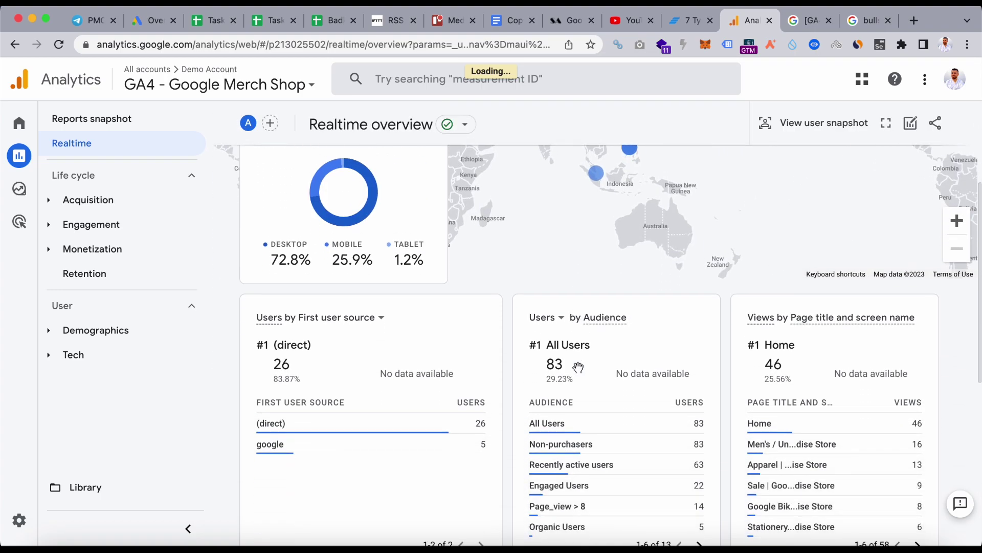
pyautogui.scroll(5, 579, 366)
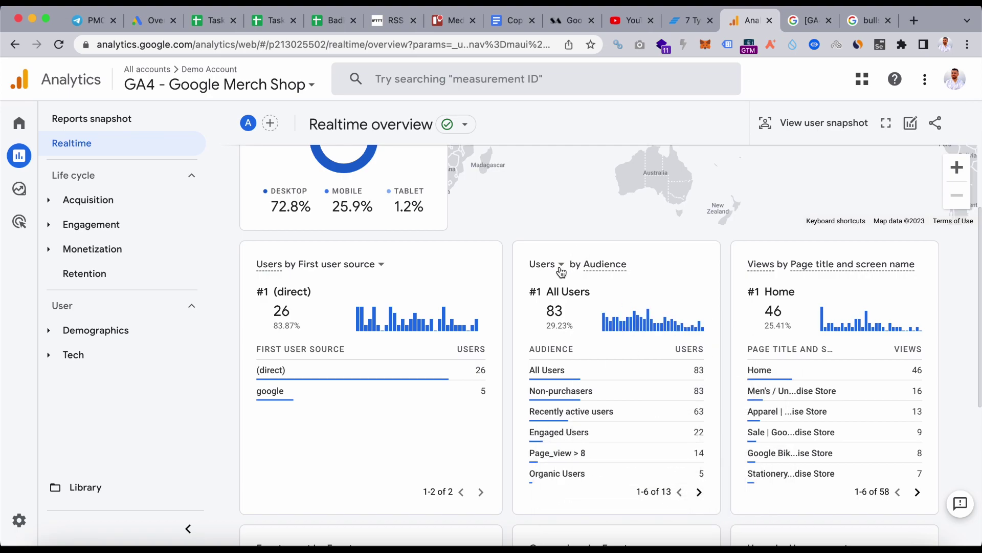
pyautogui.moveTo(679, 409)
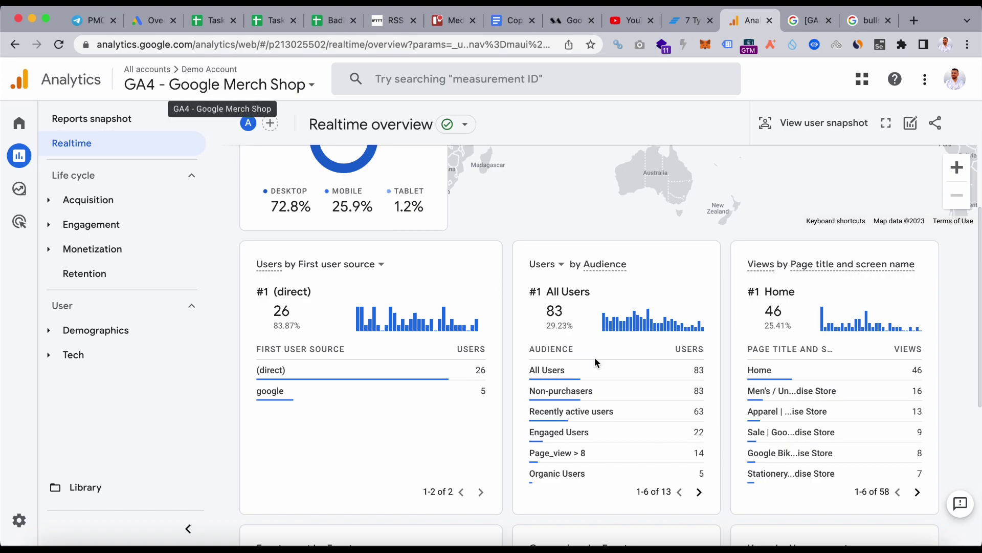
pyautogui.moveTo(823, 364)
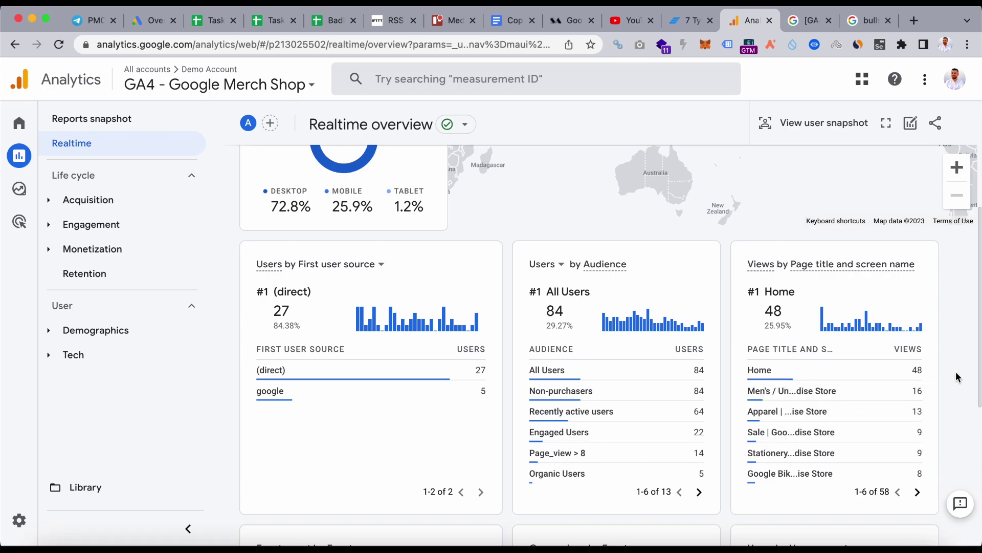
pyautogui.moveTo(570, 448)
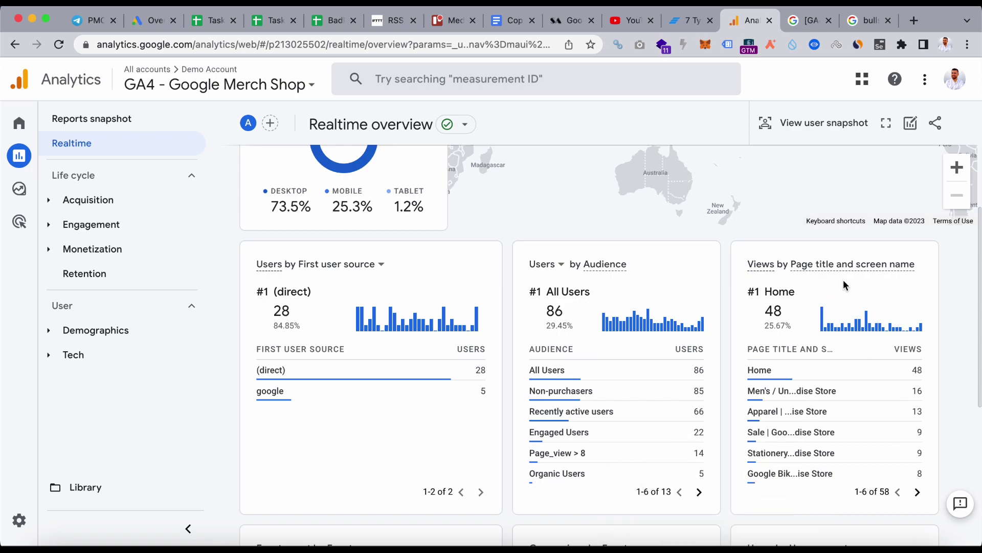
# Examine the Realtime cards for event count, conversions and user property, and look over the whole overview again.
pyautogui.scroll(-1, 844, 283)
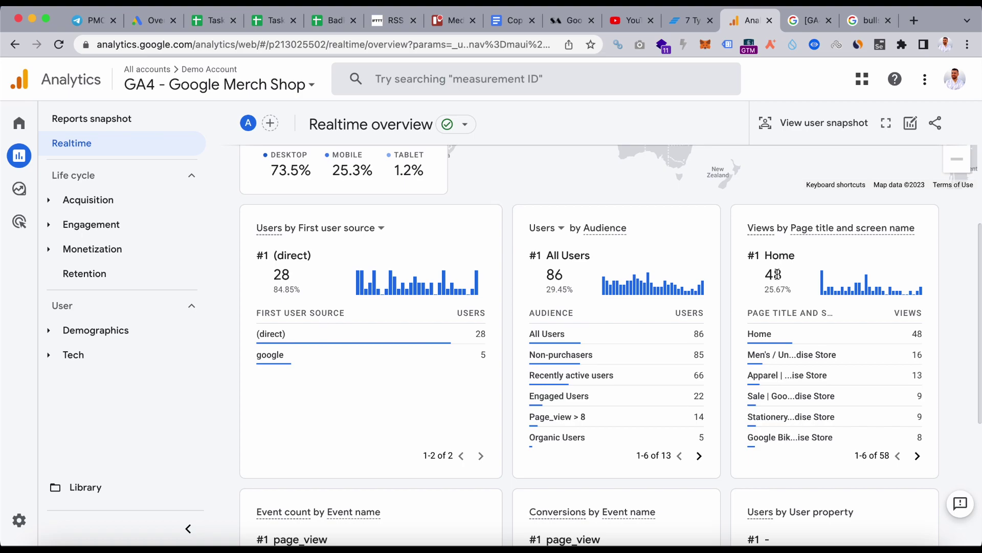
pyautogui.scroll(-3, 569, 396)
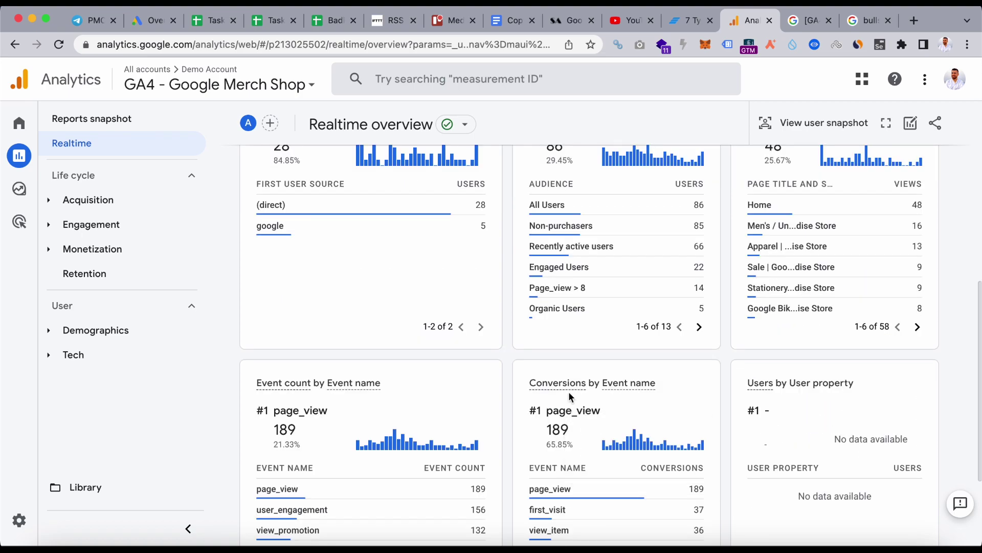
pyautogui.scroll(-3, 349, 447)
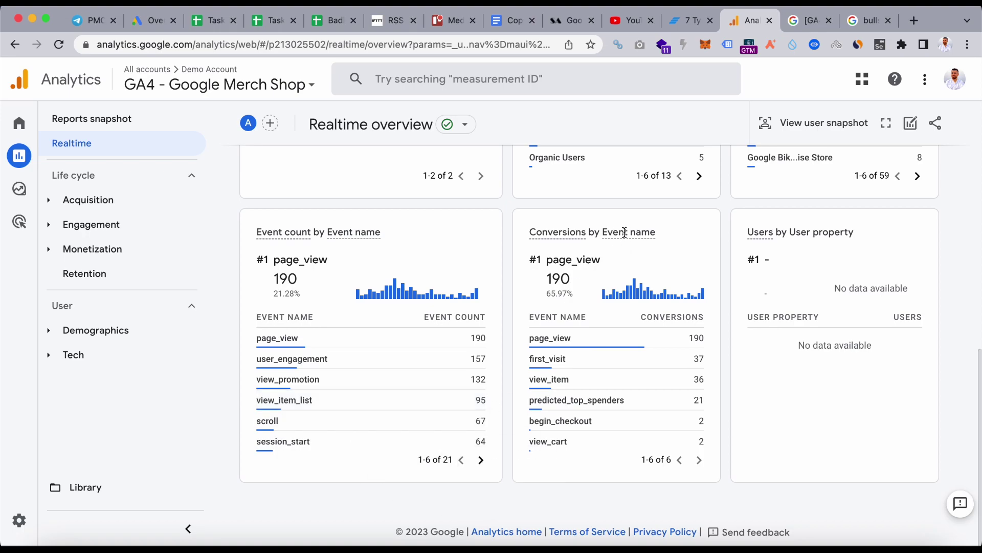
pyautogui.moveTo(624, 232)
pyautogui.scroll(10, 503, 282)
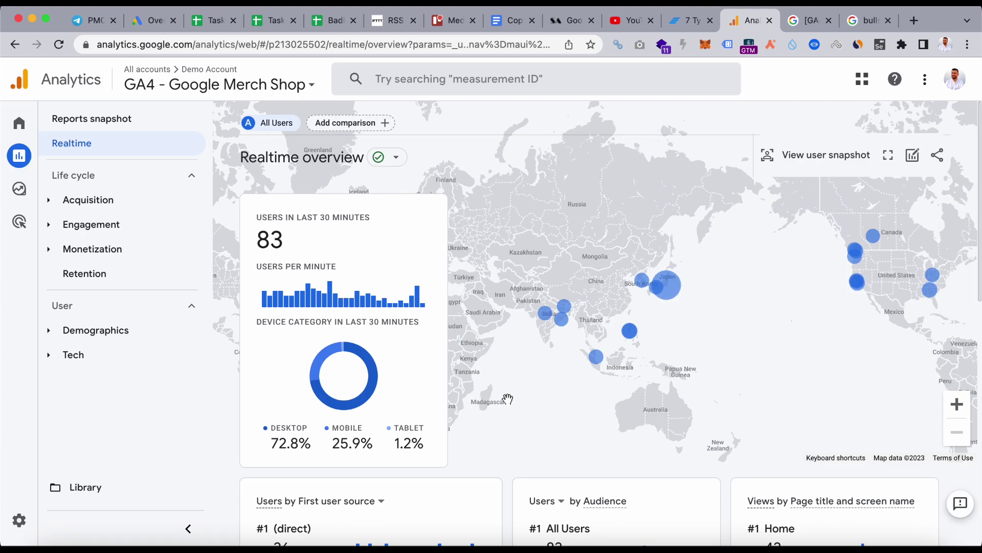
pyautogui.scroll(-5, 508, 399)
pyautogui.scroll(-1, 507, 402)
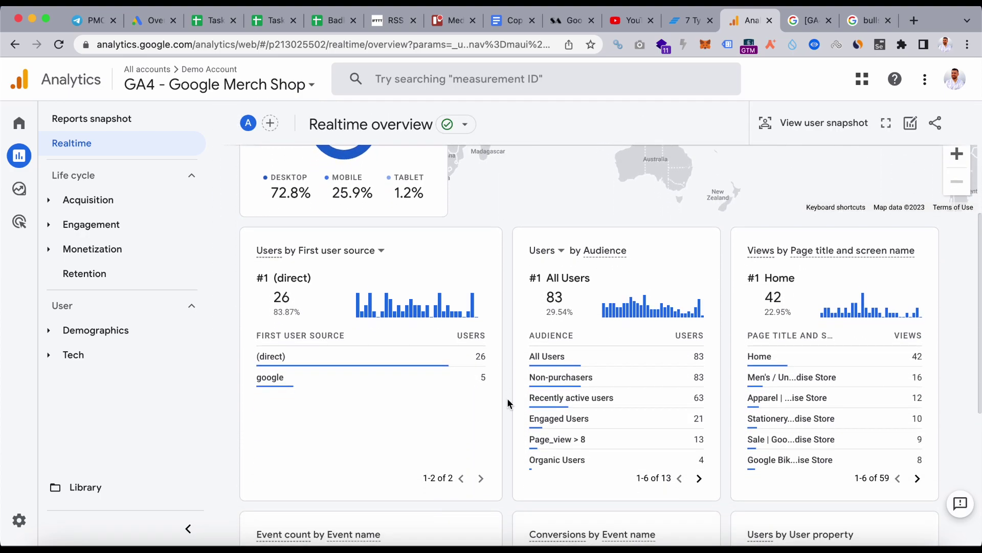
pyautogui.scroll(-6, 508, 402)
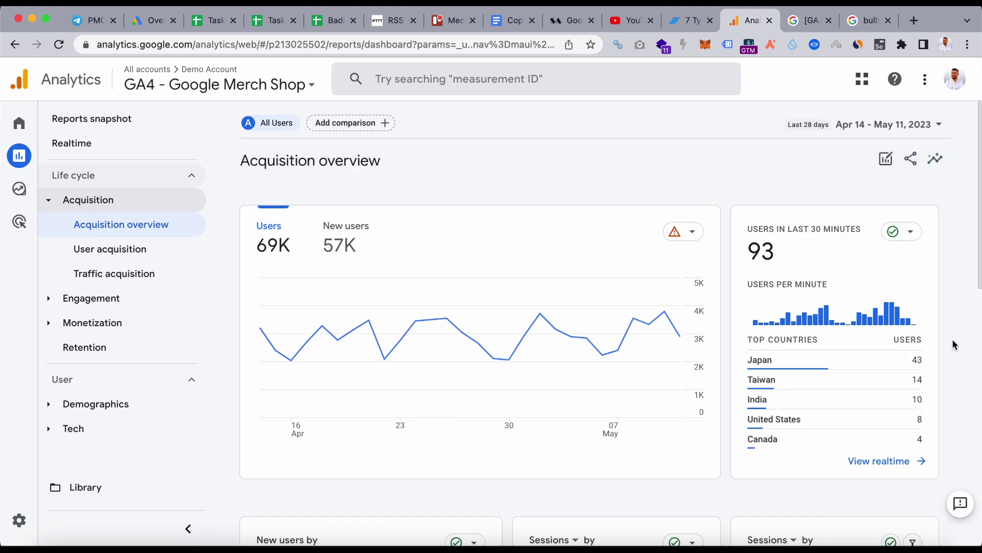
# Review the dimension and metric choices on the Acquisition overview's new users, sessions by channel group and Google Ads sessions cards.
pyautogui.scroll(-6, 952, 347)
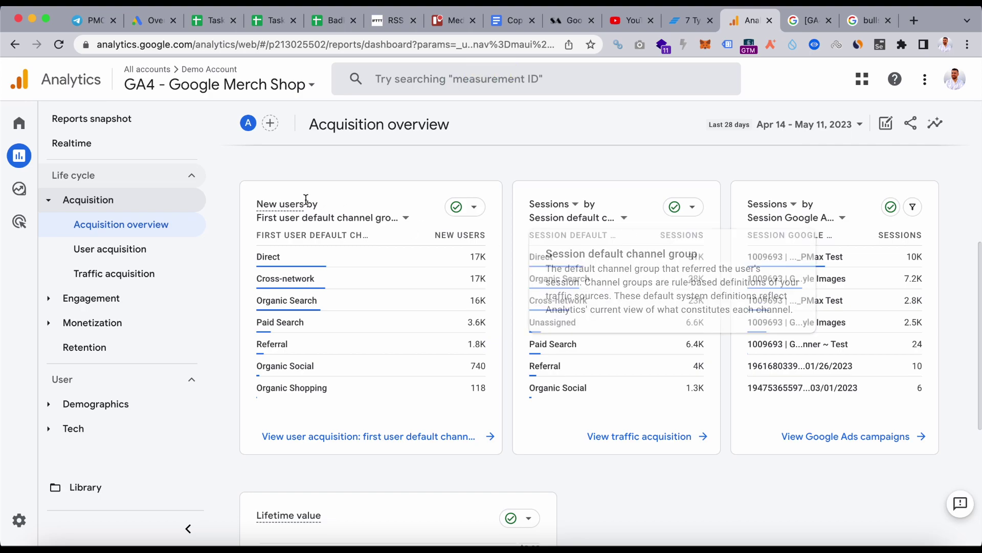
pyautogui.click(407, 219)
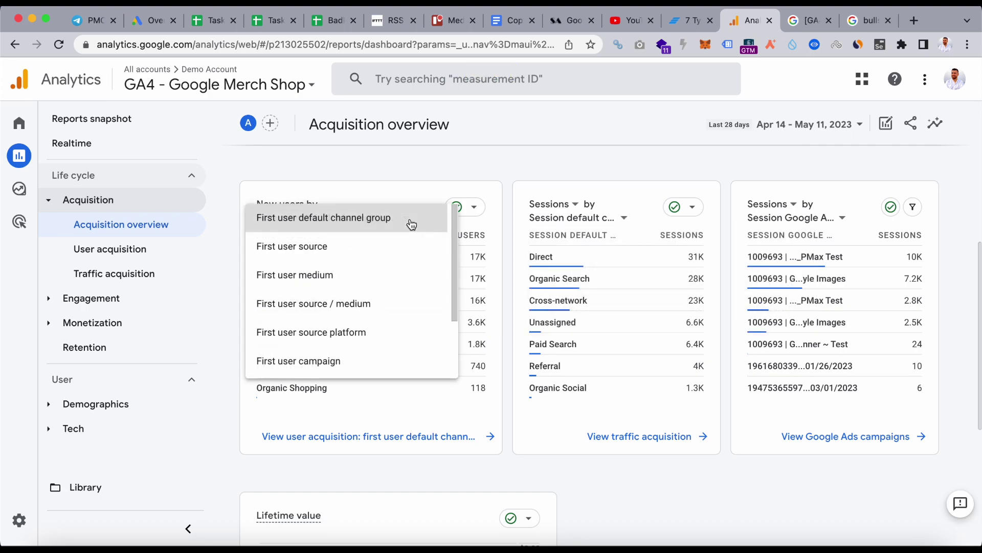
pyautogui.click(385, 176)
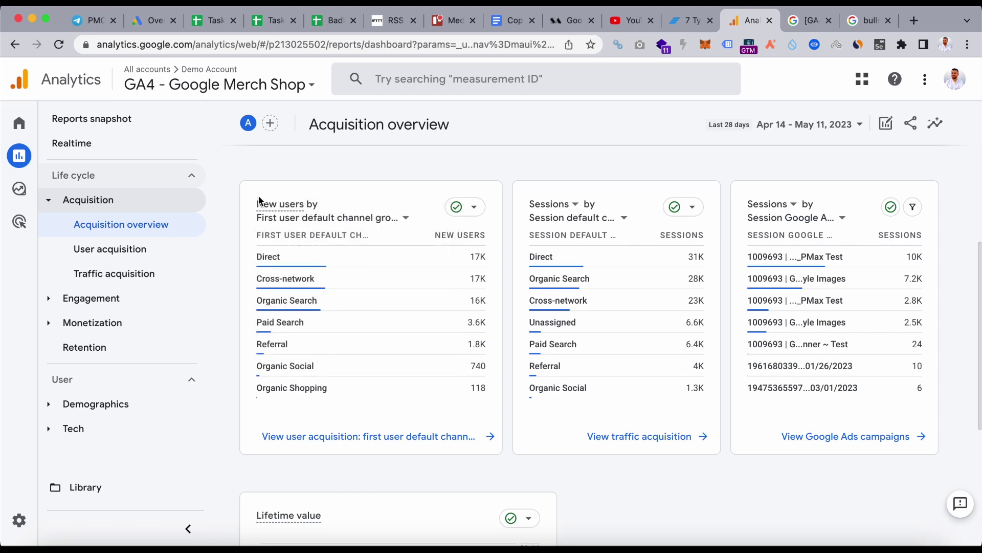
pyautogui.click(576, 205)
pyautogui.click(637, 153)
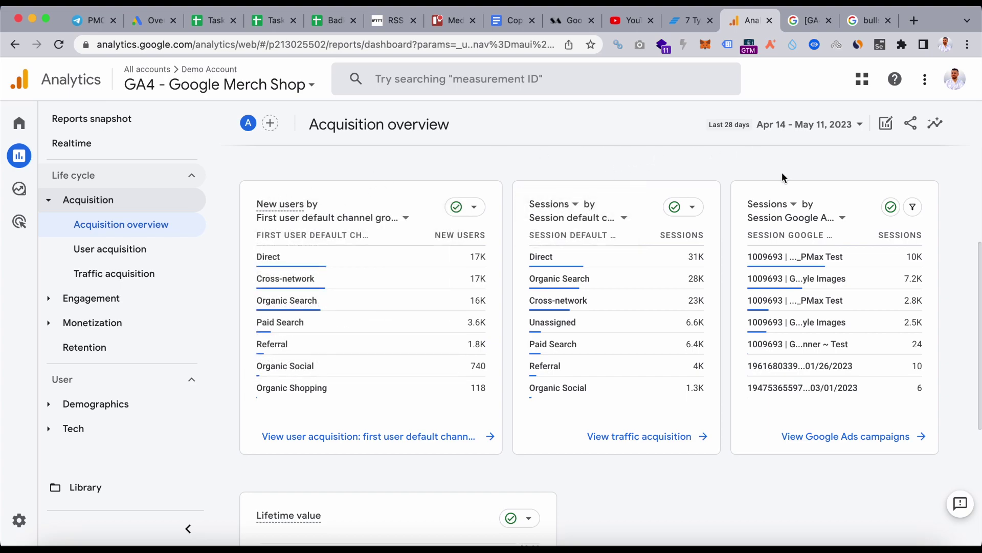
pyautogui.click(840, 214)
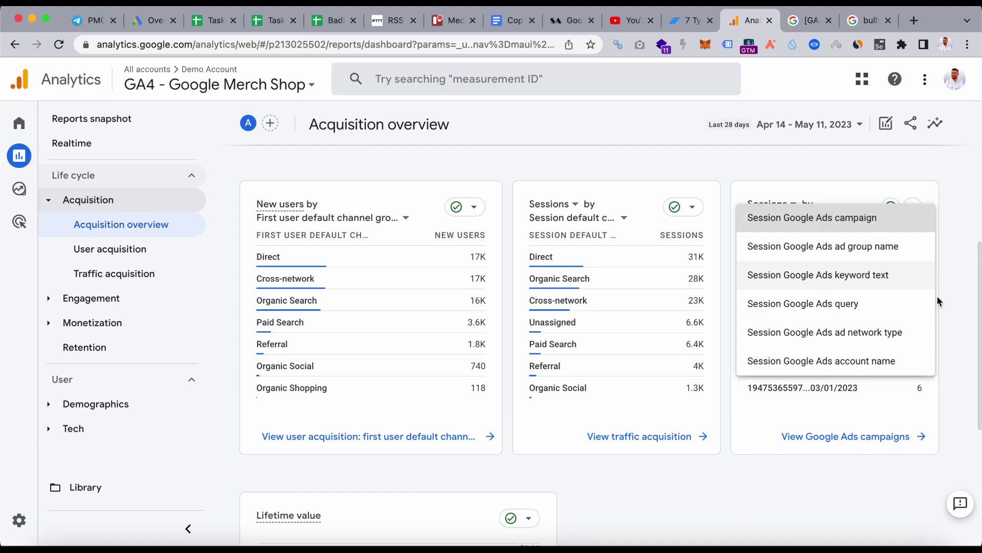
pyautogui.click(959, 287)
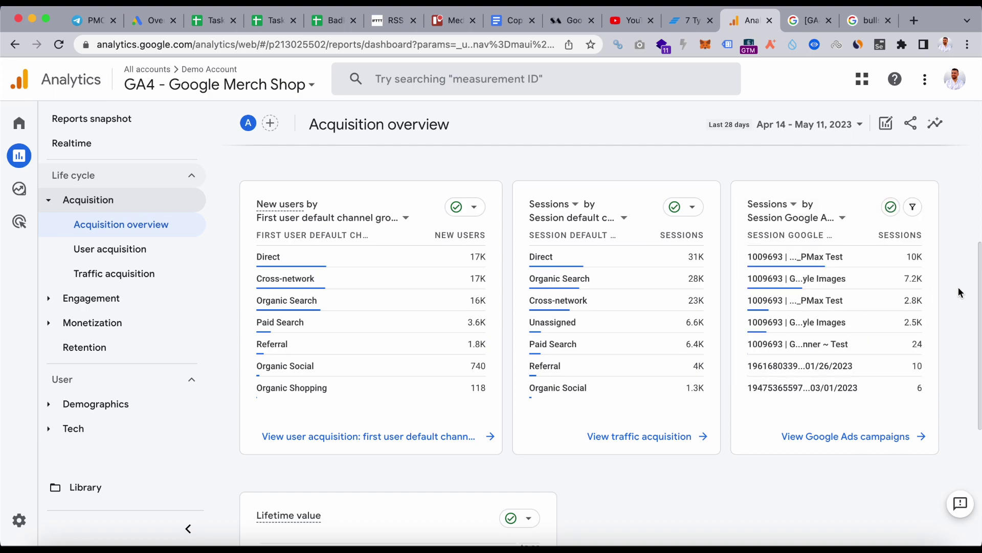
# Examine the Lifetime value card at the end of the Acquisition overview.
pyautogui.scroll(-4, 959, 287)
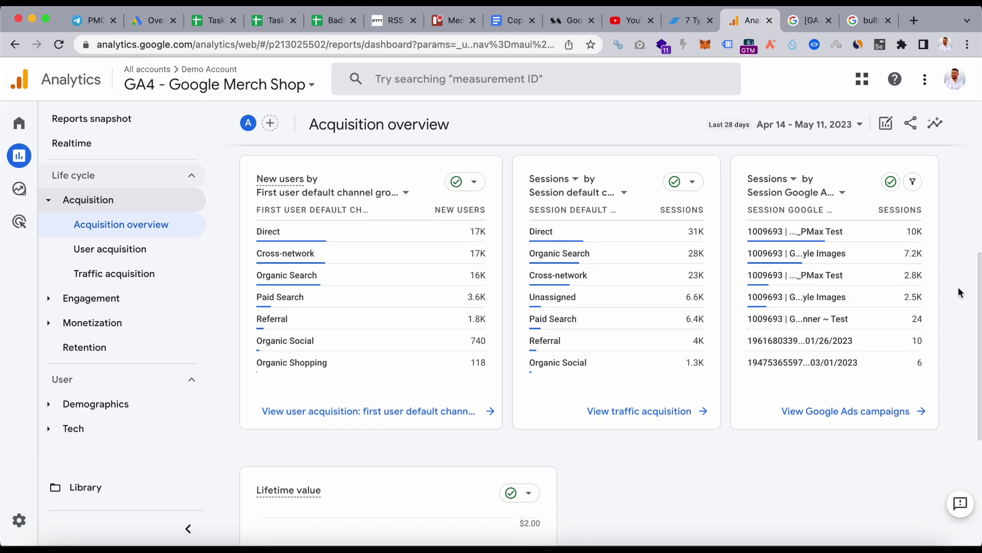
pyautogui.scroll(-2, 960, 292)
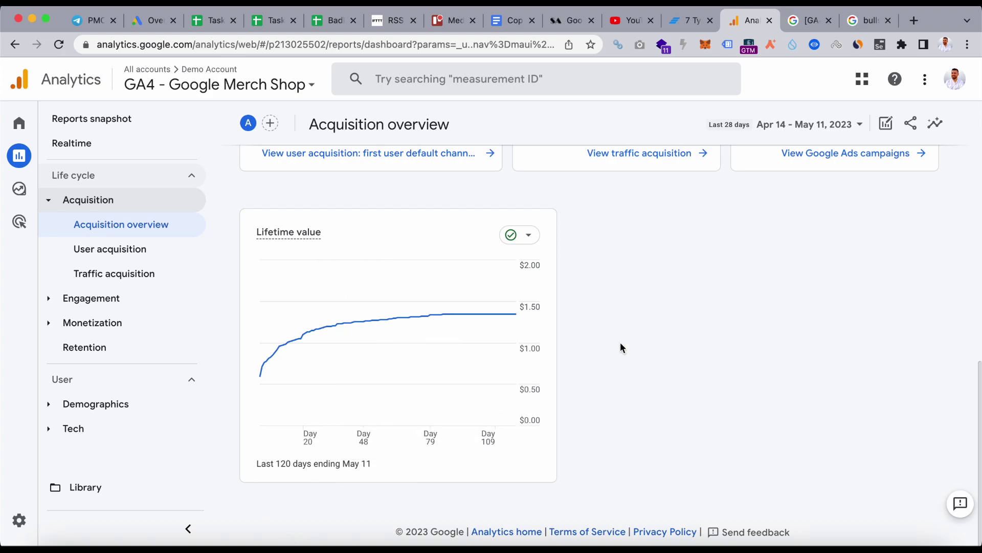
pyautogui.scroll(4, 670, 282)
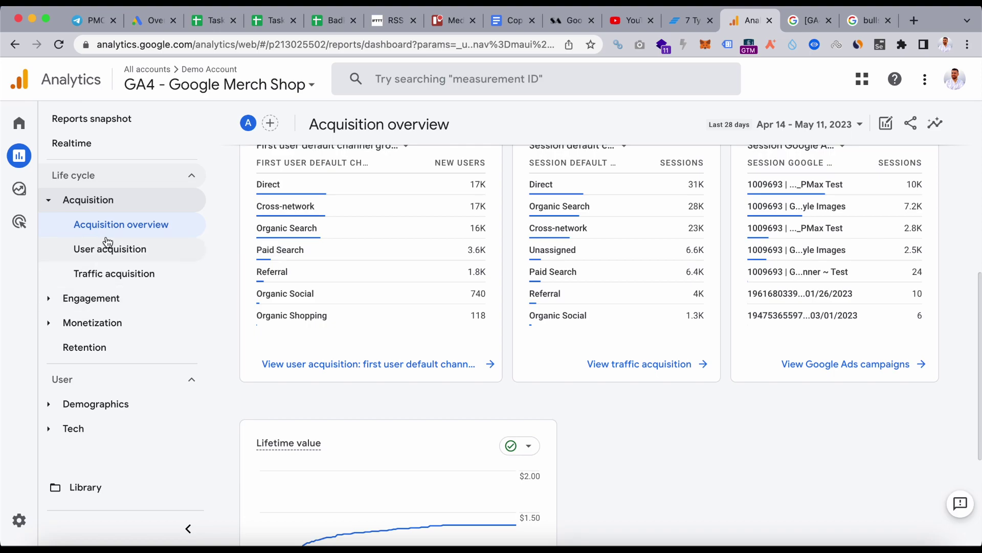
# Open the User acquisition report and examine its channel group table, from new users and engagement metrics to event count and conversions.
pyautogui.click(128, 255)
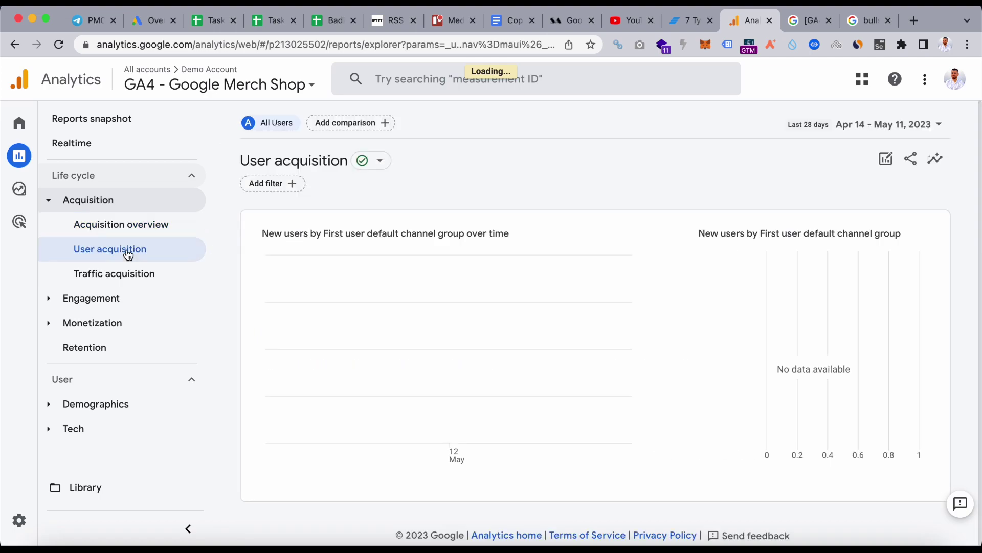
pyautogui.scroll(-7, 238, 409)
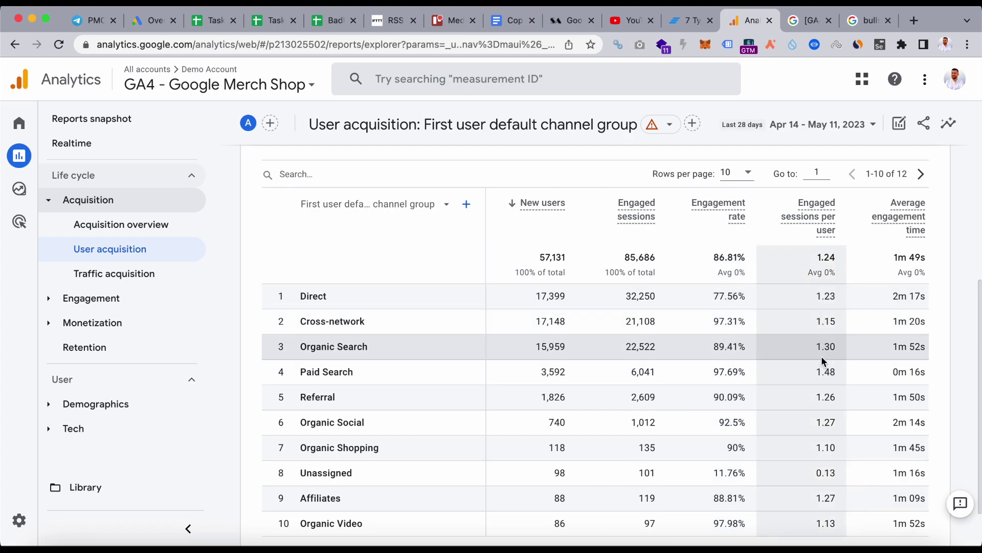
pyautogui.hscroll(2, 861, 358)
pyautogui.hscroll(5, 860, 358)
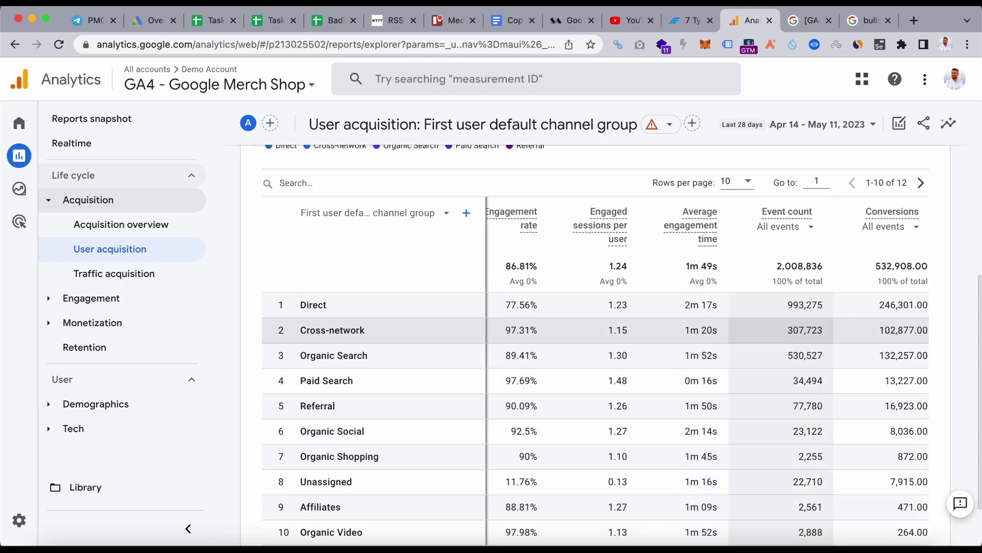
pyautogui.scroll(-3, 906, 353)
pyautogui.scroll(6, 906, 353)
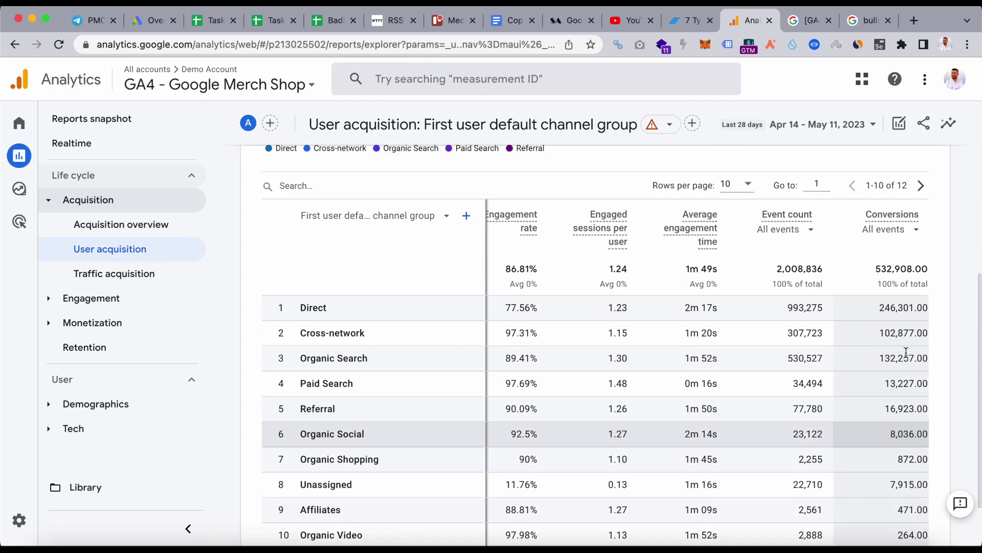
pyautogui.hscroll(-6, 652, 341)
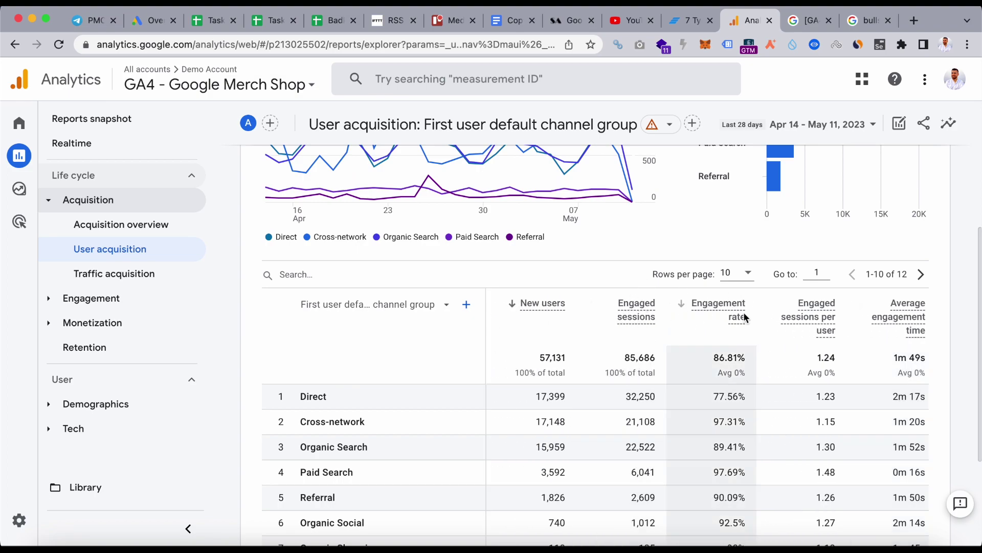
pyautogui.moveTo(745, 318)
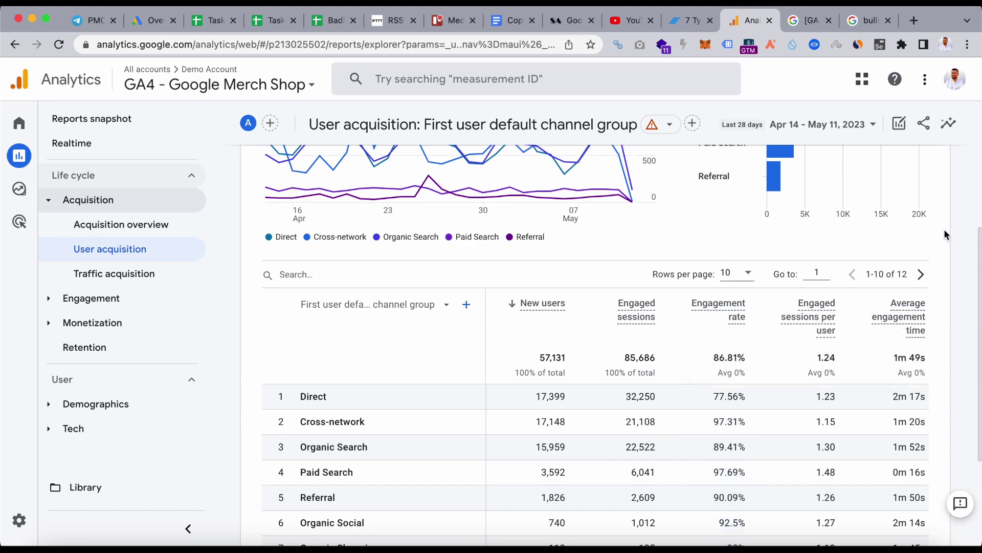
# Open the Traffic acquisition report and examine its user charts and the session default channel group table.
pyautogui.click(148, 277)
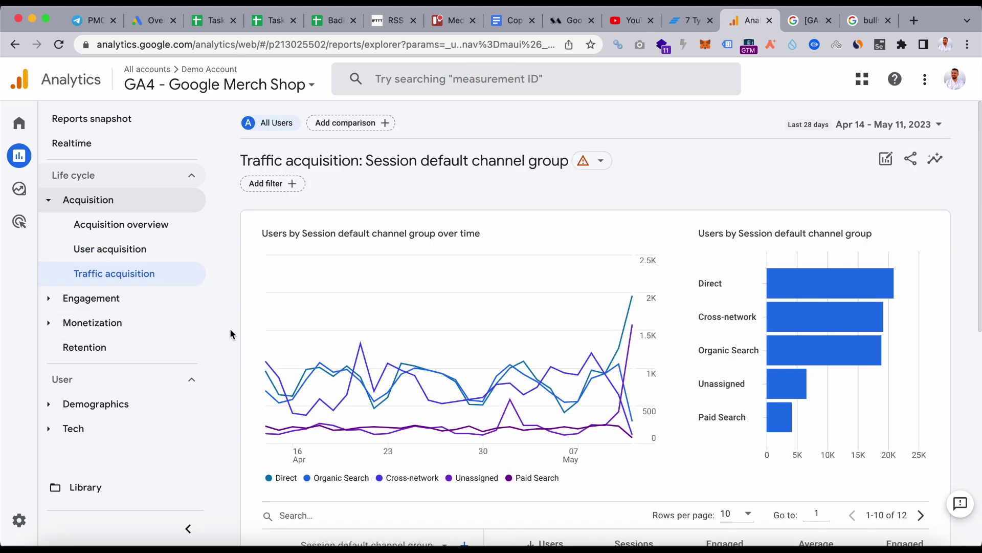
pyautogui.scroll(-2, 485, 397)
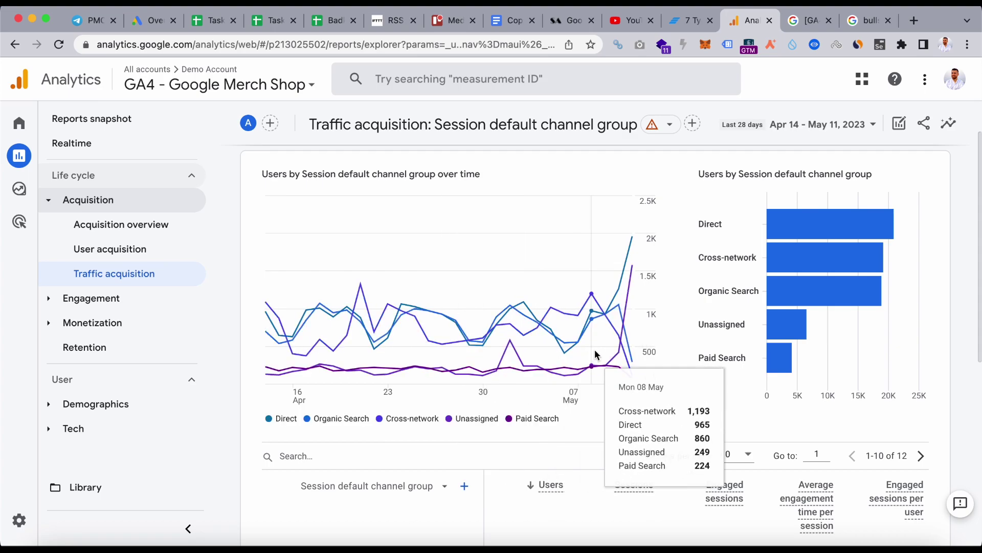
pyautogui.moveTo(813, 248)
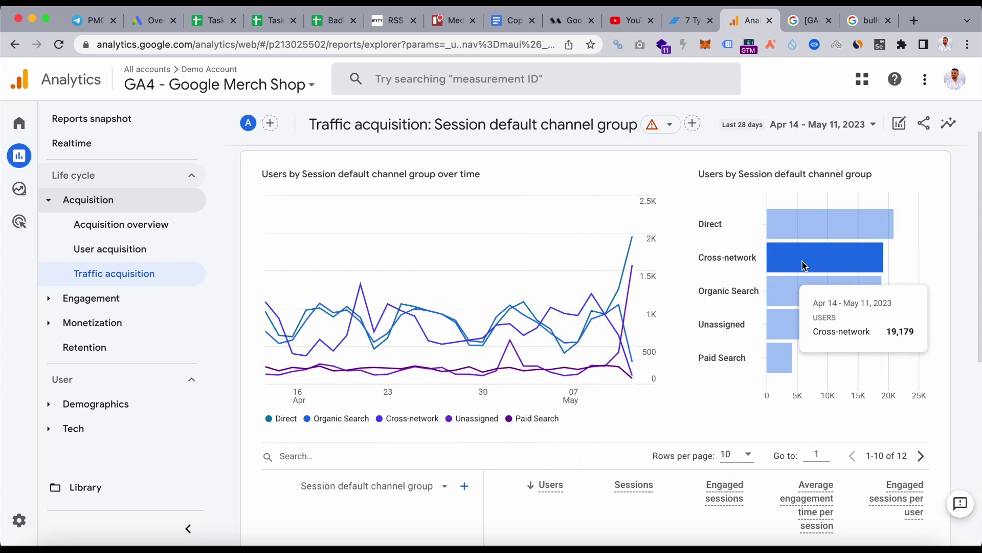
pyautogui.scroll(1, 862, 289)
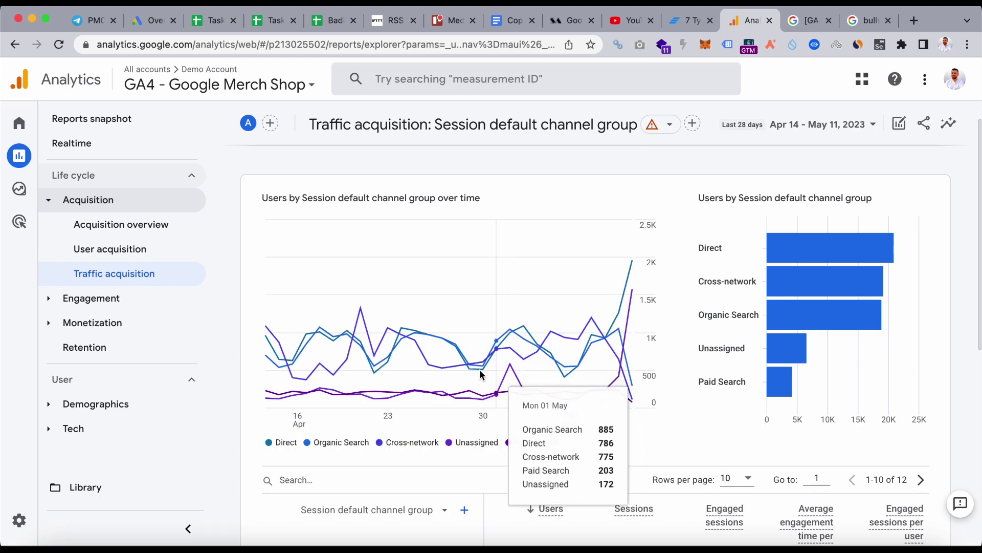
pyautogui.scroll(-7, 588, 350)
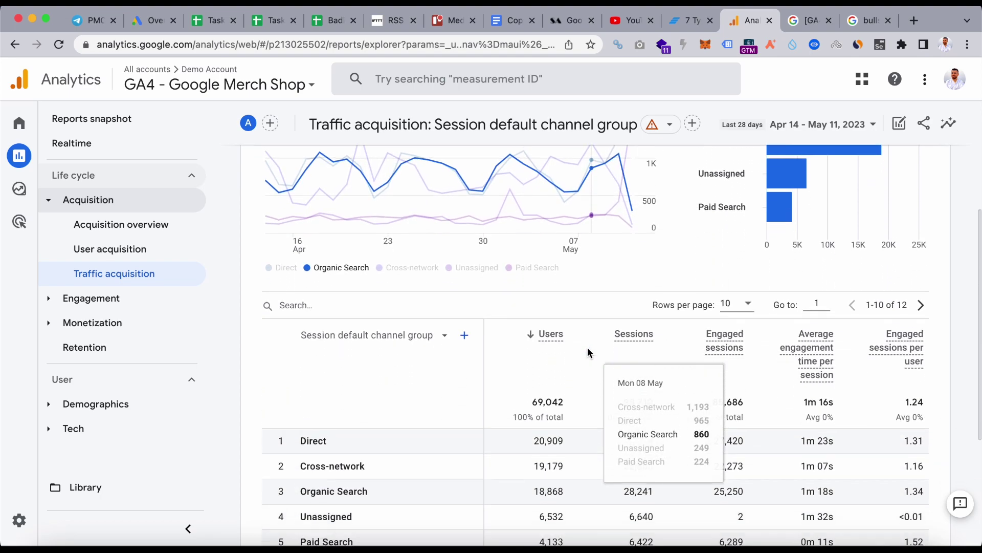
pyautogui.scroll(1, 588, 347)
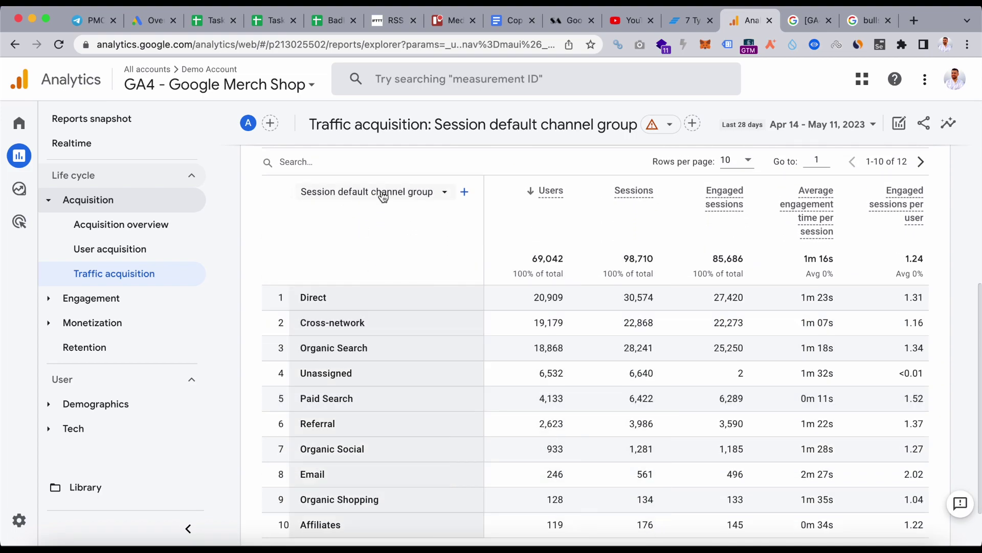
# Return to the User acquisition report and view the primary dimensions available for its table.
pyautogui.click(159, 256)
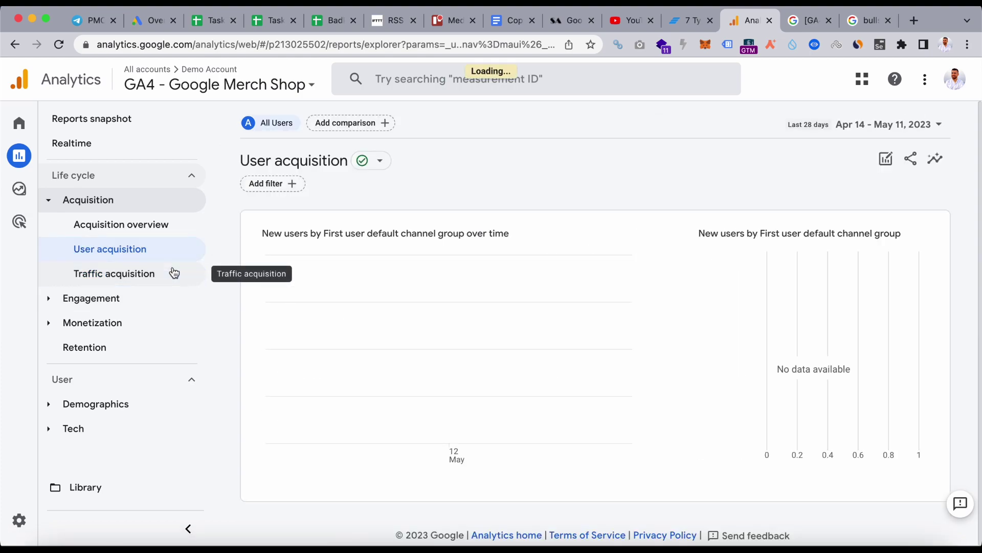
pyautogui.scroll(-8, 244, 364)
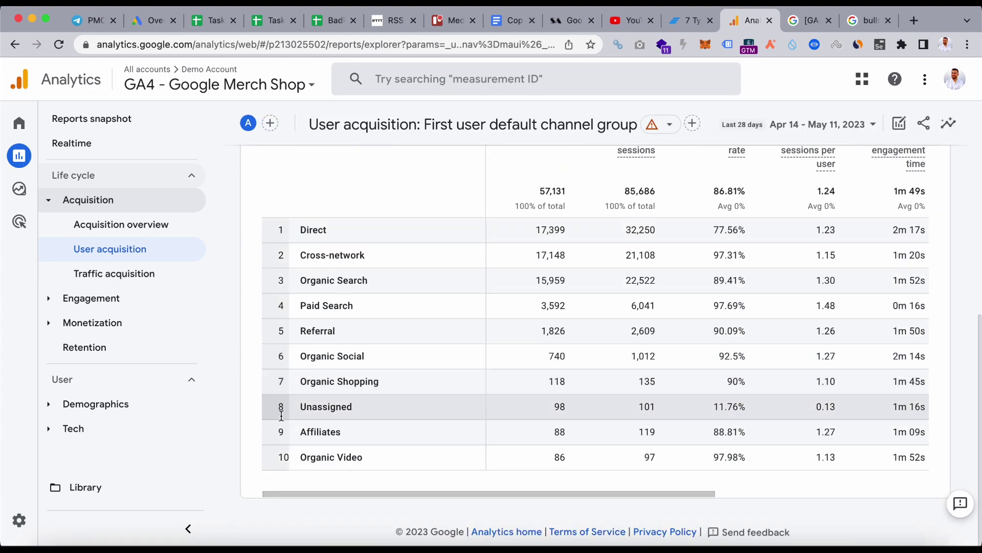
pyautogui.scroll(3, 385, 323)
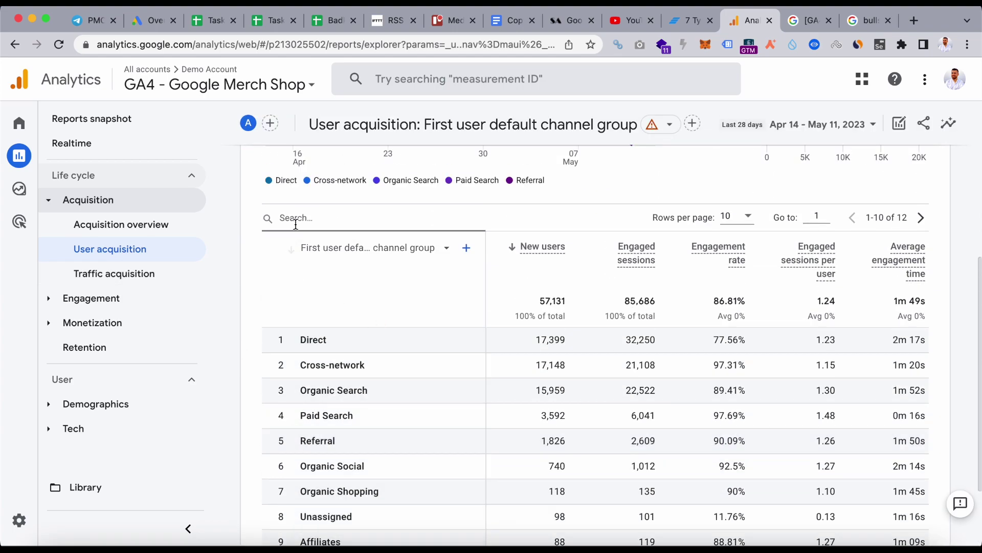
pyautogui.scroll(2, 308, 290)
pyautogui.click(358, 307)
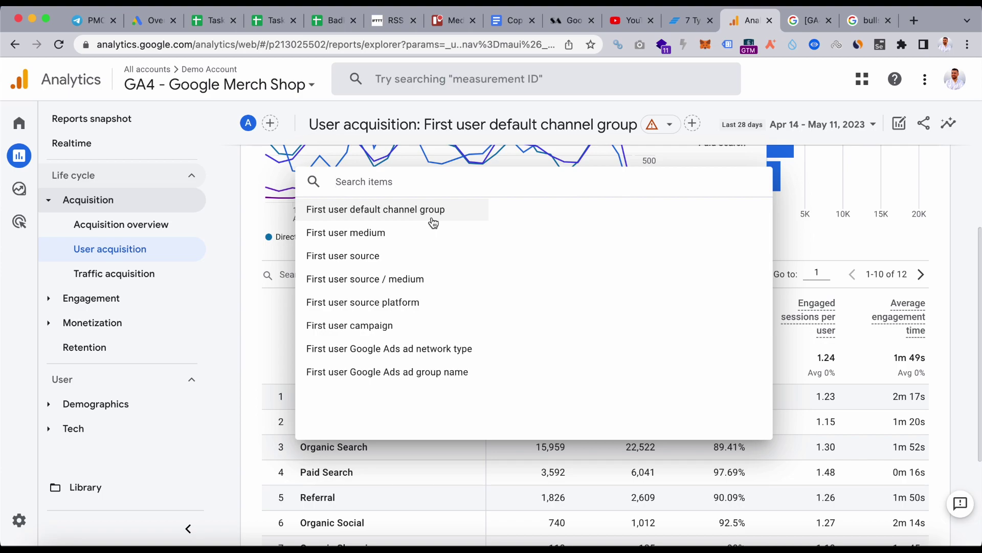
pyautogui.click(256, 338)
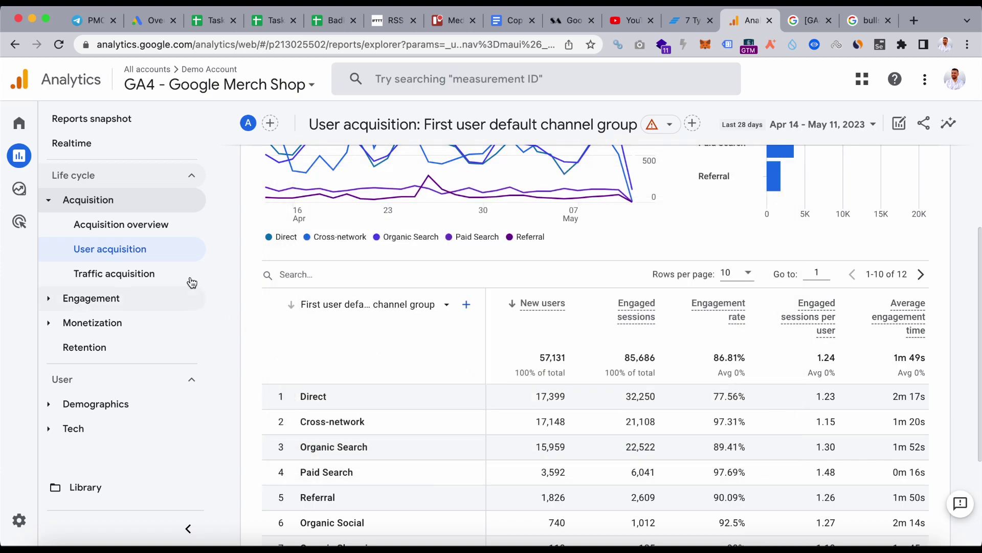
# Switch to the Traffic acquisition report and view the session-based primary dimensions available for its table.
pyautogui.click(162, 276)
pyautogui.scroll(-5, 496, 262)
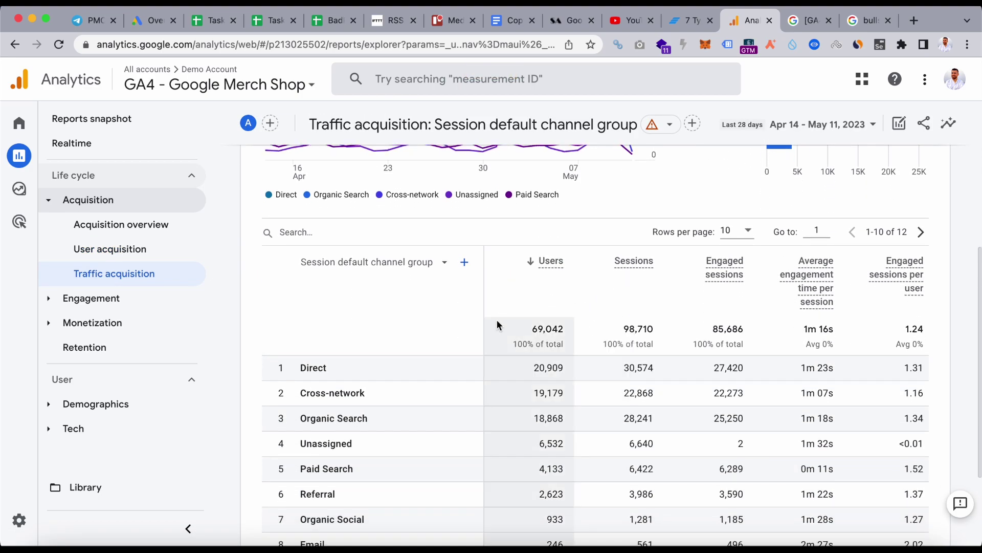
pyautogui.click(434, 262)
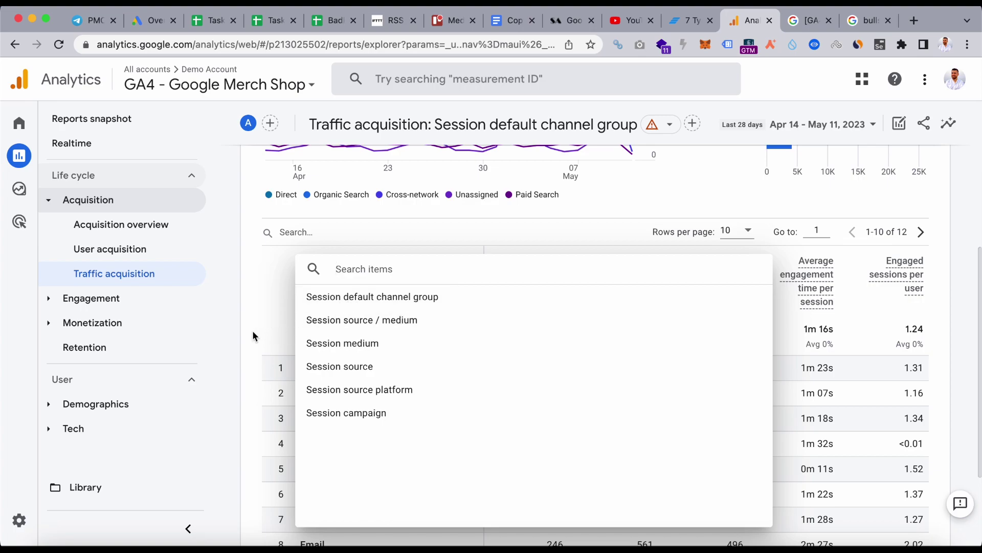
pyautogui.click(238, 302)
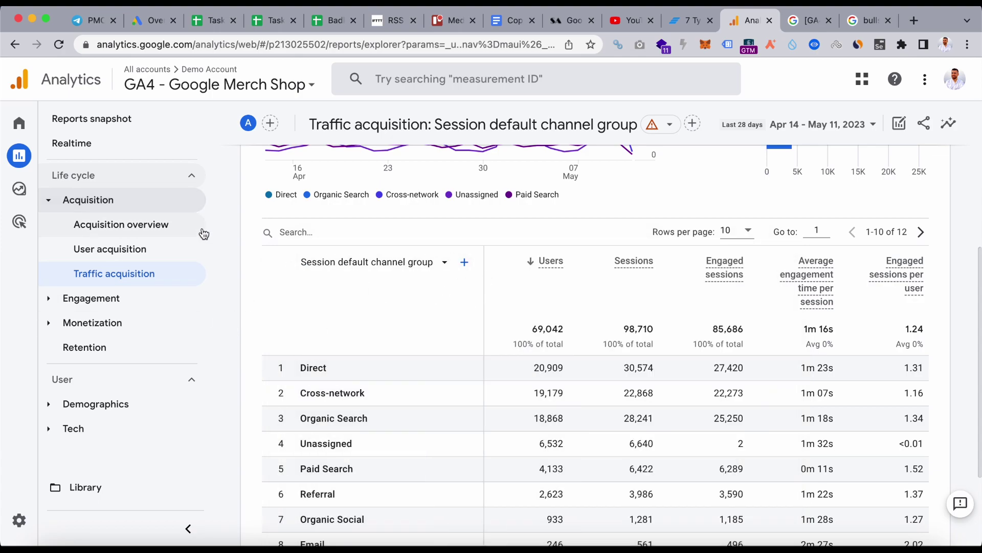
# Browse the Traffic source options for a secondary dimension in the Traffic acquisition table, and close them without choosing one.
pyautogui.click(464, 263)
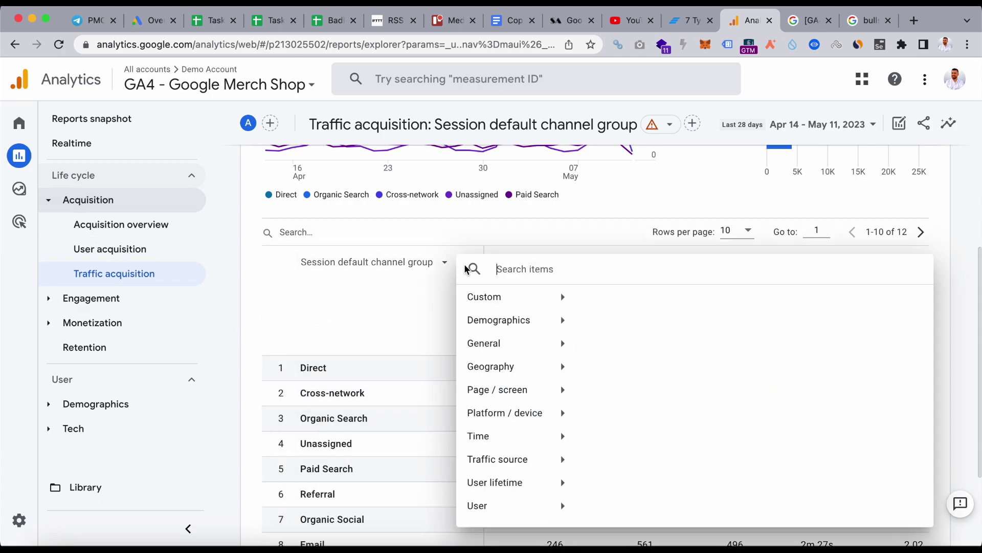
pyautogui.click(541, 460)
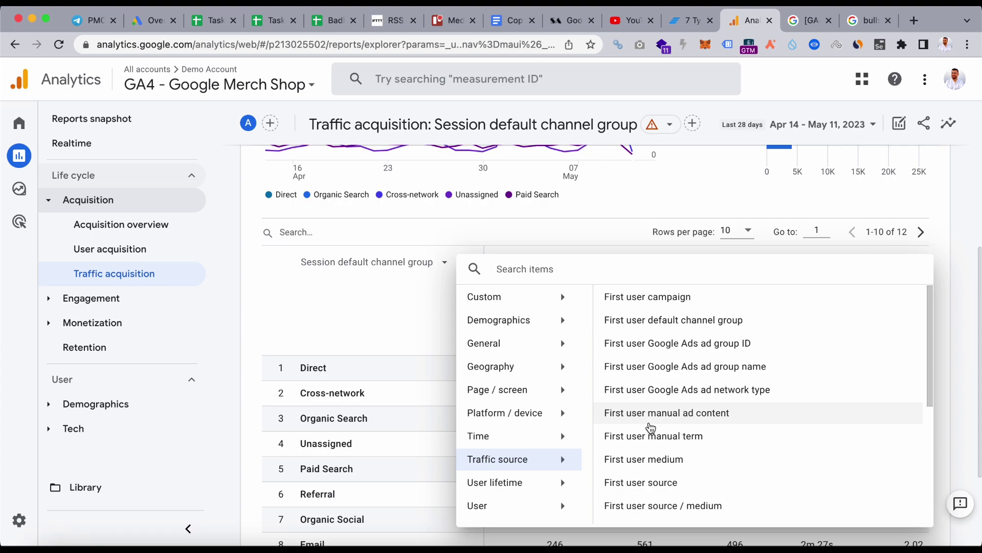
pyautogui.click(356, 306)
pyautogui.scroll(-3, 356, 306)
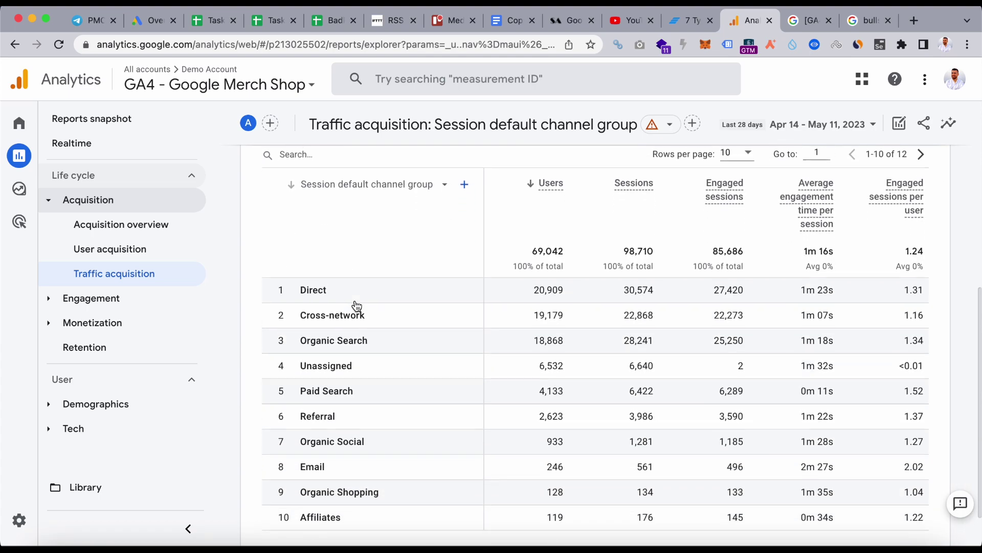
# Return to the User acquisition report under the Life cycle Acquisition reports.
pyautogui.scroll(3, 356, 306)
pyautogui.scroll(5, 356, 306)
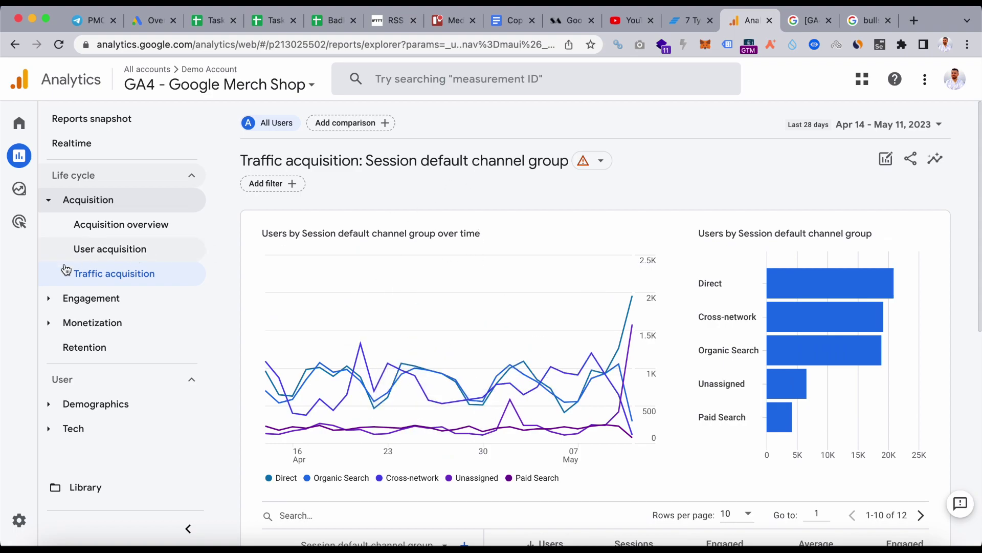
pyautogui.click(89, 256)
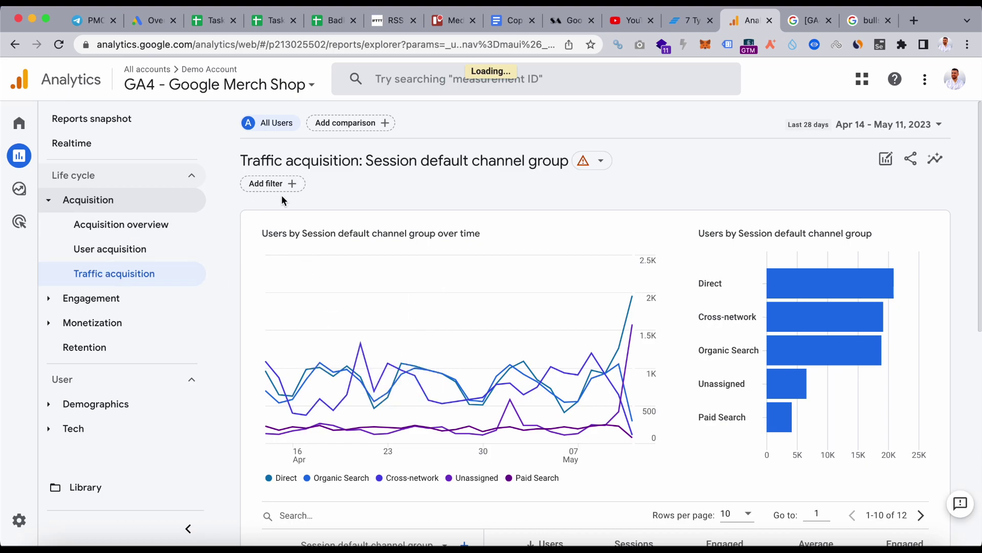
# Filter the User acquisition report to include only Hostname flood-it.app, view its charts and table, and remove the filter.
pyautogui.click(293, 185)
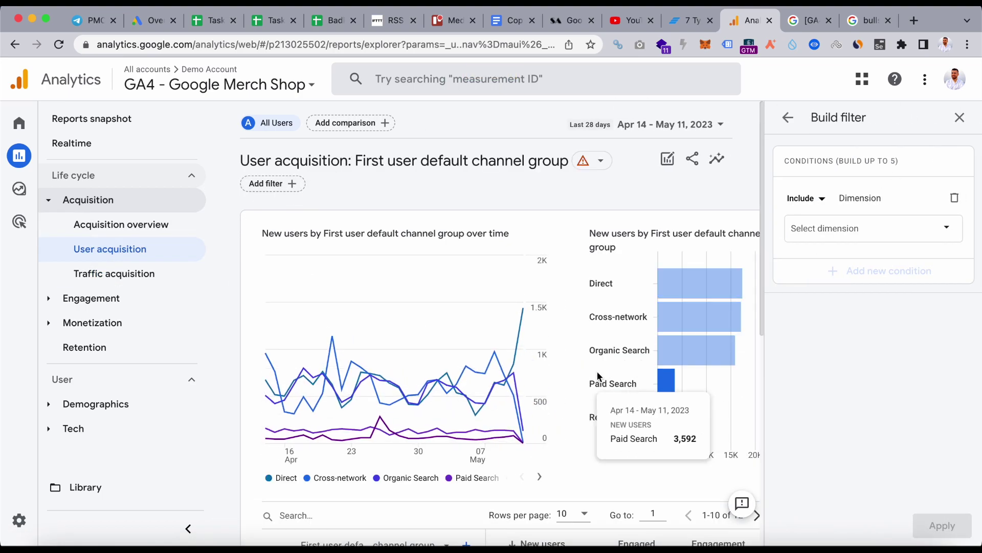
pyautogui.scroll(-7, 597, 371)
pyautogui.scroll(-1, 597, 373)
pyautogui.click(890, 235)
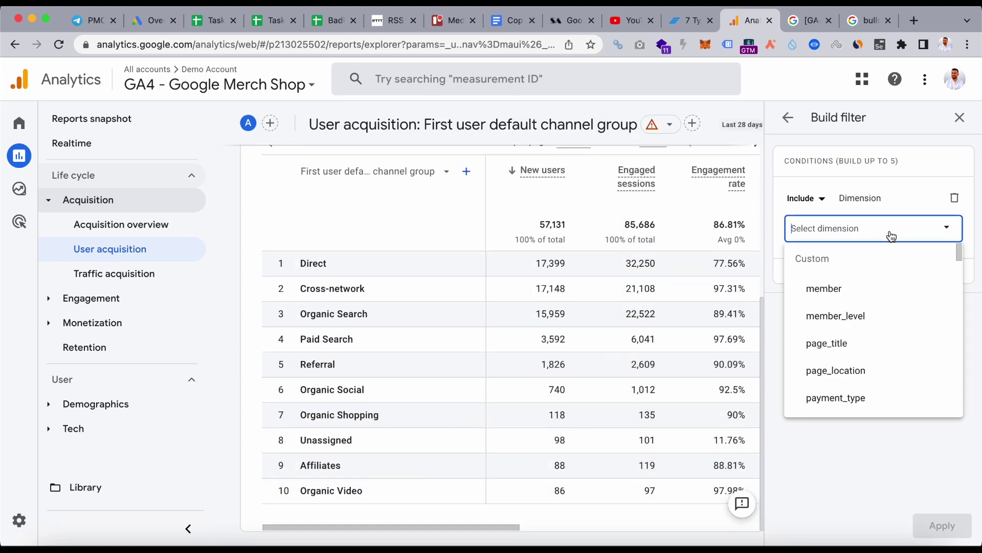
pyautogui.write('ho')
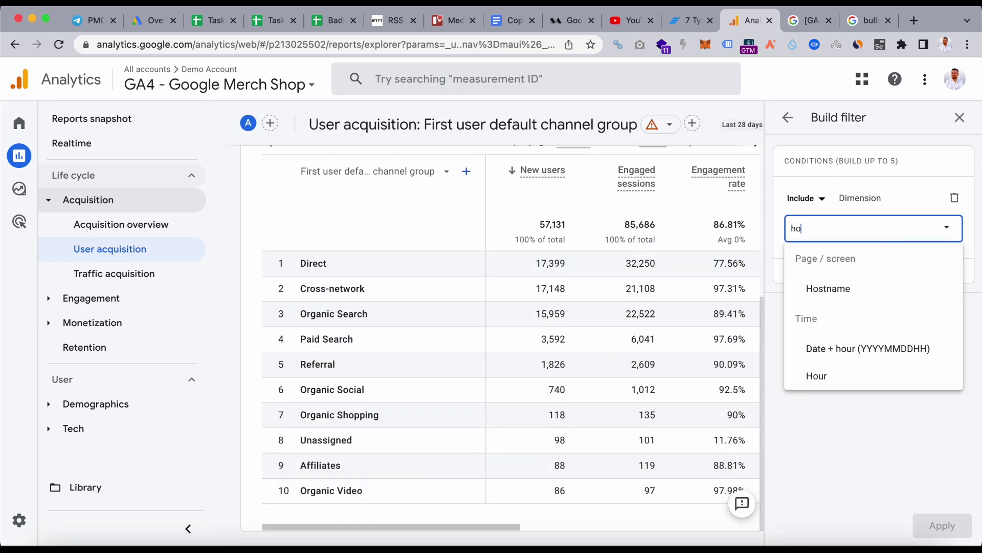
pyautogui.click(865, 285)
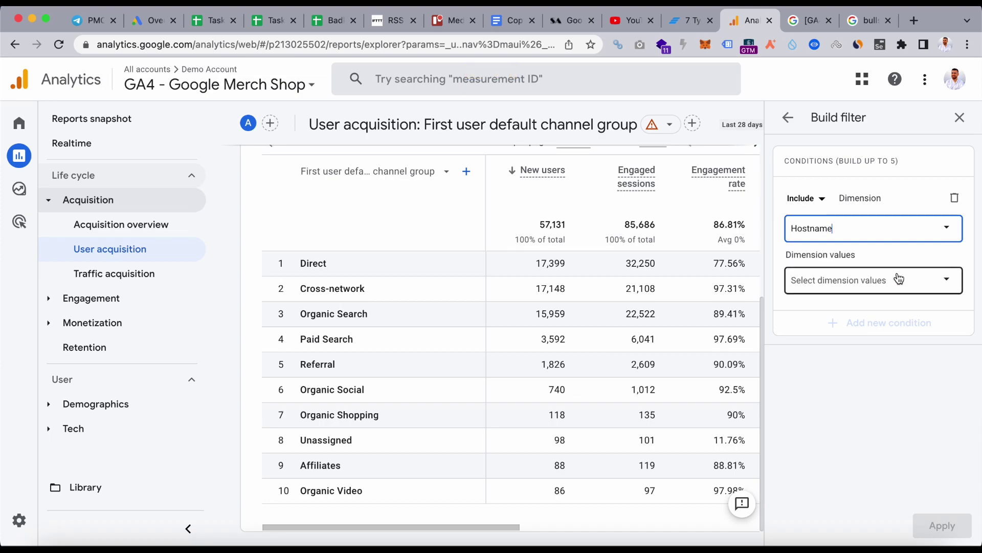
pyautogui.click(899, 278)
pyautogui.click(828, 392)
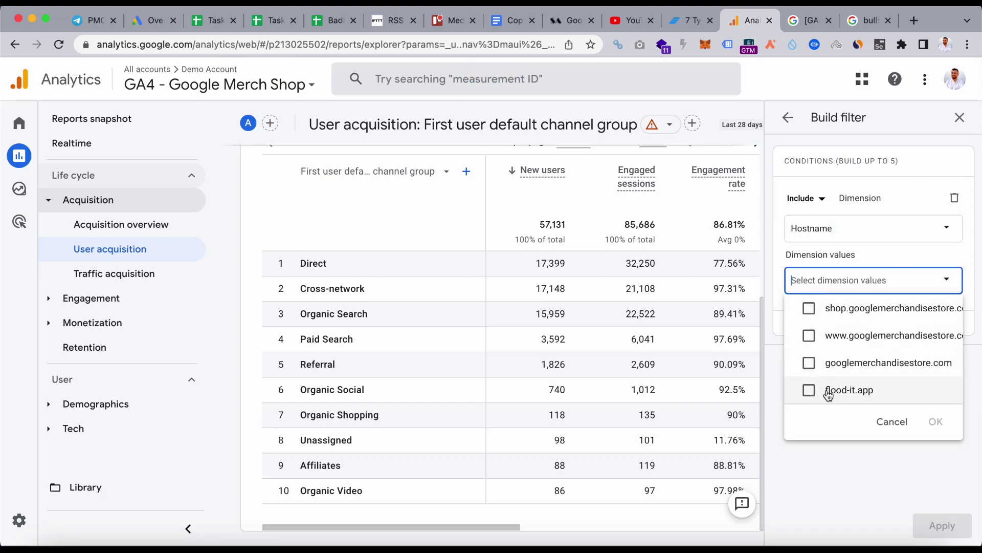
pyautogui.click(934, 420)
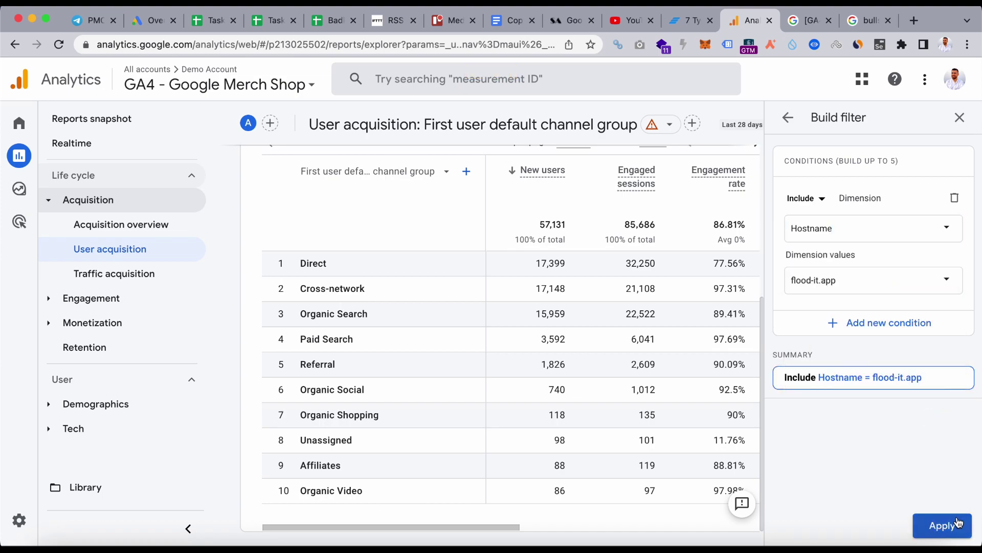
pyautogui.click(940, 523)
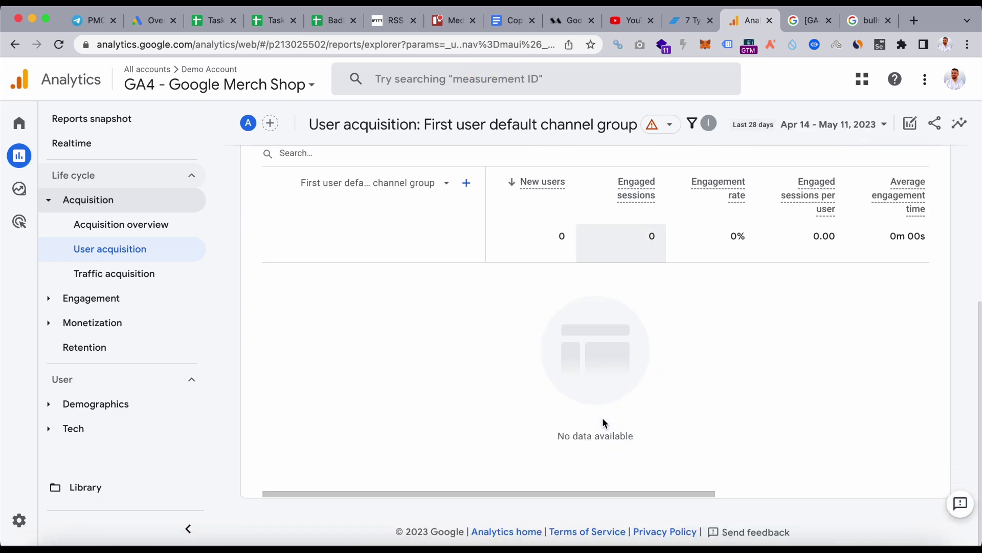
pyautogui.scroll(6, 603, 416)
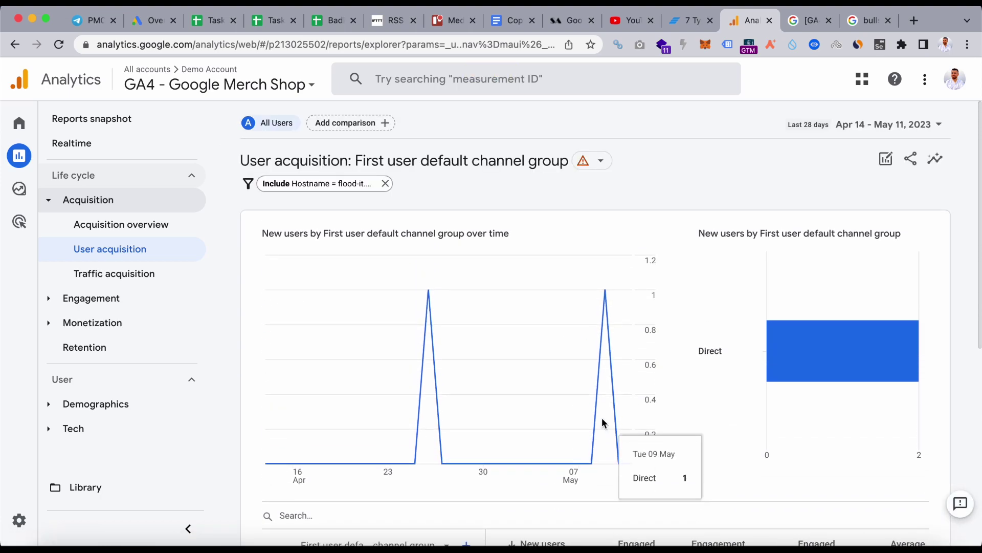
pyautogui.click(385, 183)
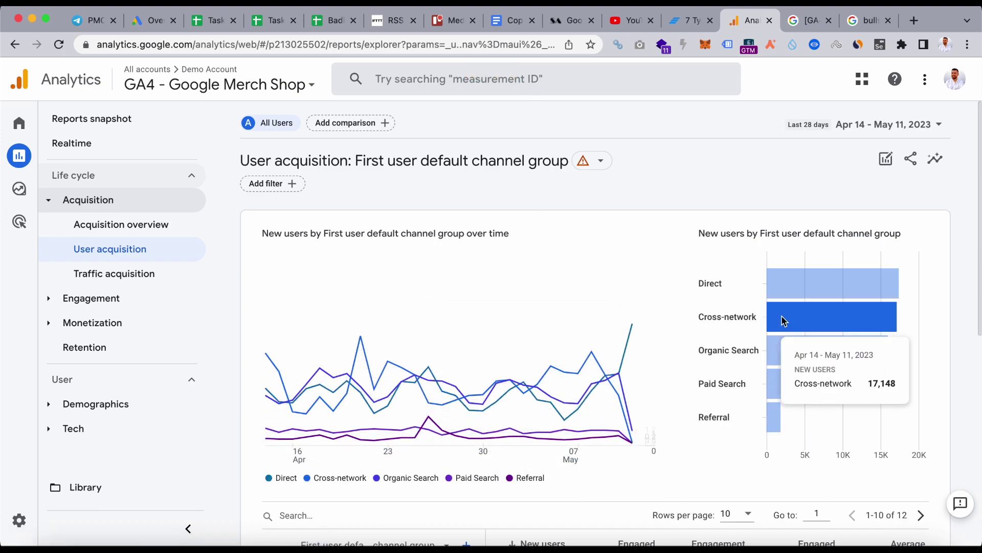
# Filter the User acquisition report to include the first listed page_url value, view the filtered data, and remove the filter.
pyautogui.click(266, 183)
pyautogui.click(890, 229)
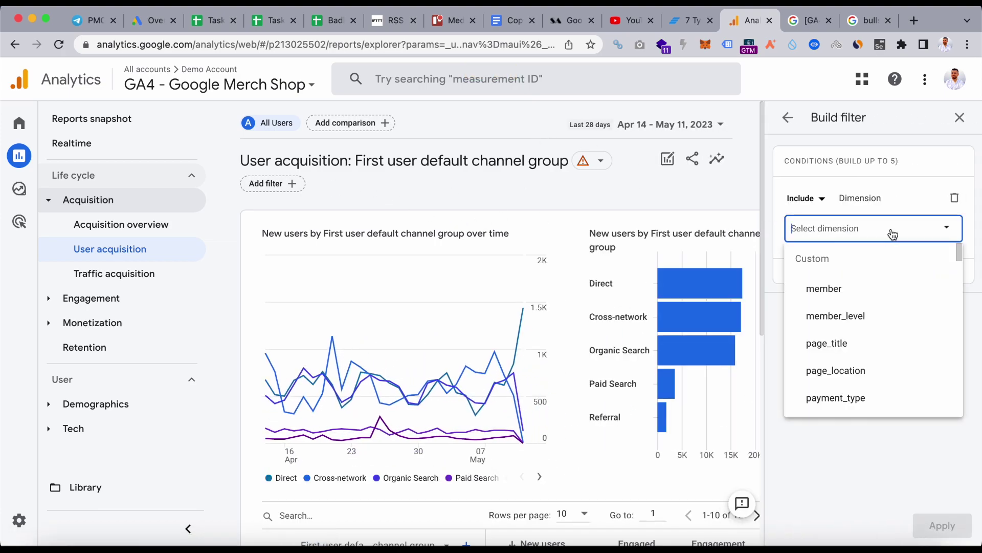
pyautogui.write('page')
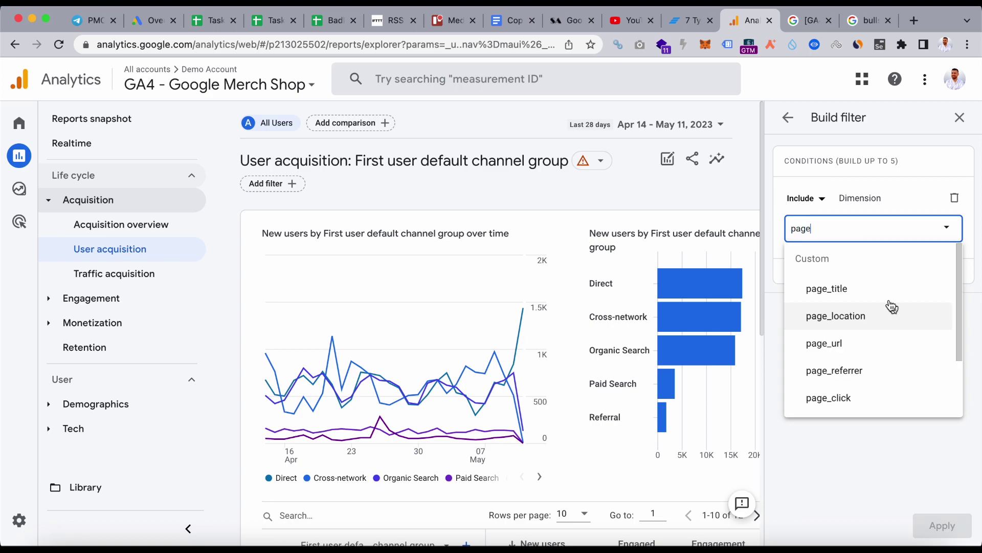
pyautogui.click(864, 342)
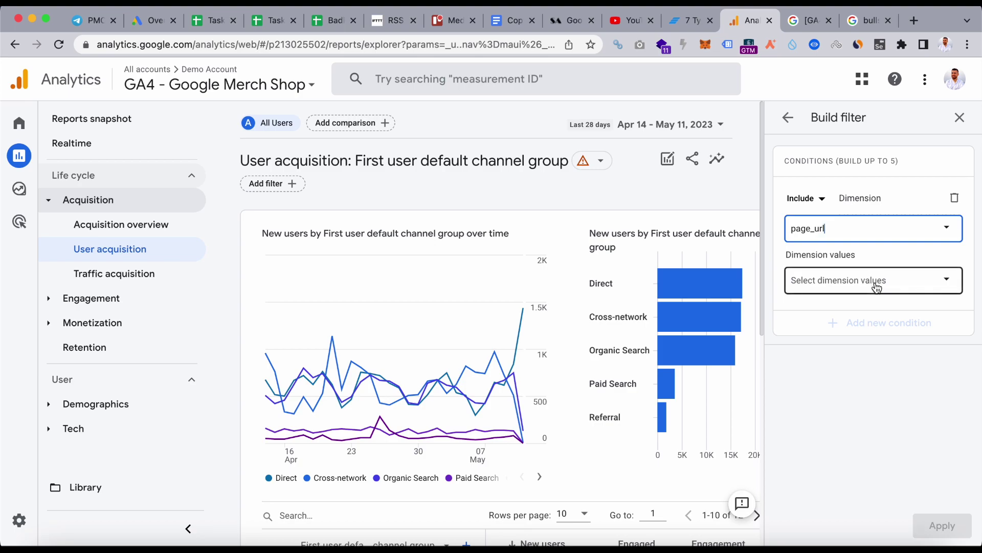
pyautogui.click(876, 287)
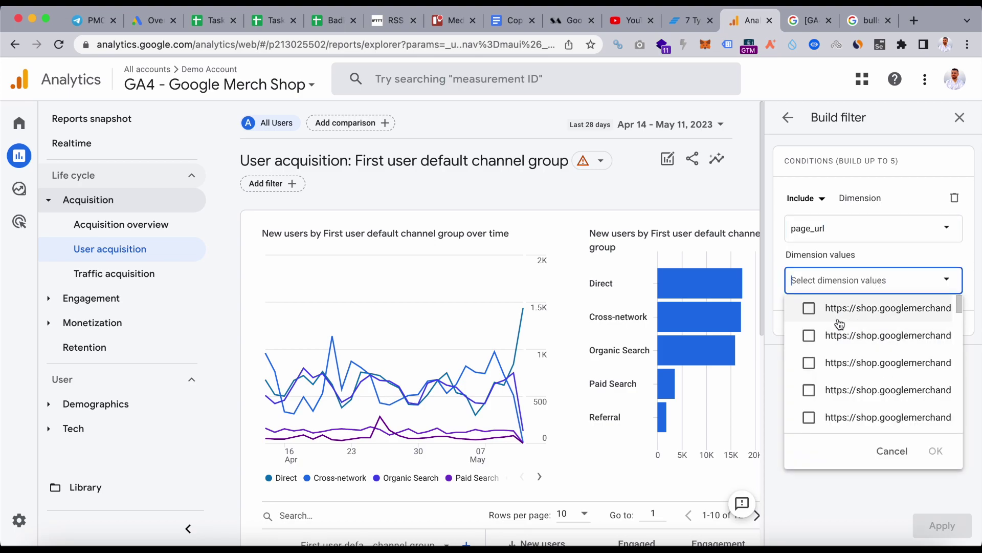
pyautogui.click(810, 309)
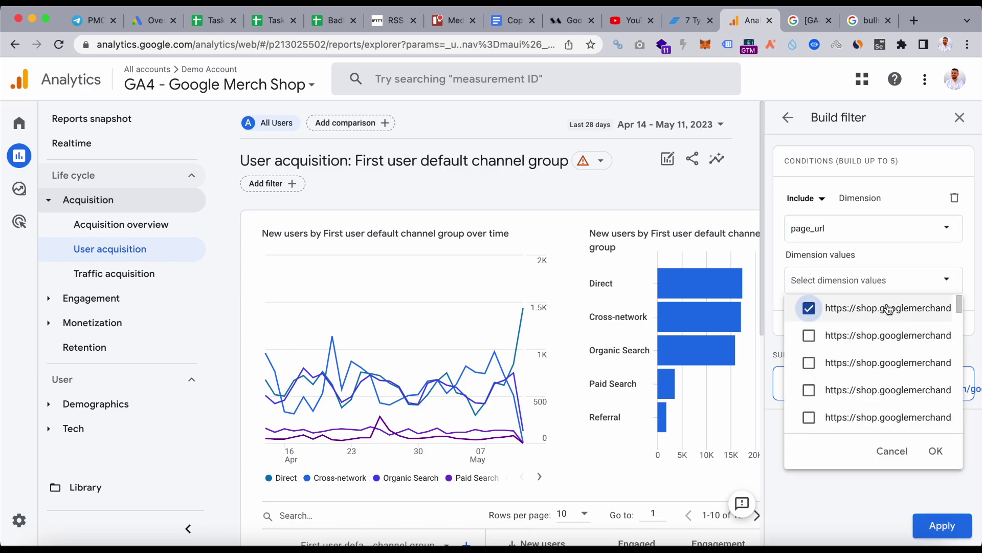
pyautogui.click(936, 451)
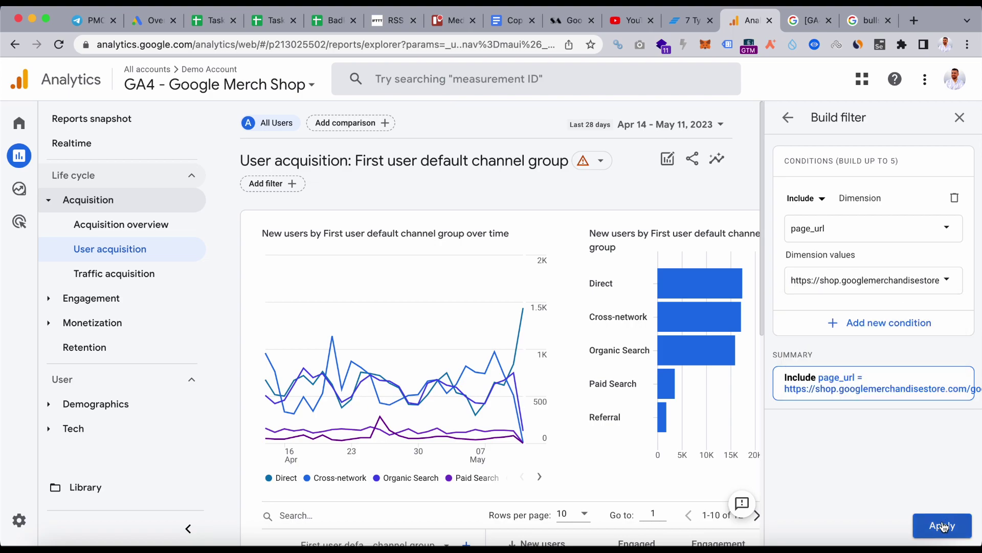
pyautogui.click(941, 526)
pyautogui.scroll(-3, 609, 416)
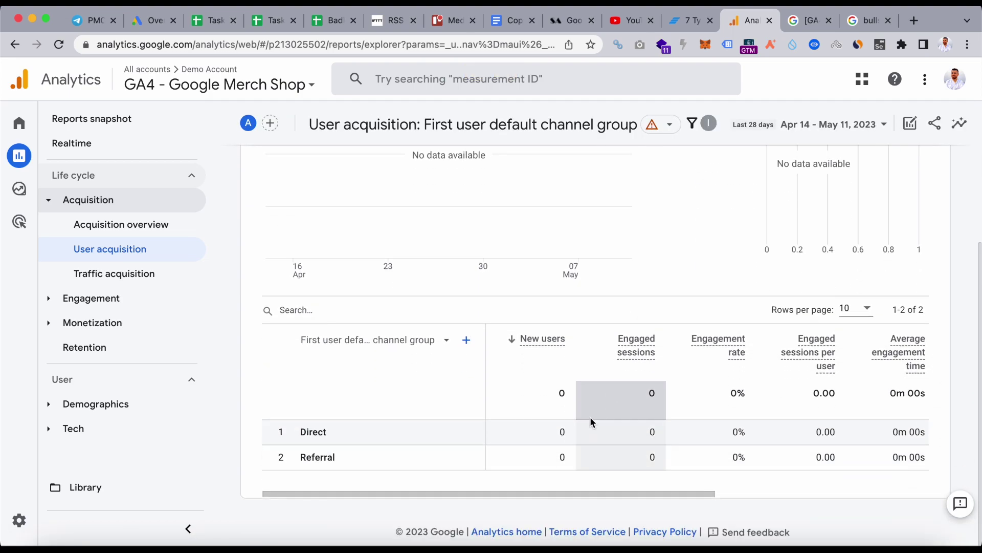
pyautogui.scroll(5, 507, 356)
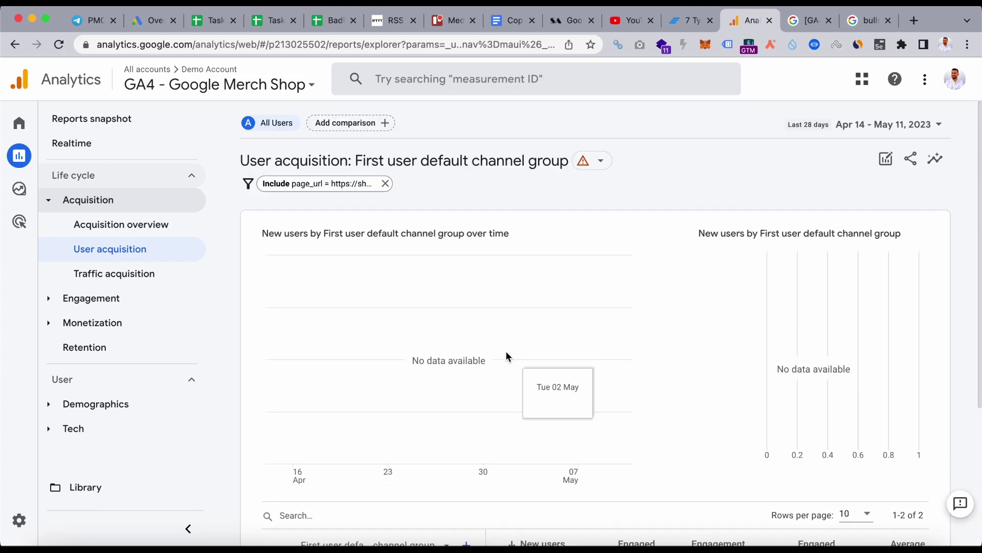
pyautogui.click(386, 184)
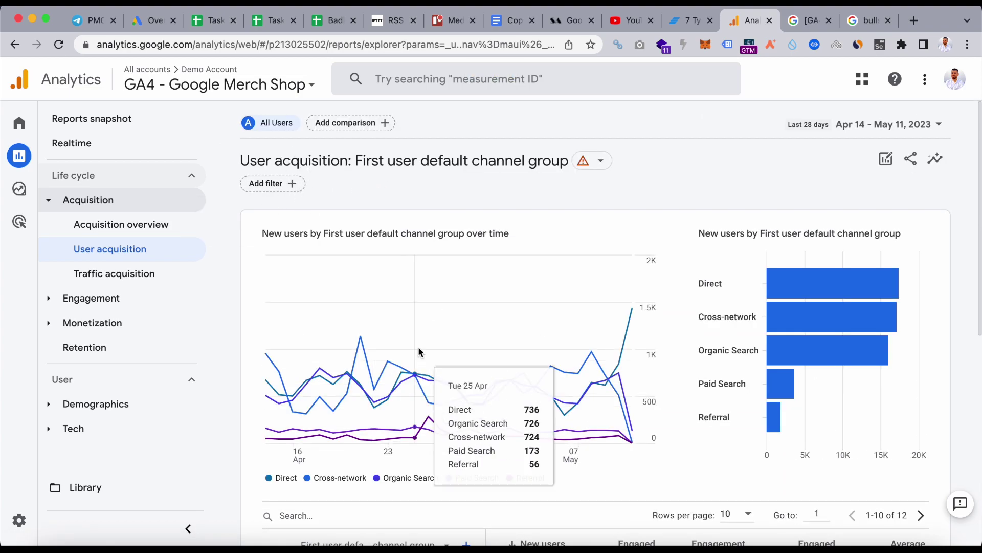
# Open the Engagement overview report and chart its Engaged sessions per user and Average engagement time per session metrics.
pyautogui.scroll(-2, 636, 346)
pyautogui.scroll(-5, 637, 346)
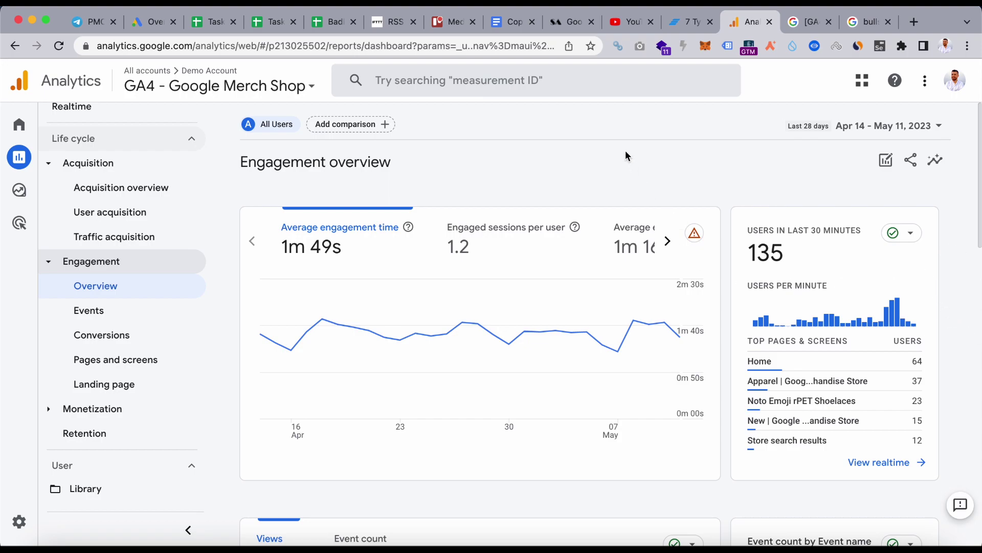
pyautogui.scroll(-1, 948, 328)
pyautogui.scroll(1, 948, 328)
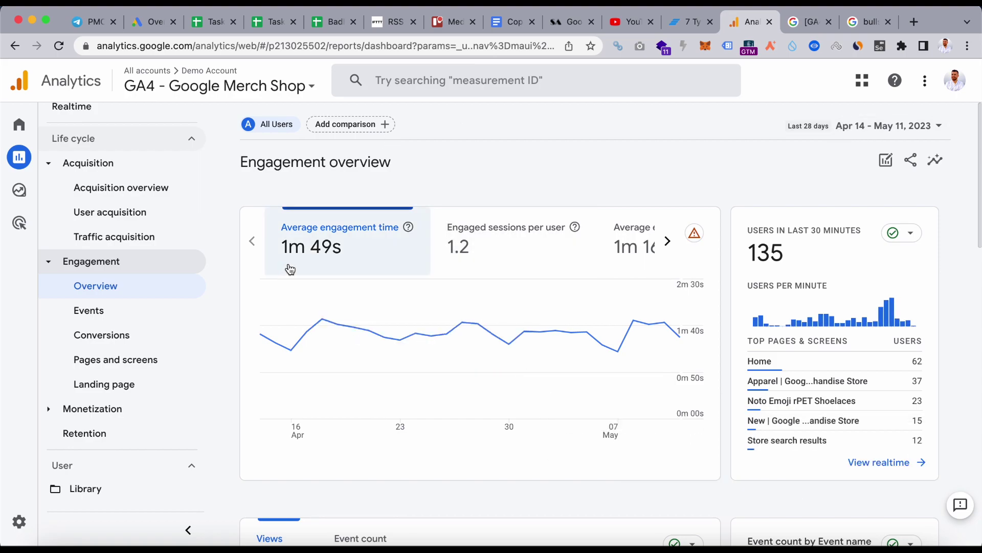
pyautogui.click(541, 267)
pyautogui.click(621, 255)
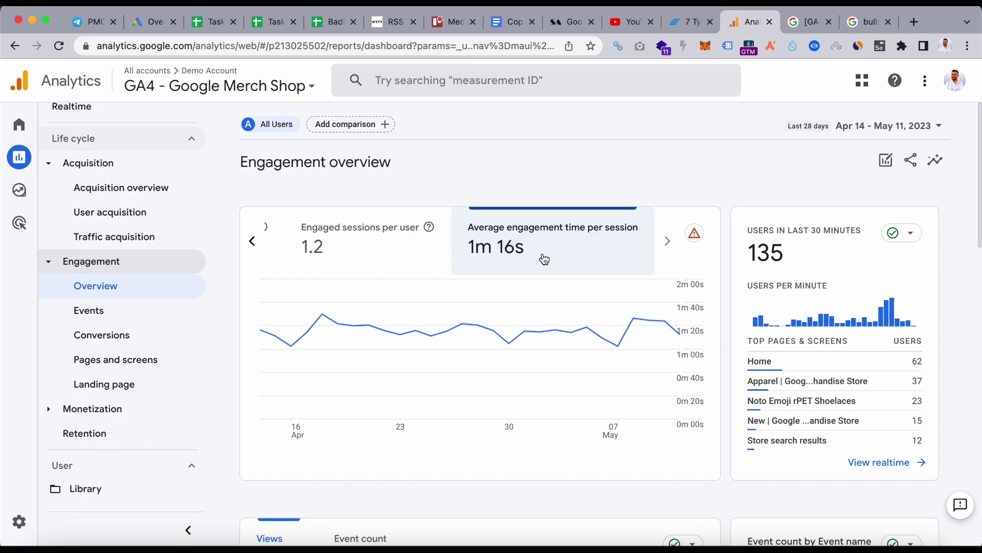
# Examine the Engagement overview cards for realtime users, views, event counts, page titles, user activity over time and user stickiness.
pyautogui.scroll(-1, 958, 249)
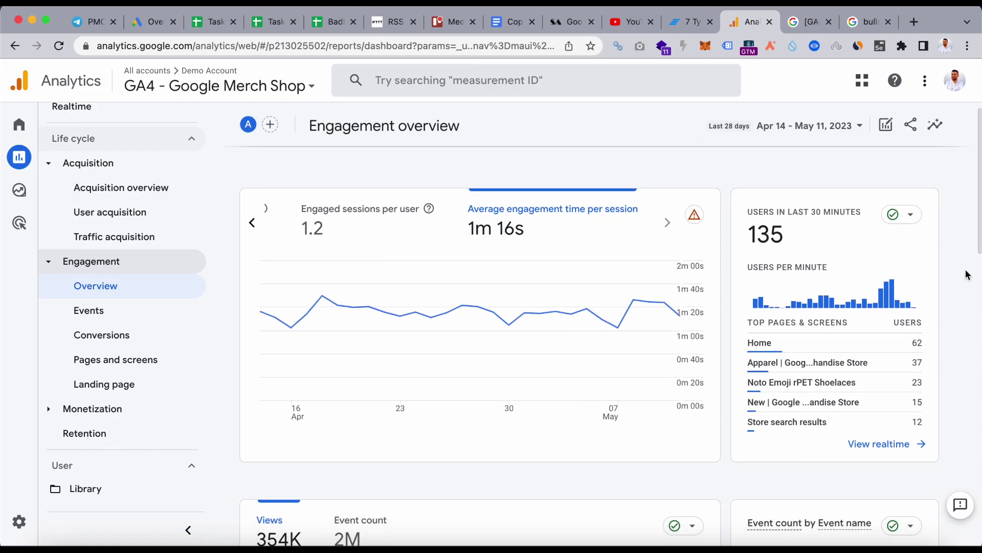
pyautogui.scroll(-2, 967, 275)
pyautogui.scroll(-2, 785, 236)
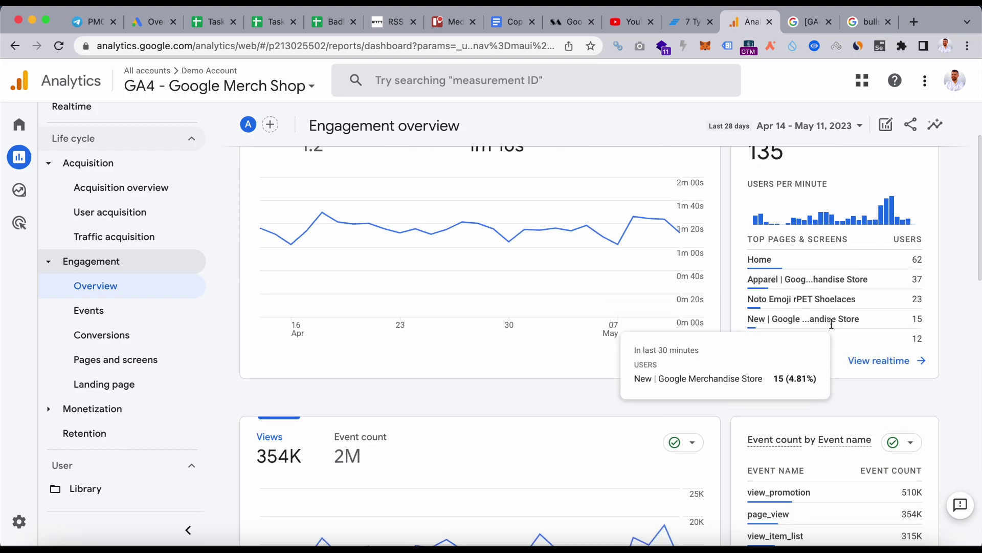
pyautogui.scroll(-5, 980, 296)
pyautogui.scroll(-6, 979, 295)
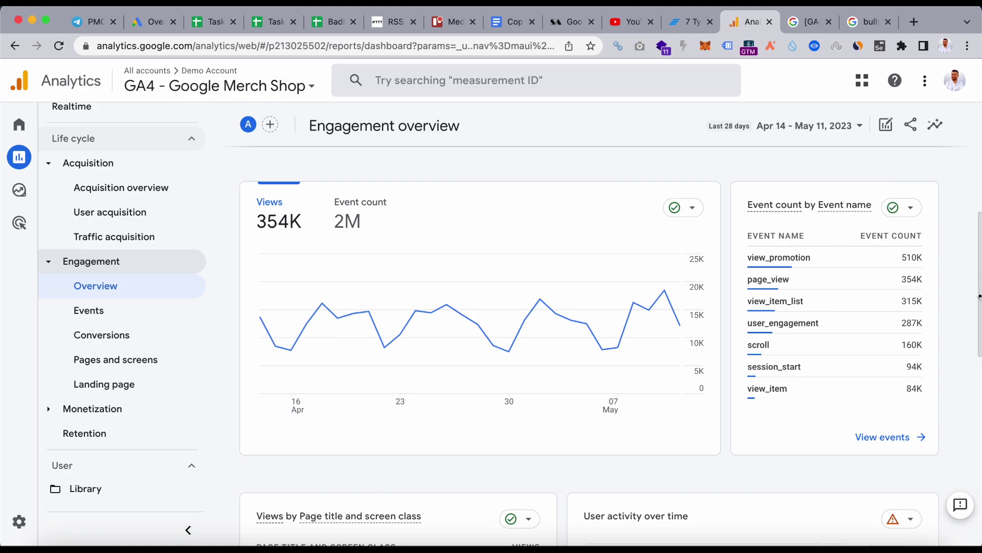
pyautogui.scroll(-1, 980, 295)
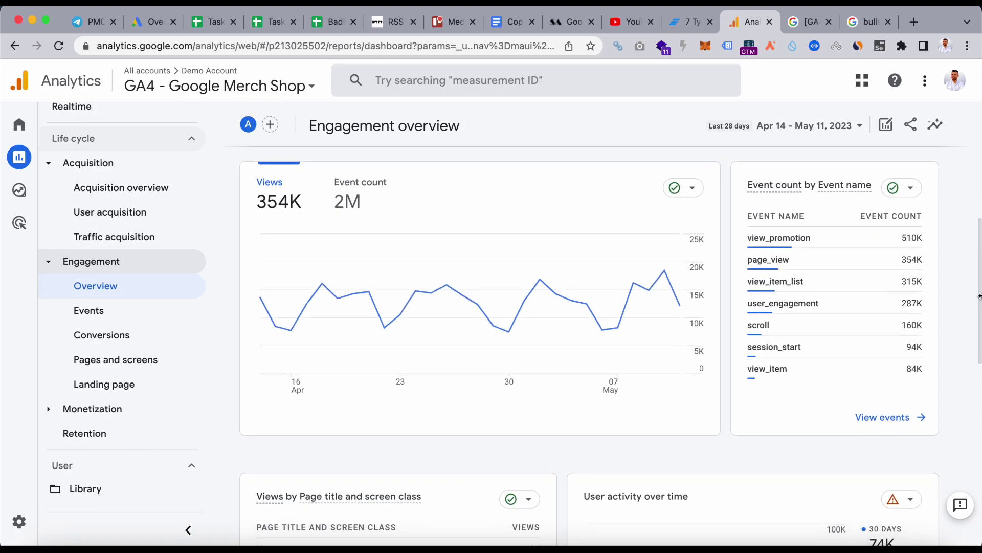
pyautogui.scroll(-12, 904, 366)
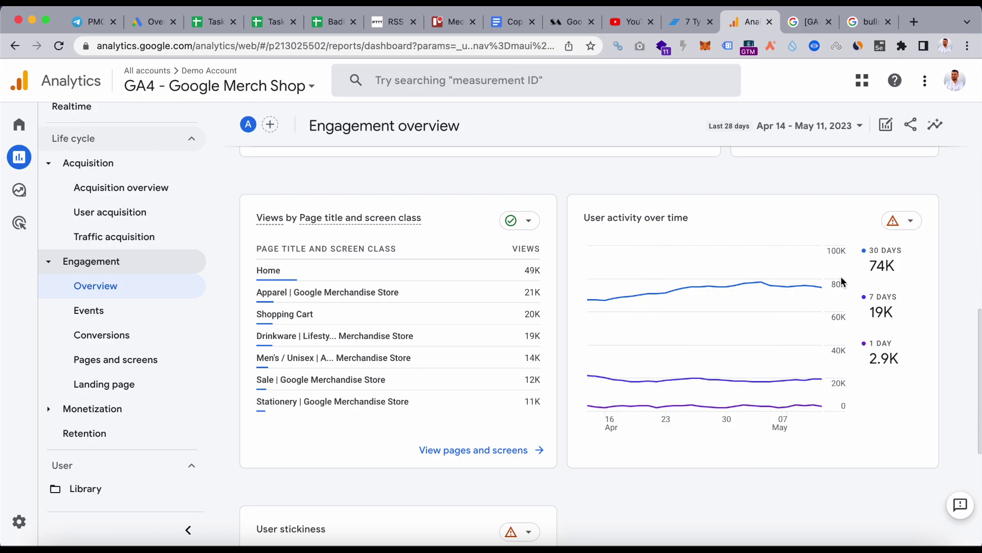
pyautogui.scroll(-2, 897, 414)
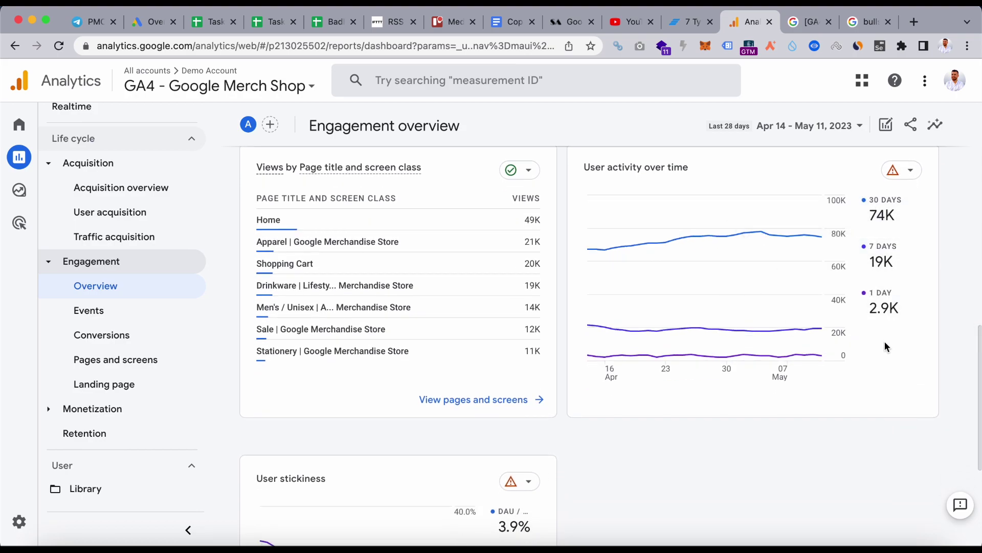
pyautogui.scroll(-5, 822, 486)
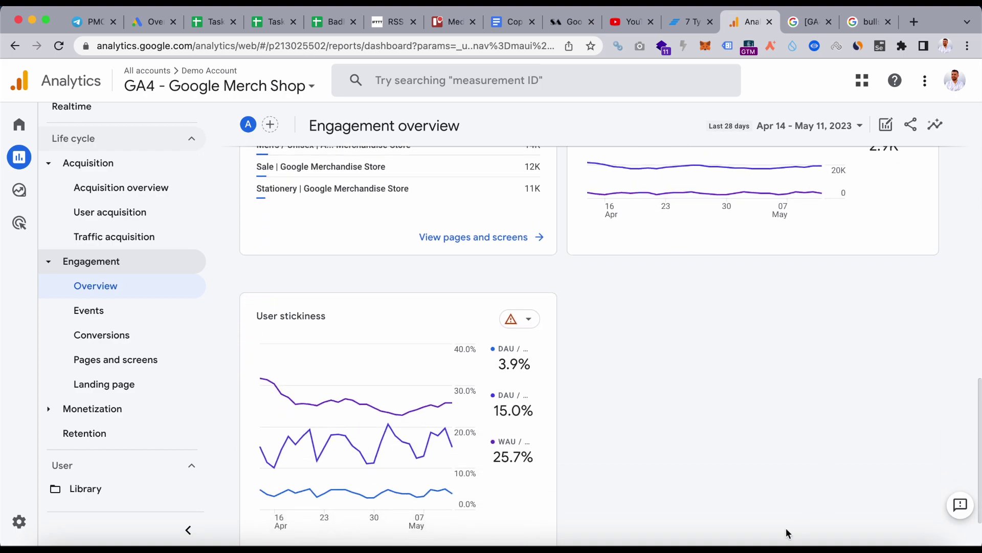
pyautogui.scroll(-3, 661, 446)
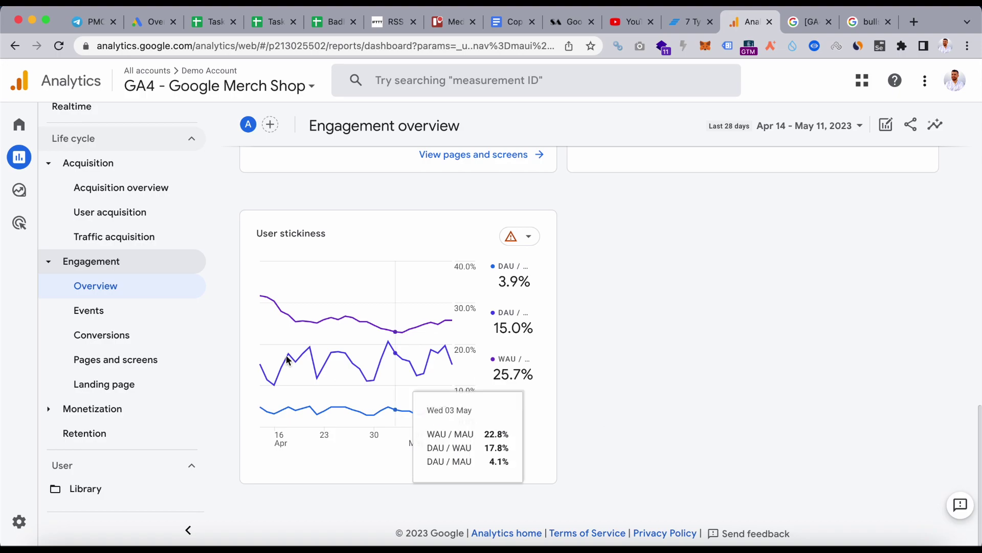
# Open the Events report and inspect its charts of event count by event name over time and in total.
pyautogui.click(98, 319)
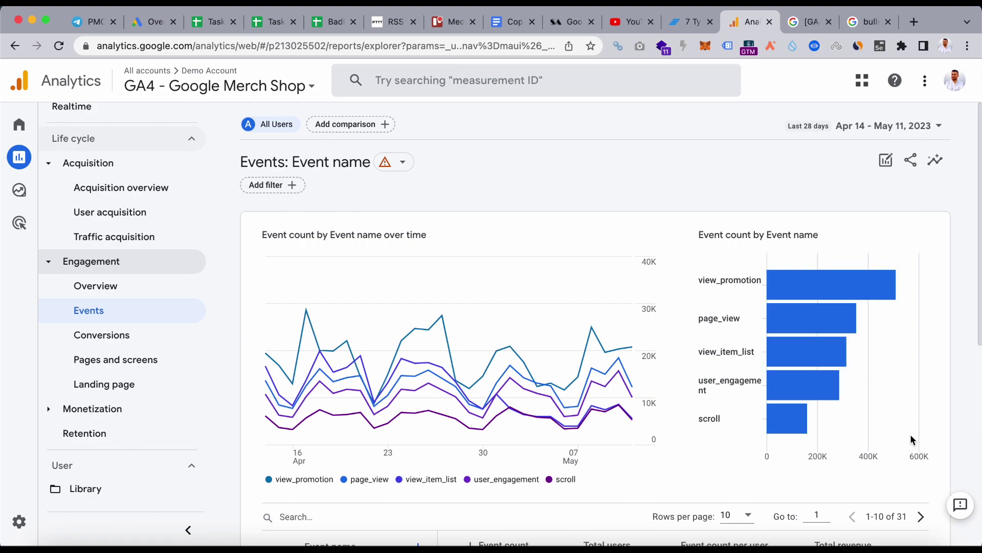
pyautogui.scroll(-2, 967, 384)
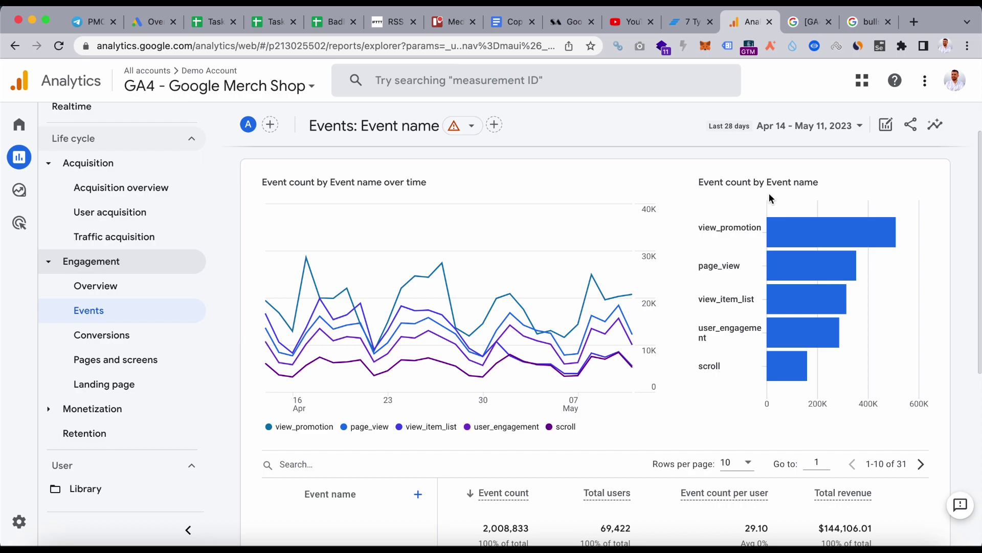
pyautogui.moveTo(800, 309)
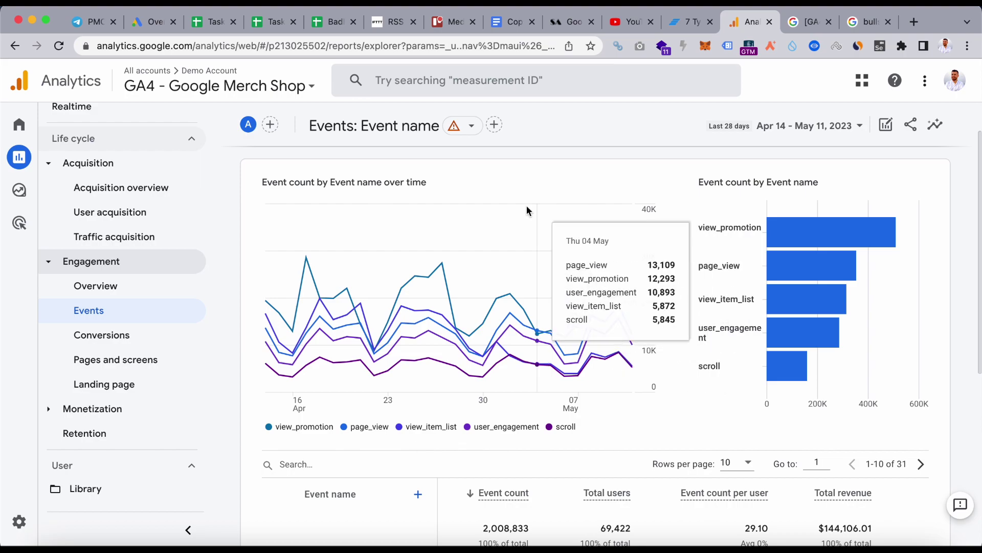
pyautogui.moveTo(439, 279)
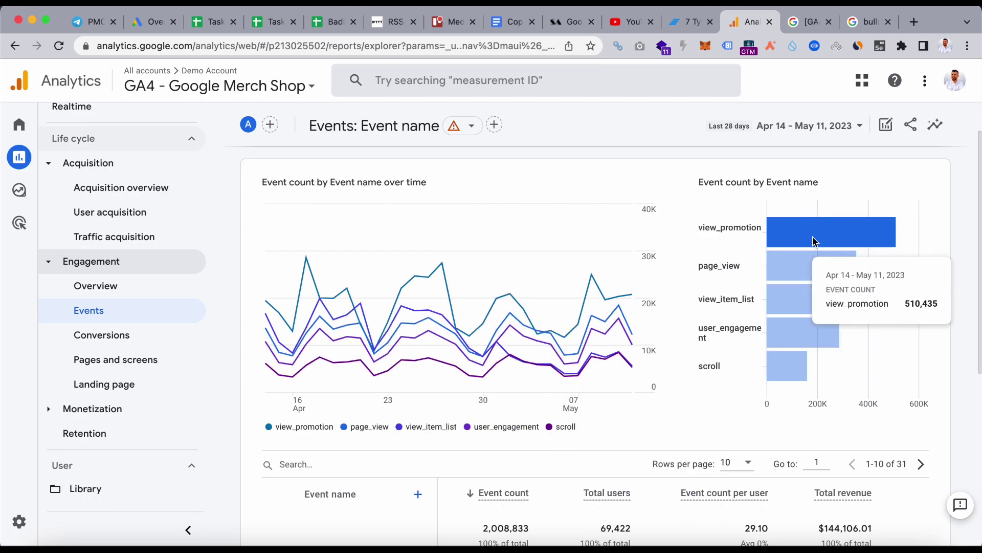
# Review the Events table's metrics and sort the table by event name in descending order.
pyautogui.moveTo(808, 269)
pyautogui.scroll(-5, 977, 366)
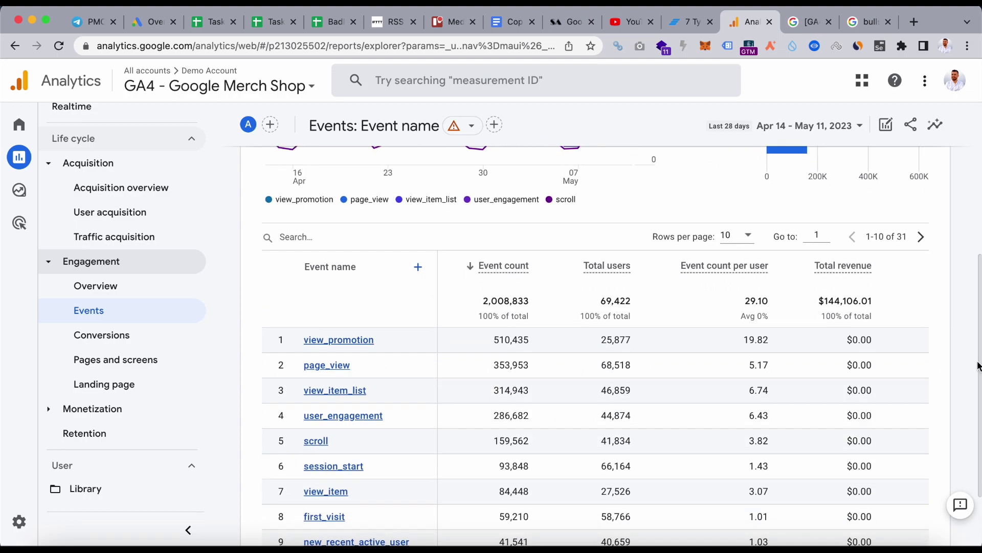
pyautogui.scroll(-2, 977, 366)
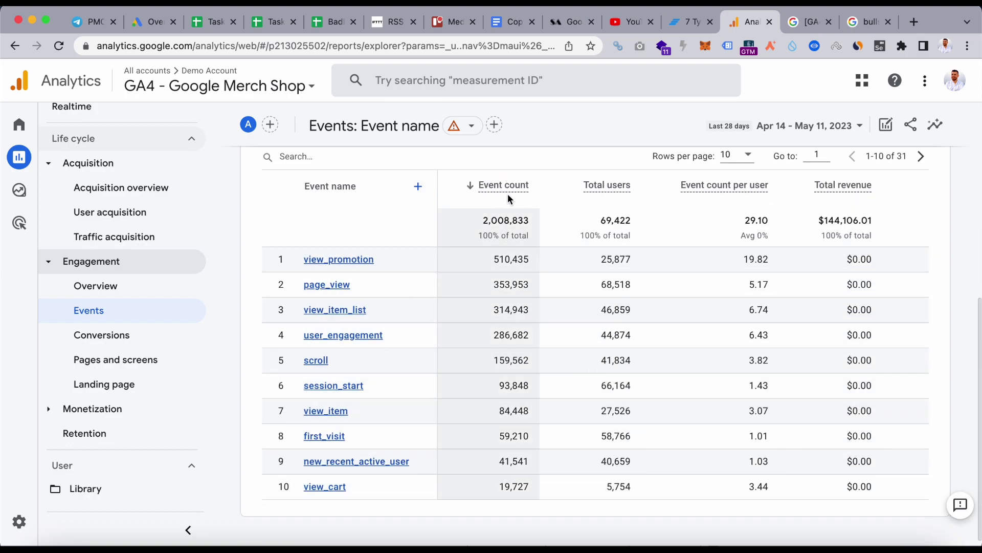
pyautogui.moveTo(510, 195)
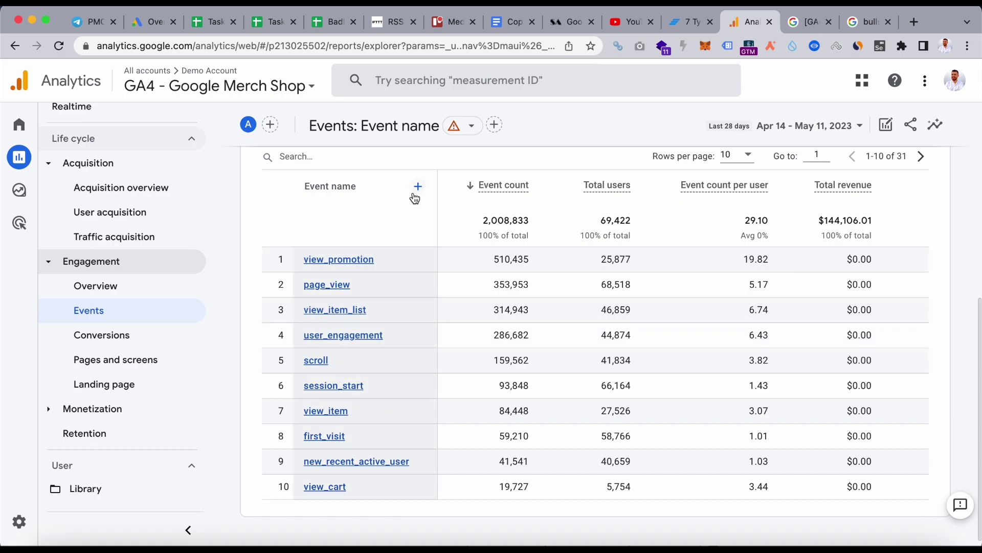
pyautogui.click(317, 189)
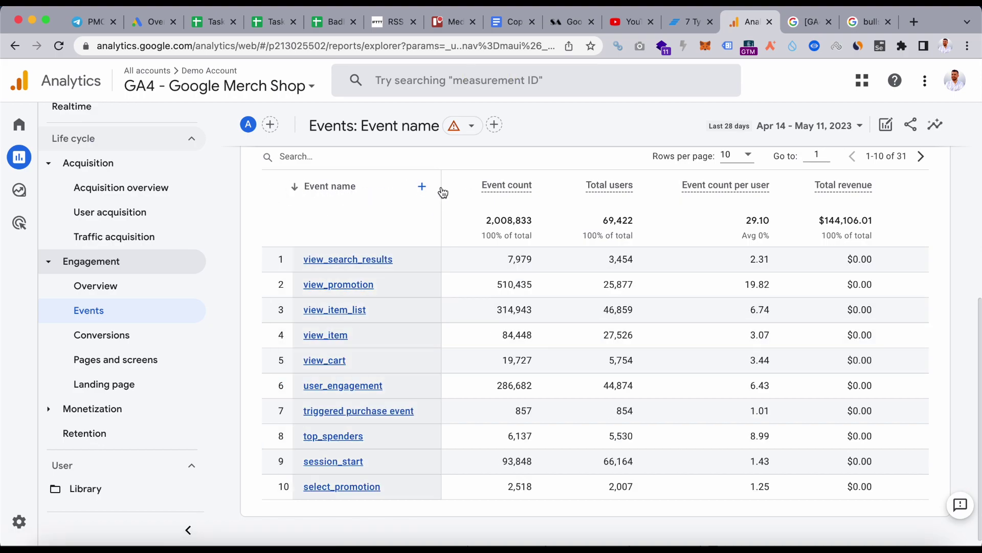
# Add First user source from the traffic source dimensions as the Events table's secondary dimension and review the breakdown.
pyautogui.click(422, 186)
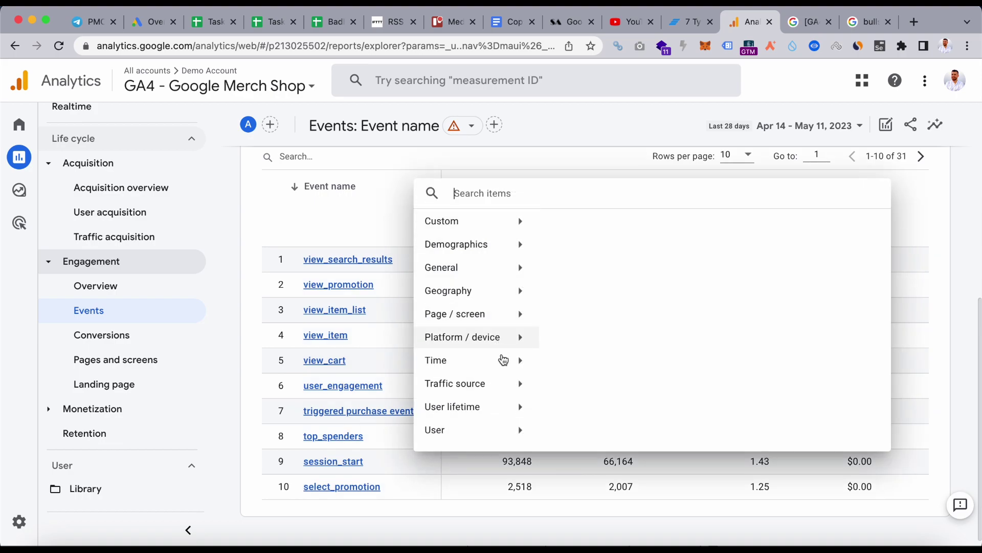
pyautogui.moveTo(505, 382)
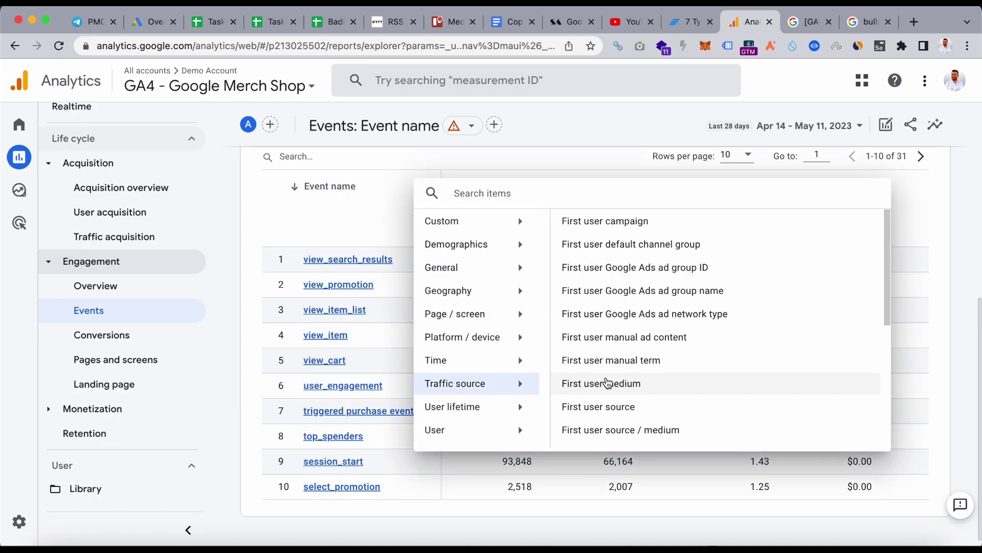
pyautogui.click(612, 409)
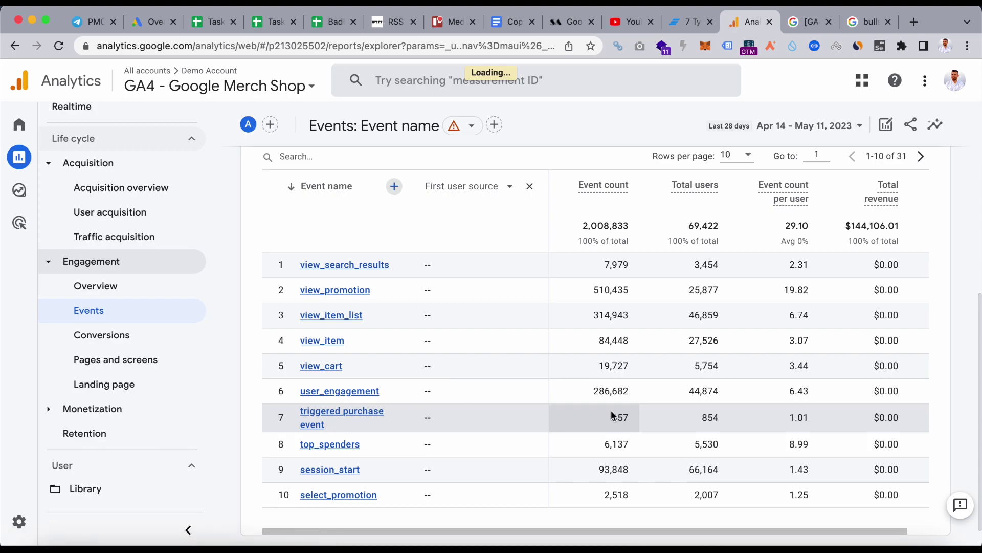
pyautogui.scroll(-1, 460, 469)
pyautogui.scroll(1, 460, 470)
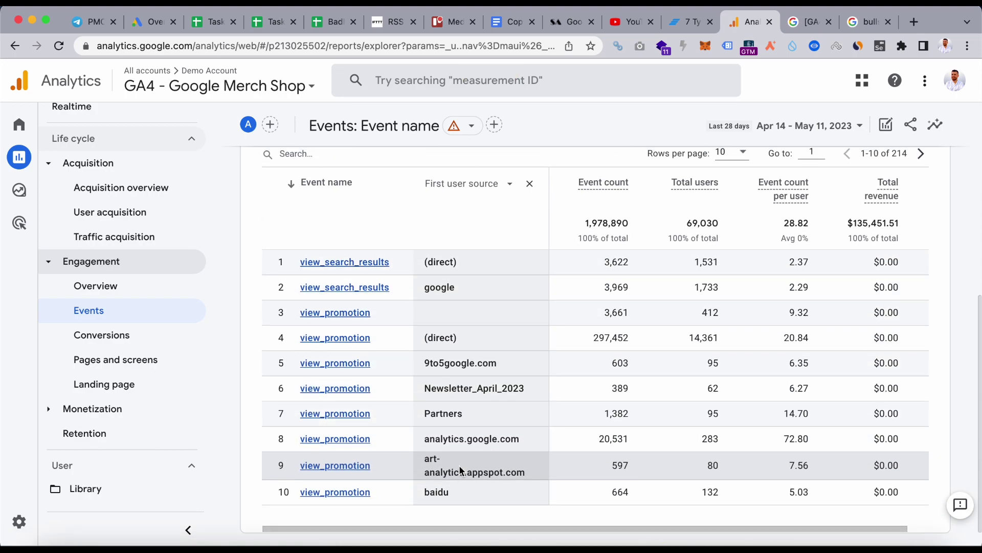
pyautogui.scroll(-1, 490, 396)
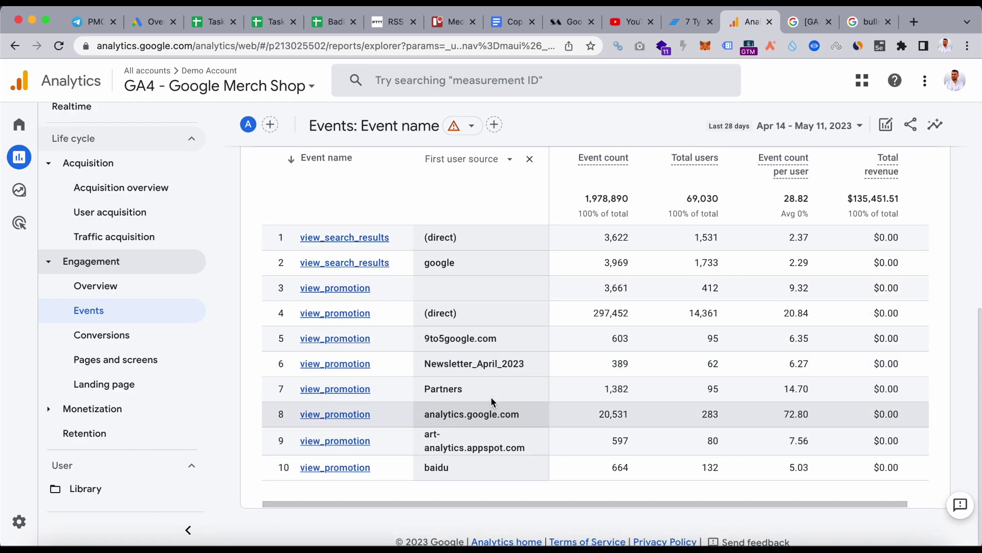
pyautogui.scroll(8, 492, 401)
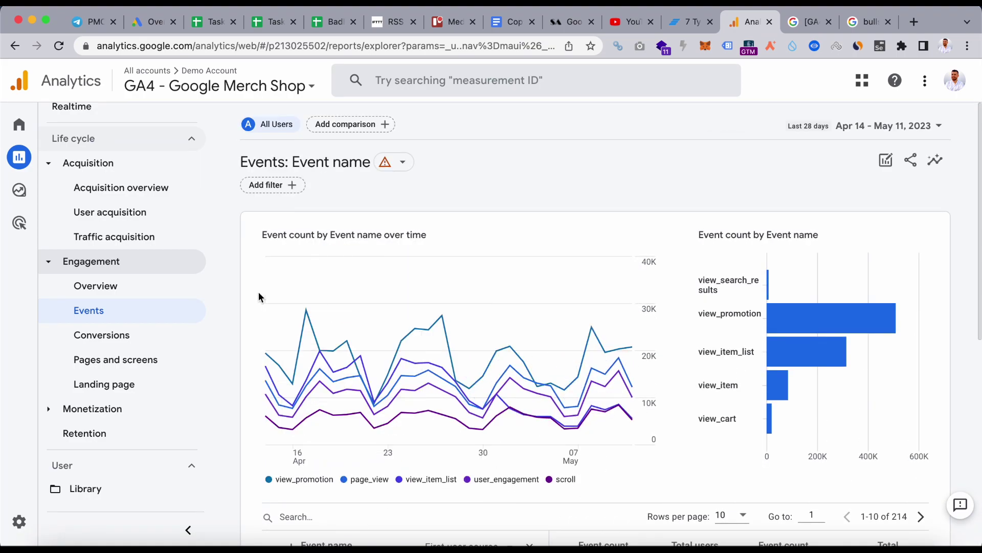
# Open the Conversions report and examine its charts and its table of conversions, total users and revenue by event name.
pyautogui.click(129, 341)
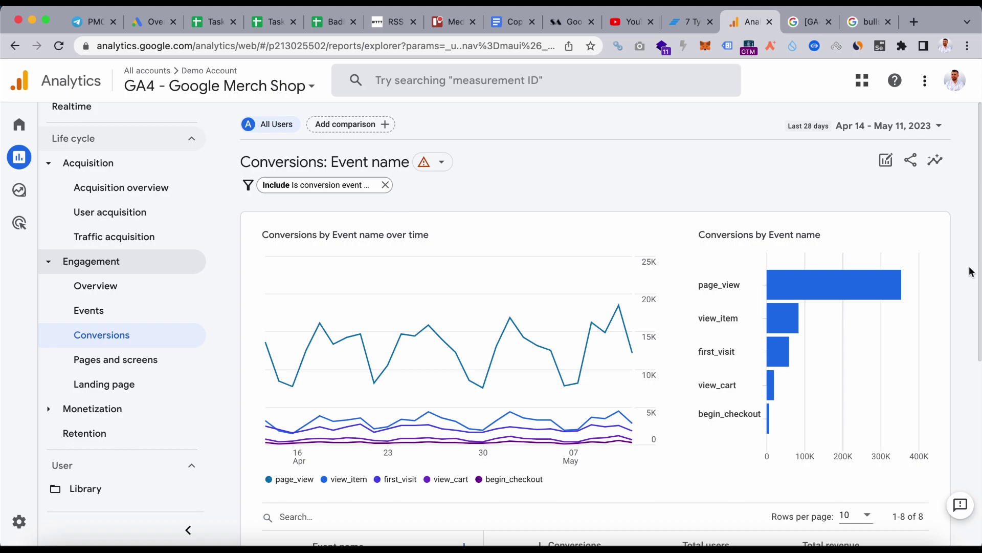
pyautogui.scroll(-1, 966, 307)
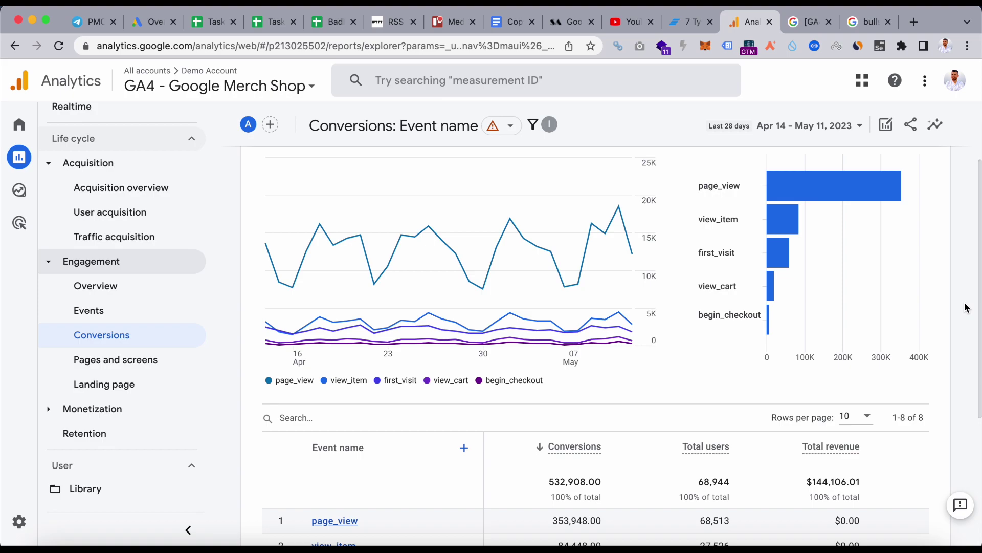
pyautogui.scroll(-5, 966, 307)
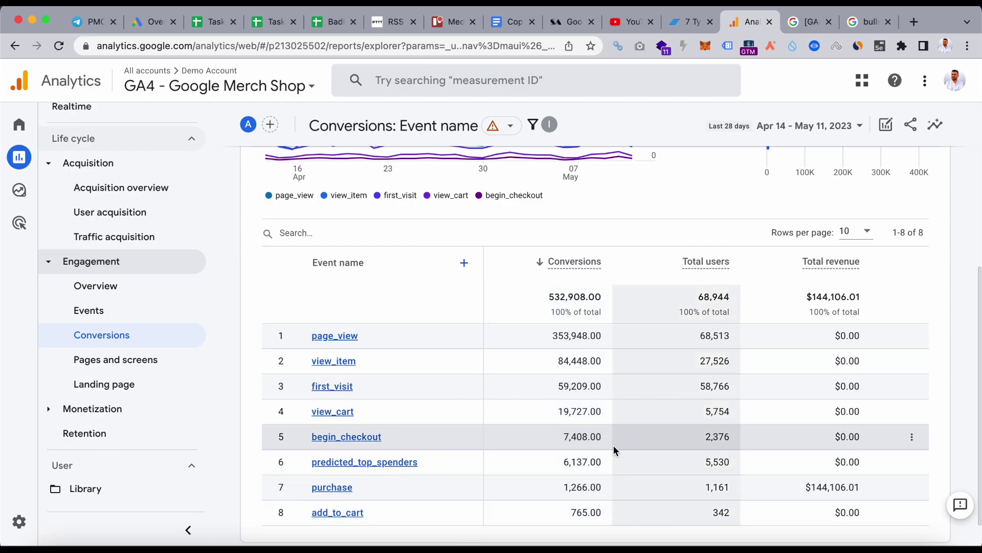
pyautogui.scroll(-2, 613, 445)
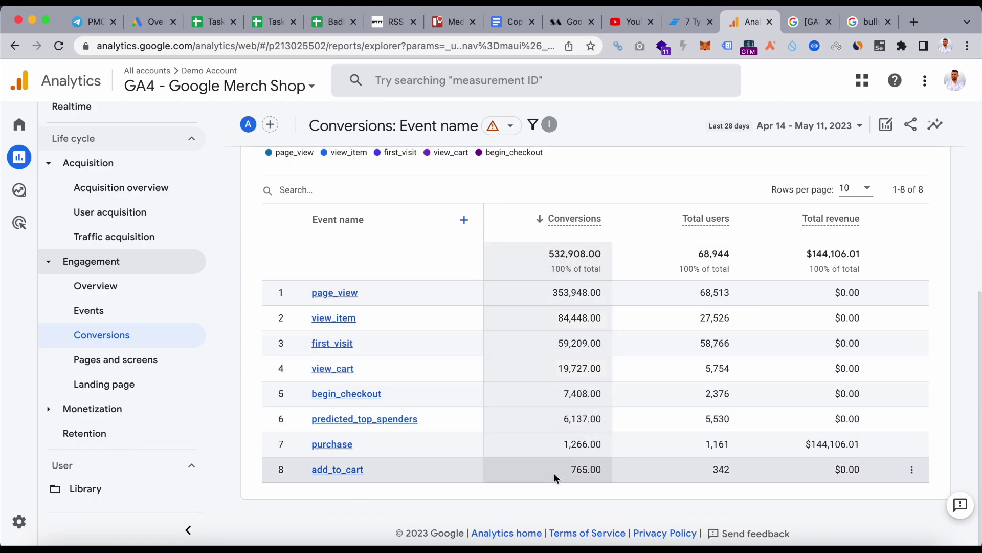
pyautogui.scroll(1, 613, 403)
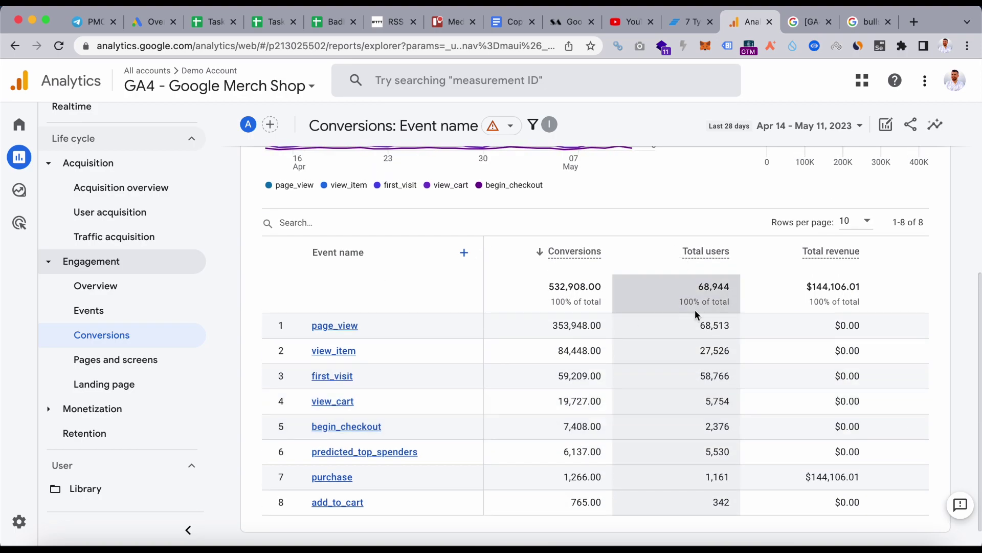
pyautogui.scroll(6, 850, 413)
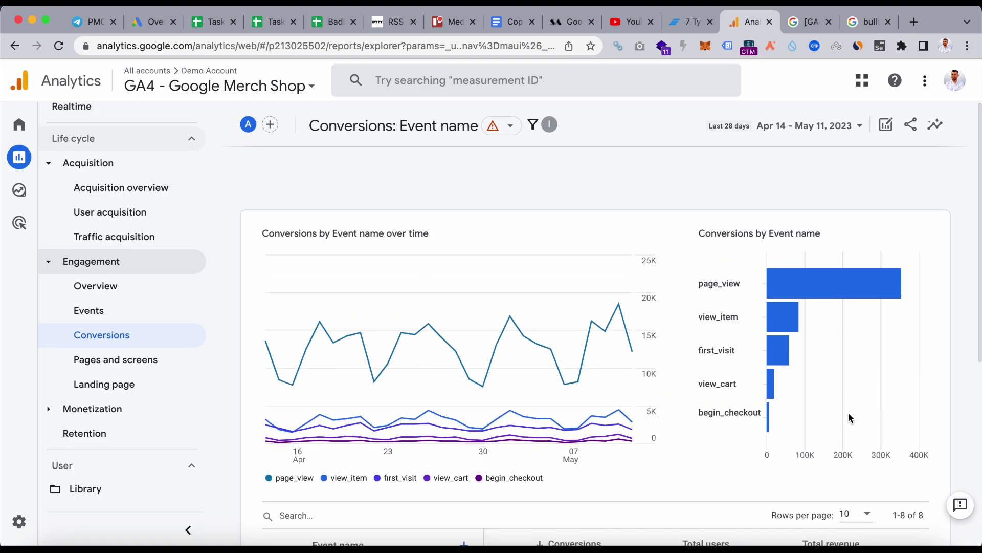
pyautogui.scroll(-7, 849, 412)
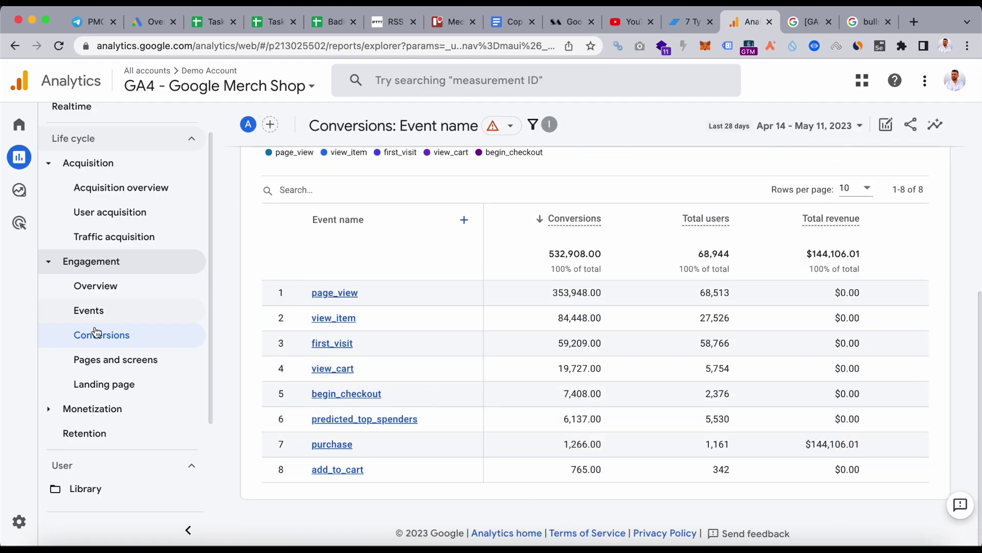
# Open the Pages and screens report and examine its views charts, page path table and available primary dimensions.
pyautogui.click(92, 370)
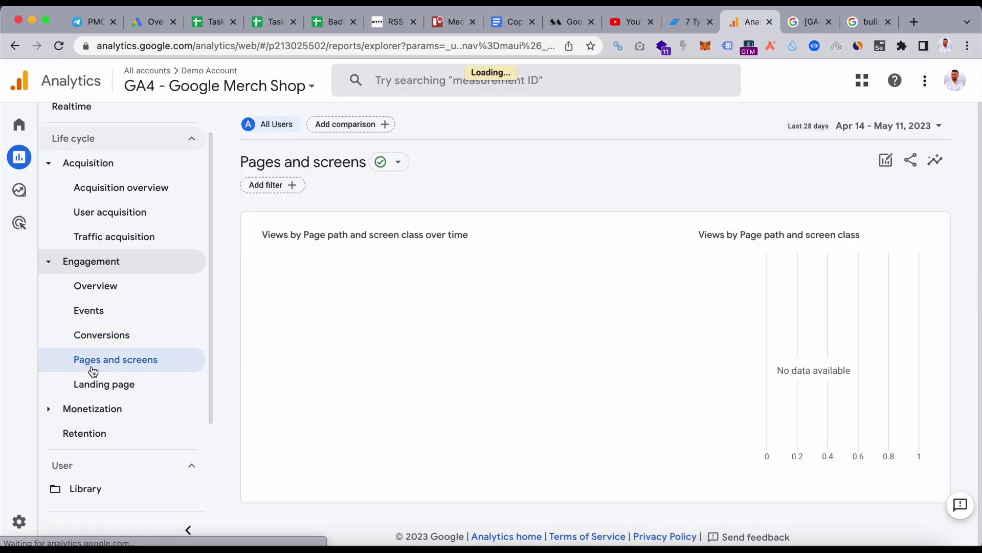
pyautogui.scroll(-6, 246, 338)
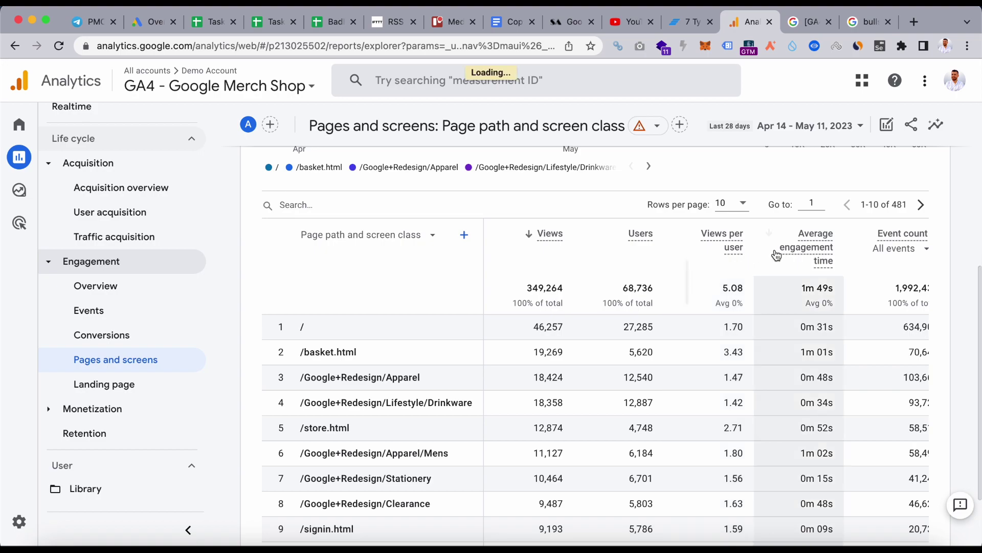
pyautogui.scroll(-2, 819, 287)
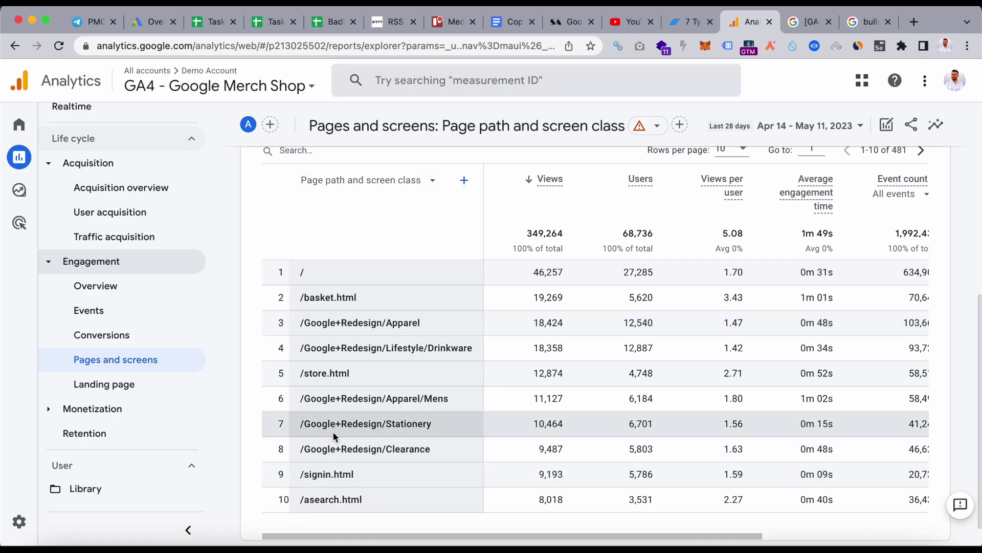
pyautogui.click(400, 186)
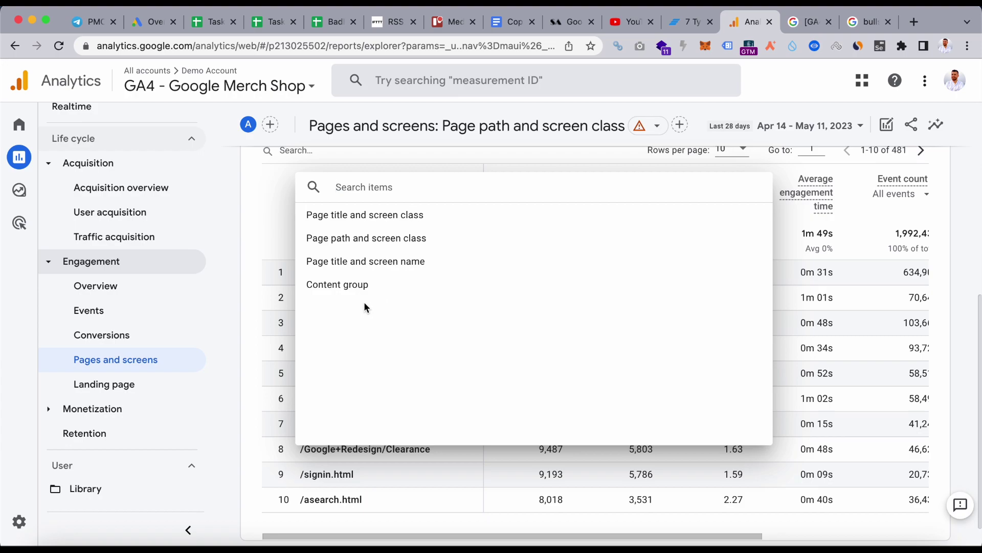
pyautogui.click(959, 288)
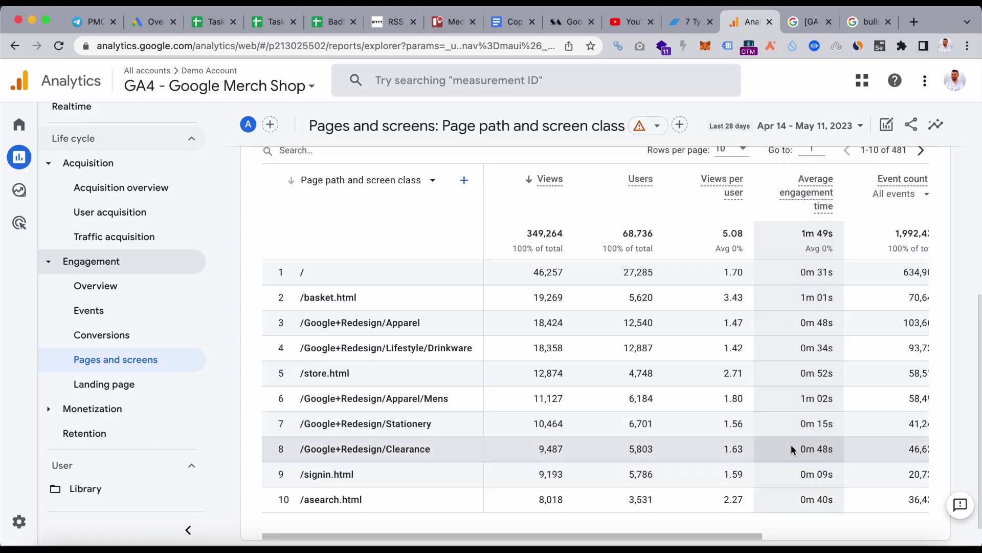
pyautogui.scroll(-1, 574, 423)
pyautogui.scroll(6, 574, 424)
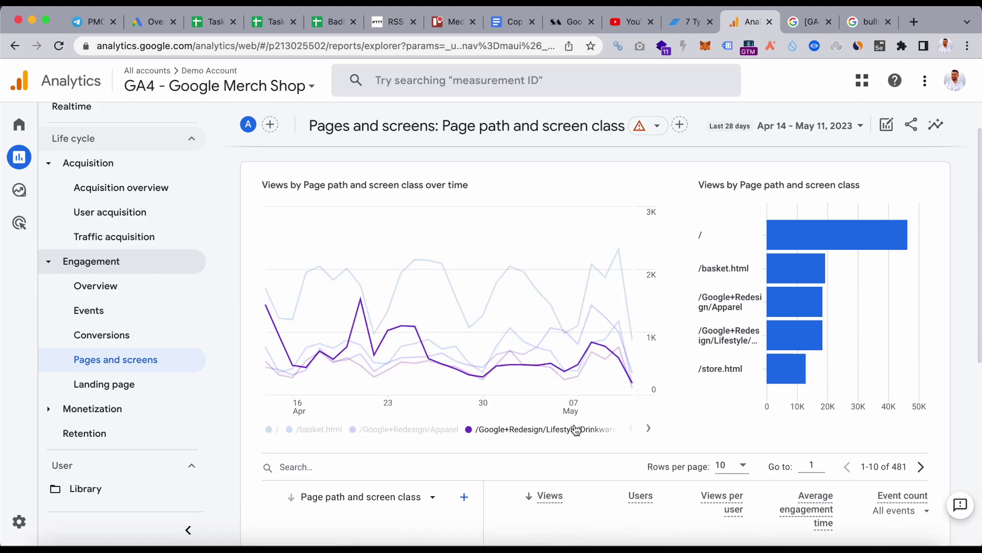
pyautogui.scroll(1, 523, 492)
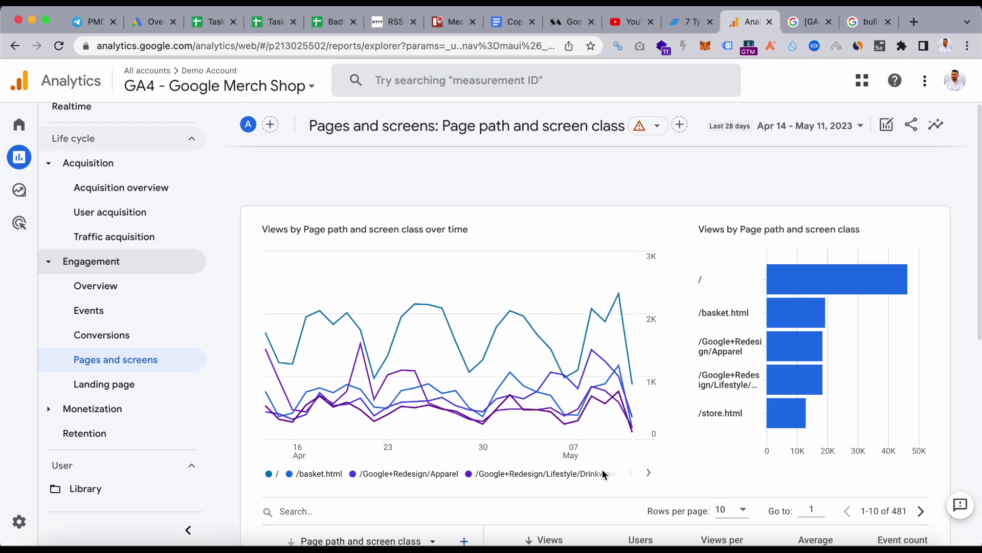
pyautogui.scroll(-3, 943, 394)
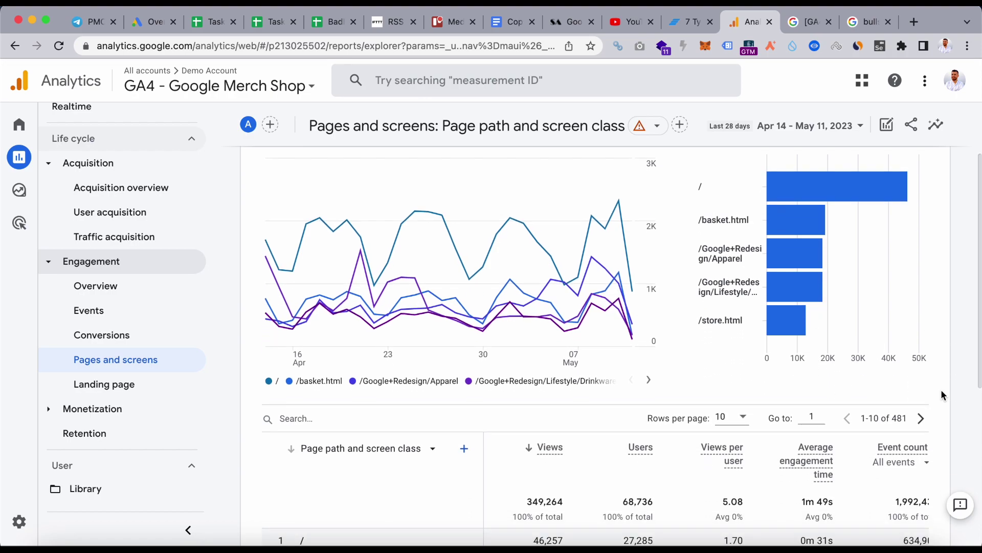
pyautogui.scroll(-6, 941, 388)
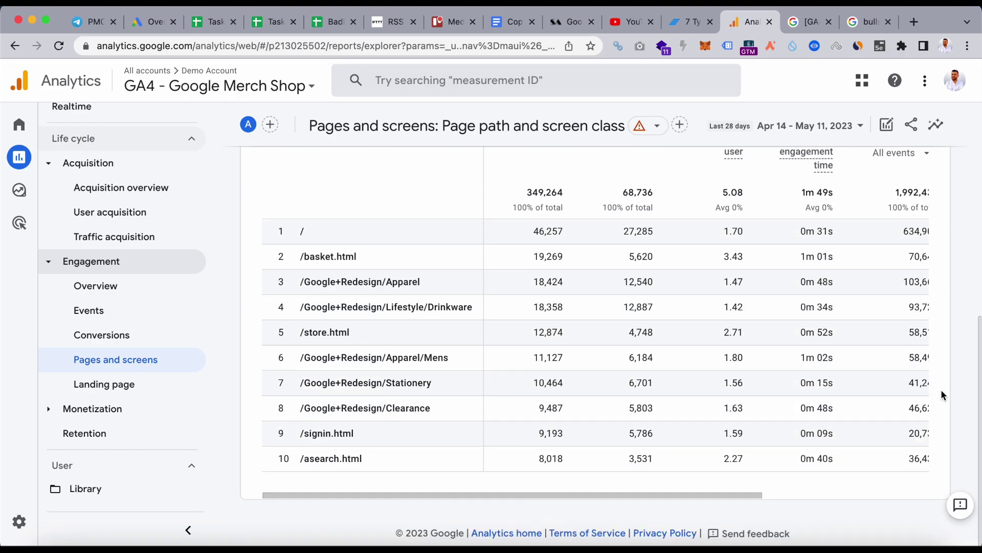
# Open the Landing page report and examine its table of sessions, users, engagement time, conversions and revenue per landing page.
pyautogui.click(117, 388)
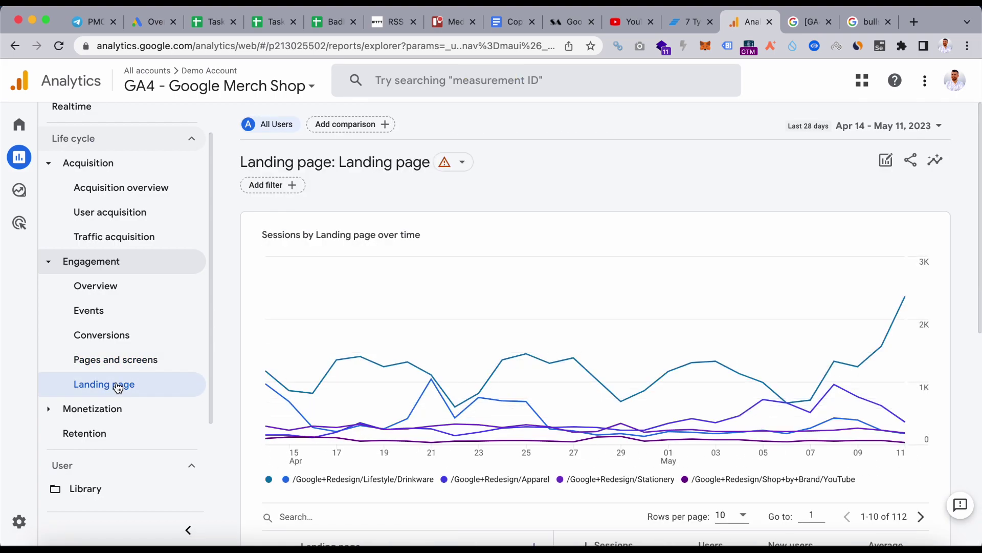
pyautogui.scroll(-2, 118, 388)
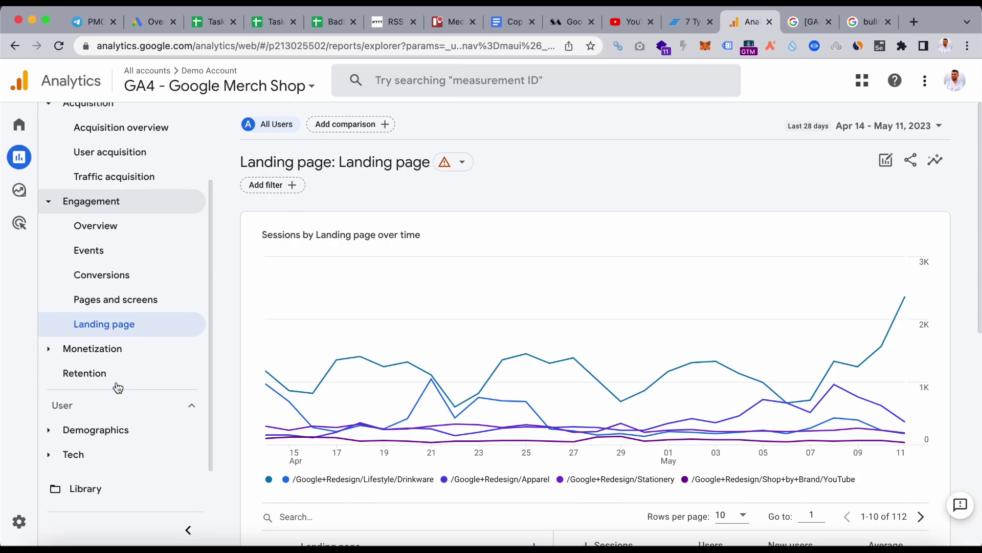
pyautogui.scroll(-4, 327, 364)
pyautogui.scroll(-5, 327, 365)
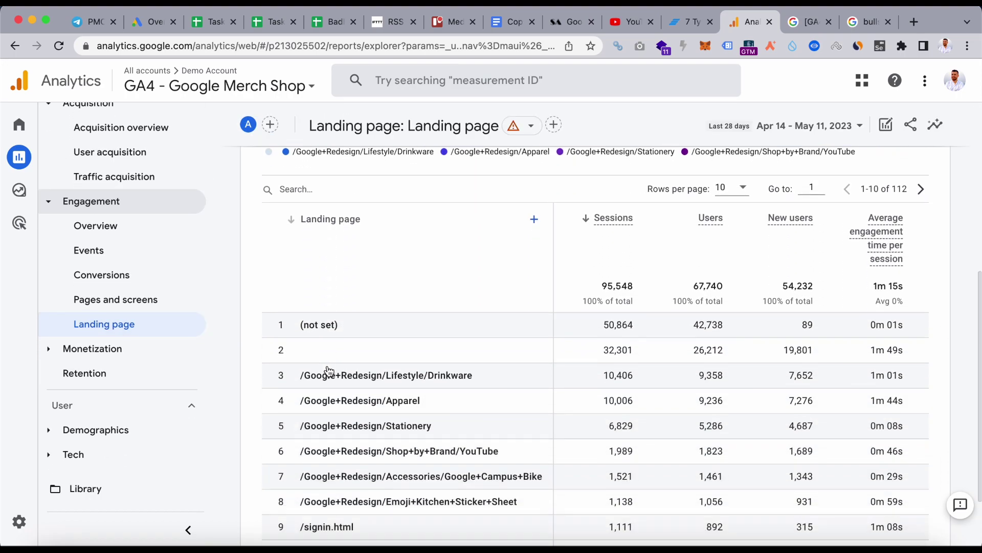
pyautogui.scroll(2, 263, 424)
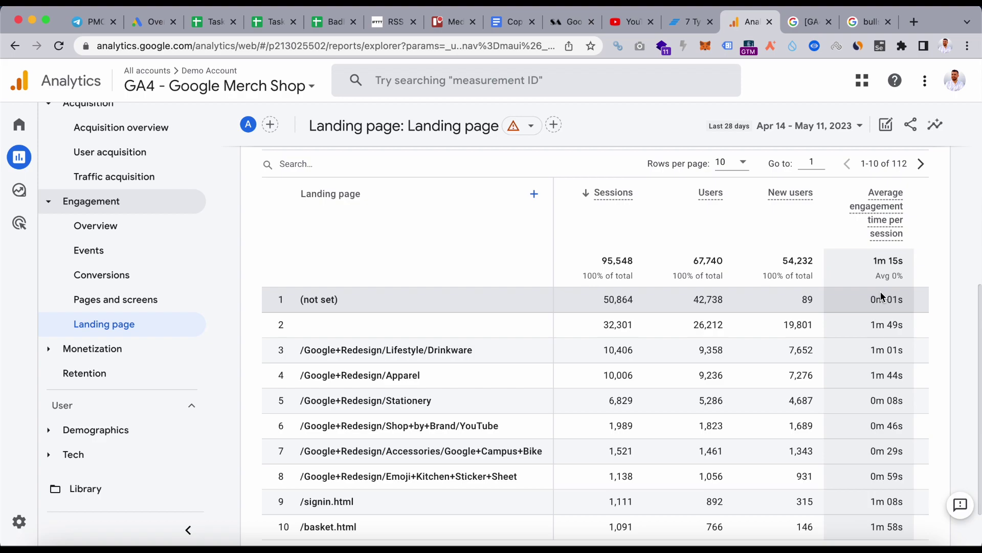
pyautogui.hscroll(5, 881, 294)
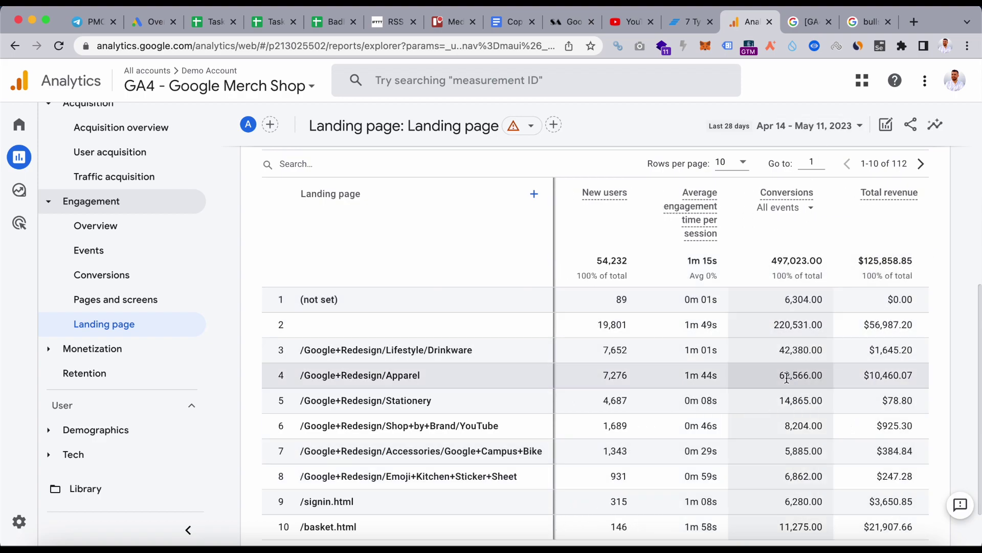
pyautogui.scroll(-2, 783, 377)
pyautogui.scroll(7, 514, 420)
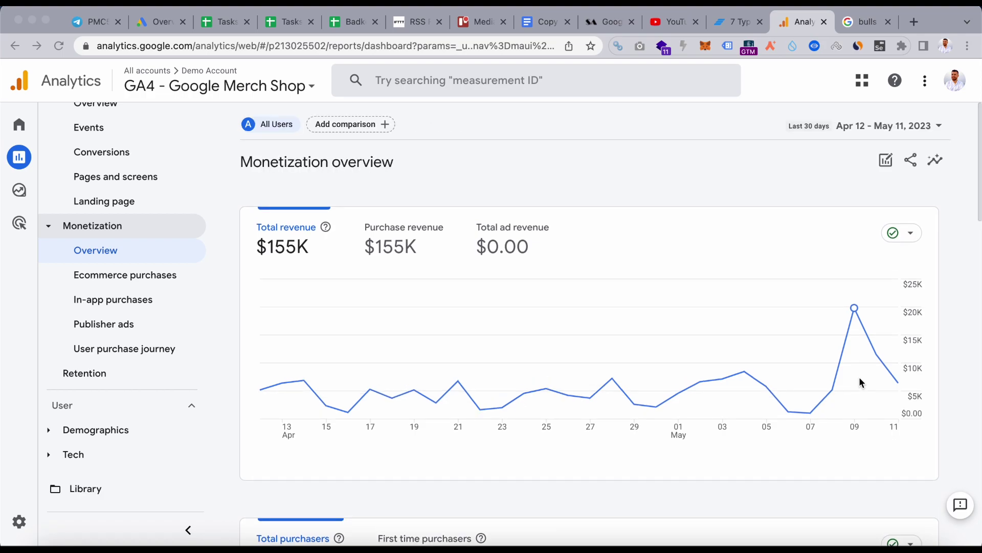
# Examine the 9 May point on the Monetization overview's total revenue chart, the purchasers chart and the definition of First time purchasers.
pyautogui.click(855, 306)
pyautogui.moveTo(853, 310)
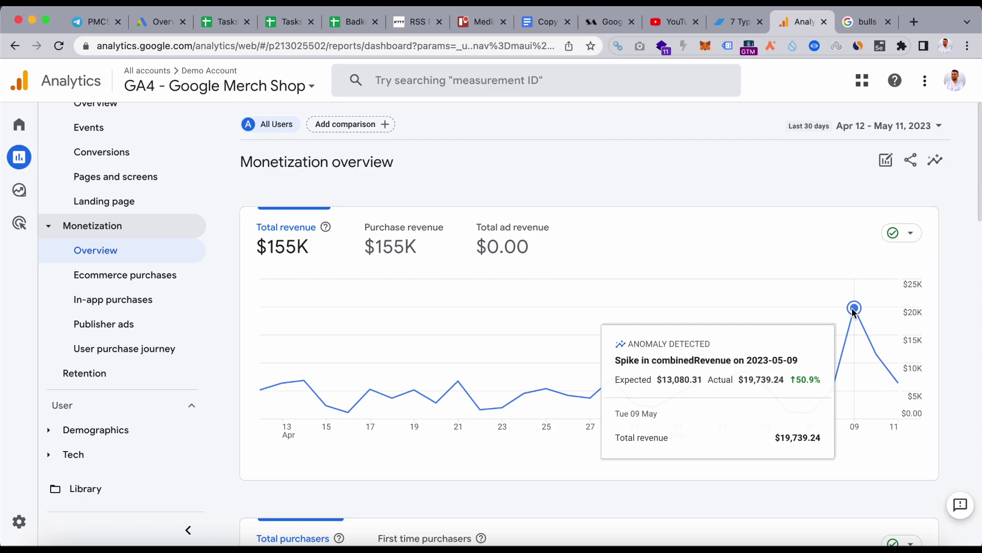
pyautogui.scroll(-1, 946, 281)
pyautogui.scroll(1, 947, 281)
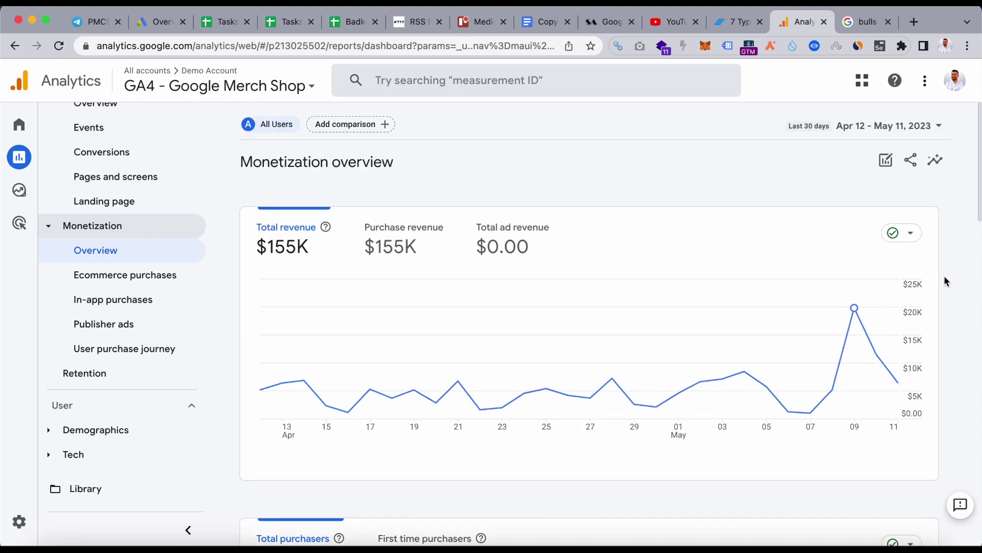
pyautogui.scroll(-4, 946, 281)
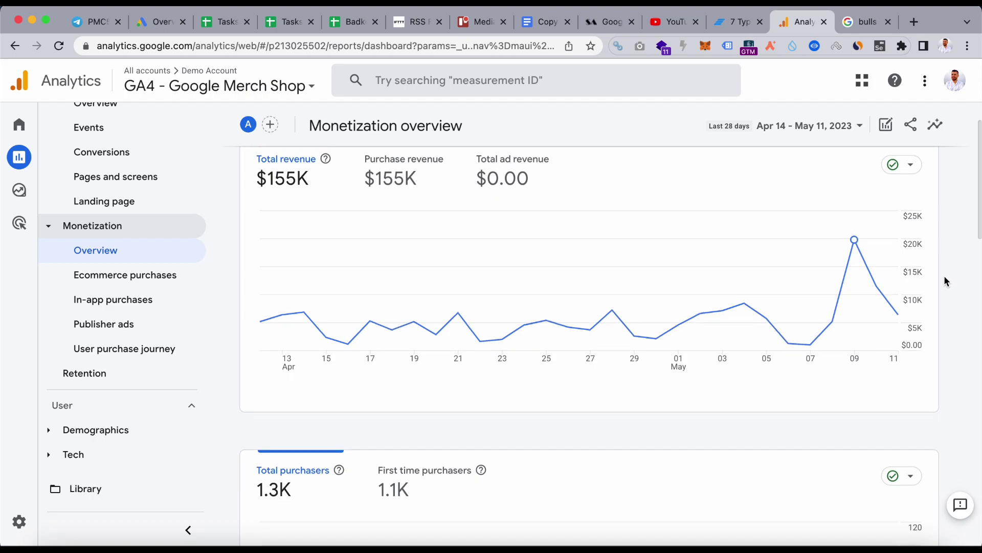
pyautogui.scroll(-2, 945, 281)
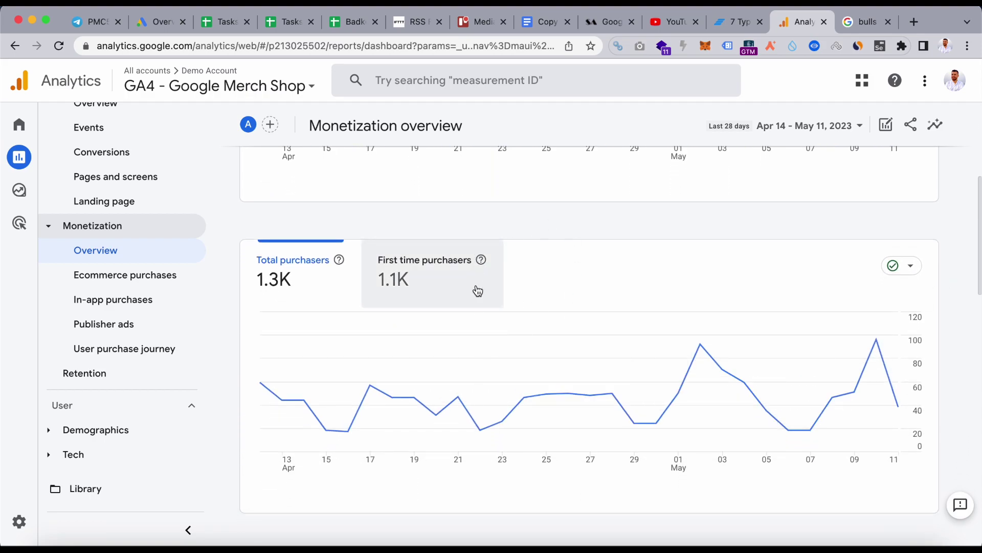
pyautogui.scroll(-1, 461, 366)
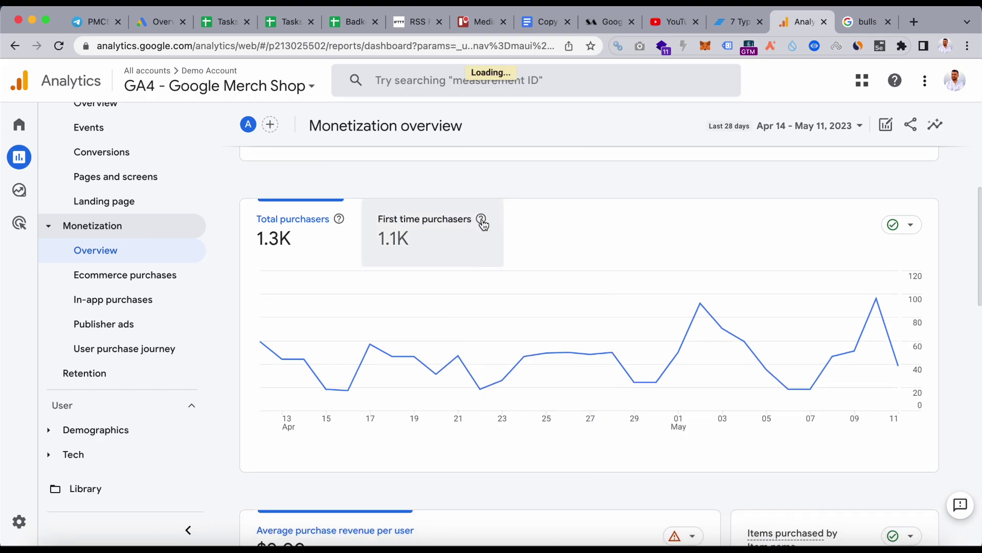
pyautogui.moveTo(482, 220)
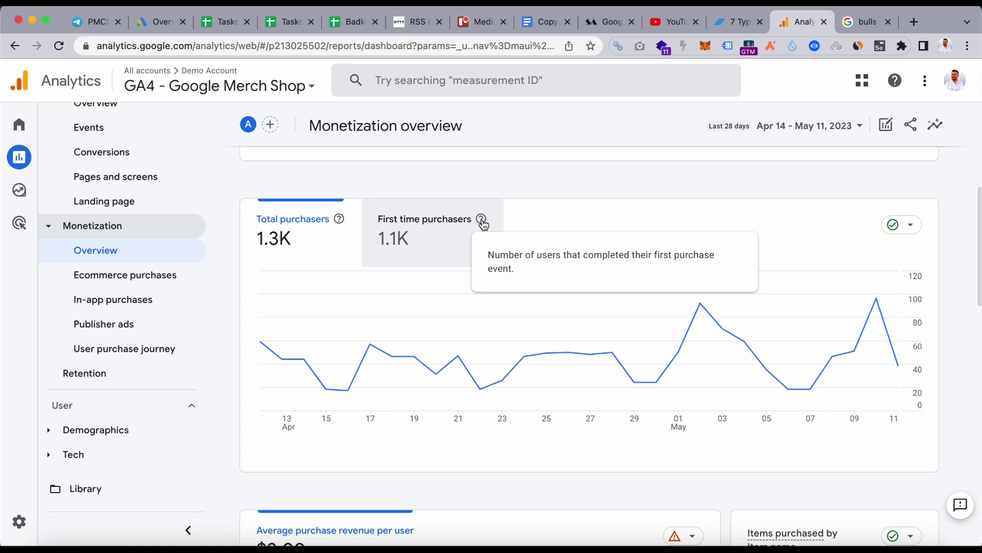
# Review the remaining Monetization overview cards, covering revenue per user, items purchased, promotions, order coupons, in-app purchases and ad units.
pyautogui.scroll(-6, 959, 318)
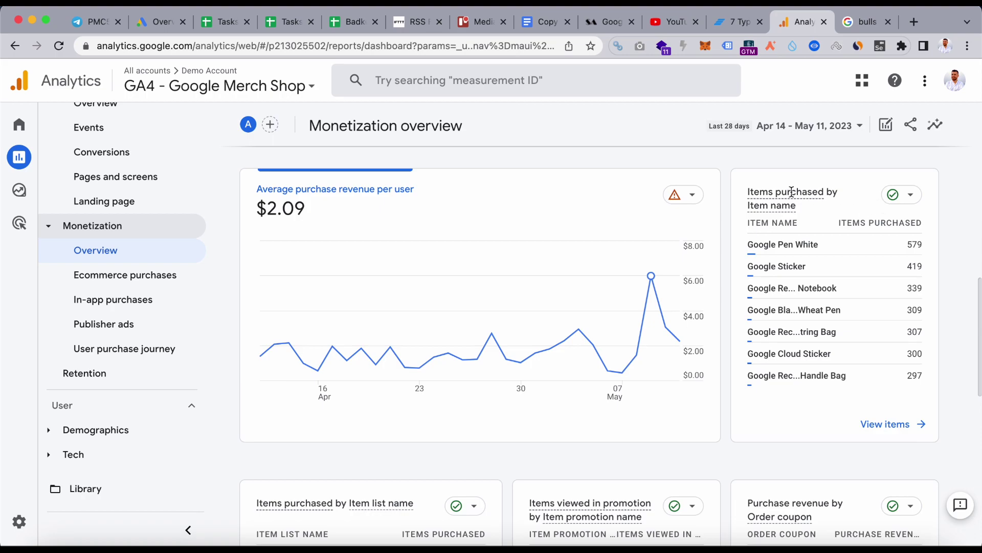
pyautogui.moveTo(909, 248)
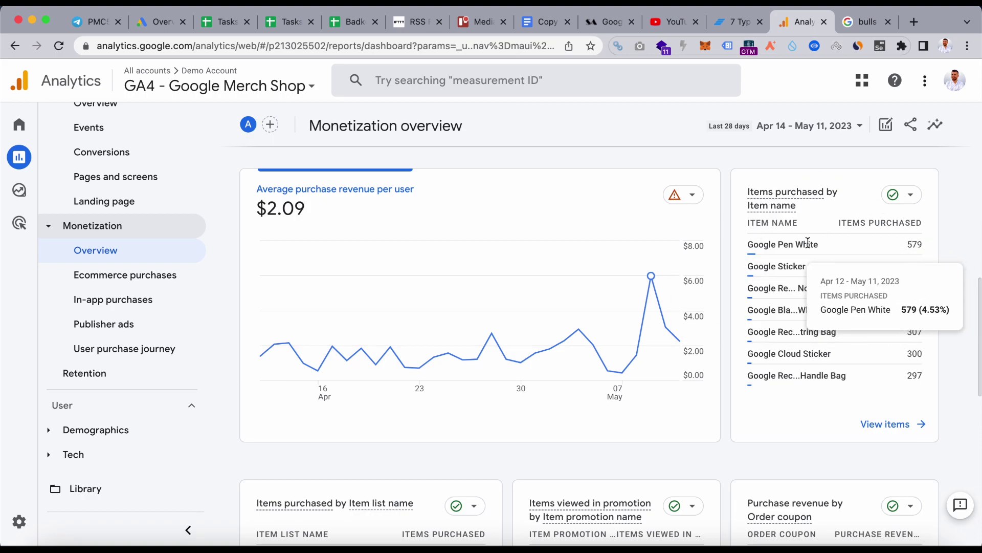
pyautogui.scroll(-5, 807, 245)
pyautogui.scroll(-2, 807, 247)
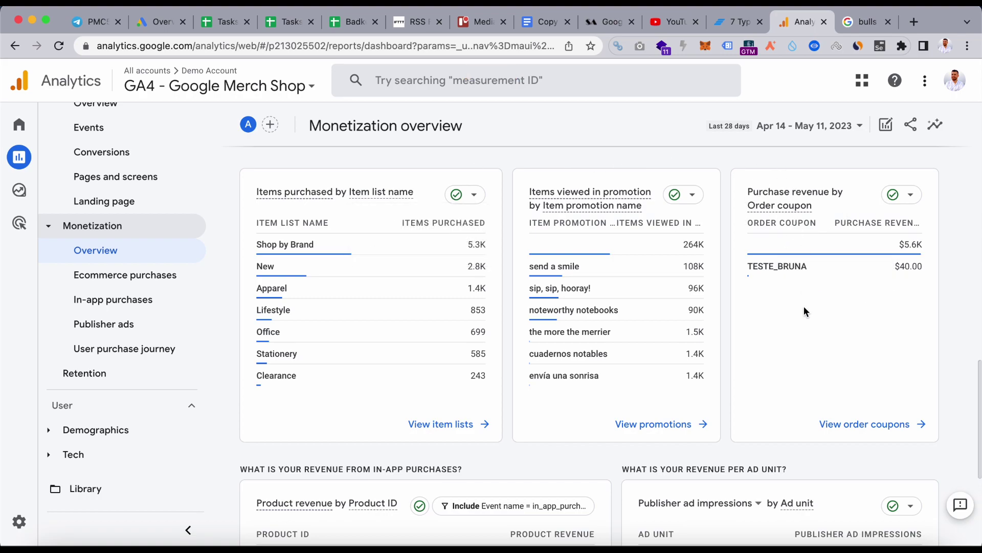
pyautogui.scroll(-1, 805, 309)
pyautogui.scroll(-5, 803, 306)
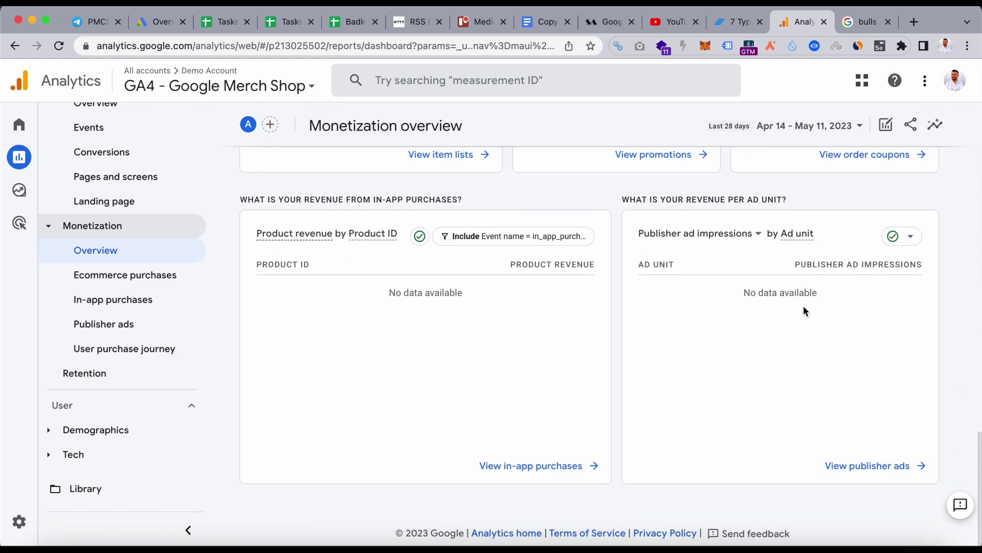
pyautogui.tripleClick(306, 198)
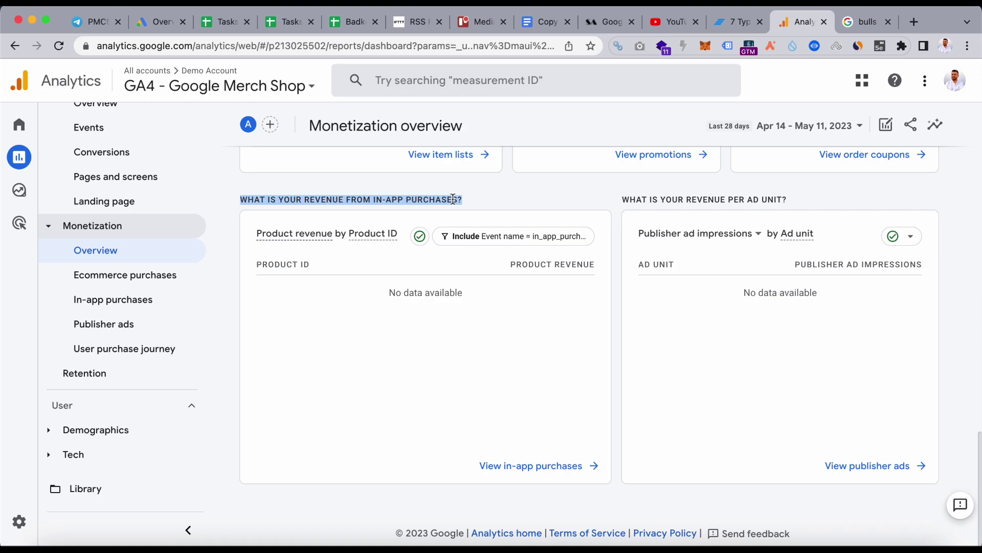
pyautogui.tripleClick(675, 201)
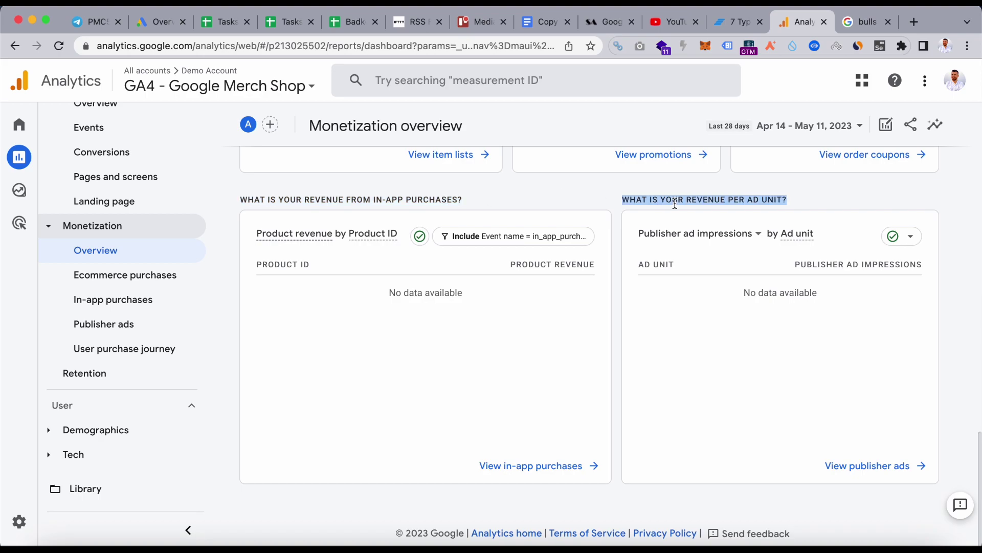
pyautogui.scroll(15, 524, 342)
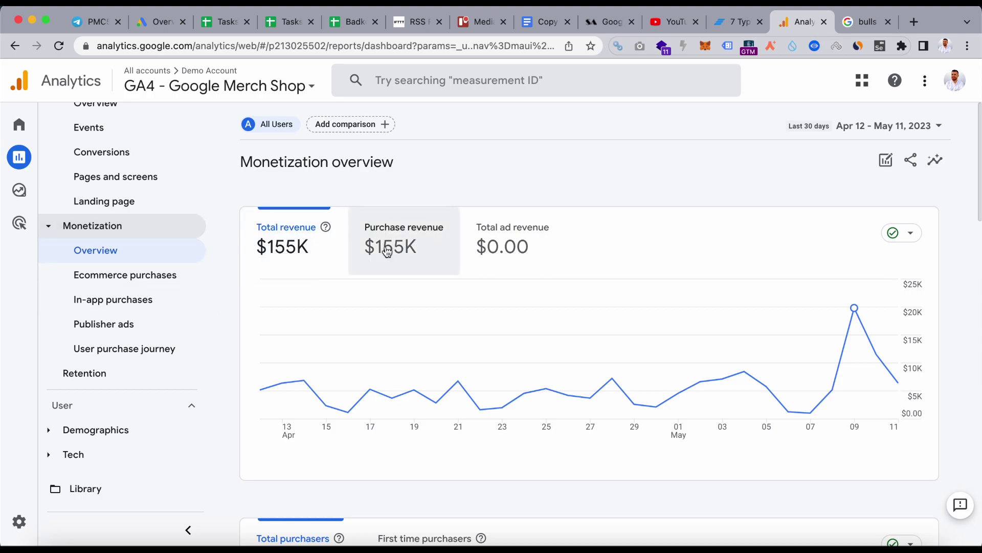
# Open the Ecommerce purchases report and examine its item charts and its table of items viewed, added to cart, purchased and revenue.
pyautogui.click(163, 275)
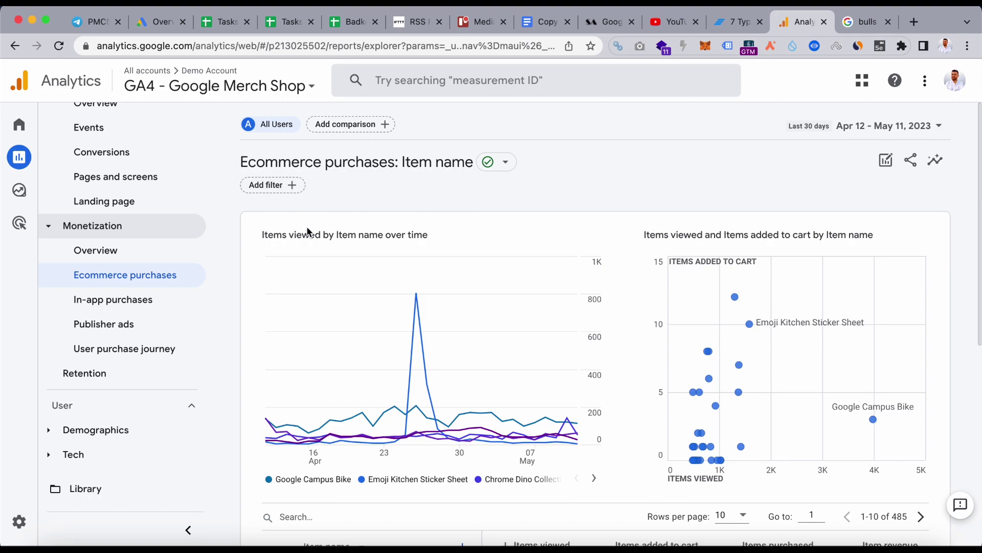
pyautogui.moveTo(415, 447)
pyautogui.scroll(-3, 964, 285)
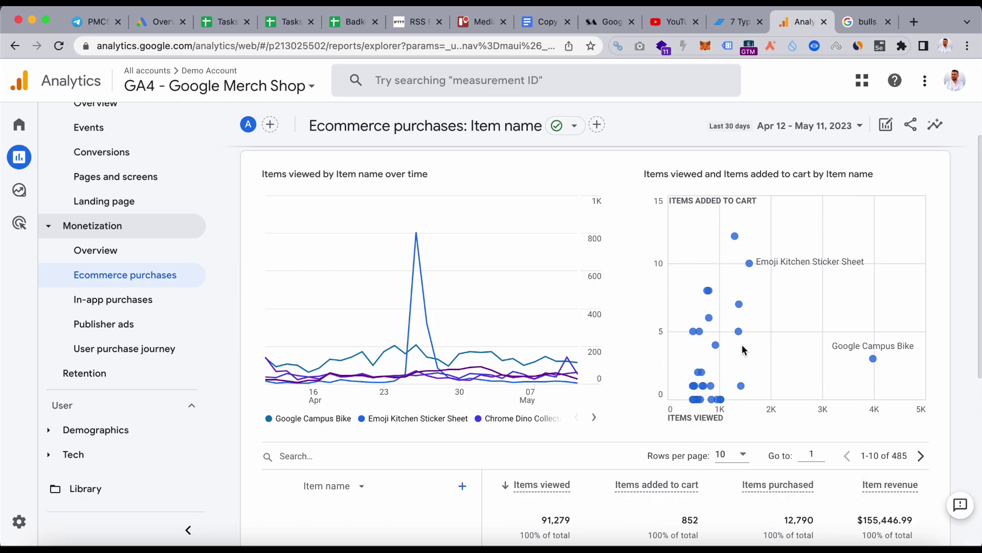
pyautogui.scroll(-5, 537, 419)
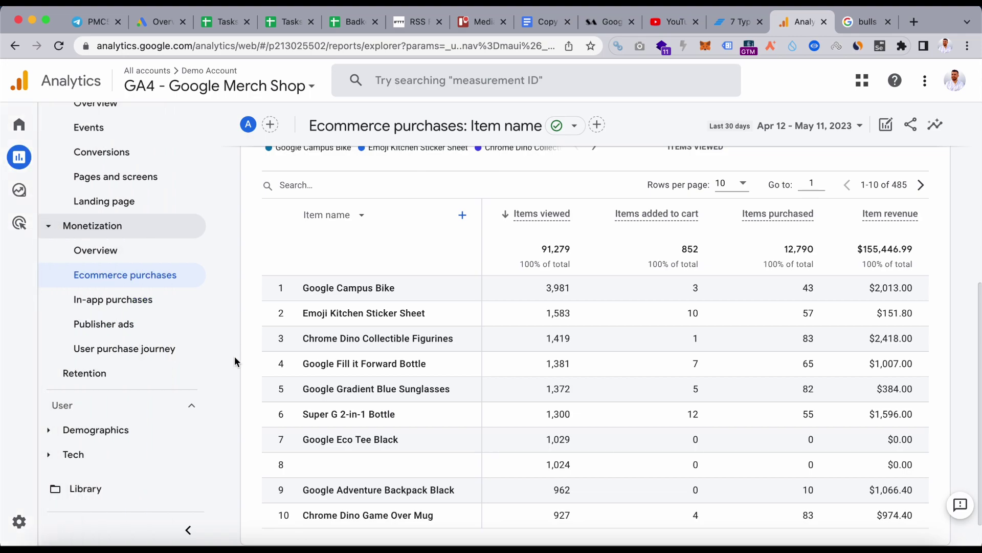
pyautogui.scroll(-2, 353, 409)
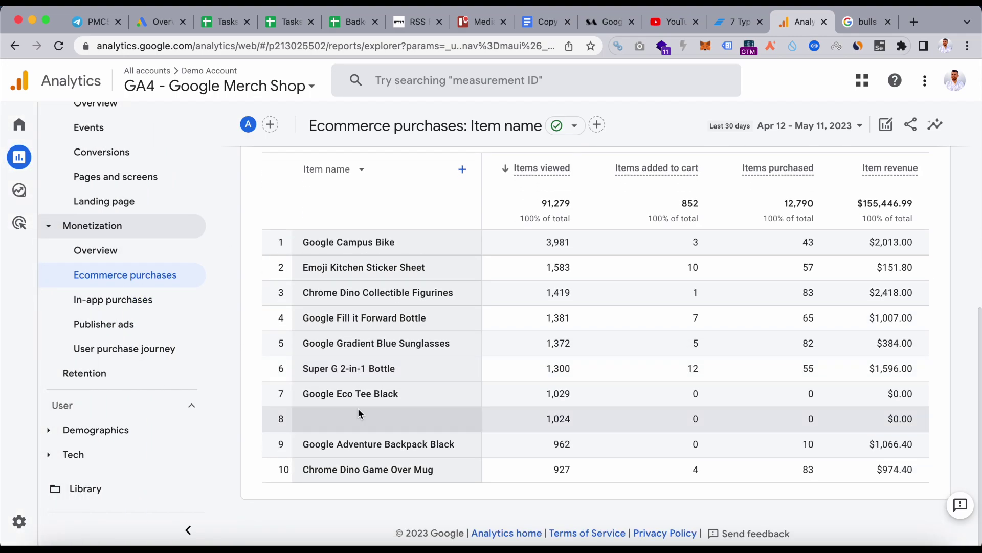
# Open the In-app purchases report and look through its quantity charts and product ID table.
pyautogui.click(141, 301)
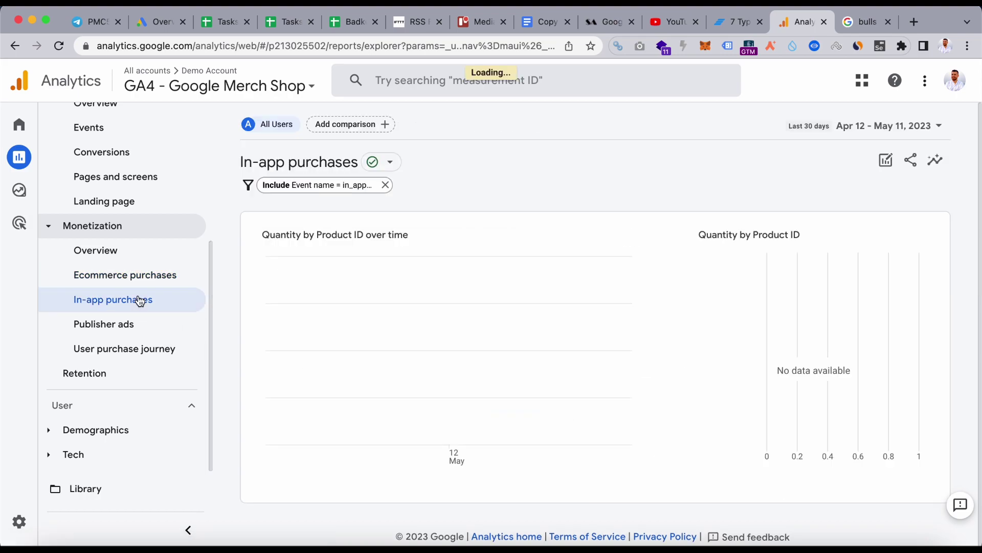
pyautogui.scroll(-6, 678, 304)
pyautogui.scroll(4, 678, 305)
pyautogui.scroll(3, 677, 302)
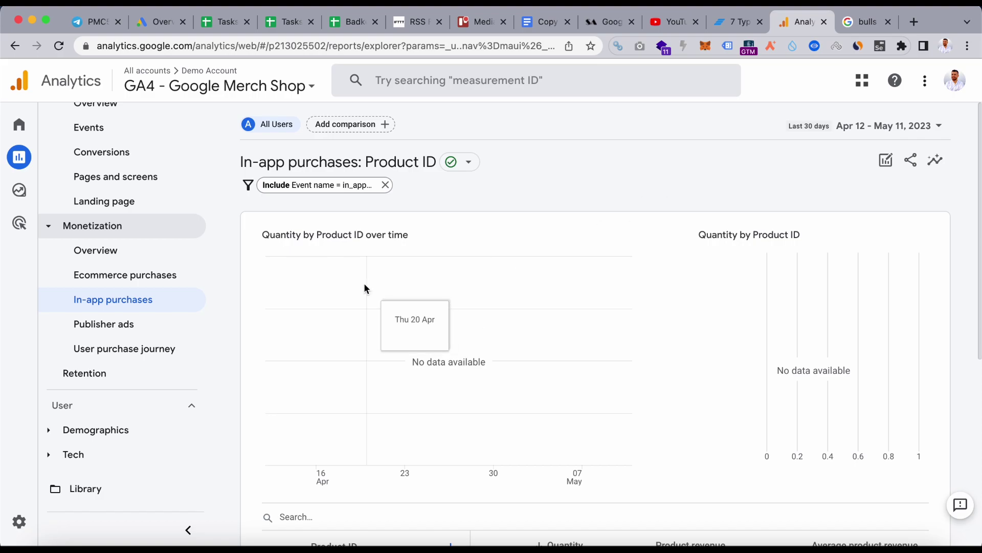
# Open the Publisher ads report and look through its ad impressions charts and ad unit table.
pyautogui.click(132, 324)
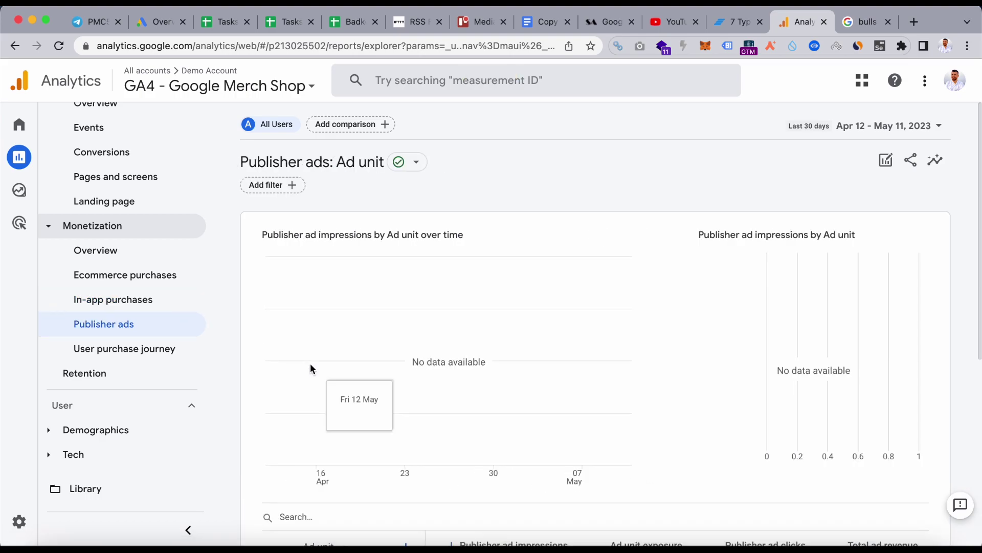
pyautogui.scroll(-6, 635, 265)
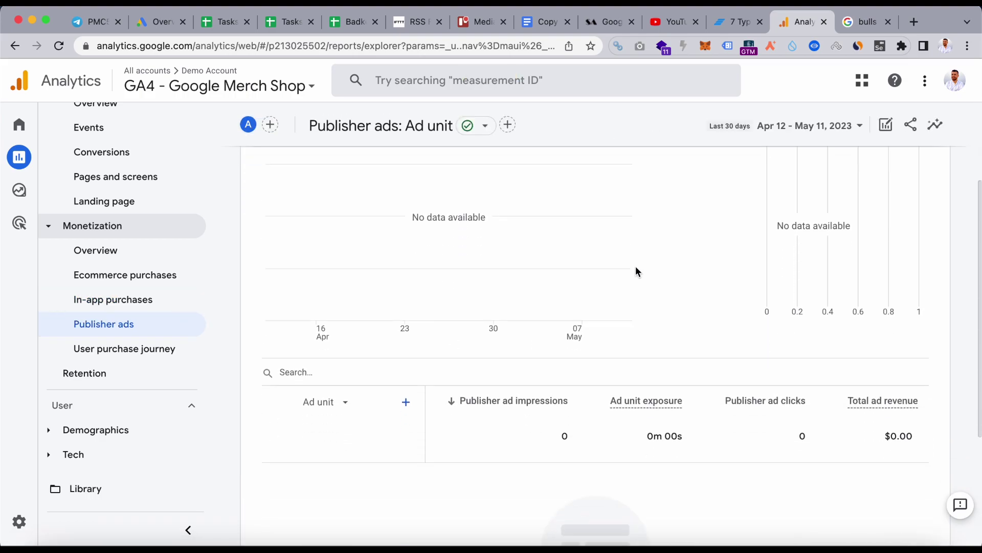
pyautogui.scroll(6, 635, 266)
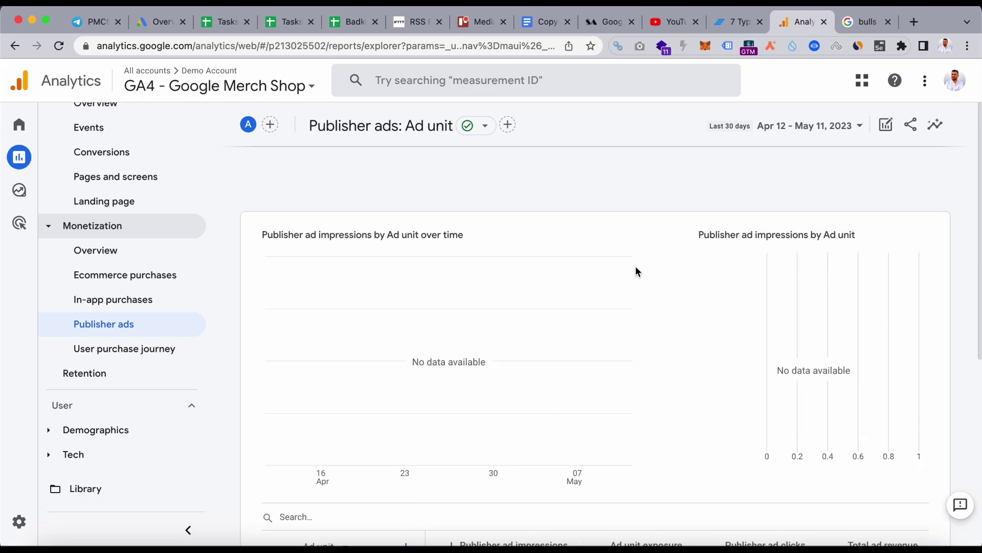
# Open the User purchase journey report and examine the closed funnel's steps and abandonment rates from session start to purchase.
pyautogui.click(162, 356)
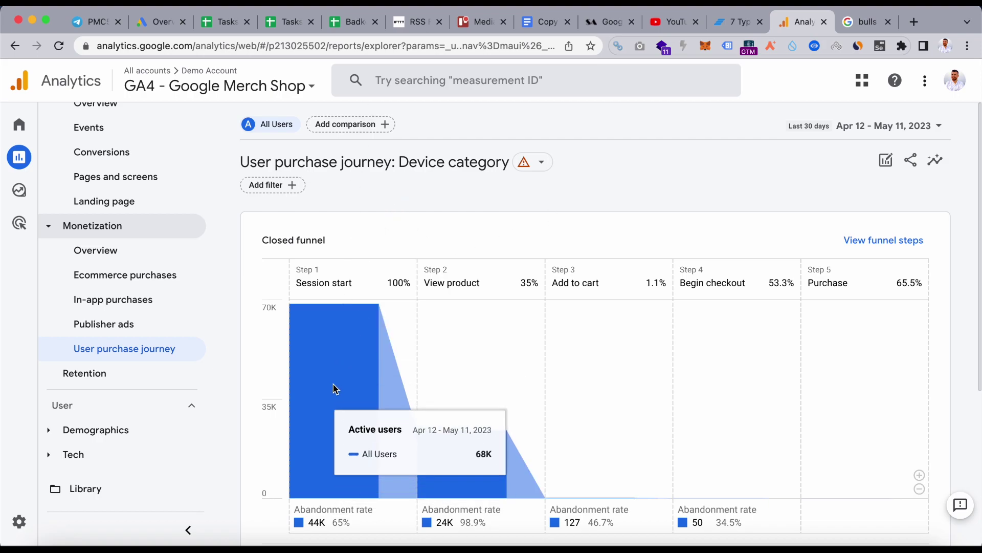
pyautogui.moveTo(328, 491)
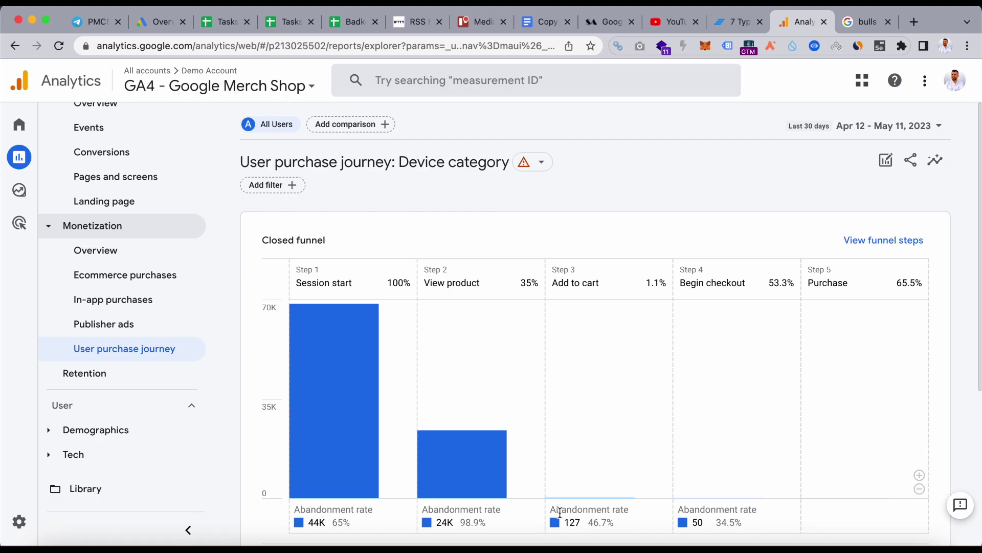
pyautogui.scroll(-5, 958, 406)
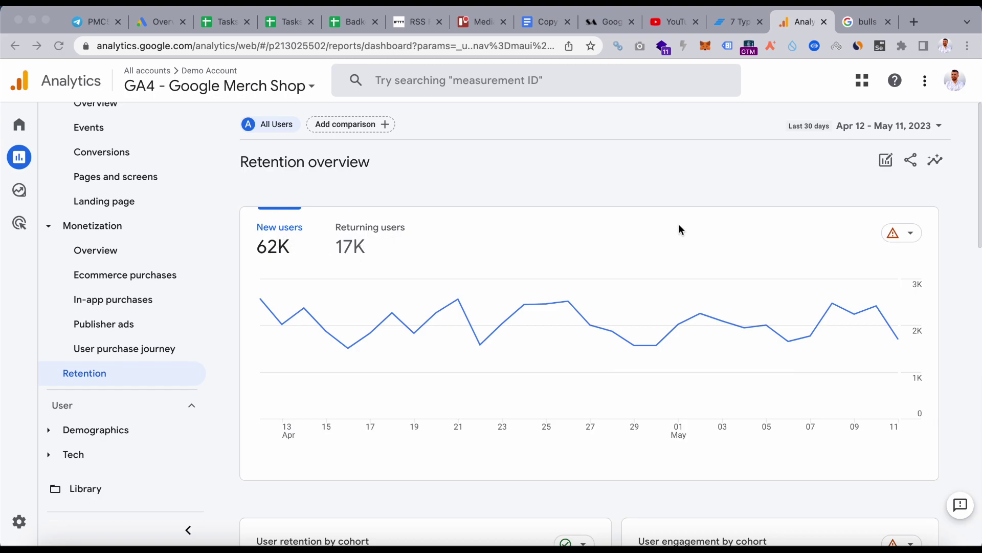
# Examine the Retention overview's new users chart and its user retention and user engagement by cohort charts.
pyautogui.scroll(-4, 679, 227)
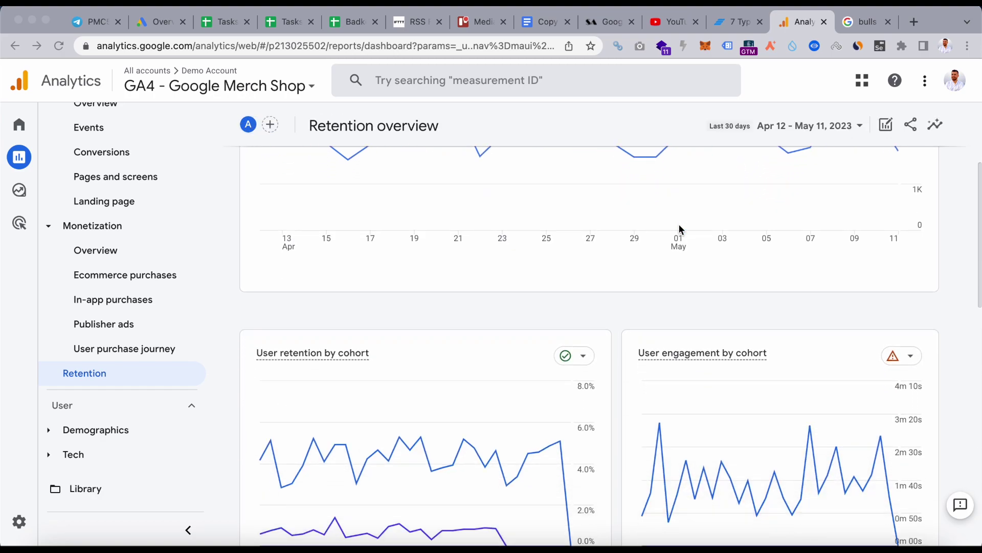
pyautogui.scroll(-1, 680, 229)
pyautogui.scroll(-1, 383, 393)
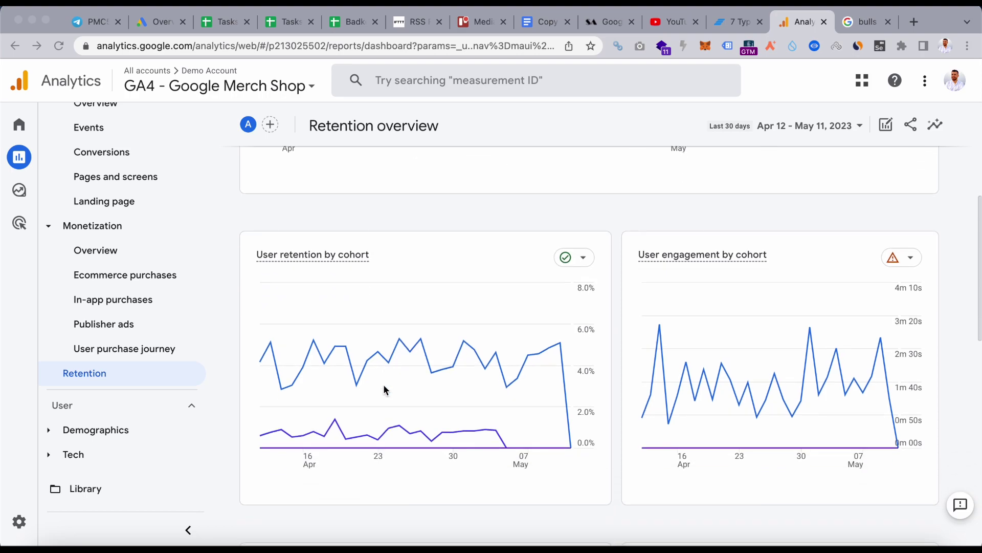
pyautogui.scroll(-1, 343, 453)
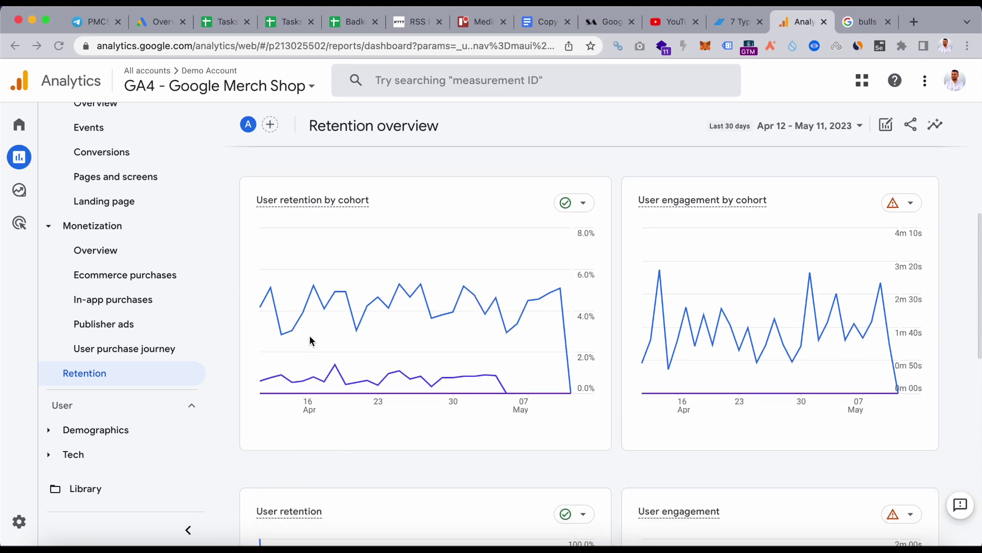
pyautogui.moveTo(330, 322)
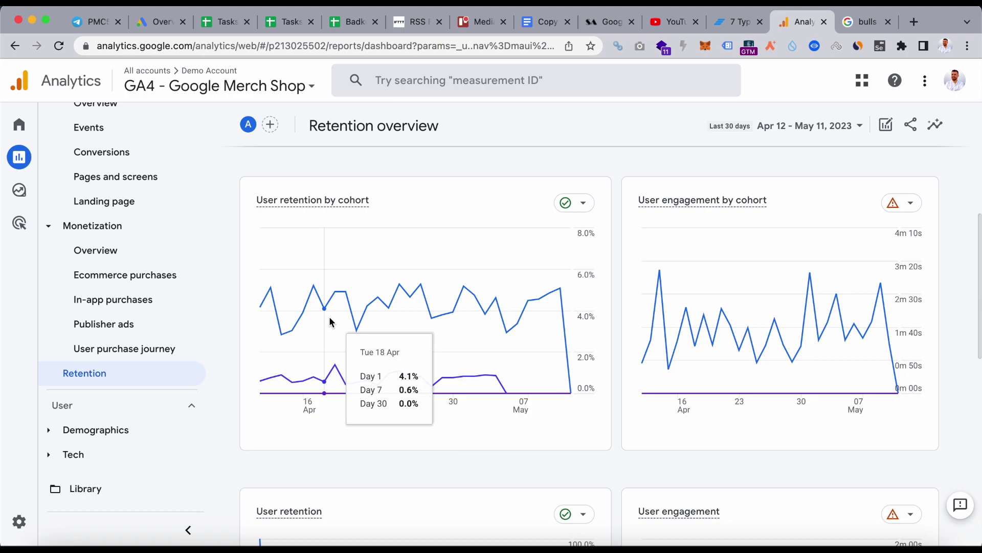
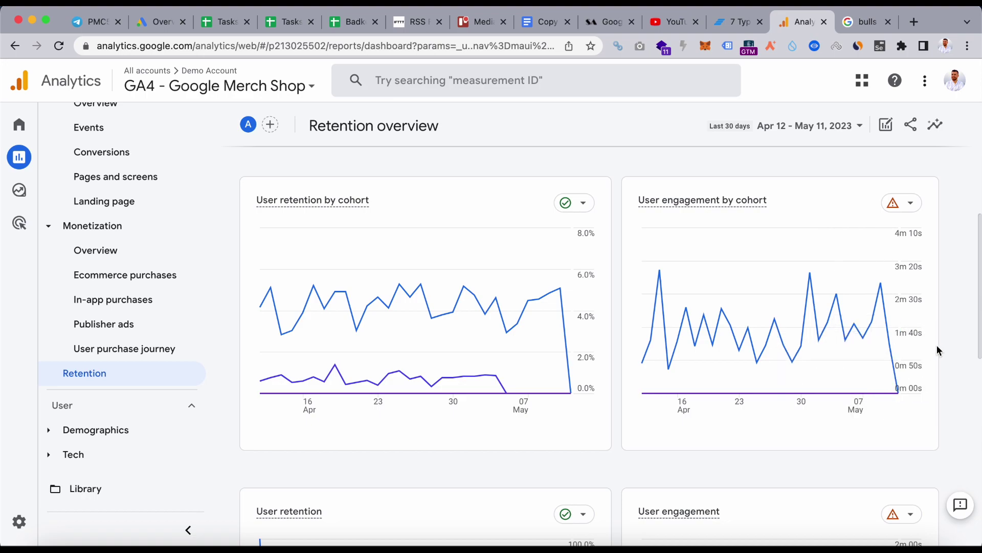
# Review the Retention overview's user retention, user engagement and lifetime value charts.
pyautogui.scroll(-3, 951, 380)
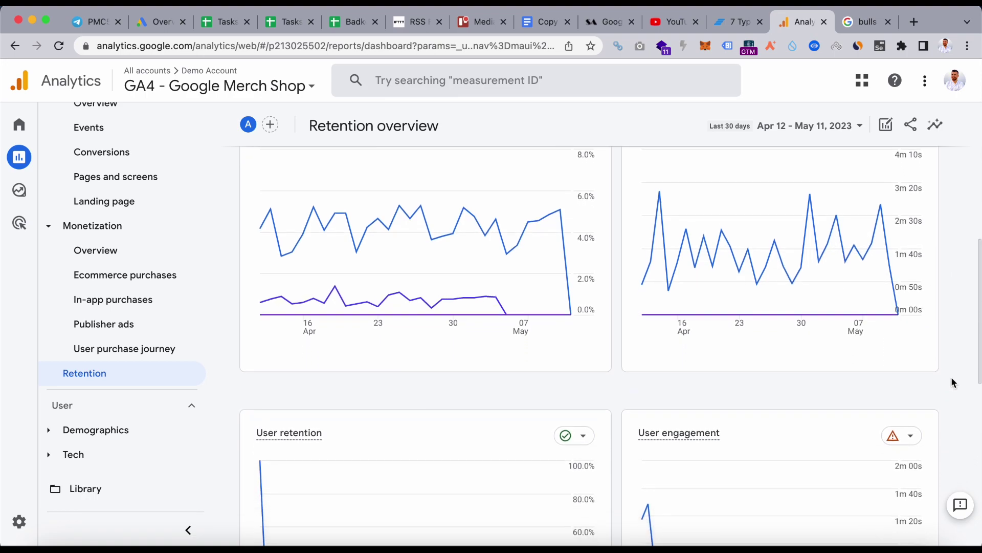
pyautogui.scroll(-3, 951, 380)
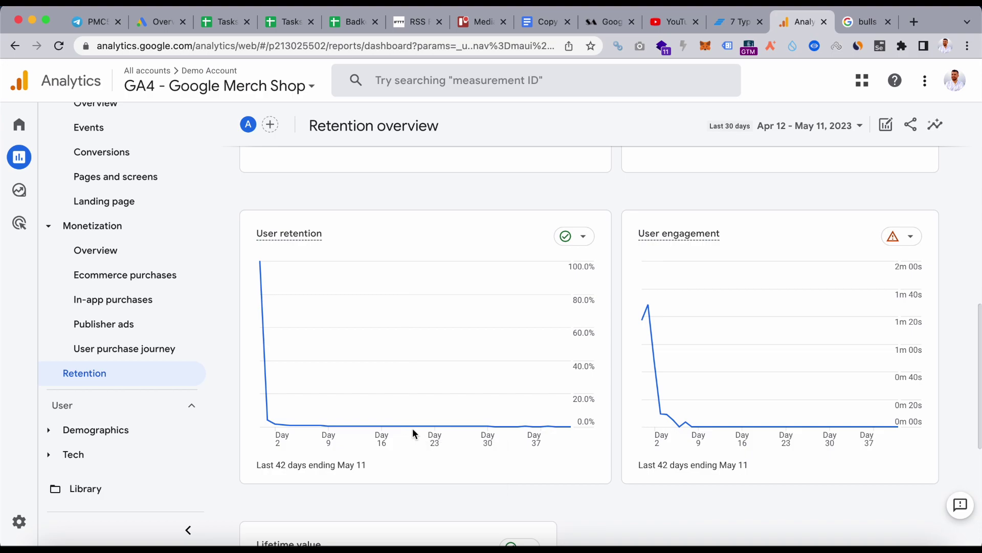
pyautogui.scroll(-2, 412, 432)
pyautogui.scroll(-3, 419, 409)
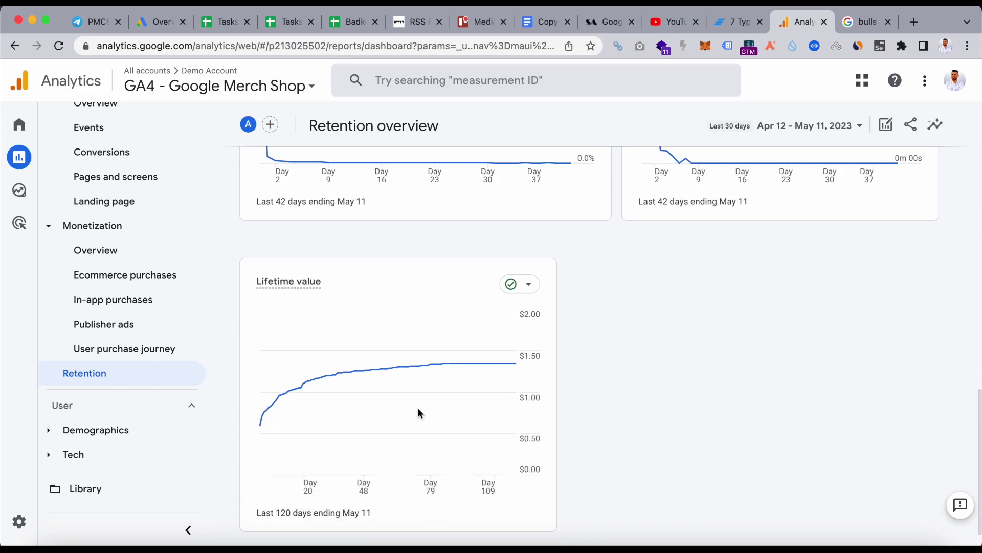
pyautogui.scroll(10, 418, 412)
pyautogui.scroll(5, 419, 407)
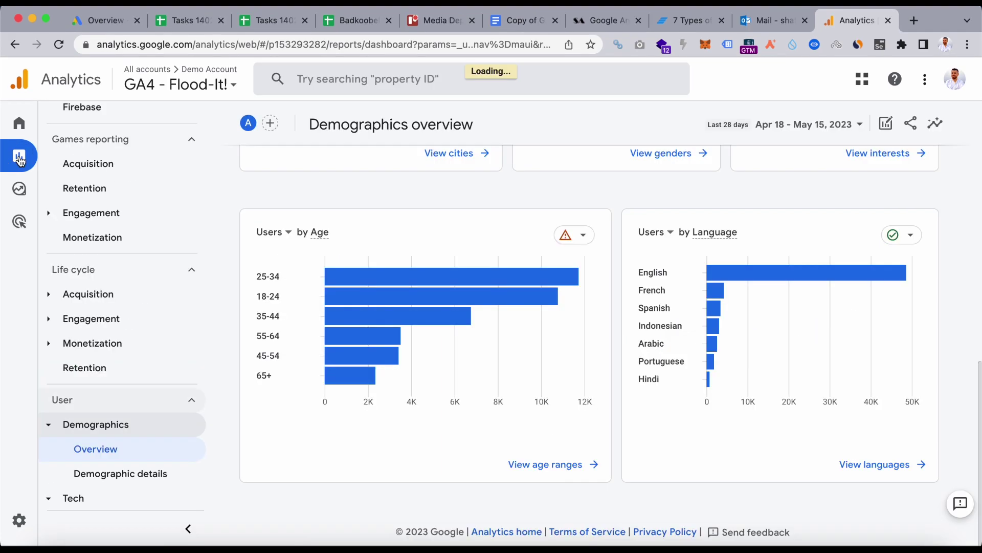
# Open the Demographics overview of the GA4 - Flood-It! property and examine its users by country map and table.
pyautogui.click(19, 159)
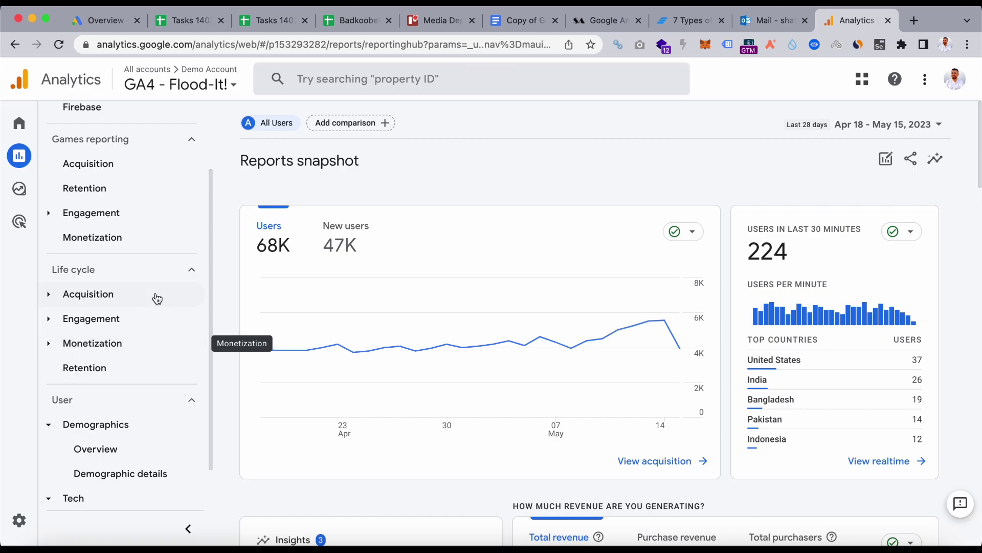
pyautogui.scroll(-1, 144, 373)
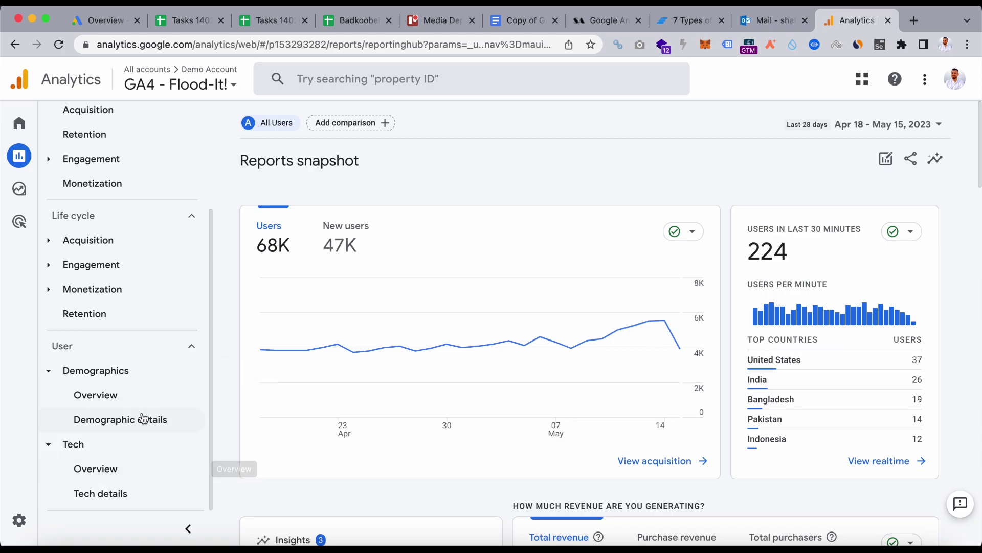
pyautogui.click(130, 403)
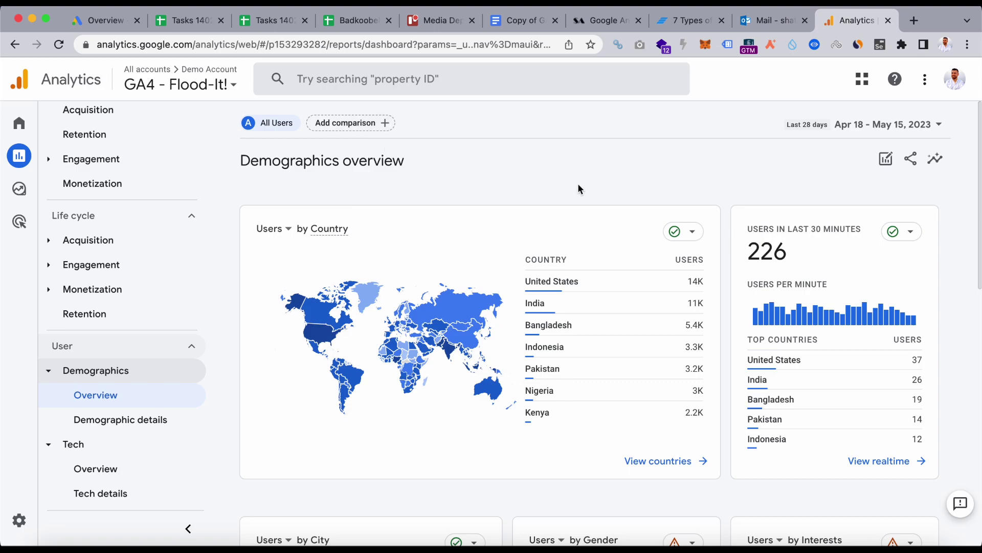
pyautogui.scroll(-2, 979, 283)
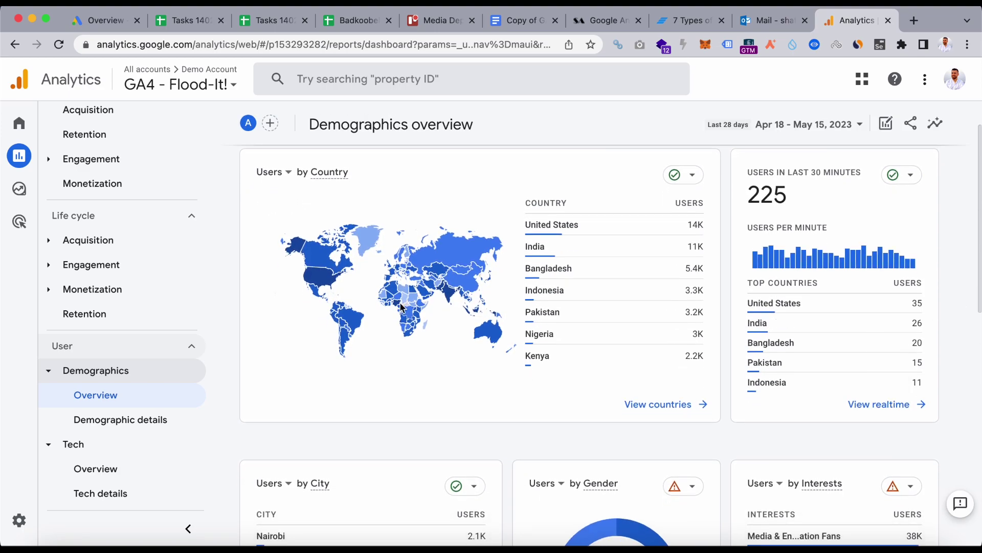
# Check the user metric choices on the Users by Country card and inspect country figures on its world map.
pyautogui.click(287, 176)
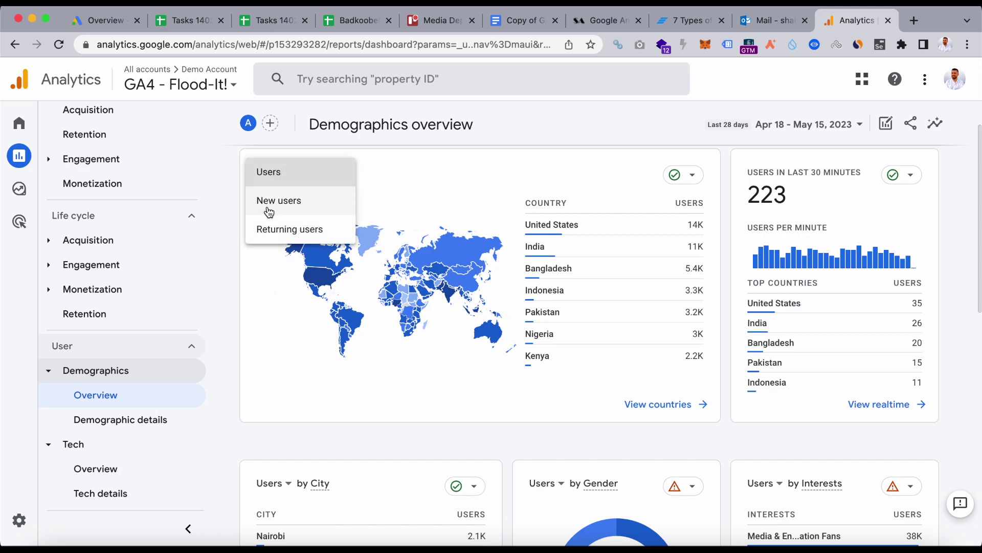
pyautogui.click(282, 299)
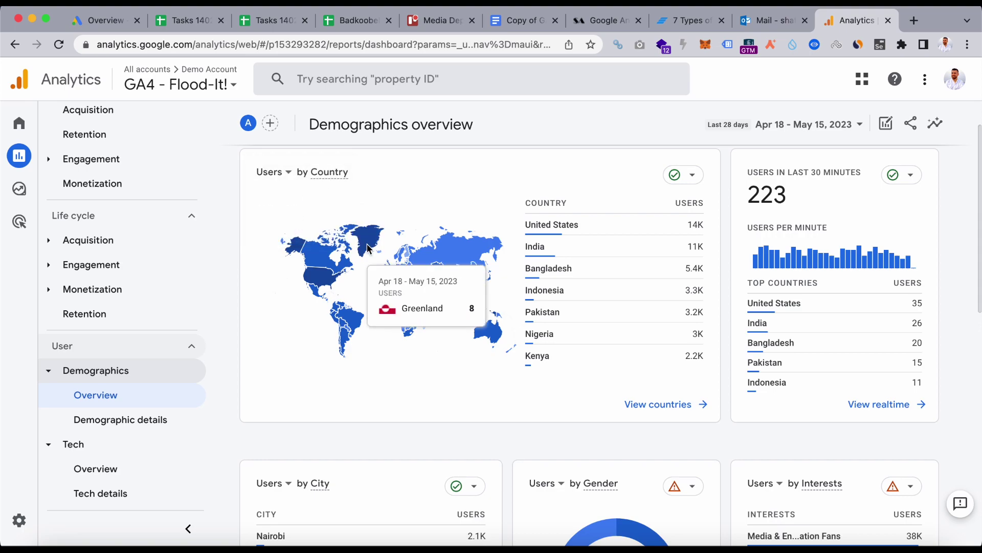
pyautogui.moveTo(445, 291)
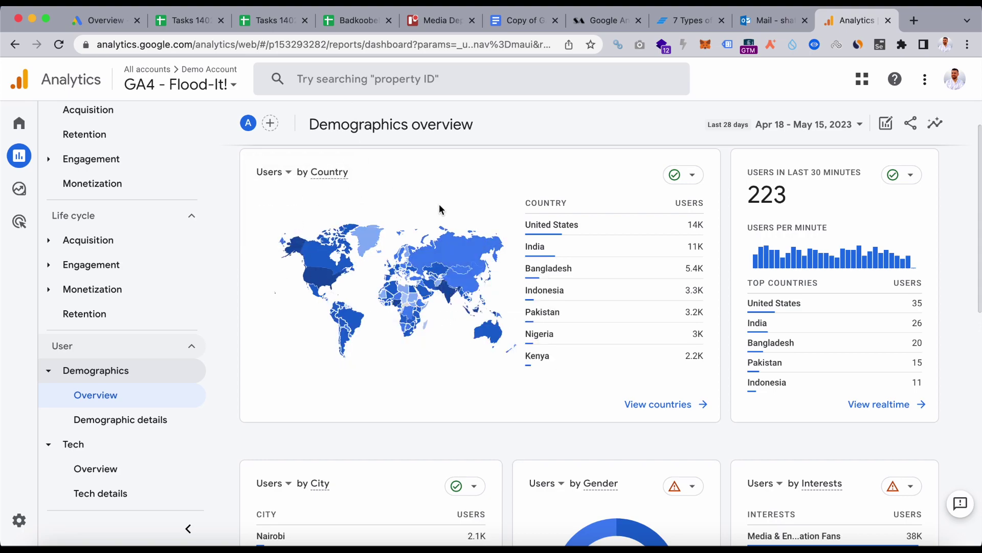
pyautogui.moveTo(684, 226)
# Examine the Demographics overview cards for city, gender, interests, age and language.
pyautogui.scroll(-3, 912, 305)
pyautogui.scroll(-8, 912, 305)
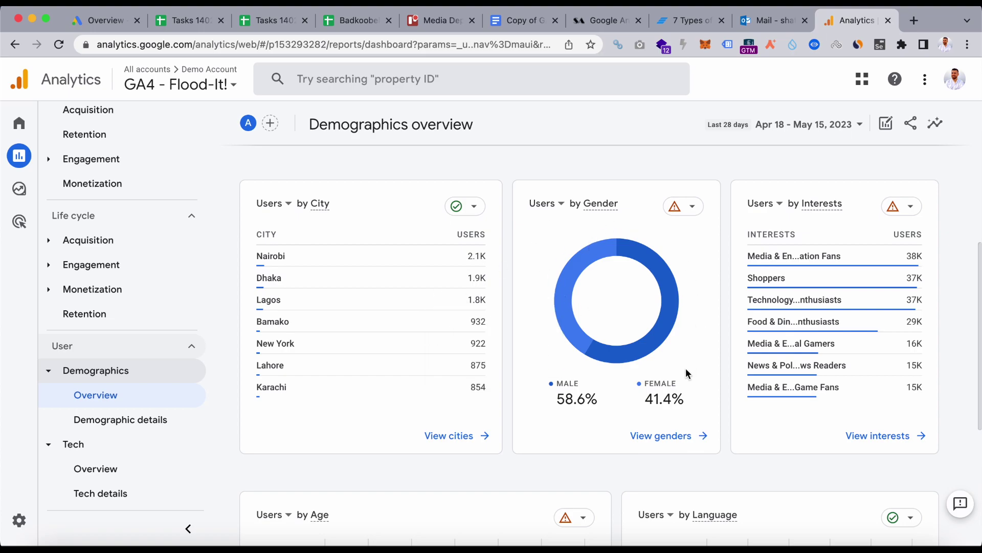
pyautogui.scroll(-1, 692, 398)
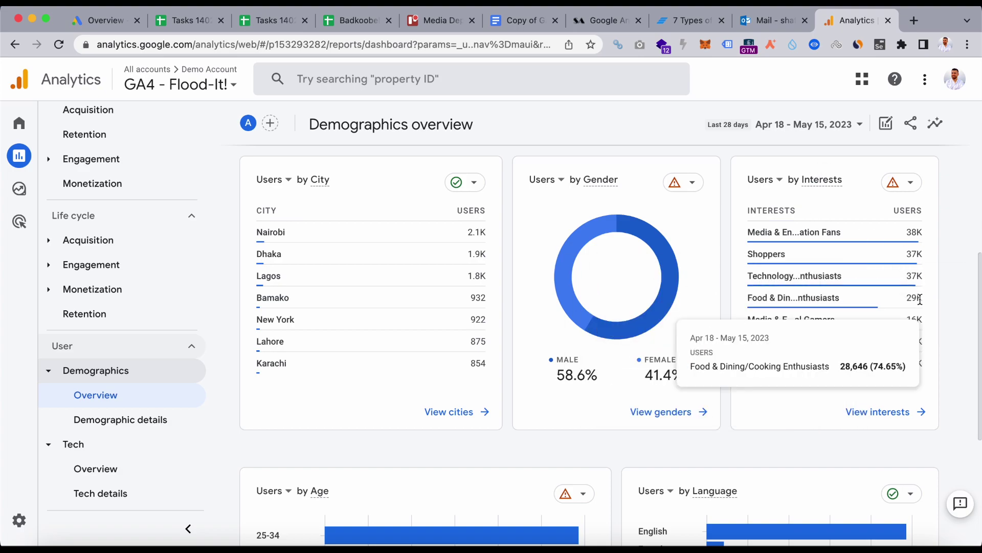
pyautogui.scroll(-5, 979, 319)
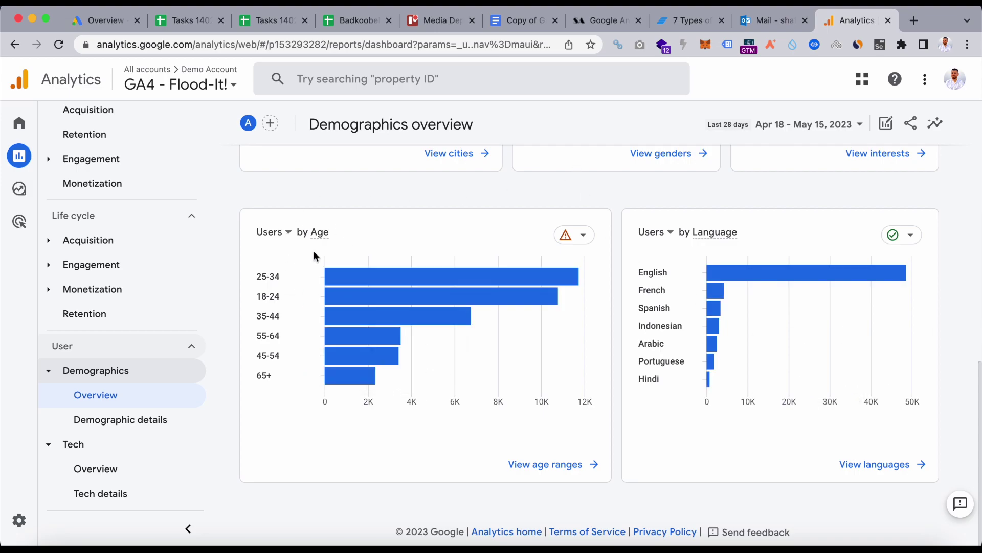
pyautogui.moveTo(337, 280)
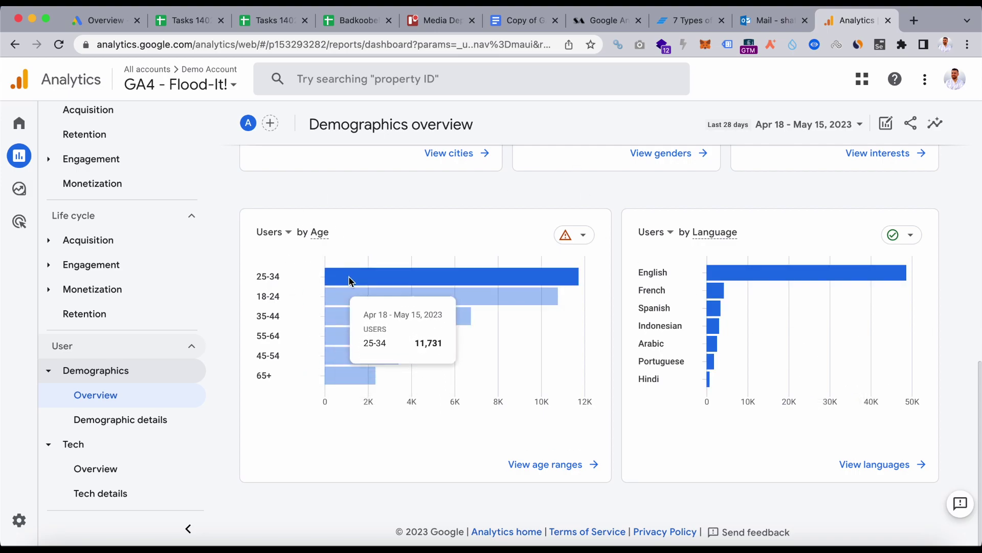
pyautogui.moveTo(752, 324)
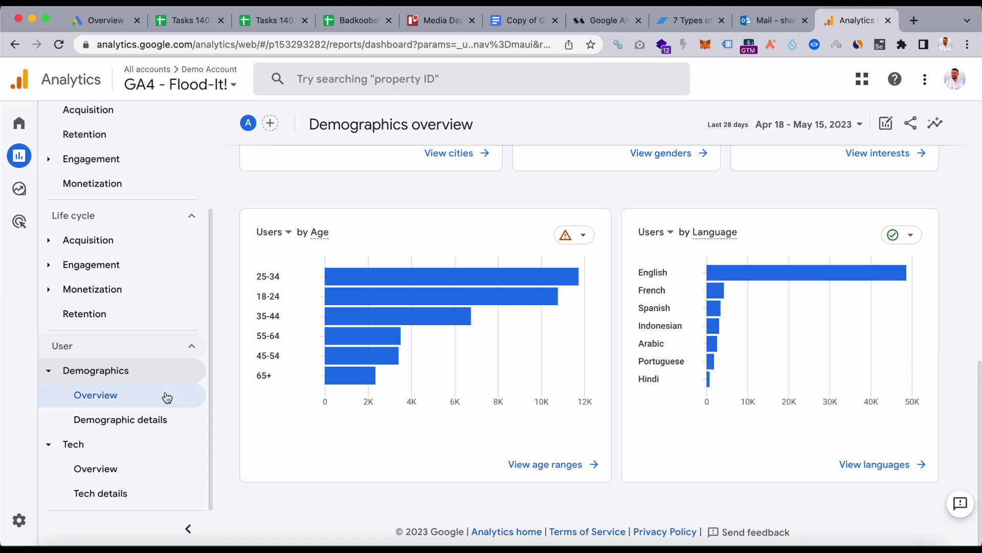
# Open the Demographic details report and examine its country charts and table.
pyautogui.click(143, 426)
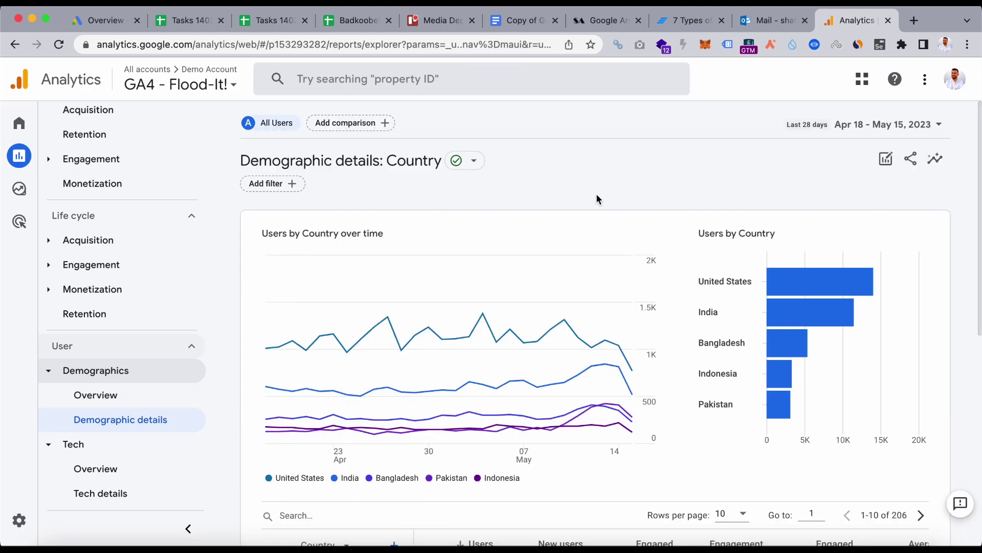
pyautogui.scroll(-1, 597, 193)
pyautogui.moveTo(454, 322)
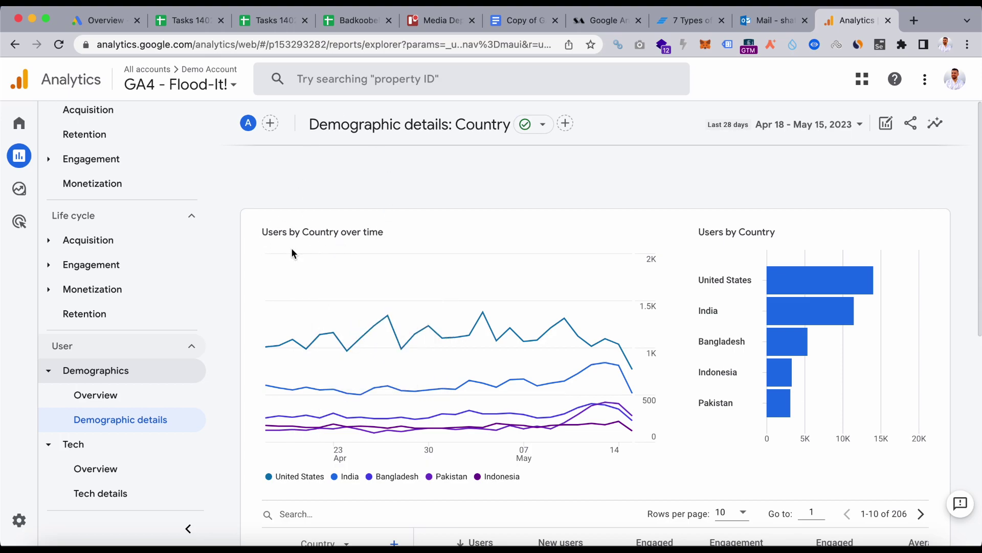
pyautogui.scroll(-2, 435, 224)
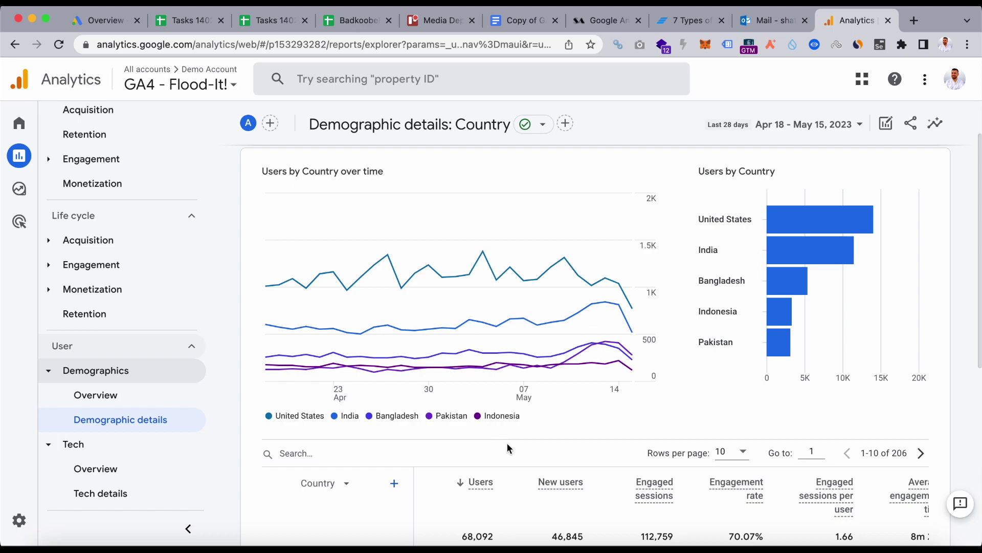
pyautogui.scroll(1, 963, 385)
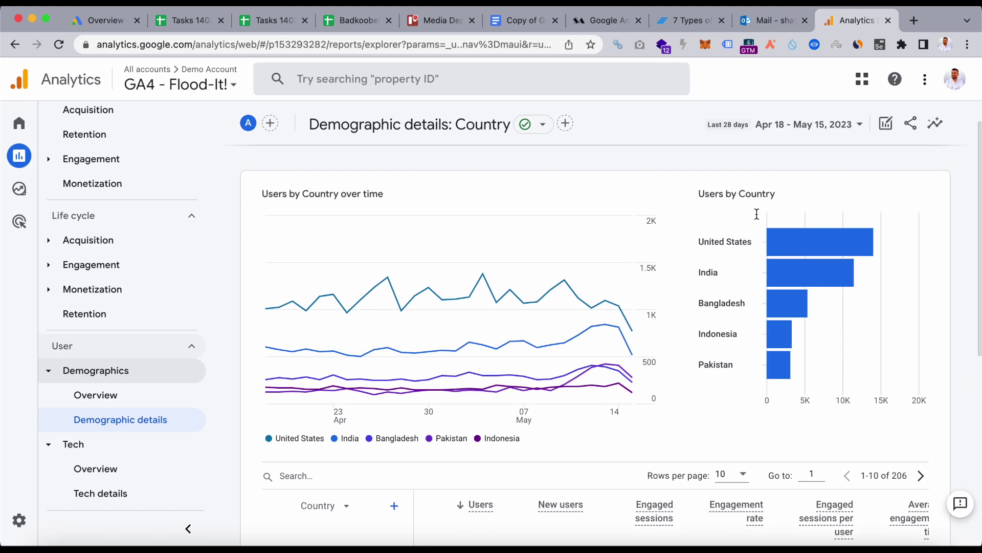
pyautogui.moveTo(742, 367)
pyautogui.scroll(-3, 742, 367)
pyautogui.scroll(-5, 742, 369)
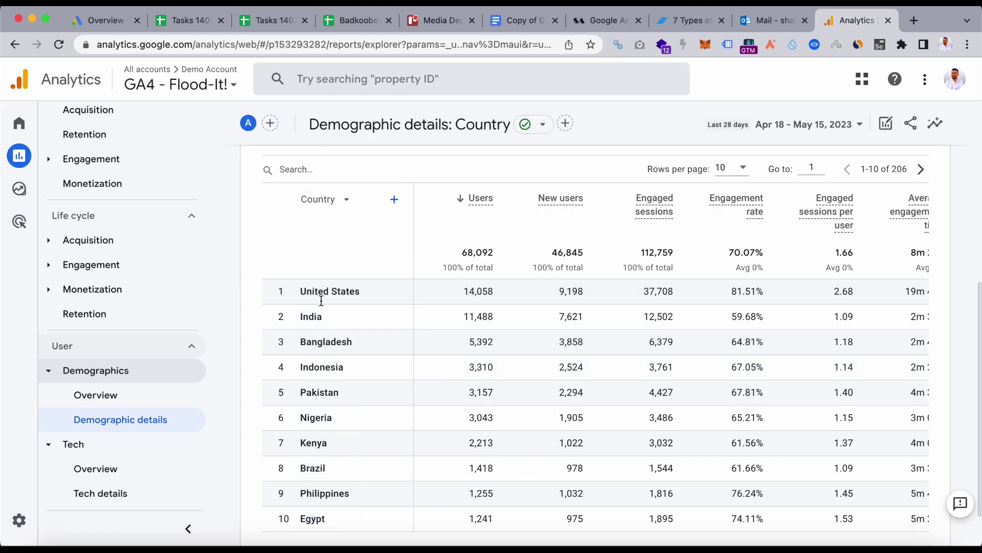
# Look through the primary dimension choices and the secondary dimension categories available for the country table.
pyautogui.click(346, 201)
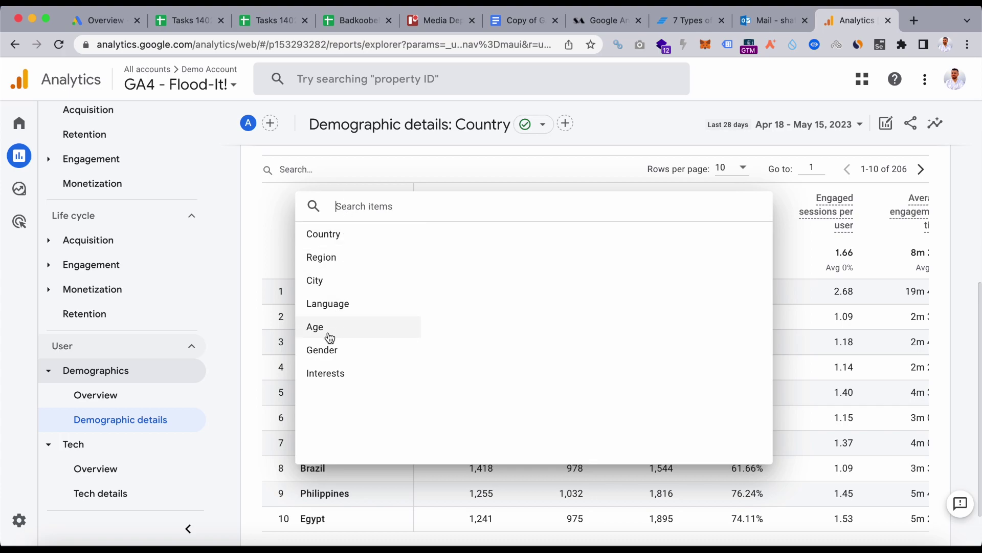
pyautogui.click(274, 247)
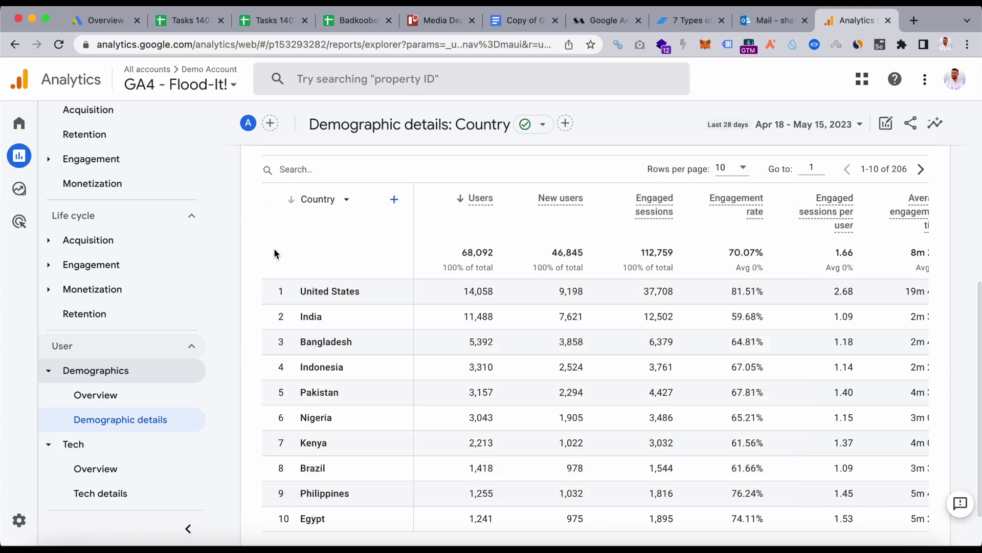
pyautogui.click(395, 200)
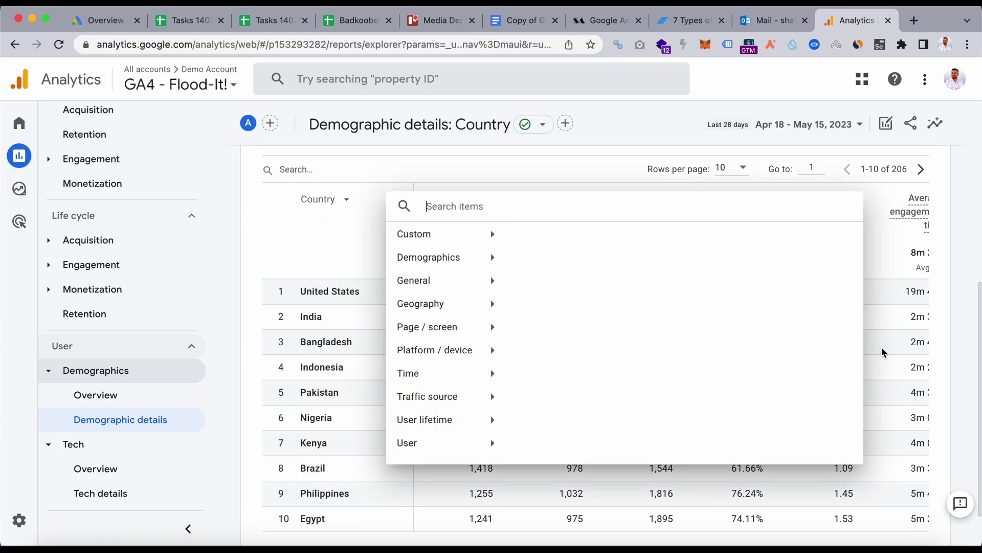
pyautogui.click(963, 290)
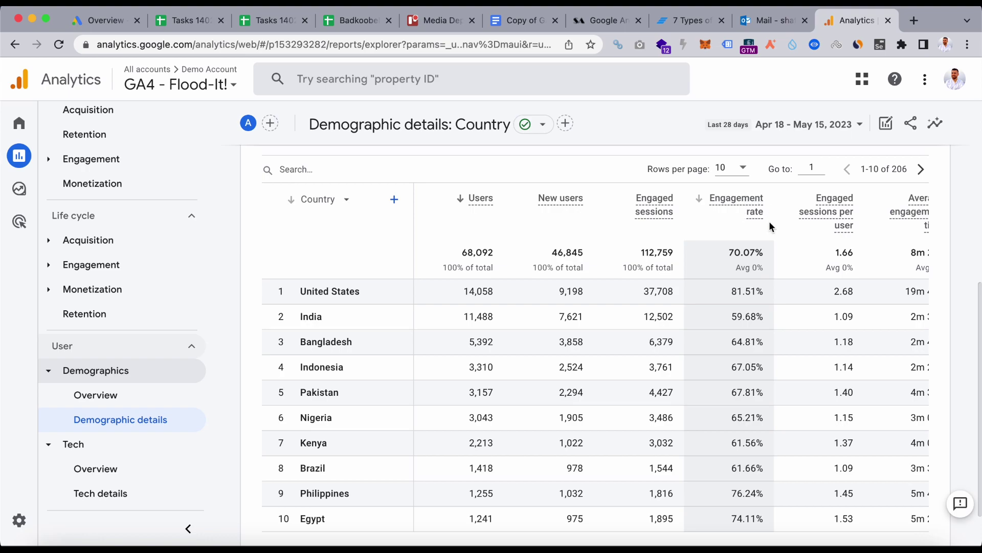
# Examine the country table's further metric columns, from engagement time and event count to conversions and total revenue.
pyautogui.hscroll(3, 800, 253)
pyautogui.hscroll(6, 801, 252)
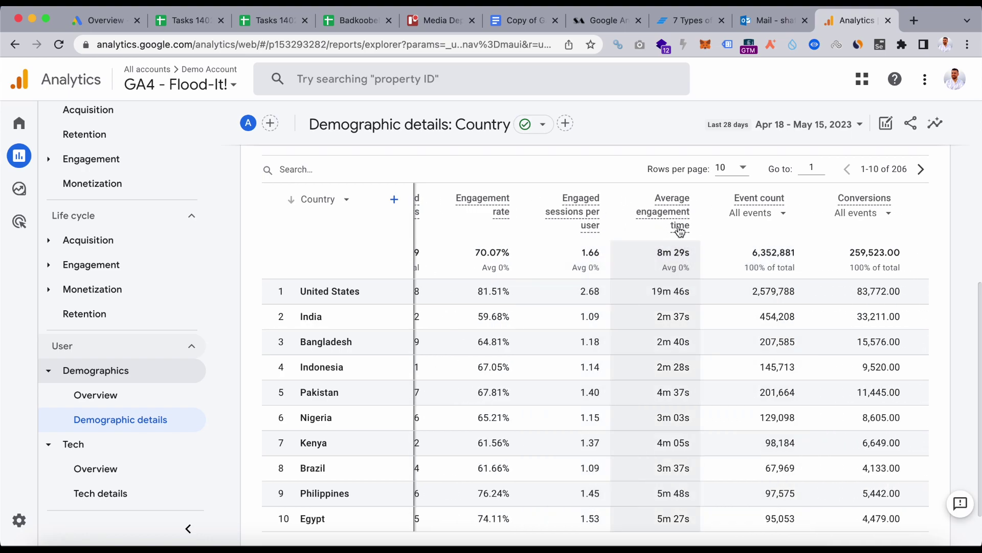
pyautogui.hscroll(3, 778, 220)
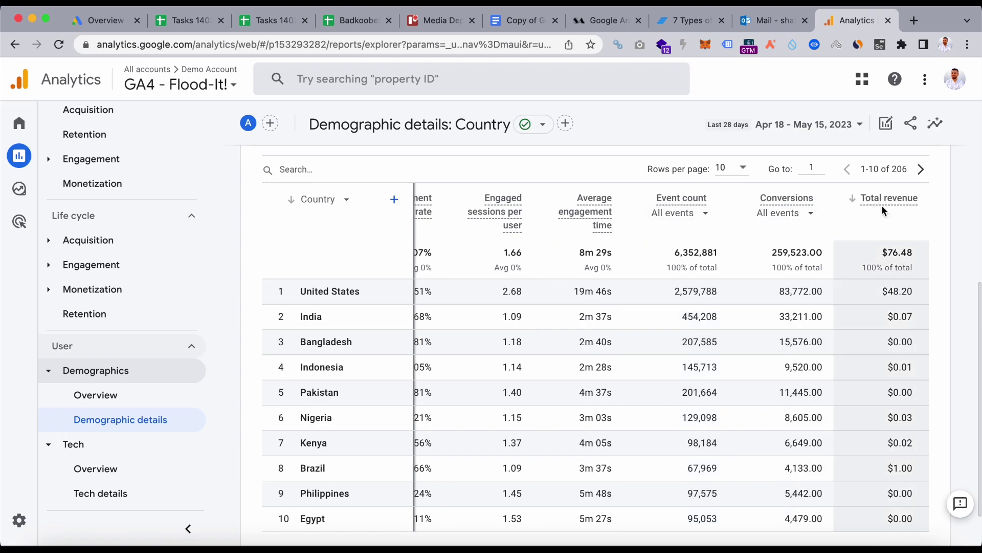
# Open the Tech overview report and examine its platform, operating system, browser and device category cards.
pyautogui.click(113, 470)
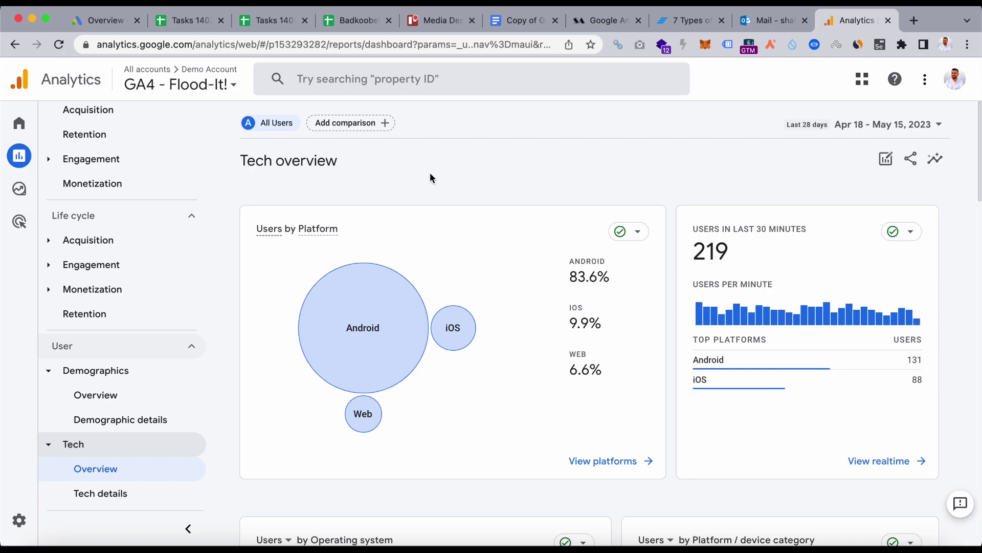
pyautogui.moveTo(363, 321)
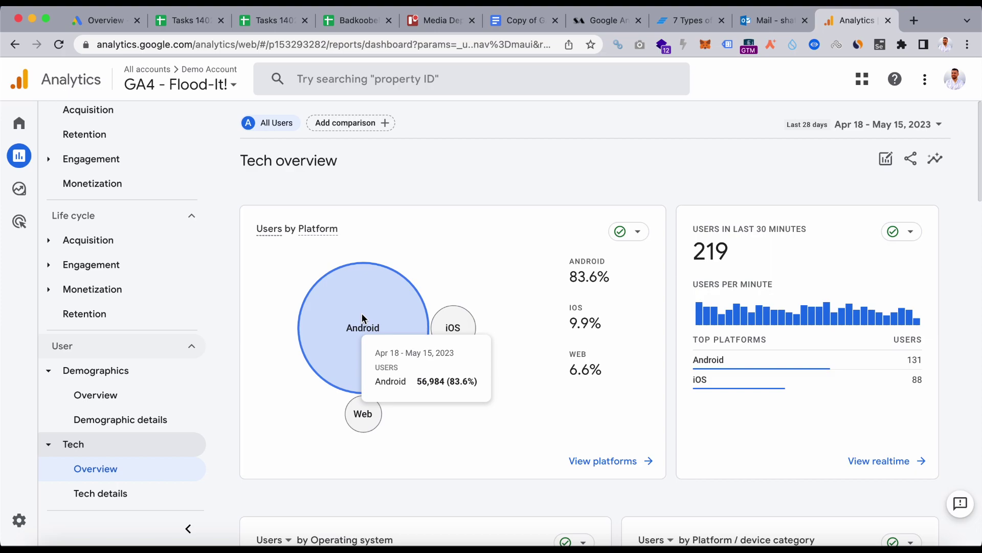
pyautogui.moveTo(453, 333)
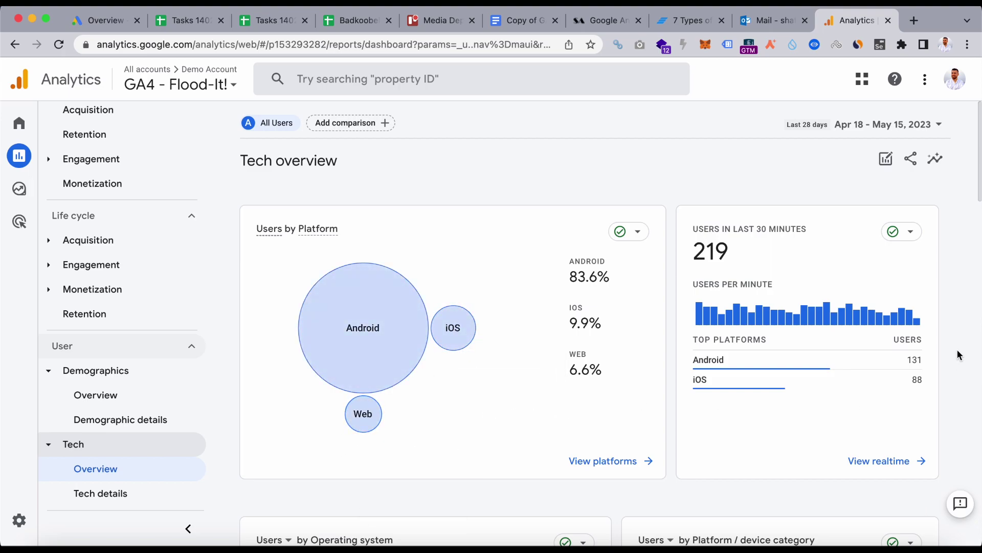
pyautogui.scroll(-1, 956, 350)
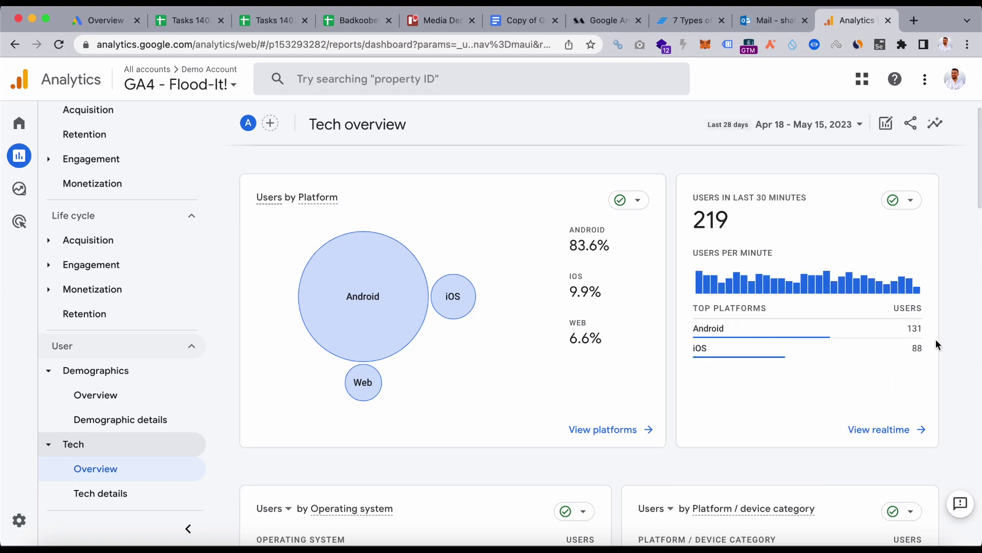
pyautogui.scroll(-5, 936, 344)
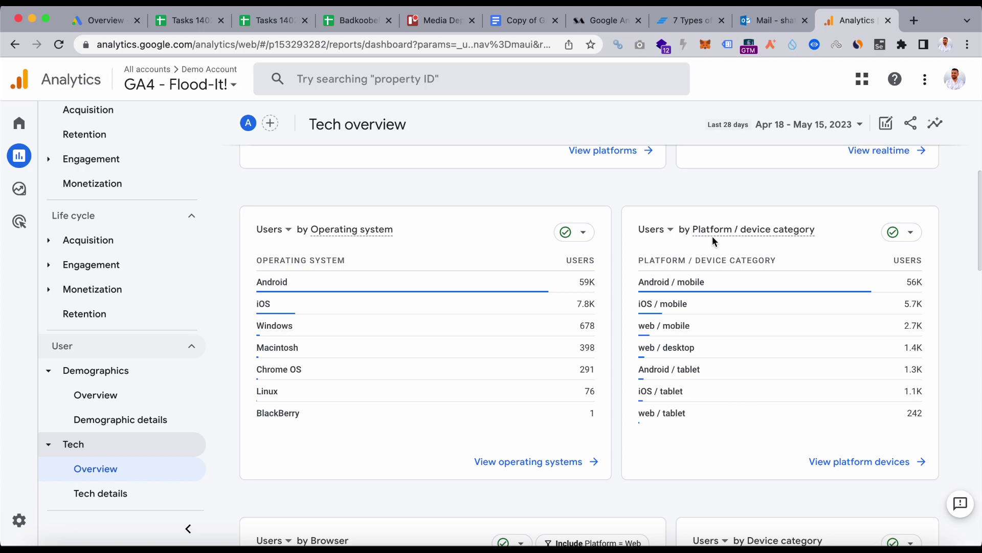
pyautogui.scroll(-1, 757, 437)
pyautogui.scroll(-4, 757, 437)
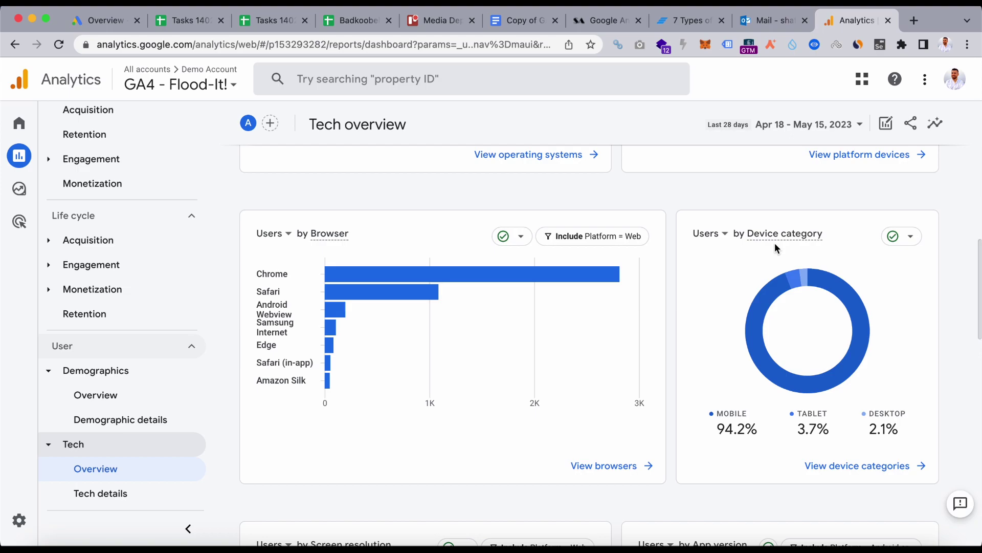
# Examine the Tech overview cards for screen resolution, app version, latest app release, app stability and device model.
pyautogui.scroll(-7, 796, 462)
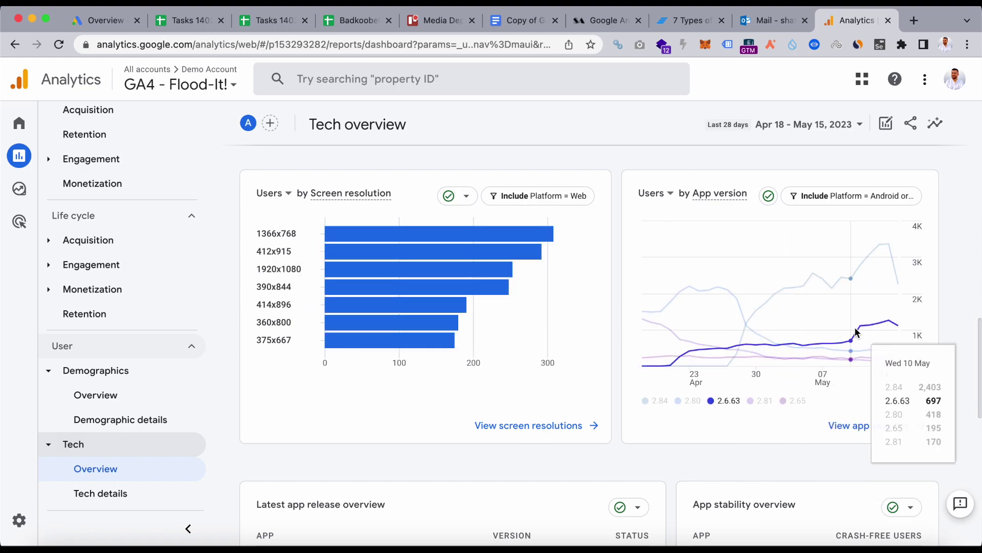
pyautogui.scroll(-5, 857, 332)
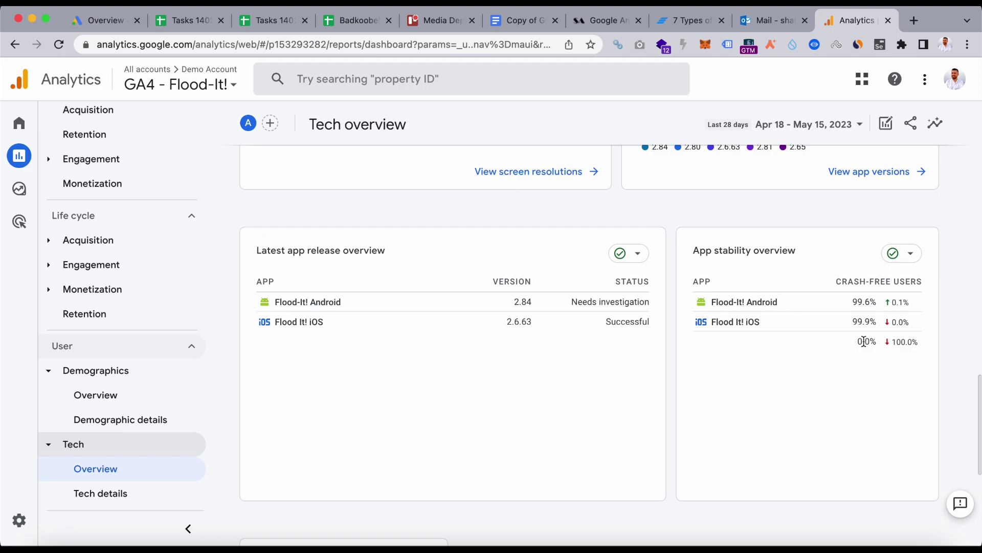
pyautogui.scroll(-5, 718, 449)
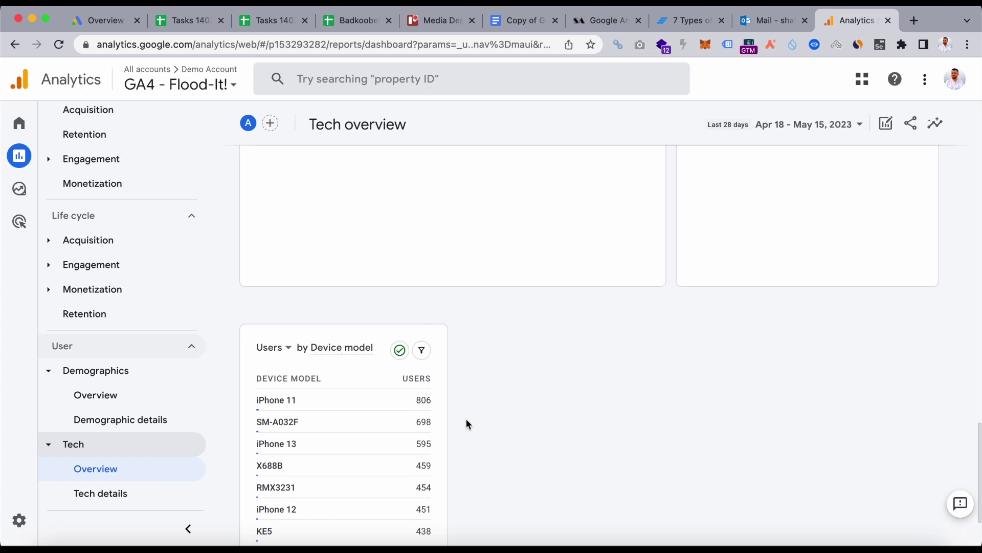
pyautogui.scroll(-1, 466, 423)
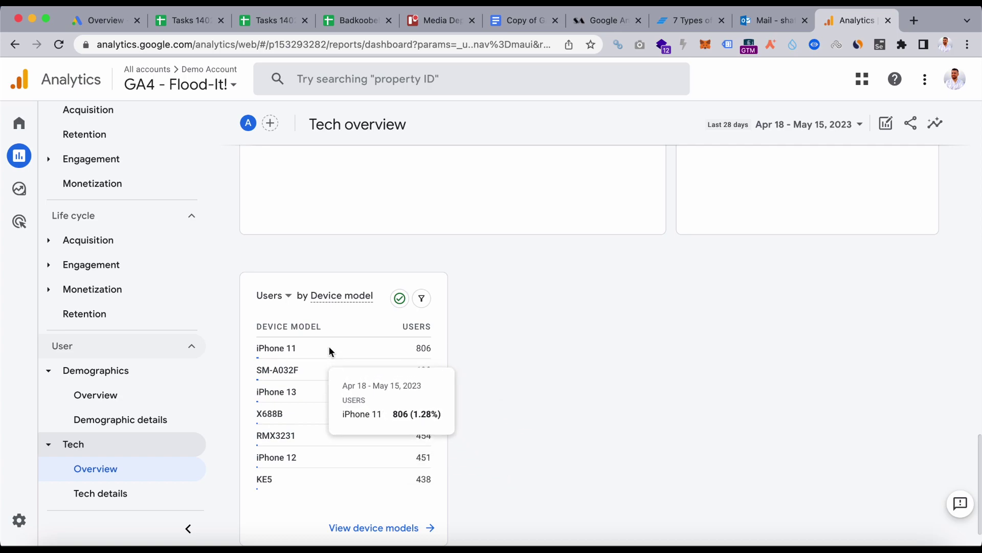
# Open the Tech details report and review its browser data and the primary dimension choices for its table.
pyautogui.scroll(8, 452, 358)
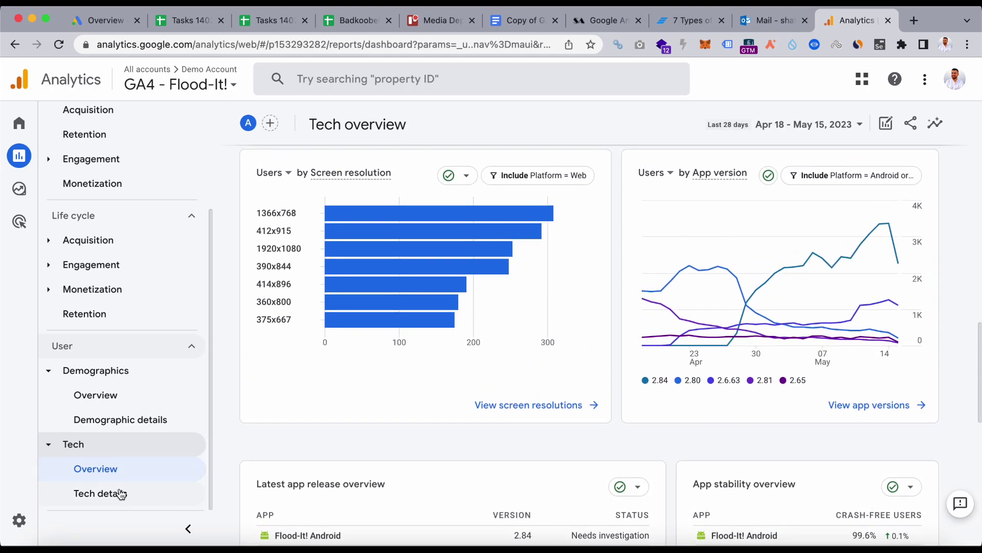
pyautogui.moveTo(354, 280)
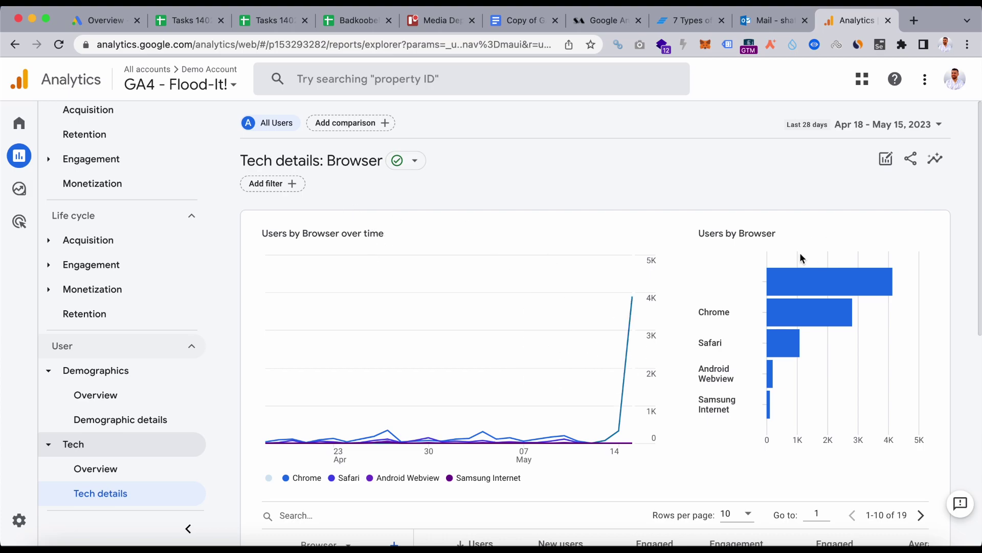
pyautogui.scroll(-2, 834, 448)
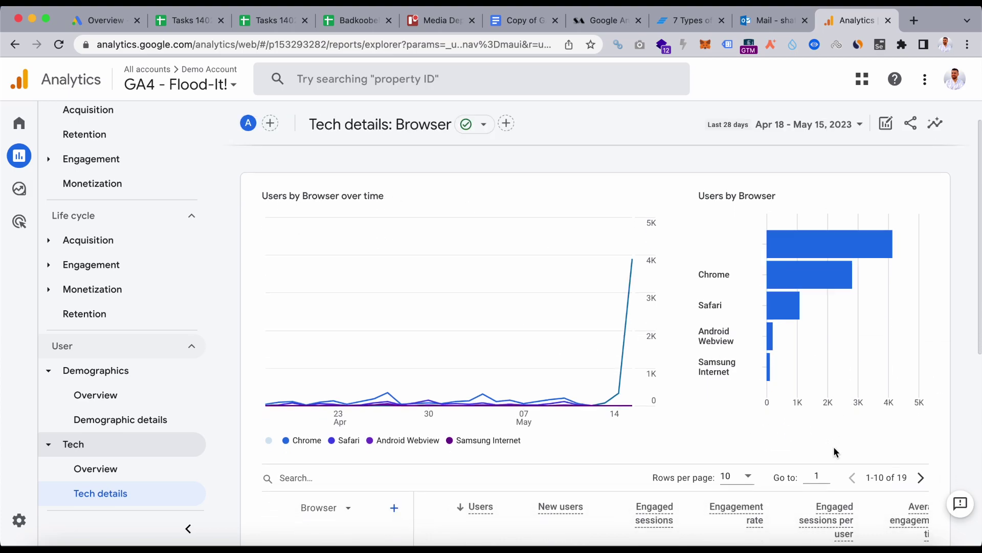
pyautogui.scroll(-8, 831, 376)
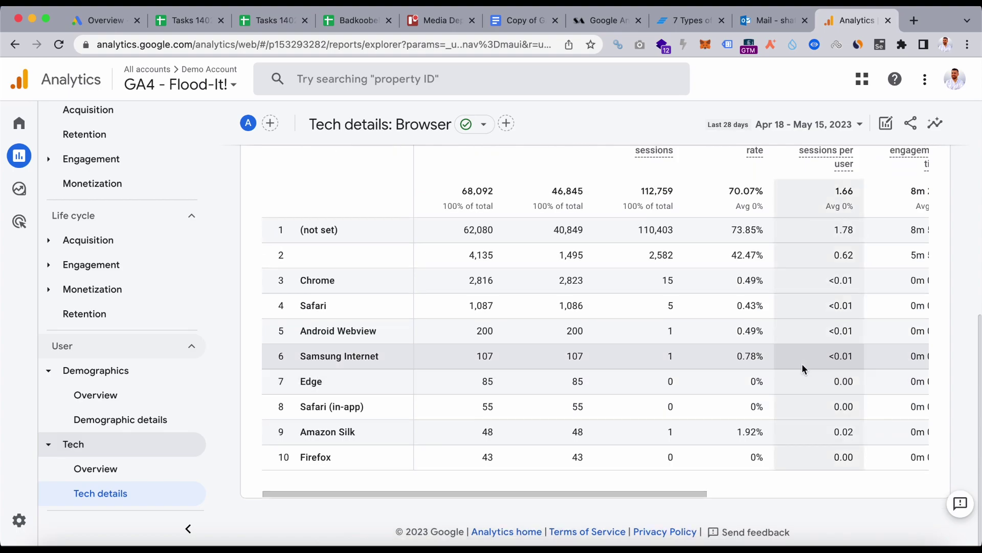
pyautogui.scroll(2, 576, 281)
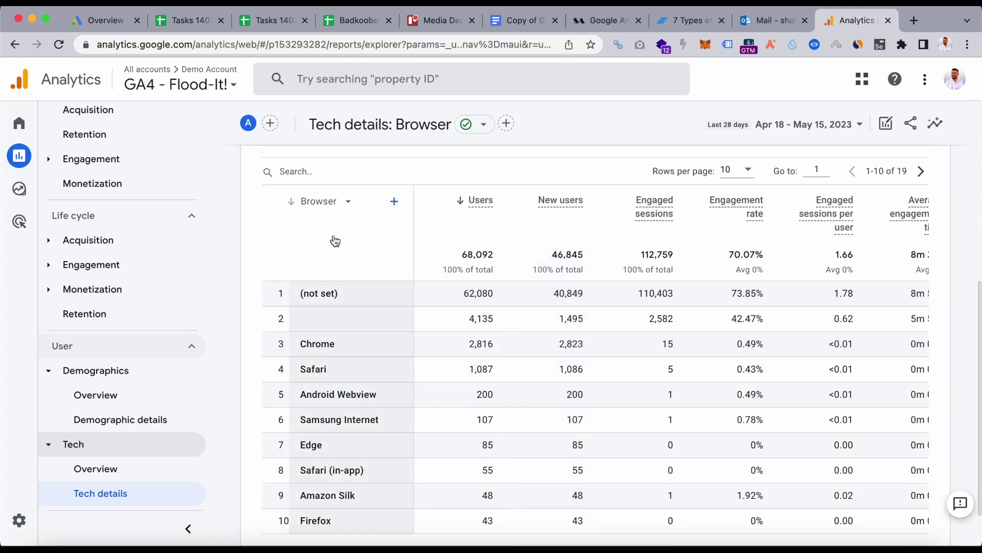
pyautogui.click(338, 217)
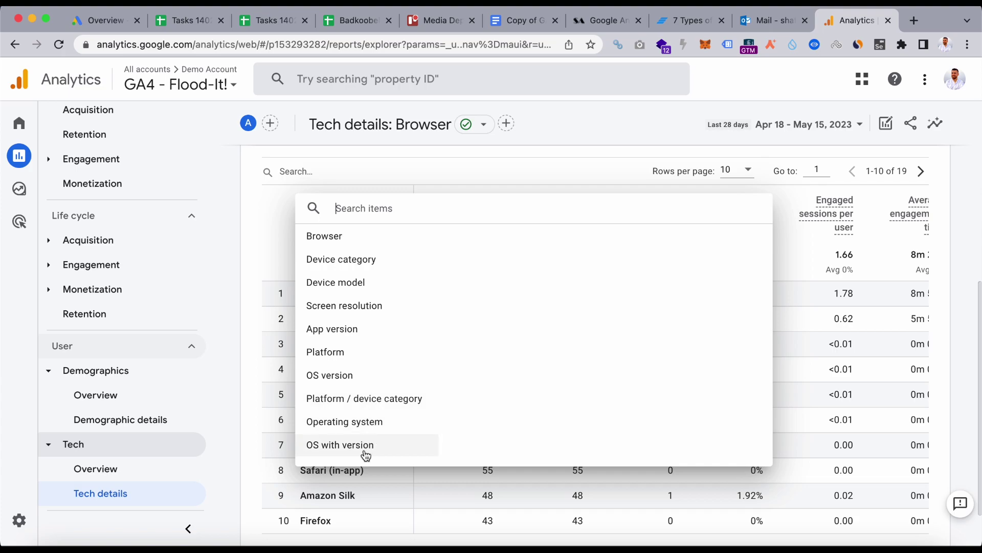
# Review the secondary dimension categories available for the Tech details browser table and close the list.
pyautogui.click(256, 265)
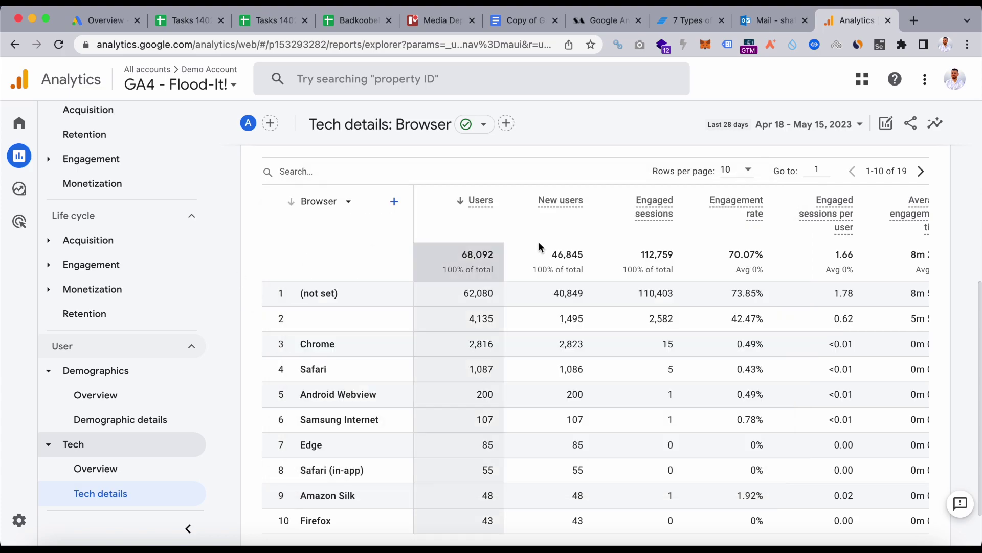
pyautogui.click(399, 207)
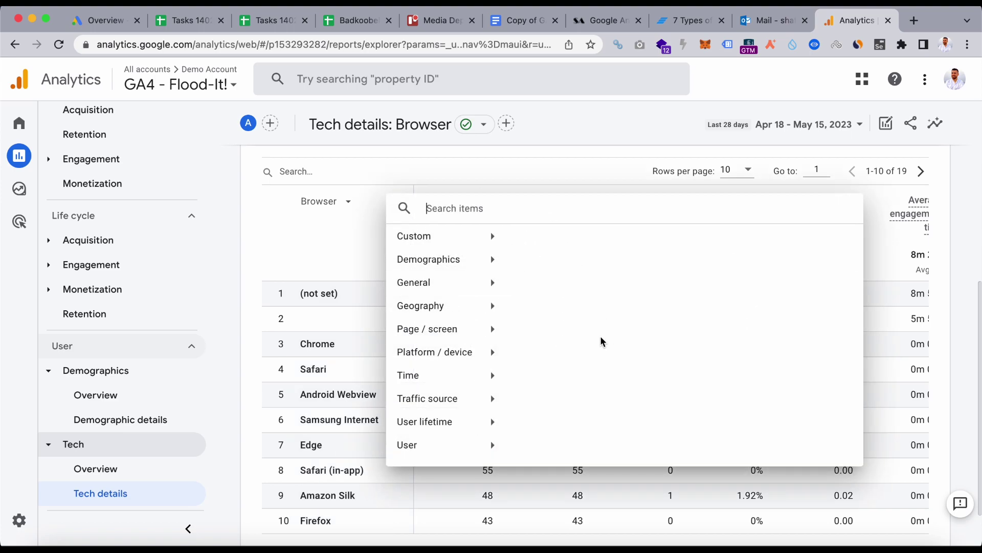
pyautogui.click(961, 309)
# Start a new Free form exploration from the Explorations page of the GA4 - Google Merch Shop property.
pyautogui.scroll(-2, 960, 310)
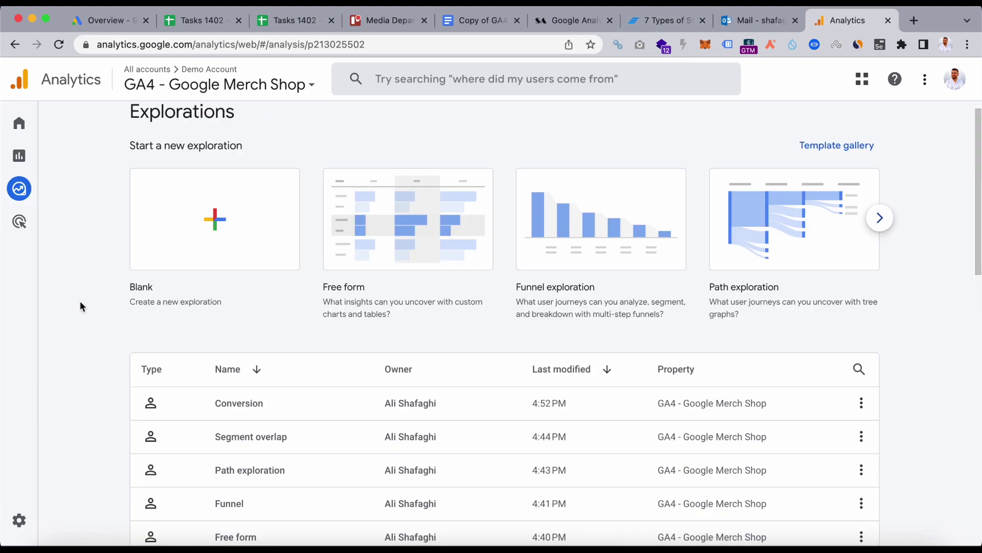
pyautogui.scroll(1, 80, 306)
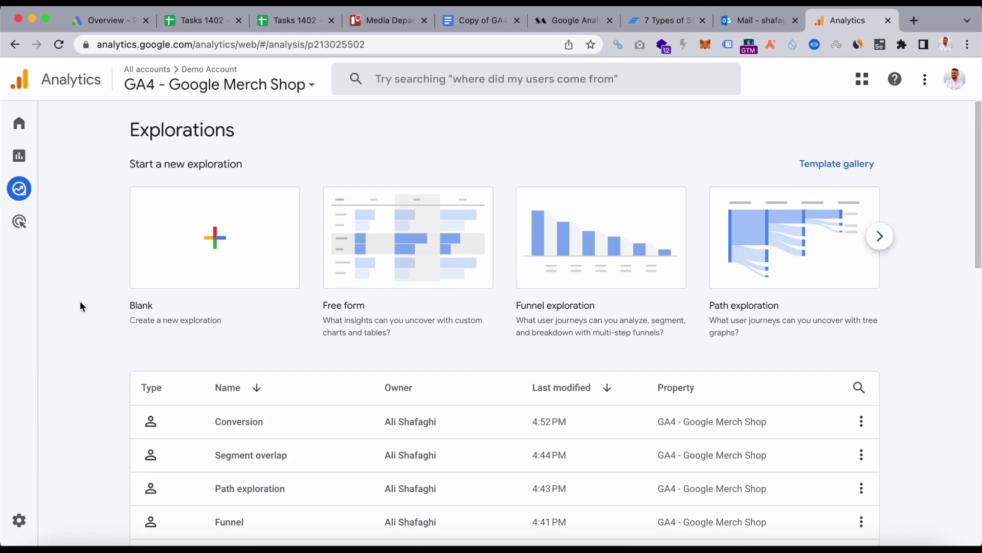
pyautogui.doubleClick(179, 128)
pyautogui.click(79, 214)
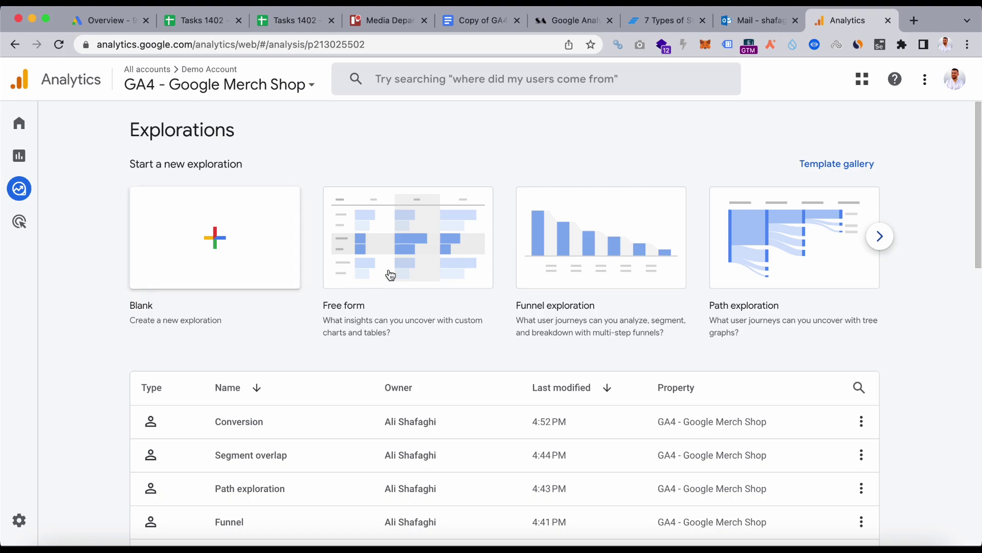
pyautogui.click(365, 262)
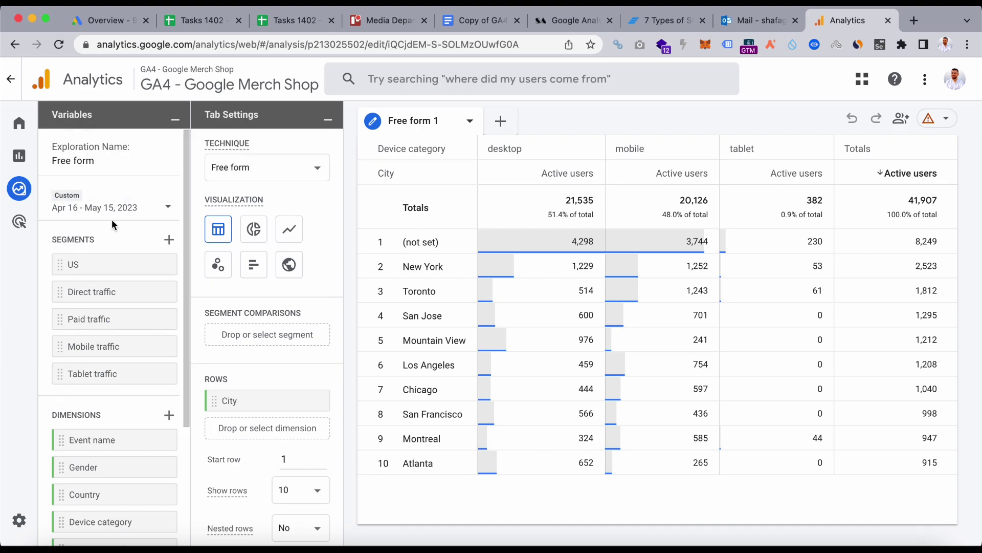
# Review the exploration's name, date range choices, and its segments, dimensions and metrics without changing them.
pyautogui.click(107, 159)
pyautogui.doubleClick(82, 156)
pyautogui.tripleClick(82, 155)
pyautogui.click(122, 165)
pyautogui.click(168, 207)
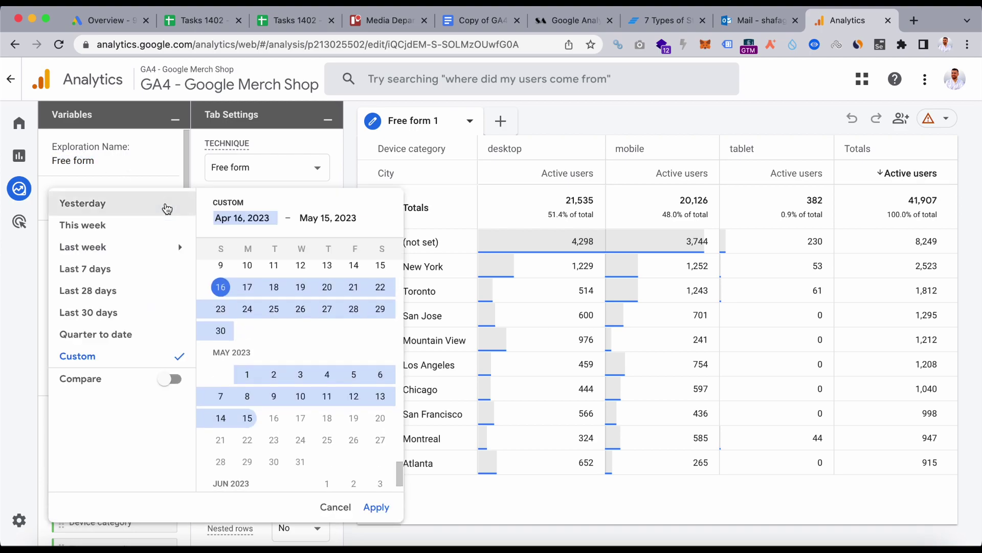
pyautogui.click(153, 176)
pyautogui.scroll(-2, 113, 337)
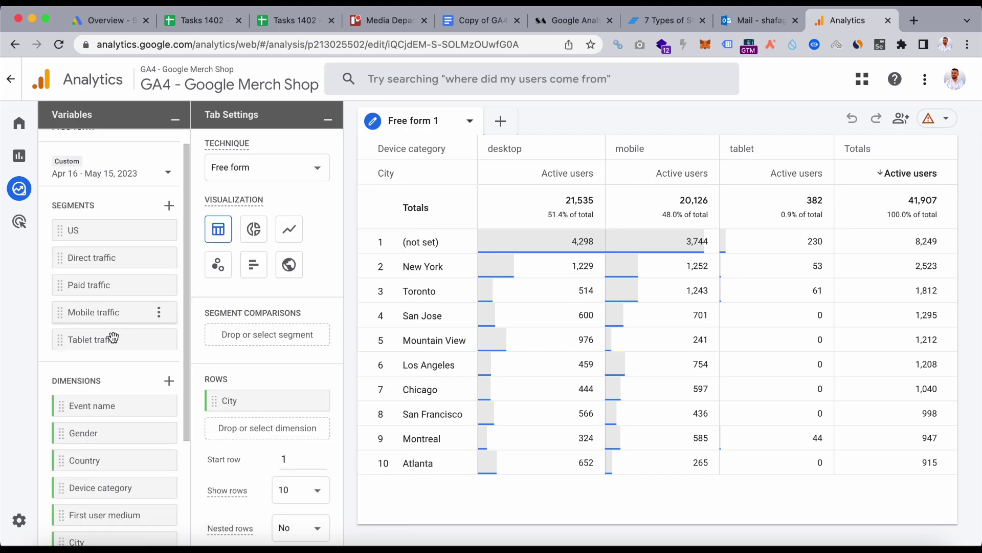
pyautogui.scroll(-3, 113, 338)
pyautogui.scroll(4, 129, 377)
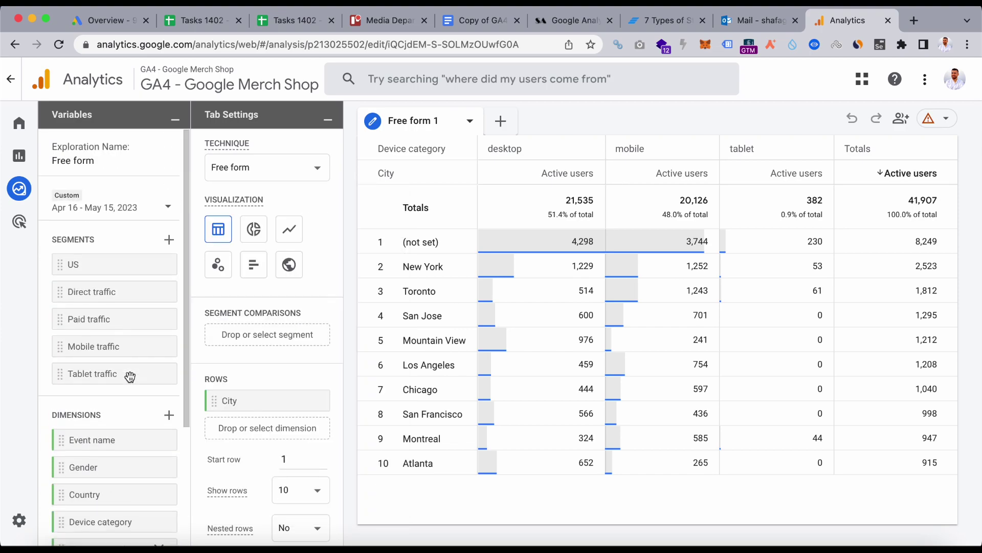
# Review the custom segment types and general suggested segments offered for a new segment, and leave without creating one.
pyautogui.click(169, 240)
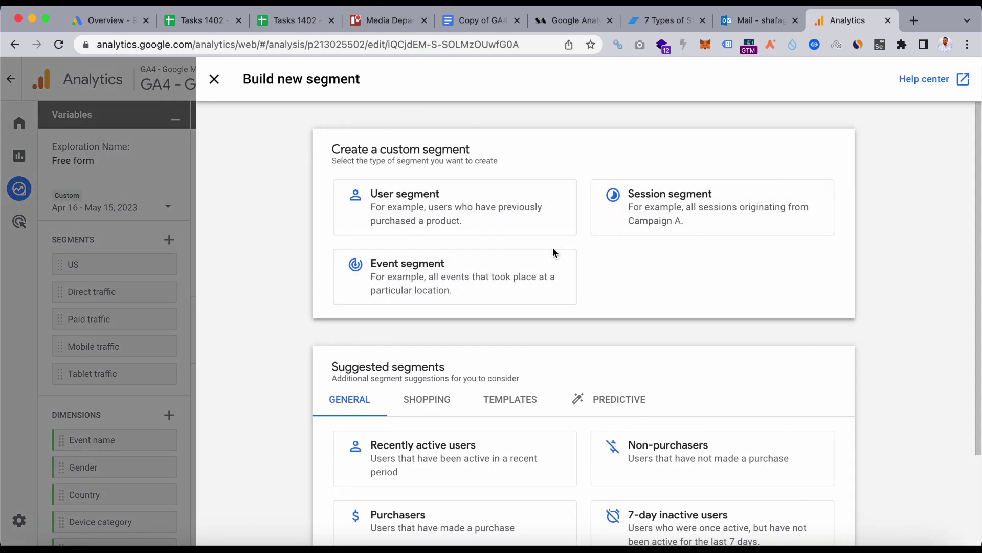
pyautogui.scroll(-3, 553, 252)
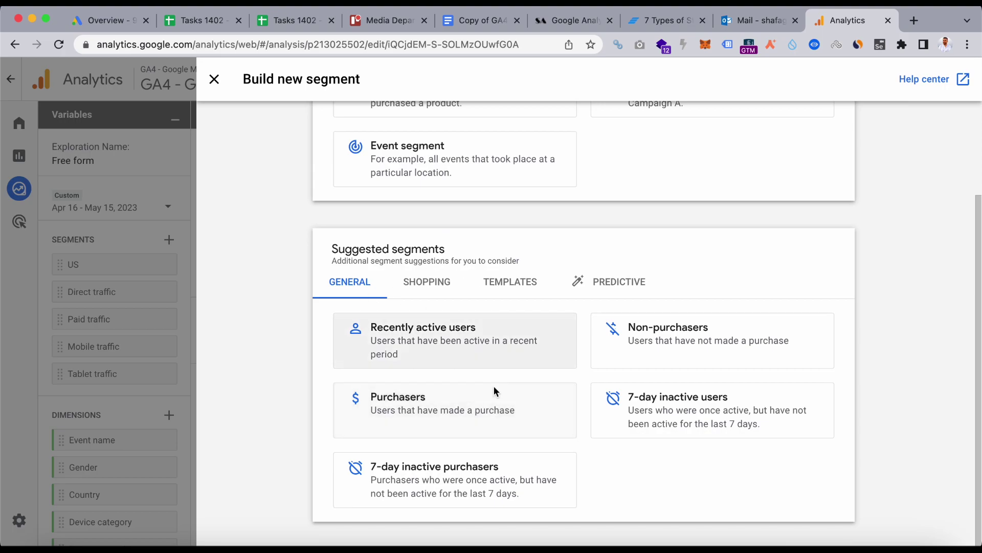
pyautogui.click(112, 350)
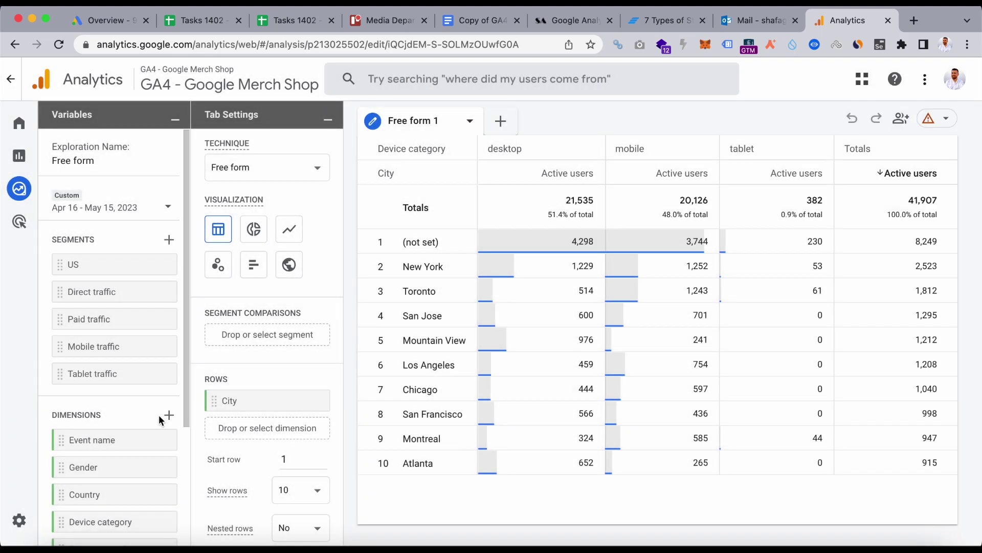
# Open the dimension selection, search it for "session", and clear the search.
pyautogui.click(169, 414)
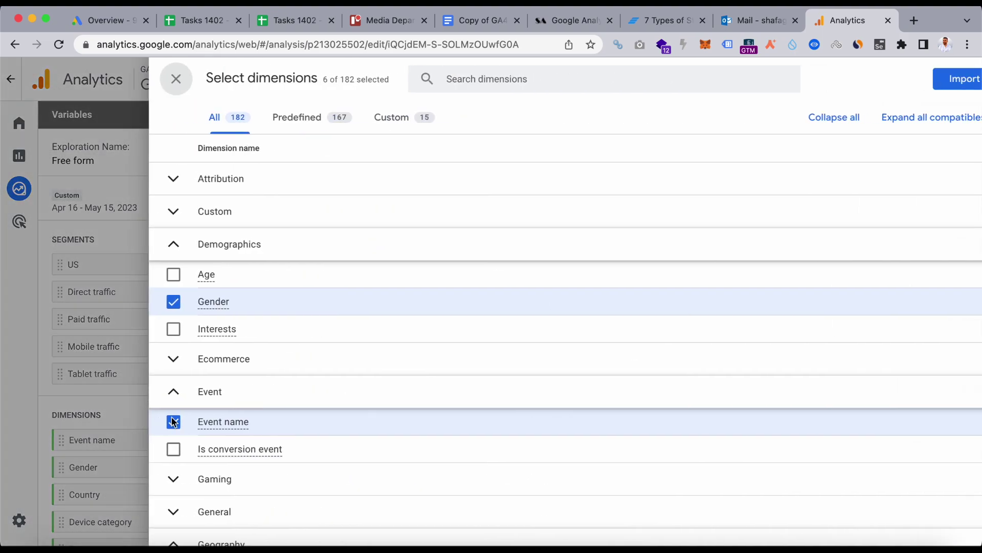
pyautogui.click(528, 80)
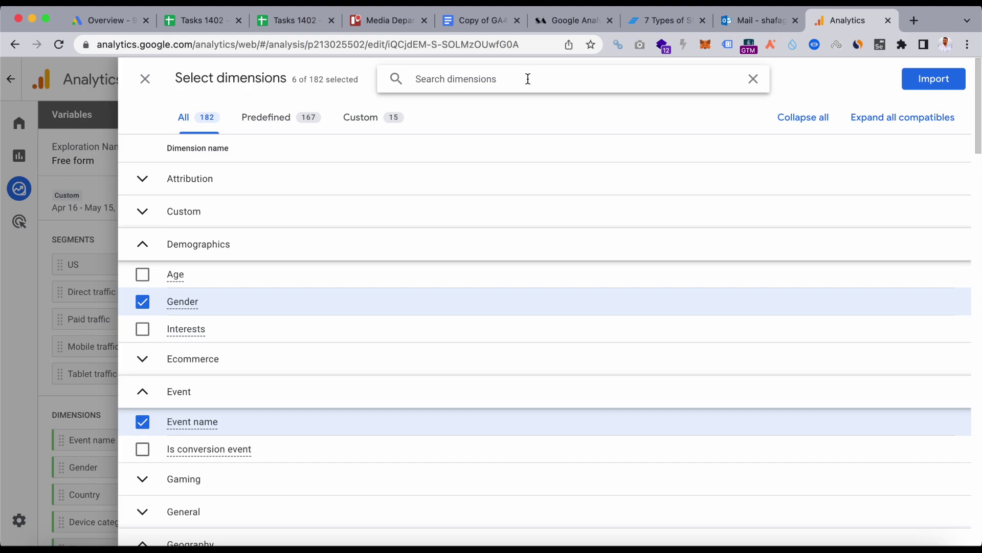
pyautogui.write('session')
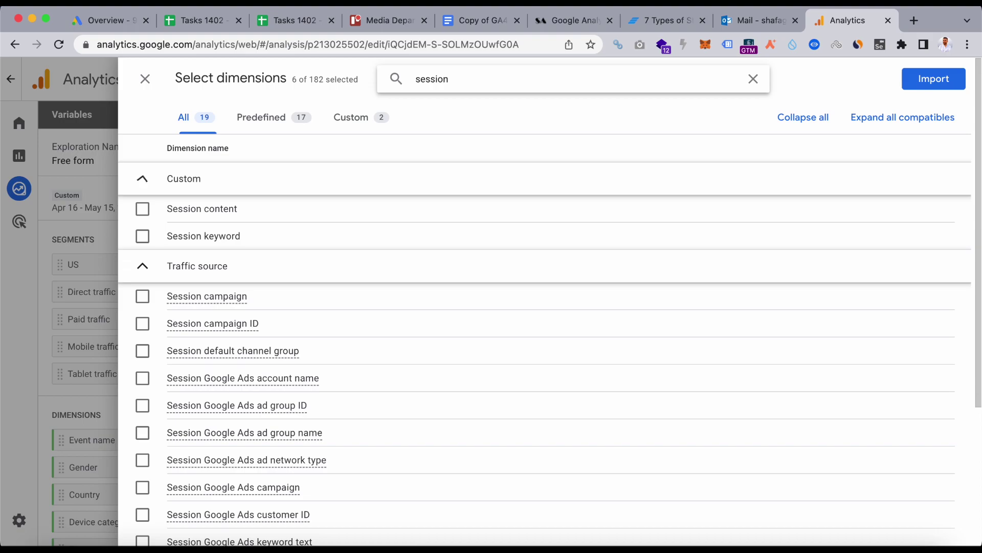
pyautogui.press('BackSpace')
pyautogui.press('BackSpace')
pyautogui.press('BackSpace')
pyautogui.press('BackSpace')
pyautogui.press('BackSpace')
pyautogui.press('BackSpace')
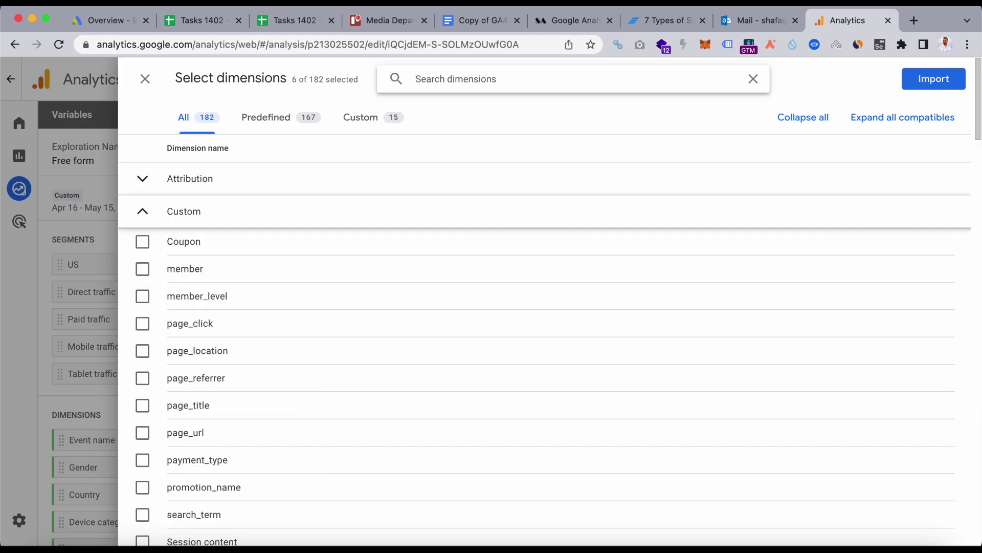
# Search the dimensions for "page" and import page_location, page_referrer and page_title into the exploration.
pyautogui.write('page')
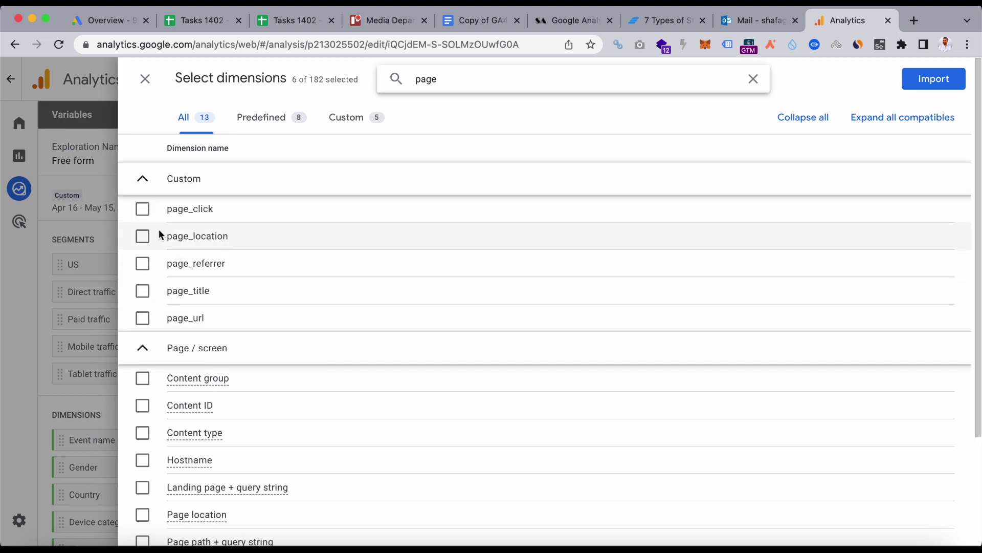
pyautogui.click(158, 235)
pyautogui.click(158, 263)
pyautogui.click(159, 290)
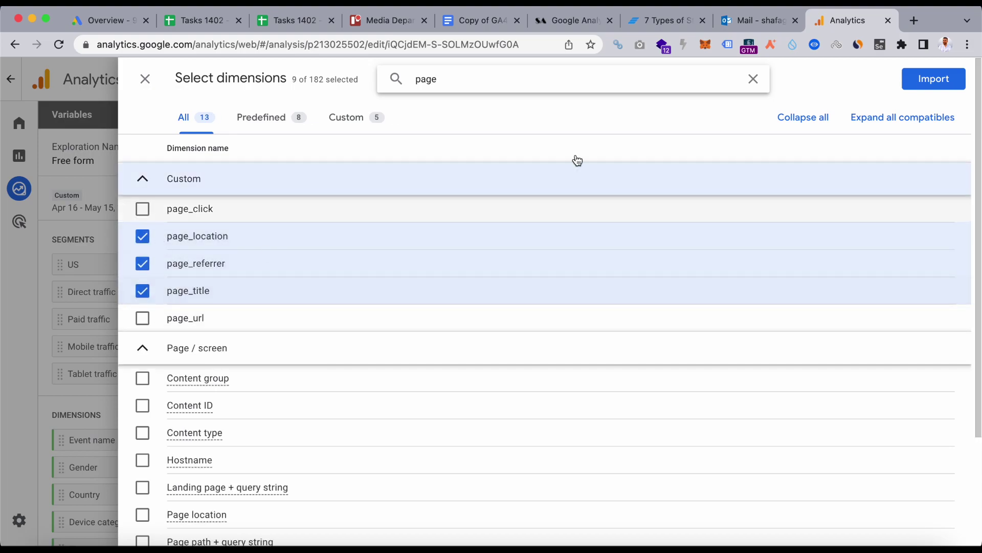
pyautogui.click(950, 80)
# Search the metrics for "session" and import Events per session, Views per session and Engaged sessions per user.
pyautogui.scroll(-5, 115, 430)
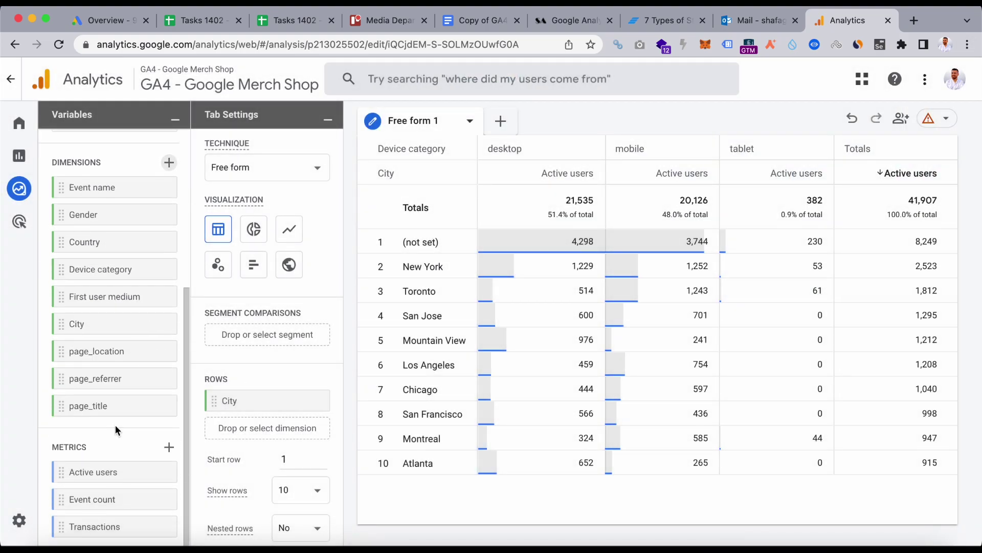
pyautogui.click(169, 446)
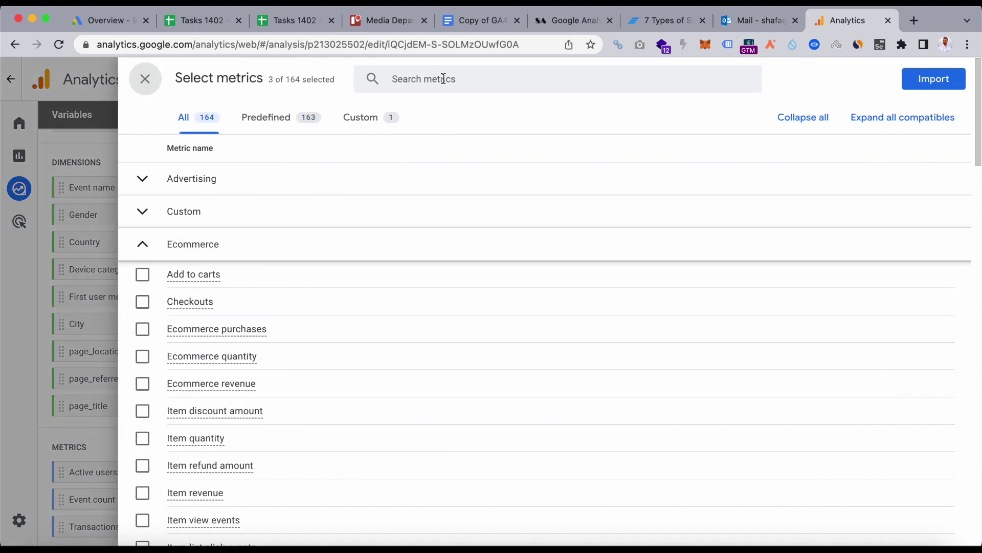
pyautogui.click(443, 78)
pyautogui.write('session')
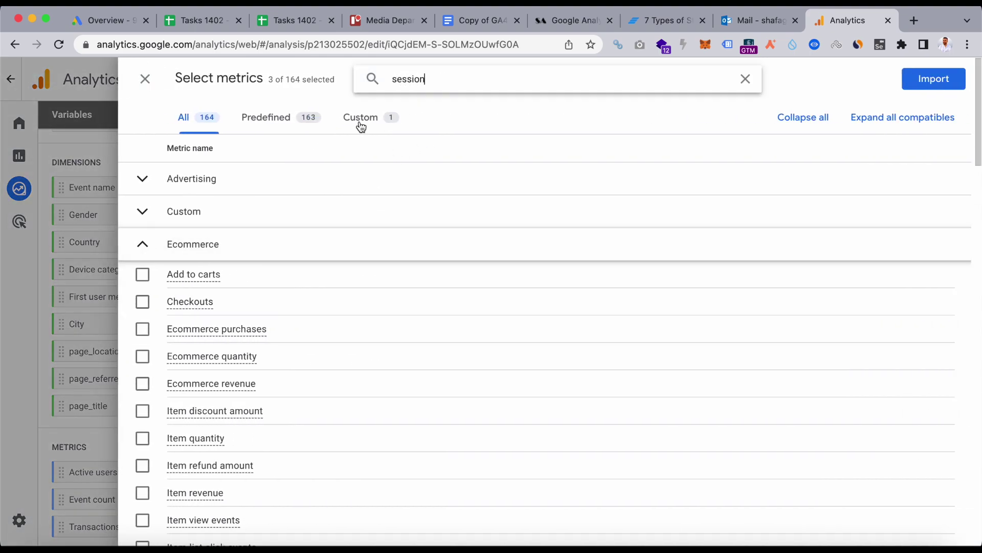
pyautogui.click(244, 207)
pyautogui.click(215, 281)
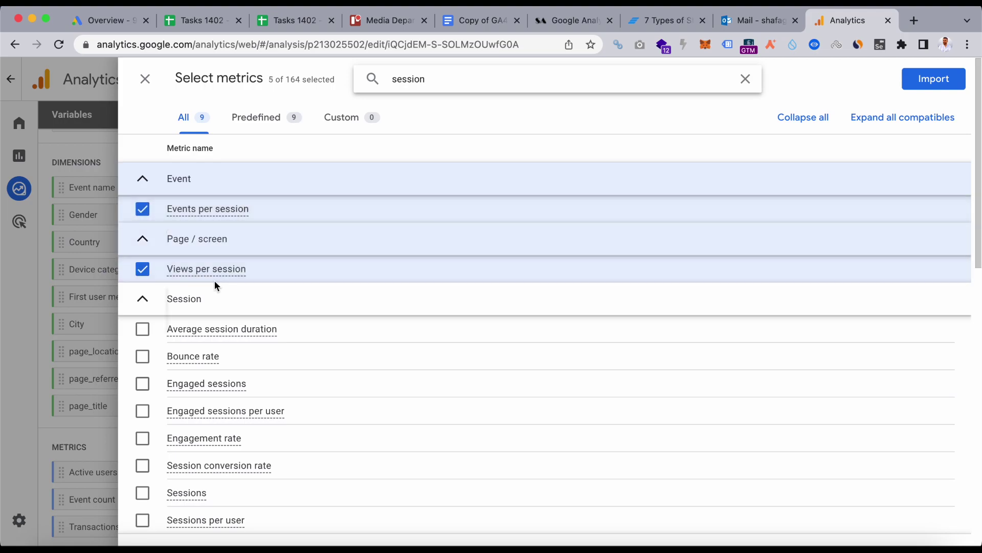
pyautogui.moveTo(214, 280)
pyautogui.moveTo(207, 339); pyautogui.dragTo(171, 401)
pyautogui.click(164, 422)
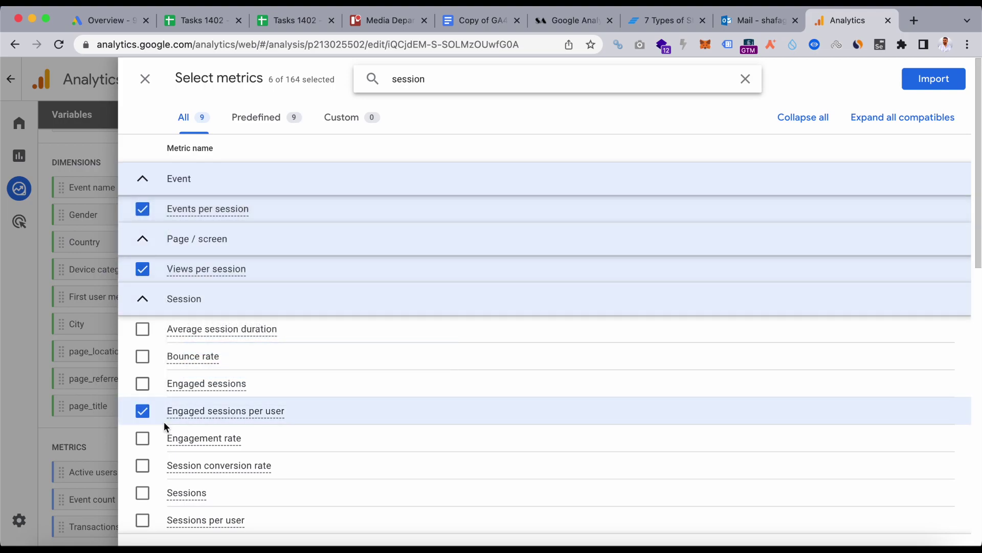
pyautogui.click(937, 81)
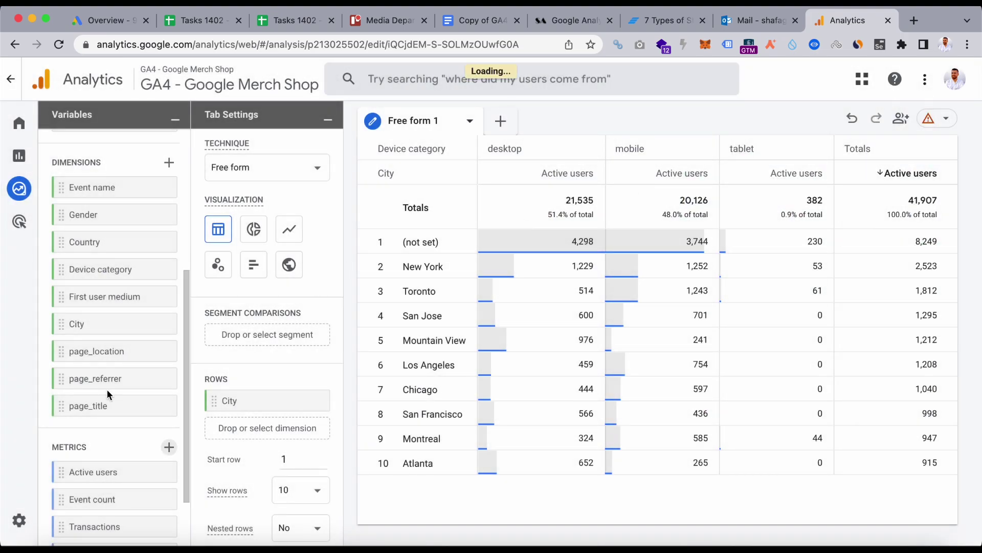
# Review the available exploration techniques and the tab settings for segment comparisons, rows, columns and values.
pyautogui.scroll(5, 159, 373)
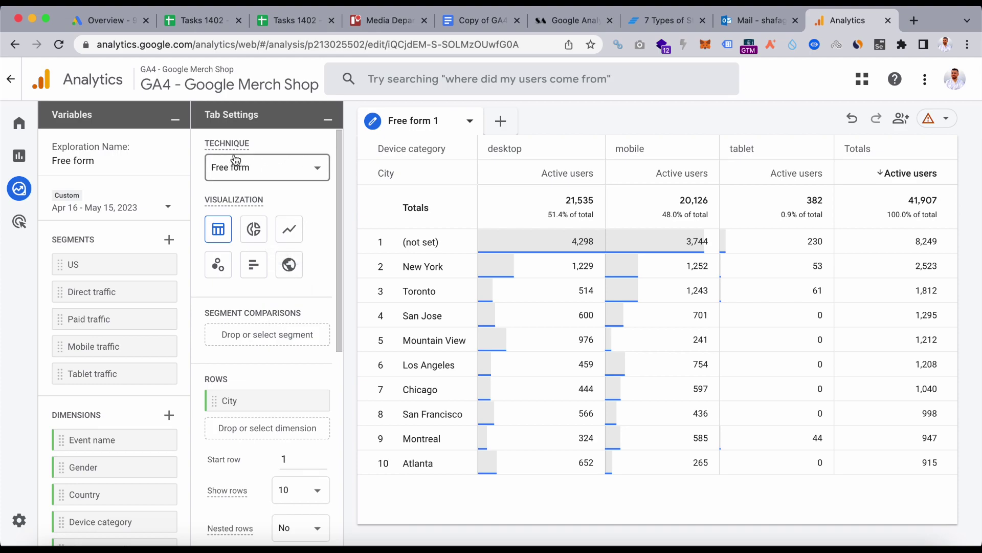
pyautogui.click(310, 173)
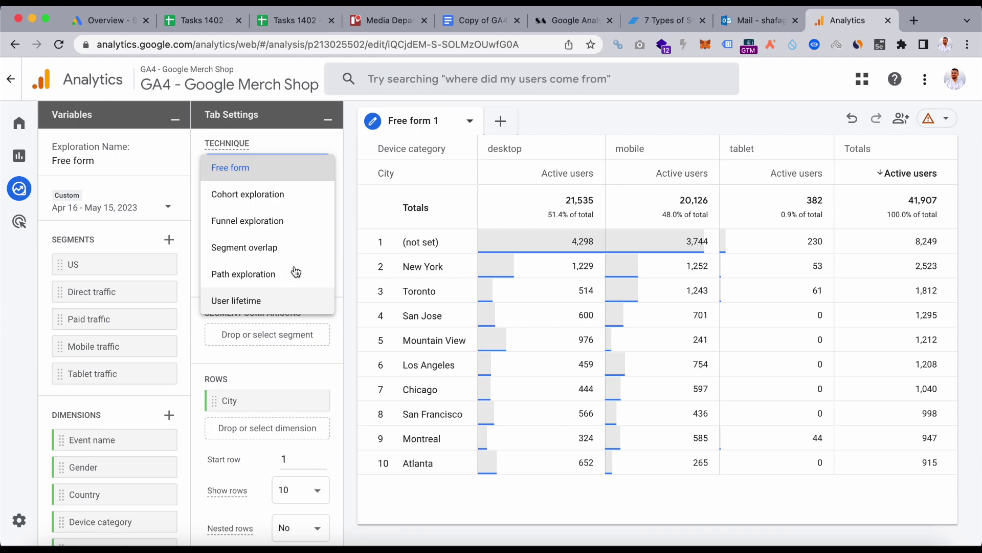
pyautogui.click(337, 137)
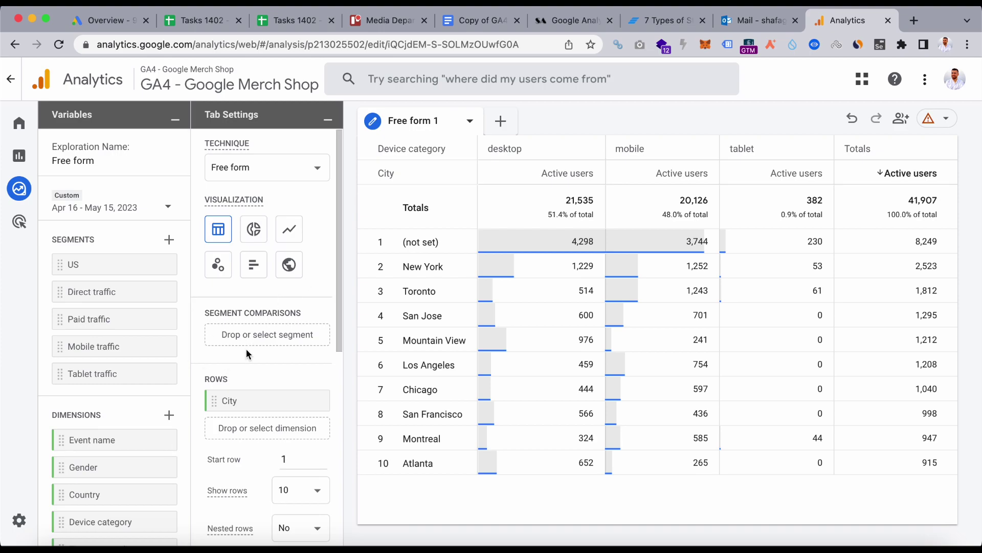
pyautogui.scroll(-3, 225, 378)
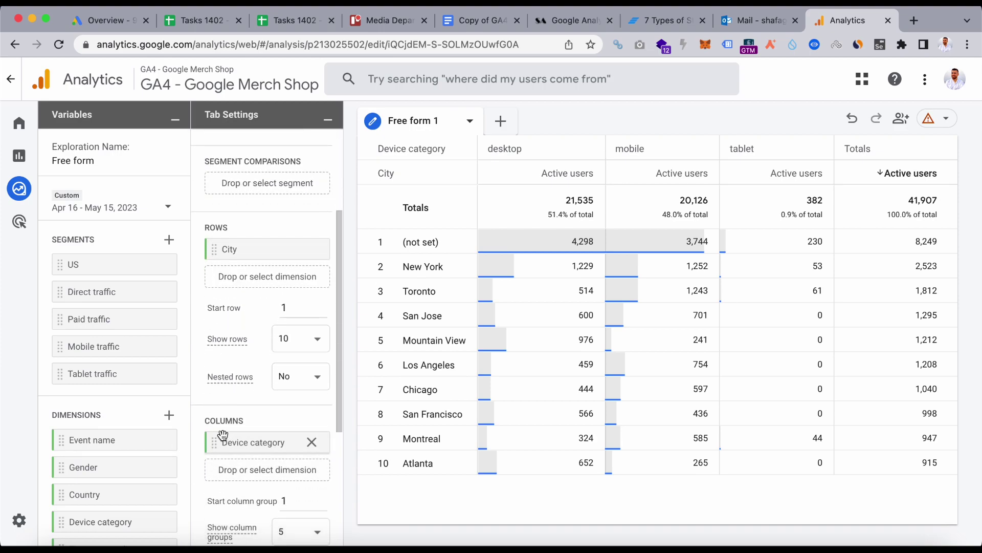
pyautogui.scroll(3, 238, 417)
pyautogui.scroll(-6, 114, 470)
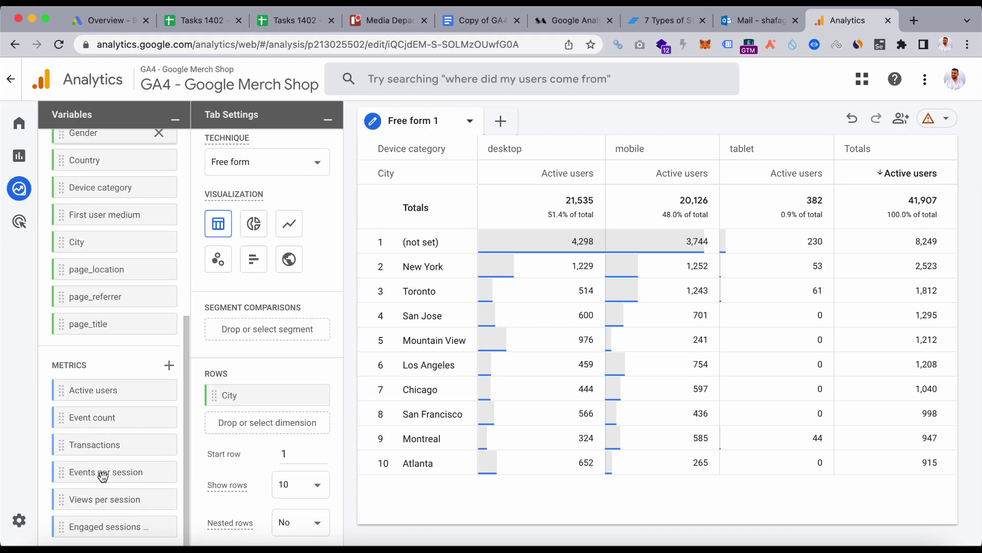
pyautogui.scroll(-7, 237, 453)
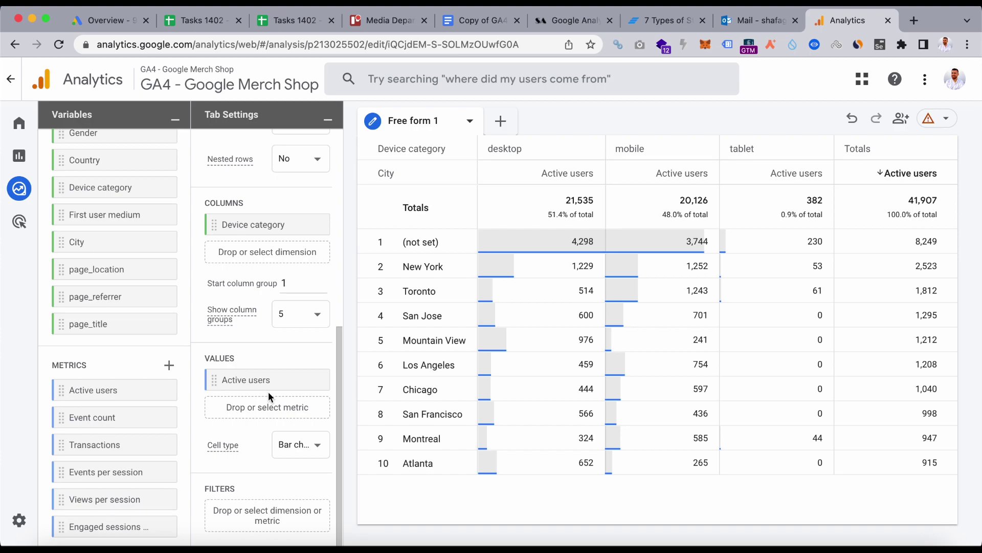
# Try the plain text cell type for the Active users values and switch the cells to heat map.
pyautogui.moveTo(255, 456)
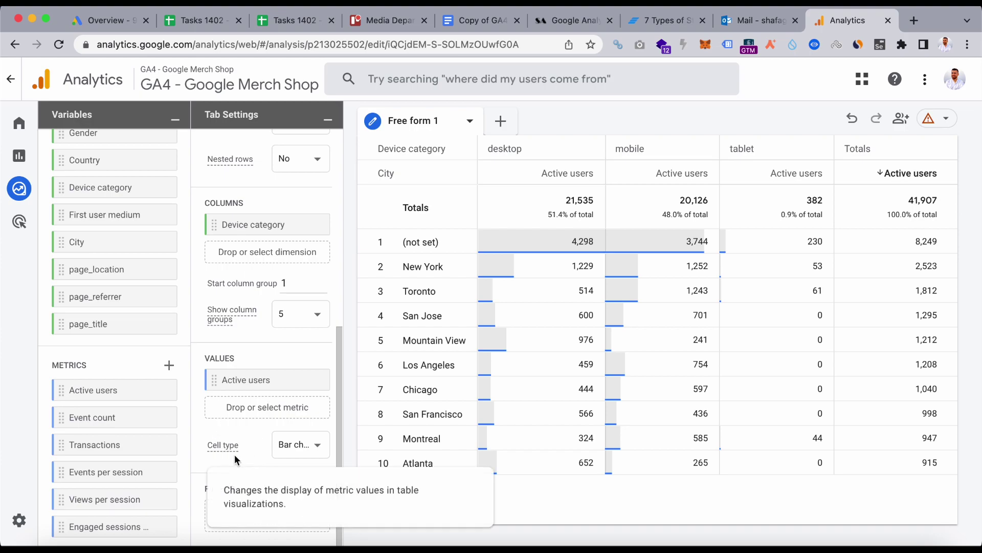
pyautogui.click(313, 445)
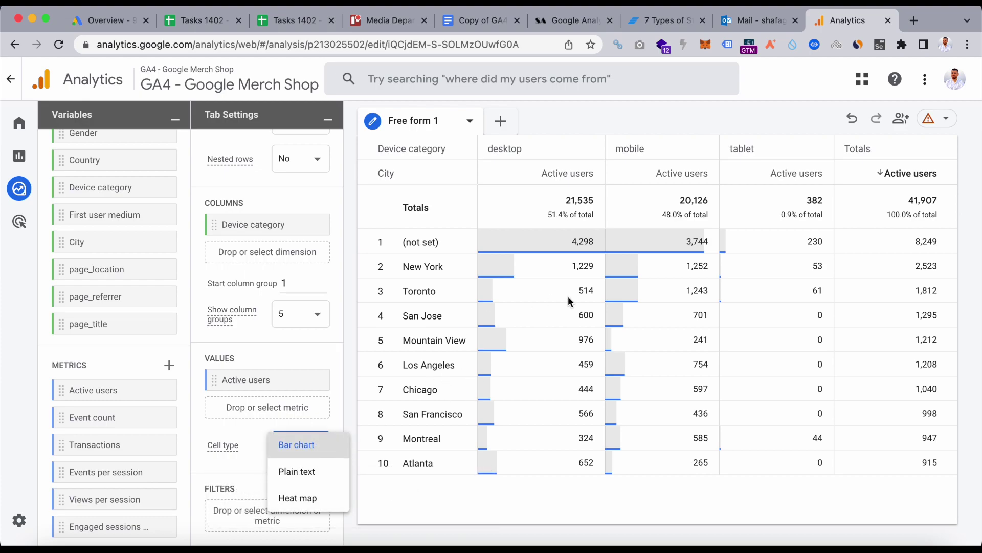
pyautogui.click(296, 473)
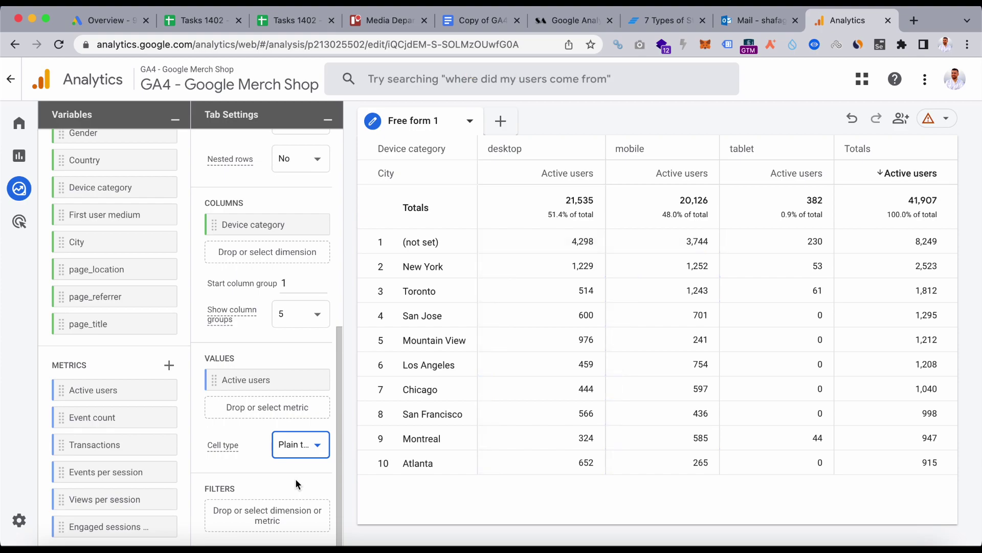
pyautogui.click(301, 445)
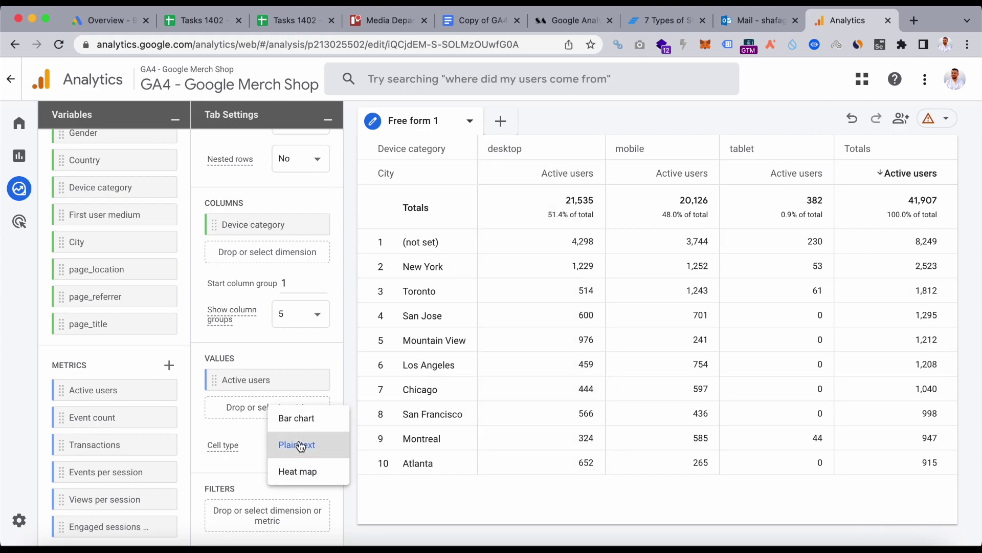
pyautogui.click(298, 471)
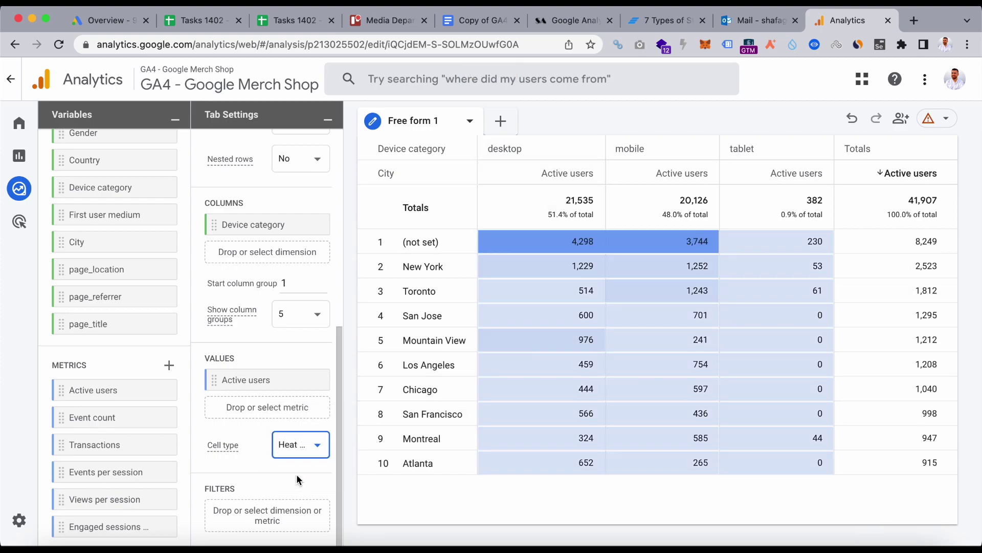
# Review the dimensions and metrics available for filtering the free form table.
pyautogui.click(269, 518)
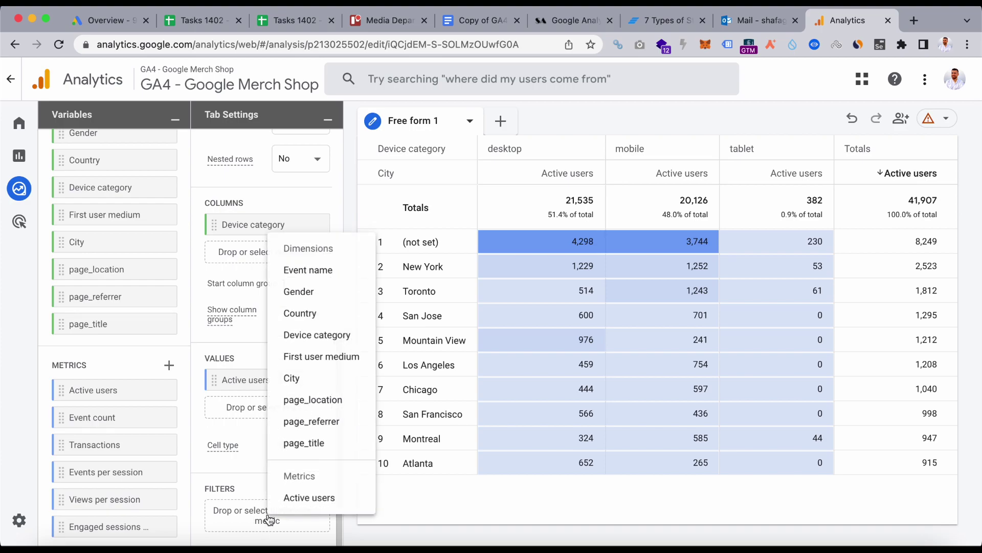
pyautogui.click(244, 426)
pyautogui.scroll(5, 245, 427)
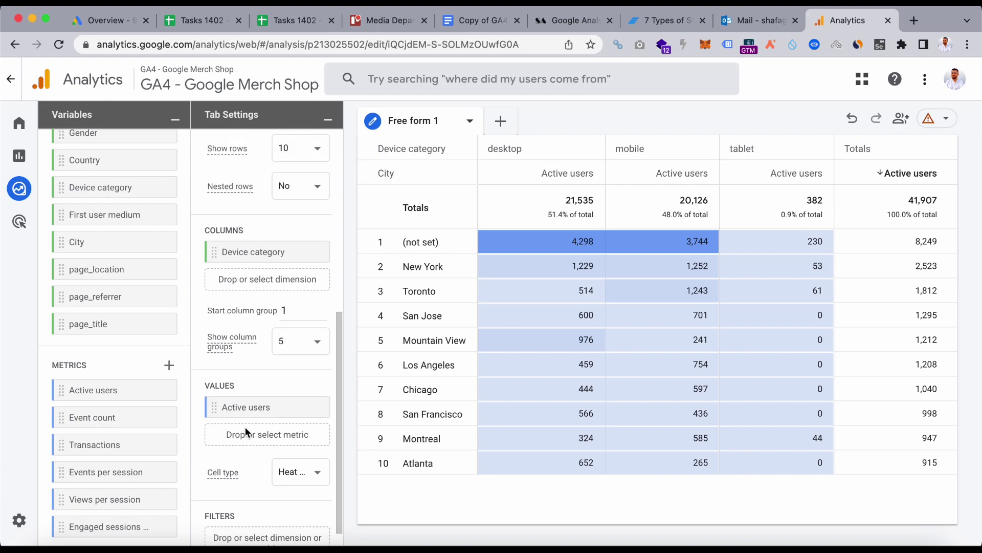
# Try nested rows for the City table and set the option back to No.
pyautogui.scroll(1, 245, 427)
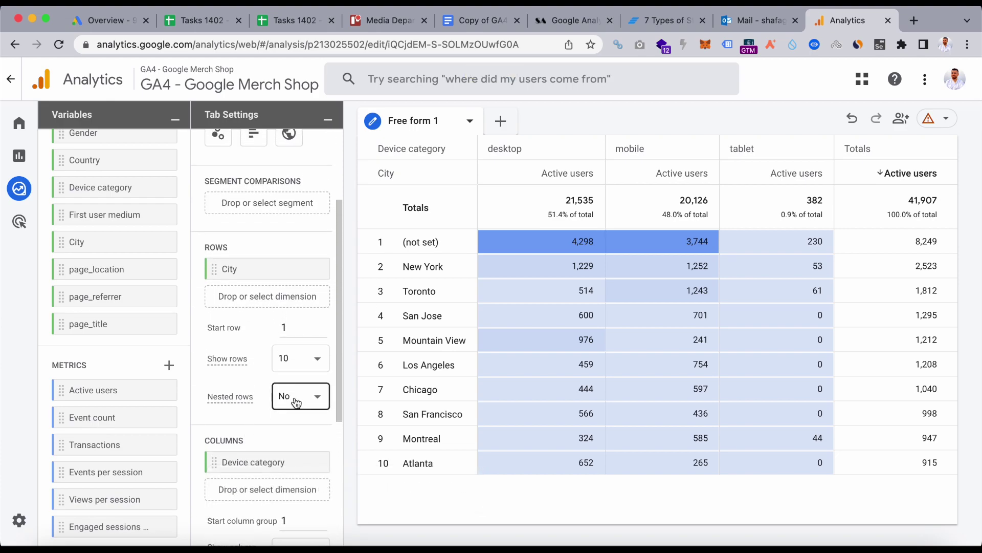
pyautogui.click(314, 399)
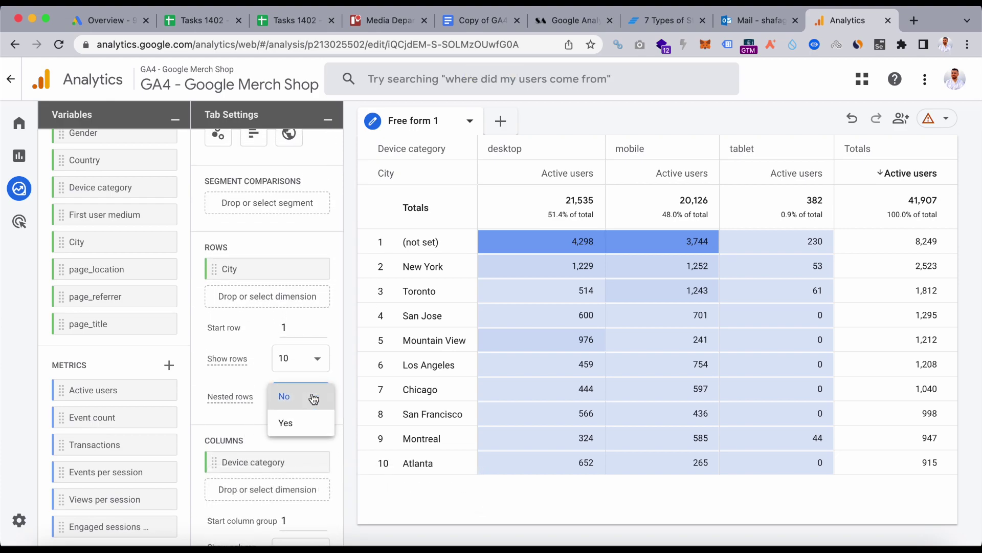
pyautogui.click(308, 425)
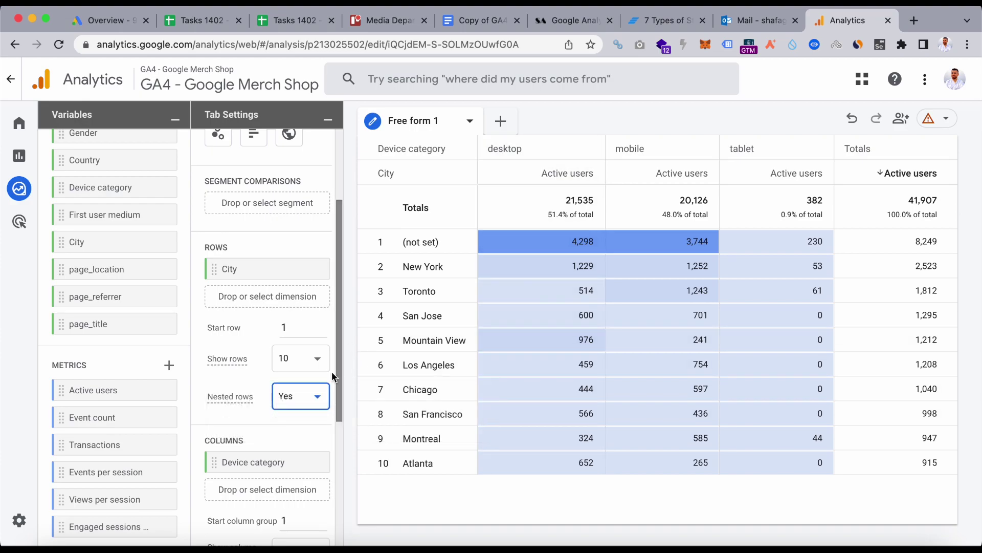
pyautogui.click(312, 402)
pyautogui.click(313, 375)
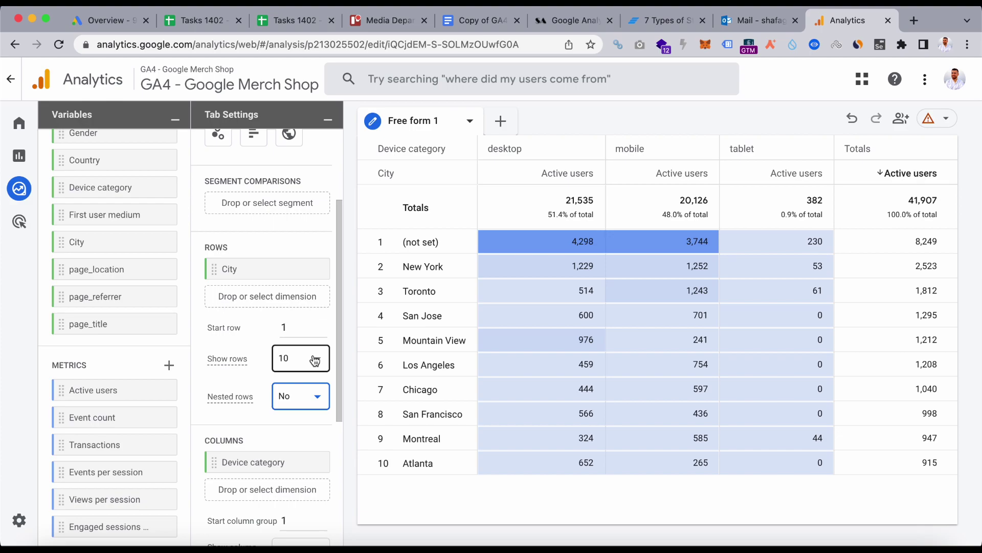
# Review the exploration techniques offered for a new tab.
pyautogui.scroll(3, 287, 320)
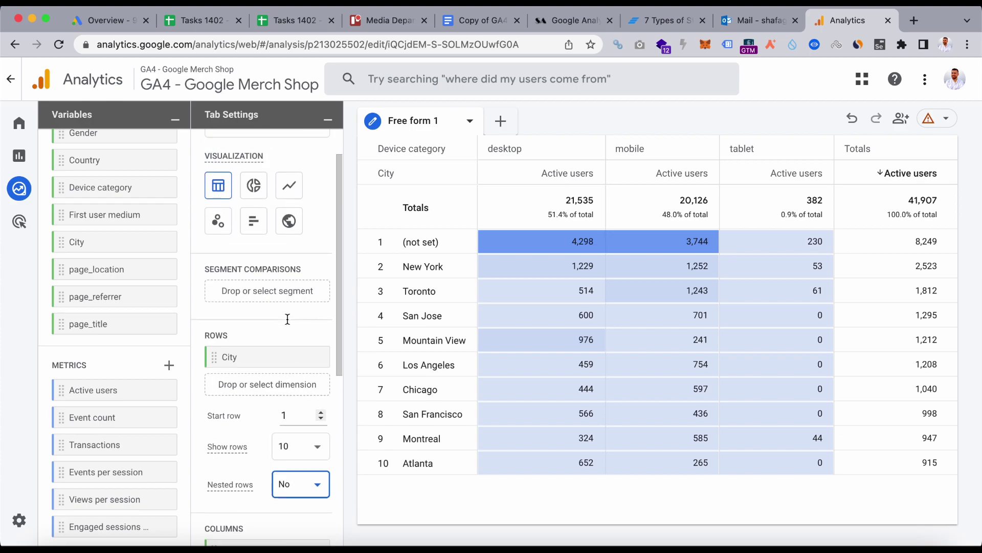
pyautogui.scroll(10, 154, 327)
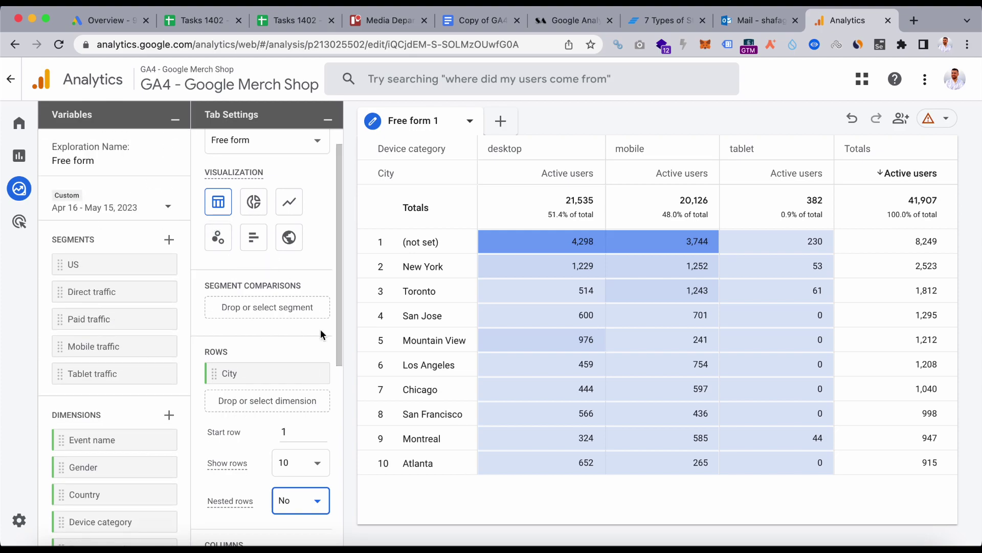
pyautogui.scroll(1, 320, 329)
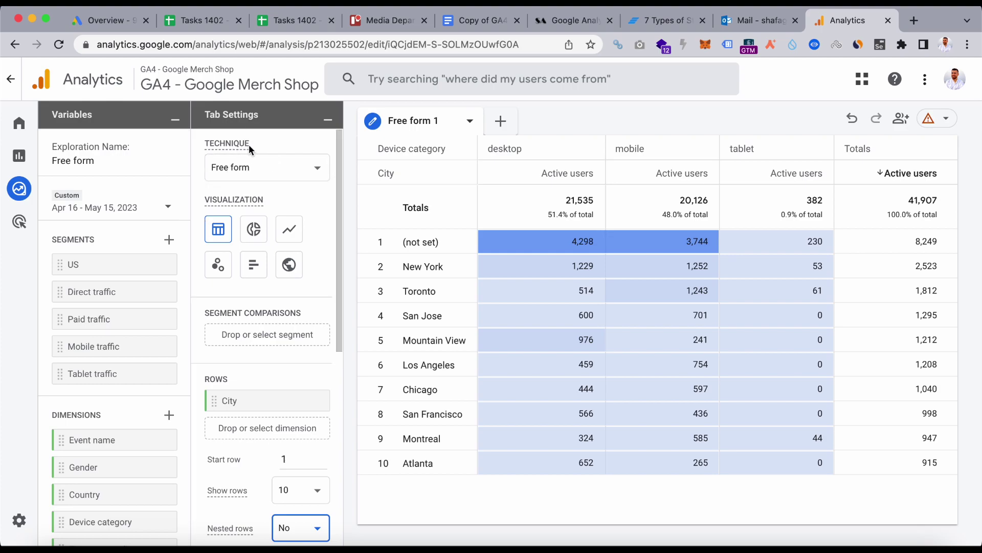
pyautogui.click(500, 122)
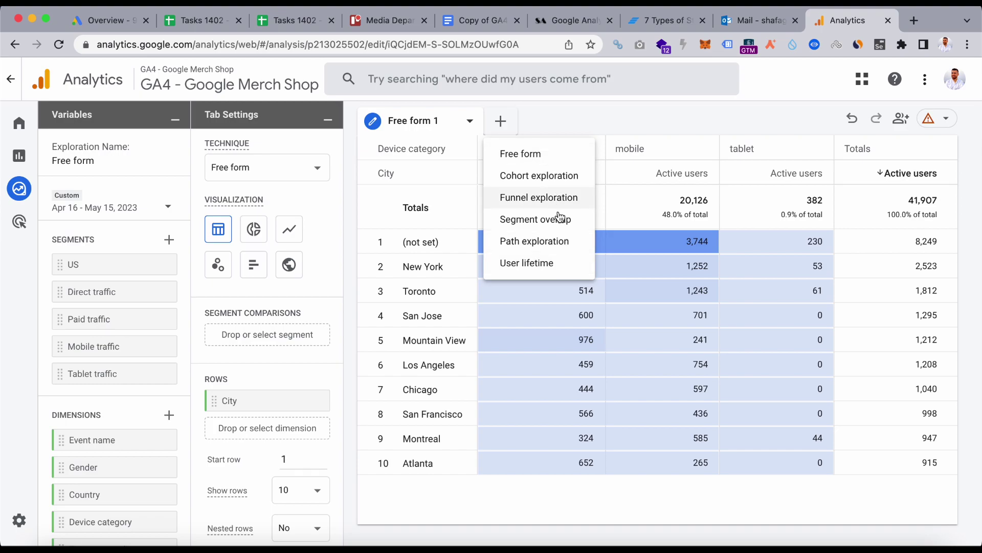
pyautogui.click(567, 119)
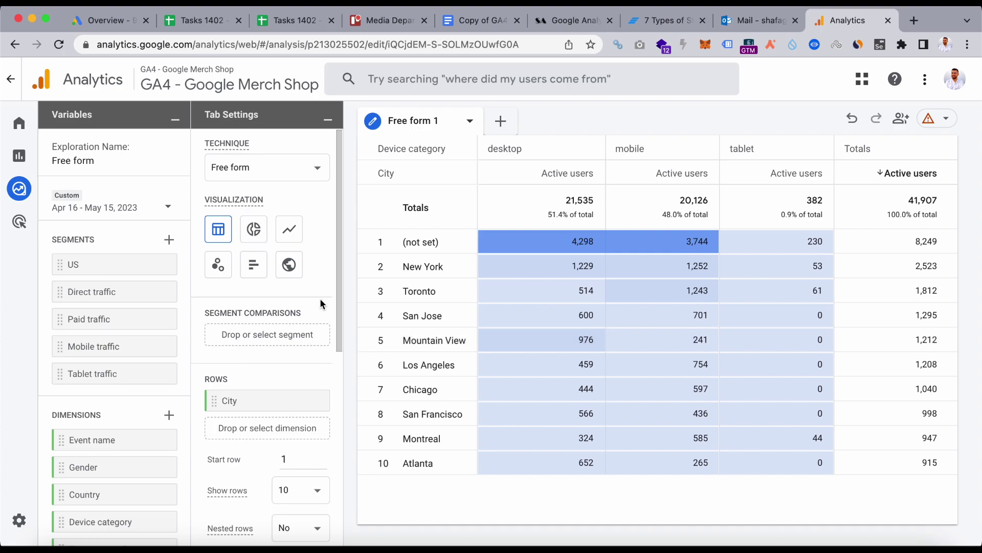
# Check the technique options of the current tab and add a Funnel exploration tab beside Free form 1.
pyautogui.scroll(-1, 314, 233)
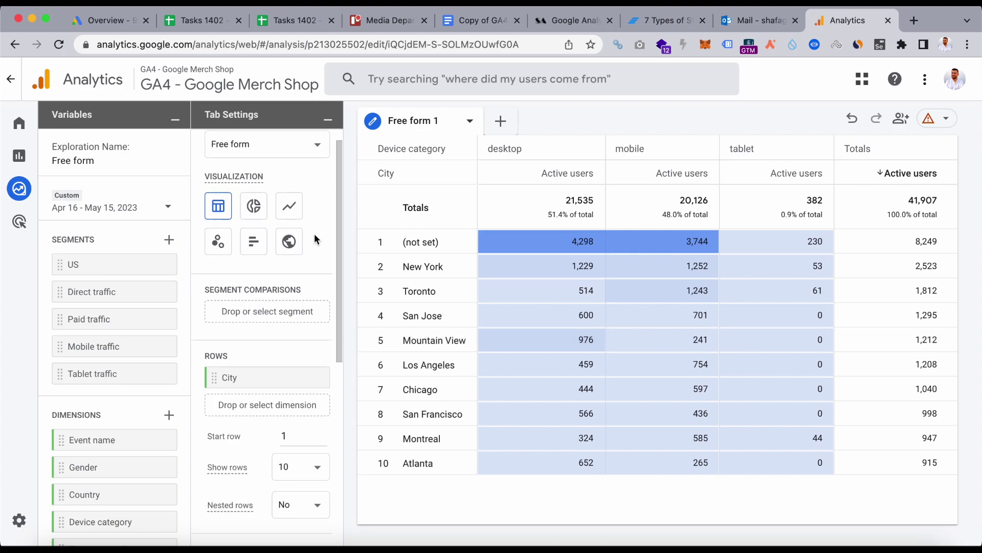
pyautogui.scroll(1, 314, 233)
pyautogui.click(315, 176)
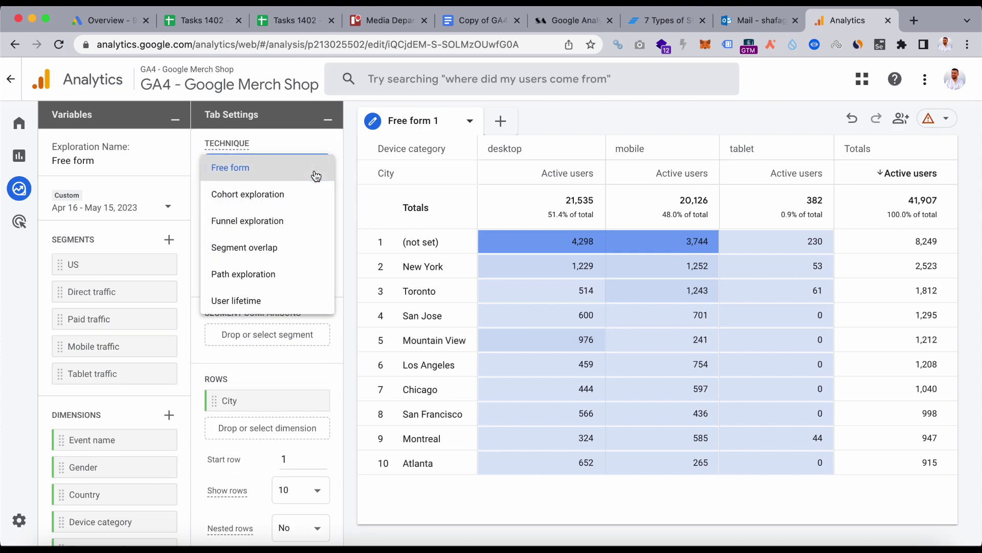
pyautogui.click(558, 128)
pyautogui.click(501, 121)
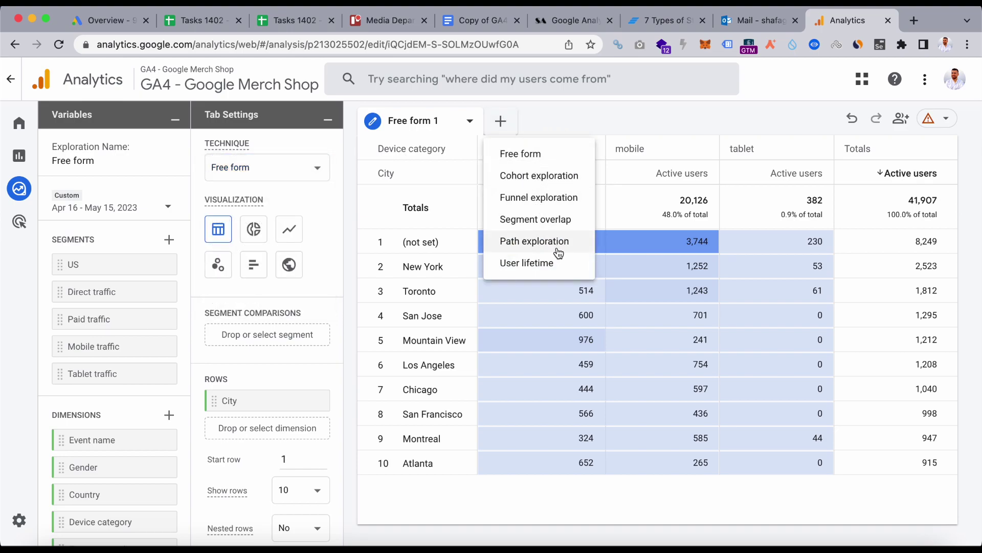
pyautogui.click(542, 200)
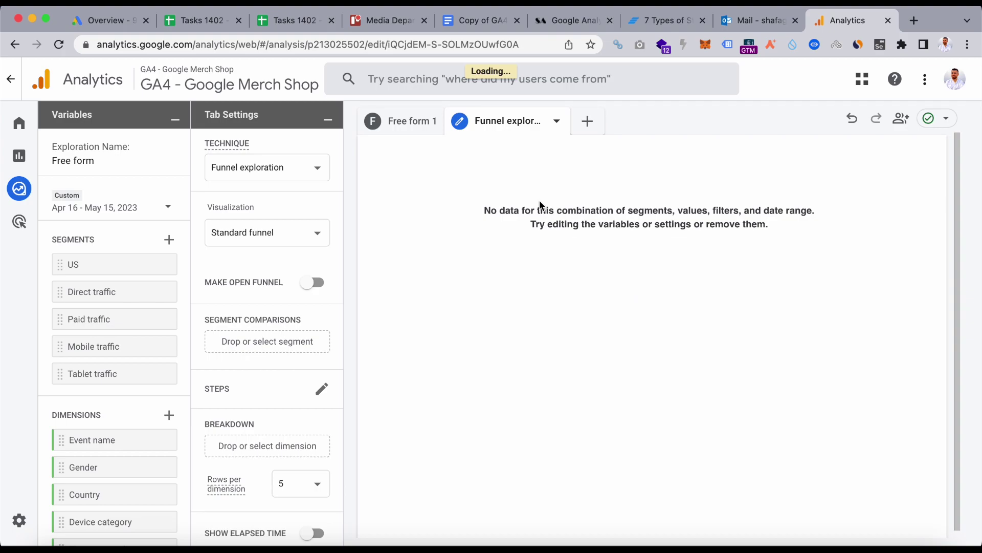
# Return to the Explorations overview and start a new exploration from the Funnel exploration template.
pyautogui.moveTo(32, 164)
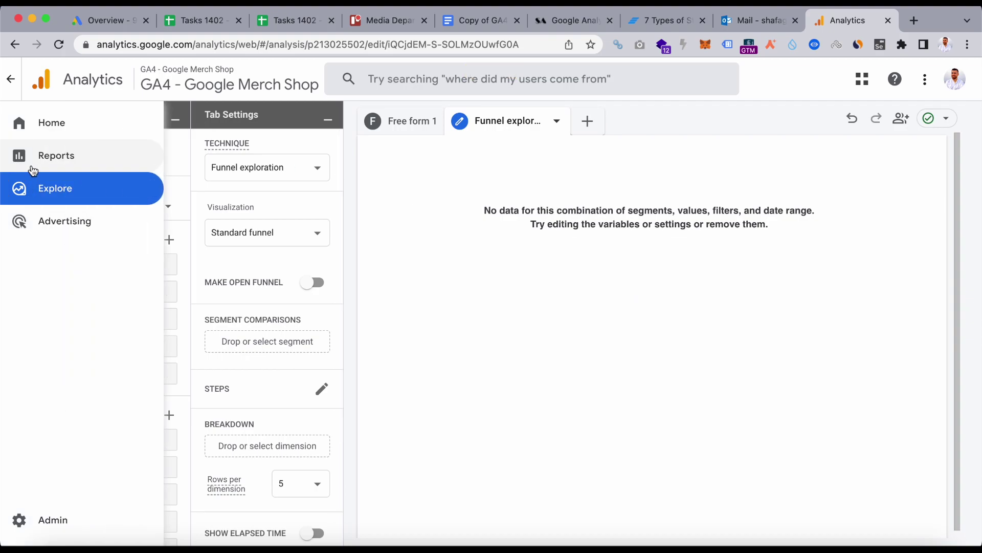
pyautogui.click(38, 199)
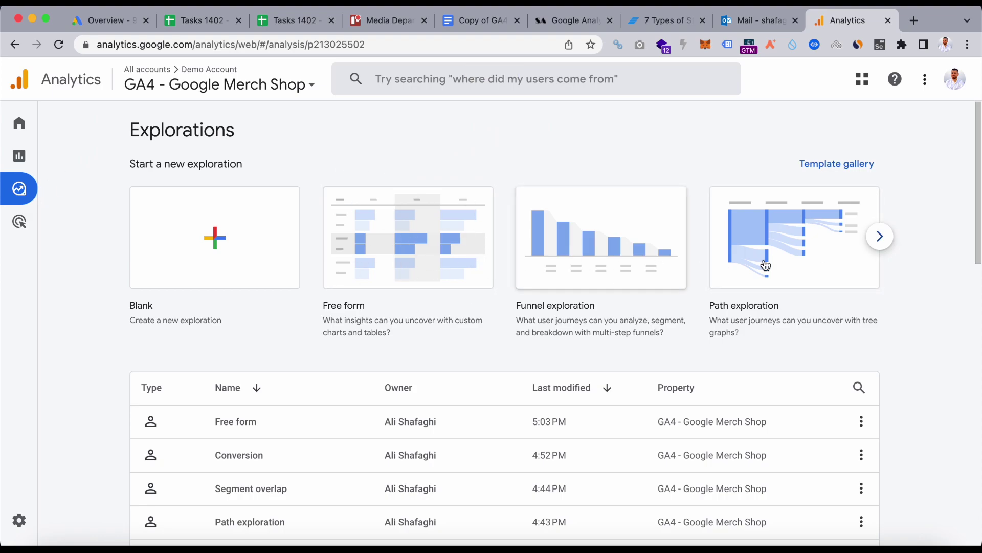
pyautogui.click(879, 236)
pyautogui.click(880, 236)
pyautogui.click(239, 264)
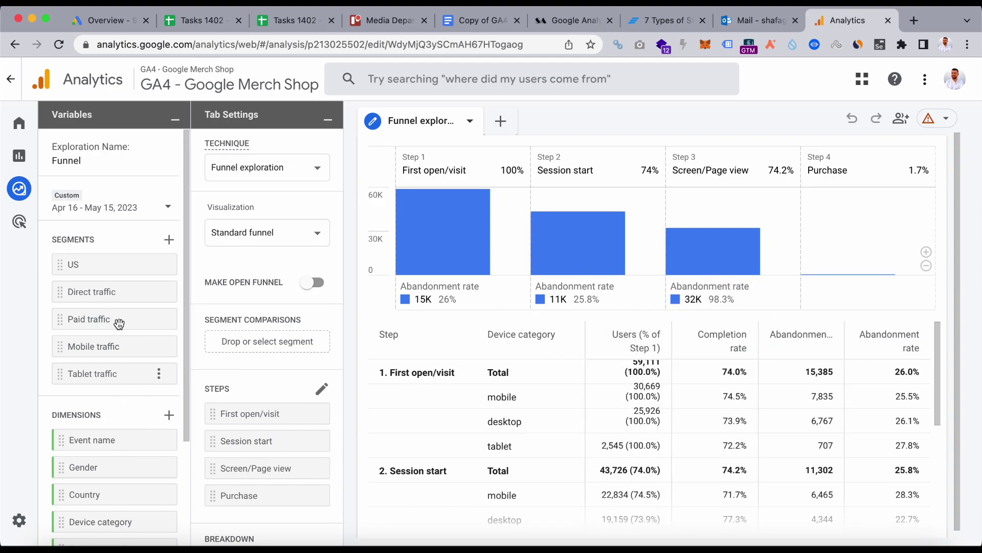
# Examine the funnel's variables and the conditions of its steps in the step editor, leaving the steps unedited.
pyautogui.scroll(-3, 116, 442)
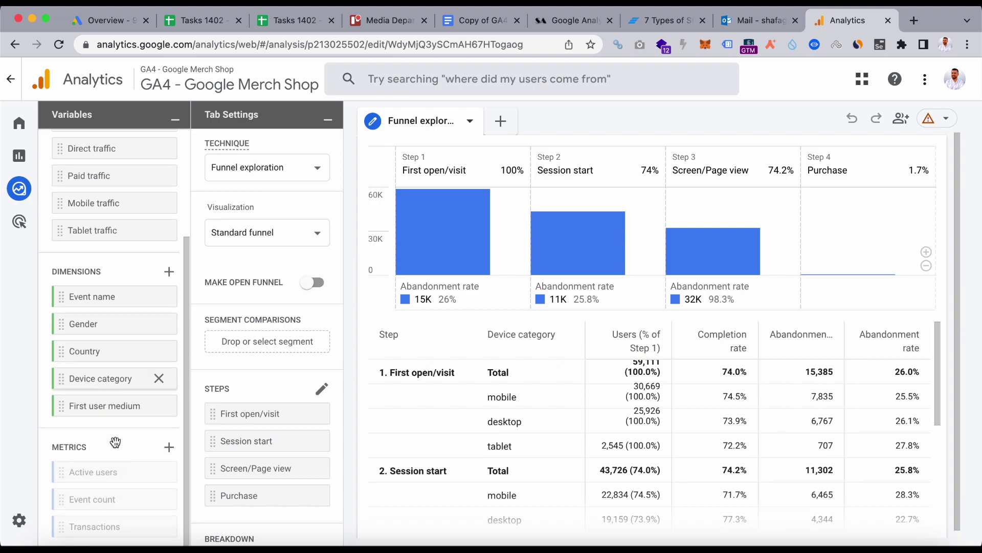
pyautogui.click(321, 390)
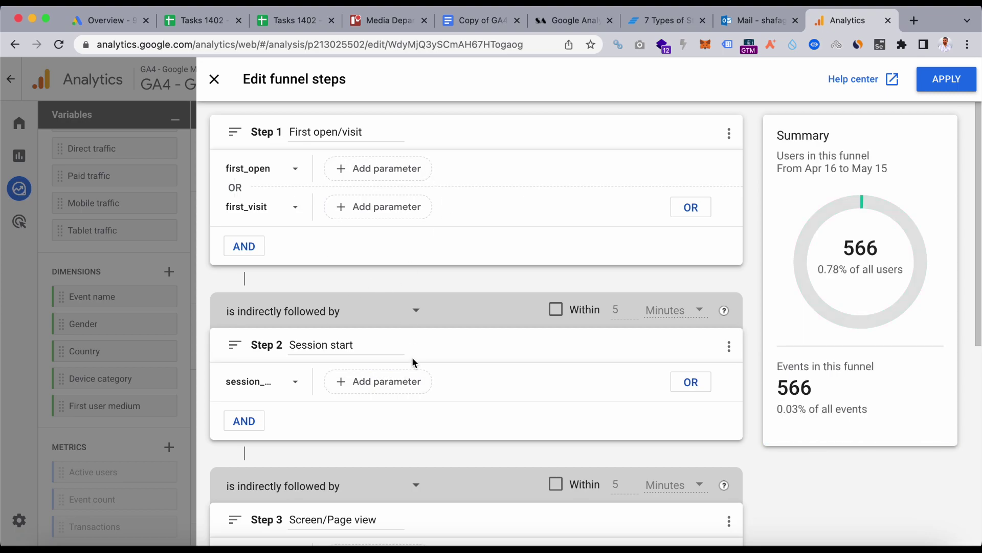
pyautogui.scroll(-5, 413, 358)
pyautogui.scroll(5, 412, 358)
pyautogui.click(214, 79)
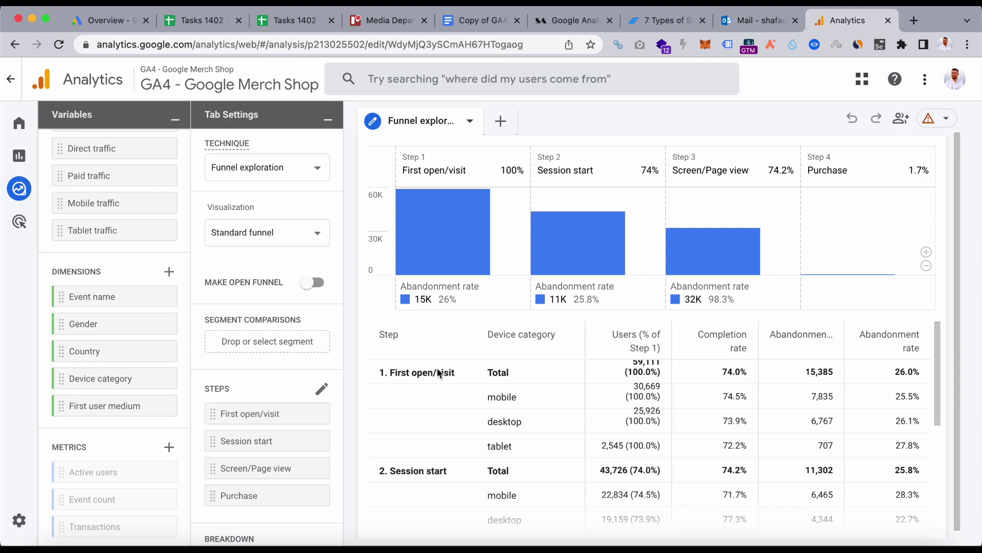
# Remove the Device category breakdown from the funnel exploration.
pyautogui.scroll(-5, 272, 369)
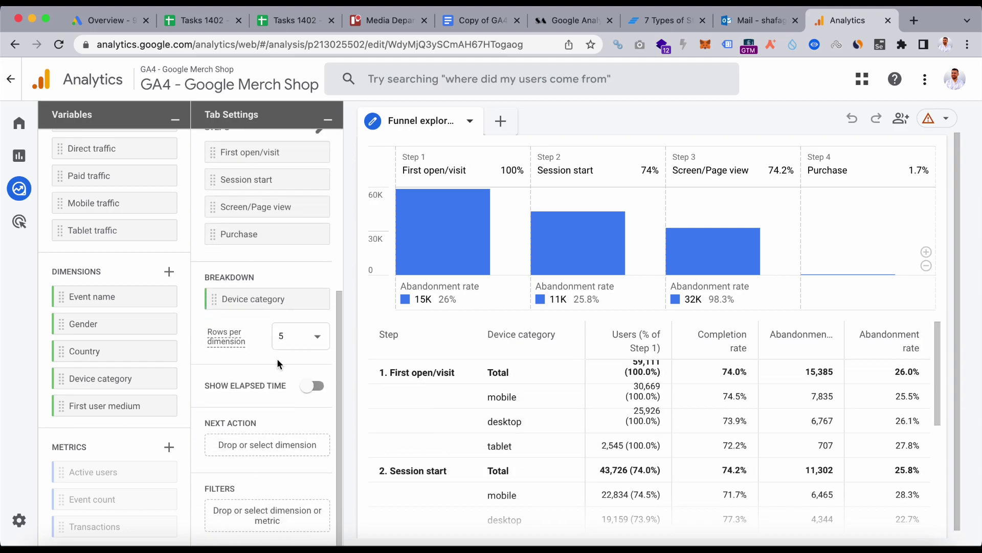
pyautogui.click(316, 300)
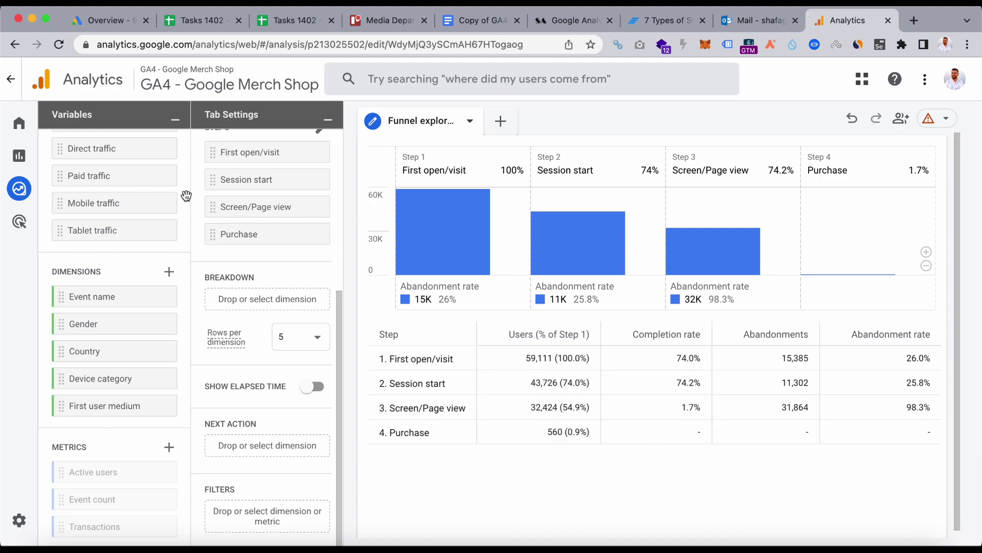
# Return to the Explorations overview and browse the templates through to Segment overlap.
pyautogui.click(26, 187)
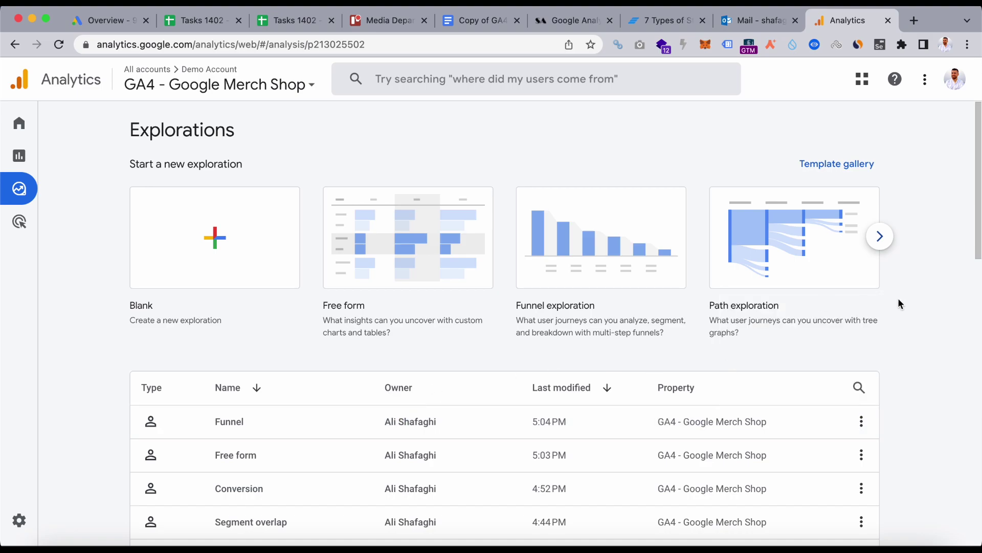
pyautogui.scroll(-1, 890, 325)
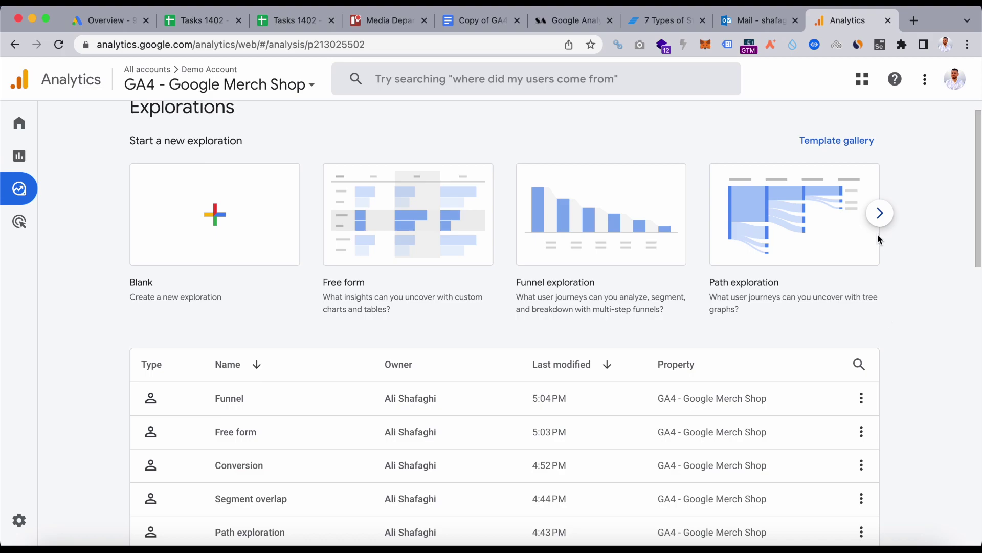
pyautogui.click(880, 213)
pyautogui.scroll(1, 879, 218)
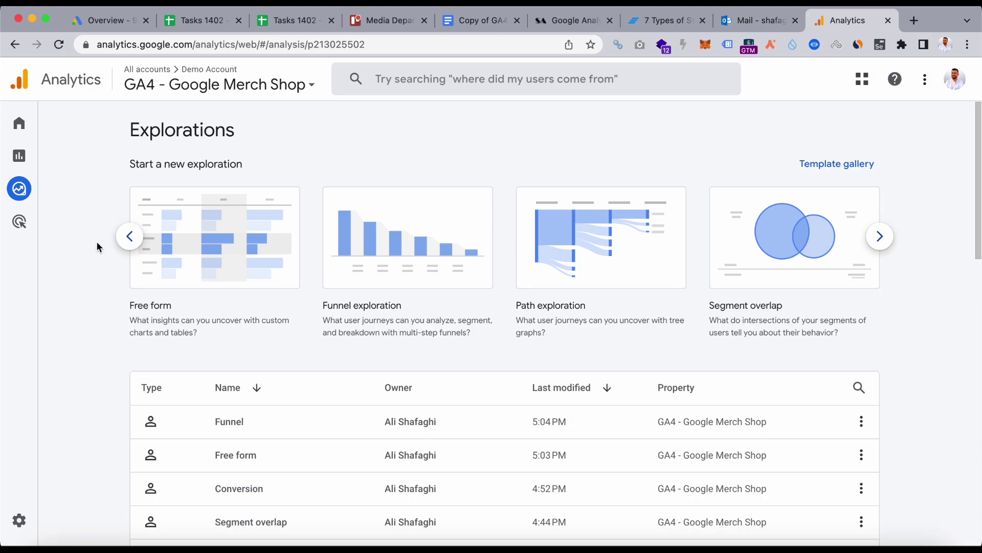
# Open the Advertising snapshot and limit its conversion events to purchase only.
pyautogui.click(34, 224)
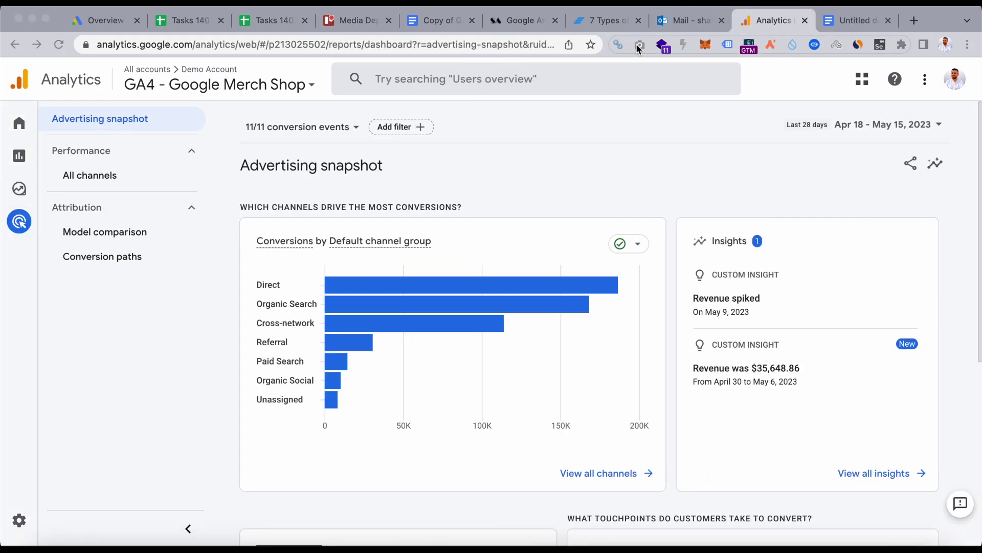
pyautogui.click(21, 223)
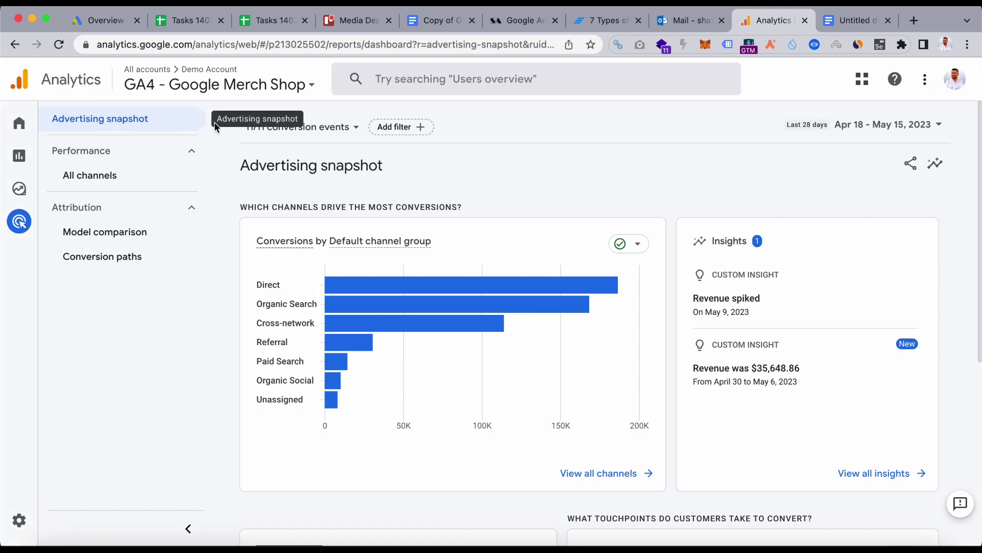
pyautogui.click(348, 127)
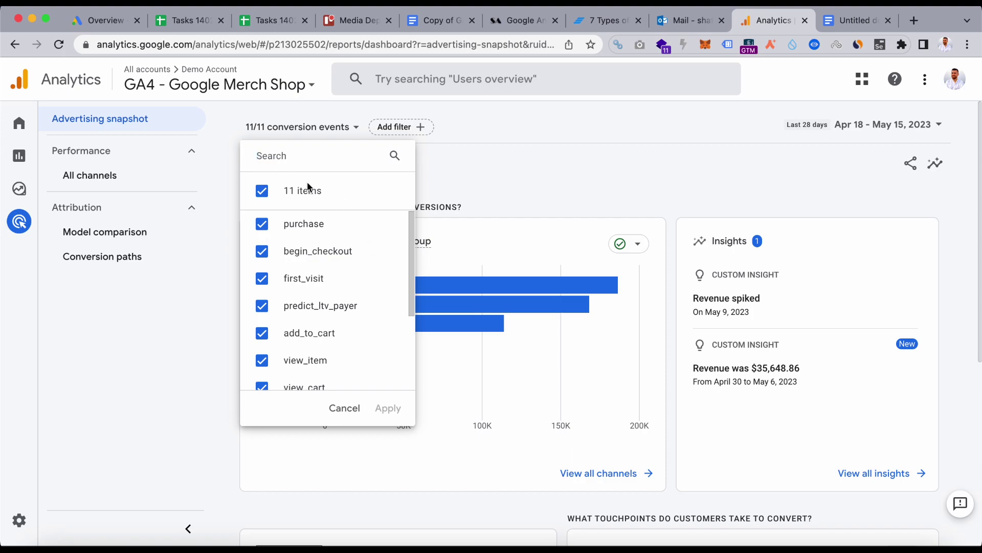
pyautogui.click(301, 226)
pyautogui.click(301, 227)
pyautogui.click(262, 190)
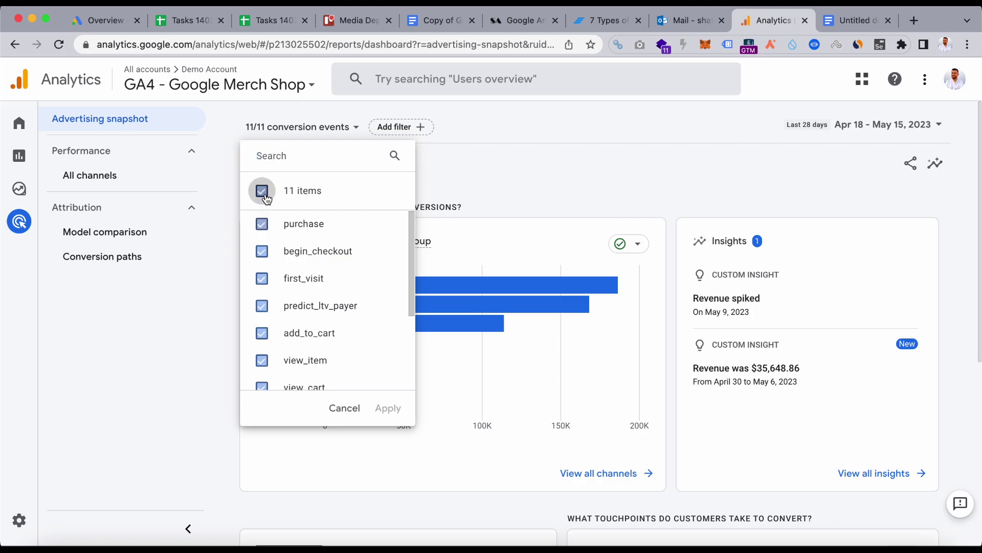
pyautogui.click(275, 233)
pyautogui.click(388, 407)
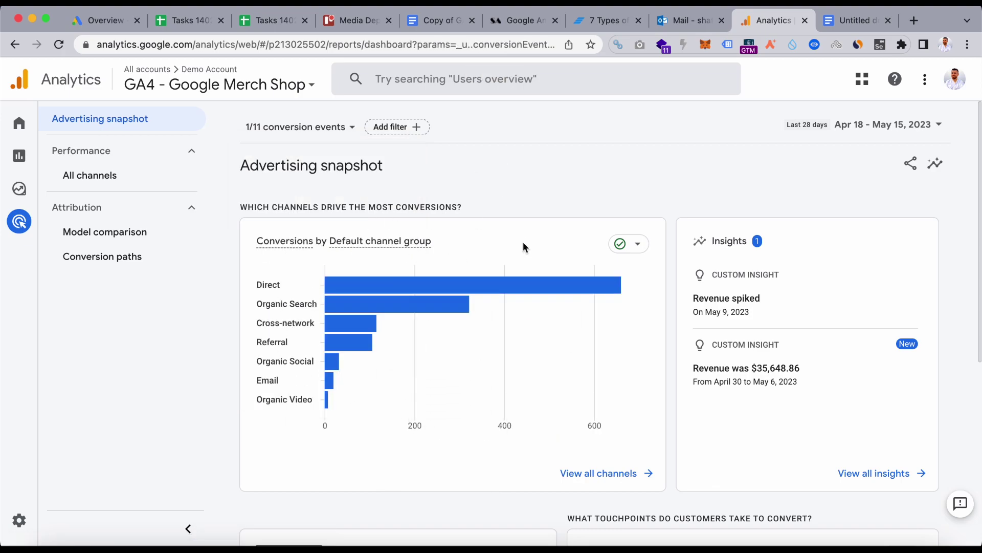
# Examine the snapshot's conversions by default channel group, insights and conversion paths, including the Organic Search × 4 path details.
pyautogui.scroll(-5, 767, 384)
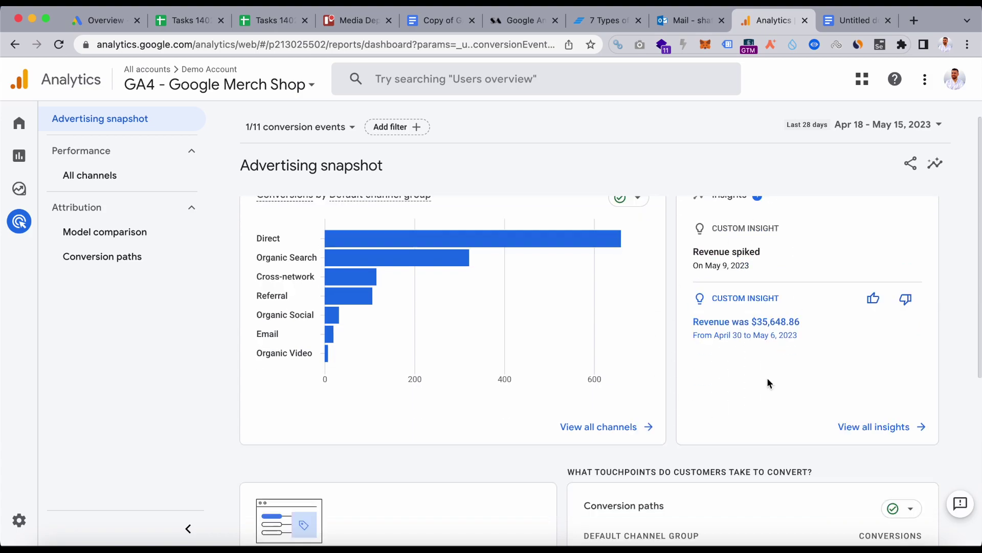
pyautogui.scroll(-1, 767, 382)
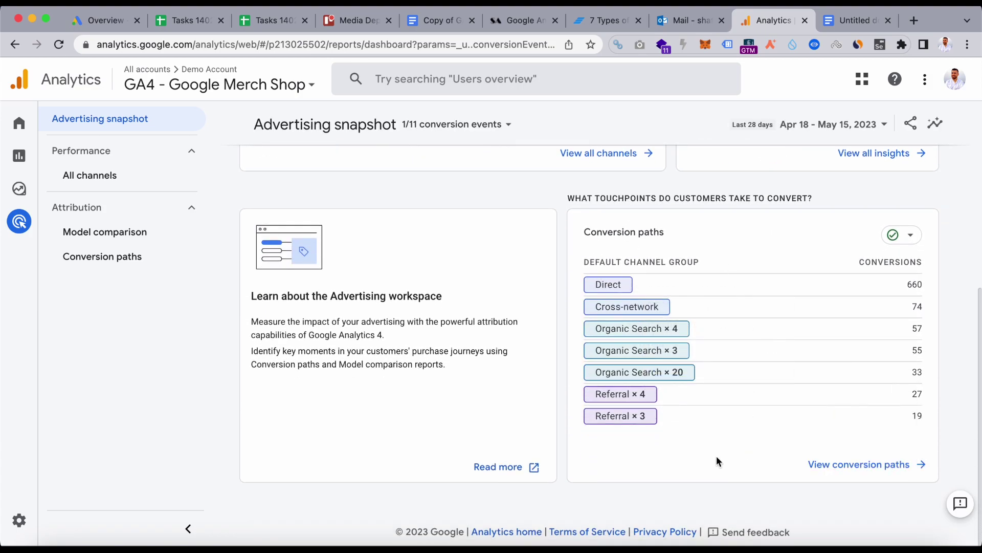
pyautogui.moveTo(715, 343)
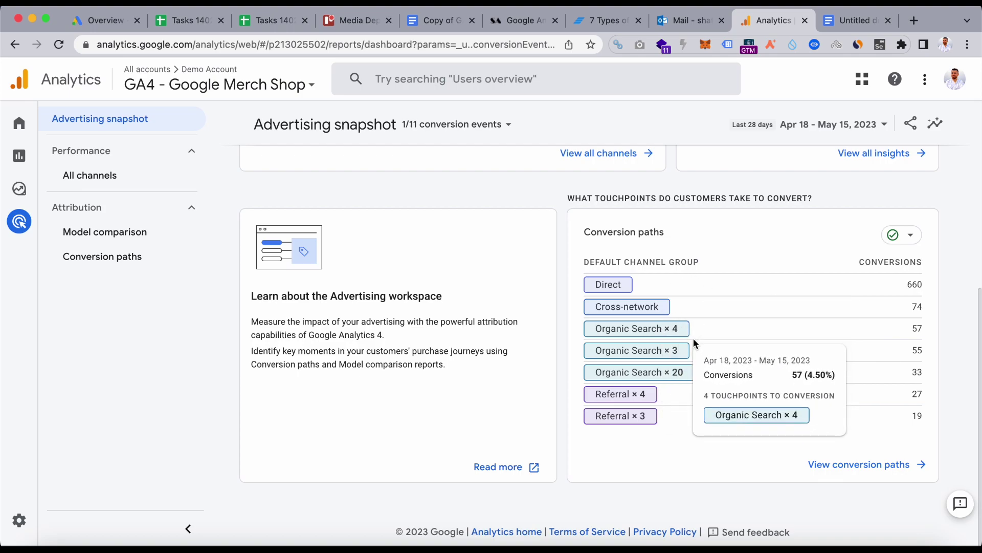
pyautogui.scroll(6, 520, 339)
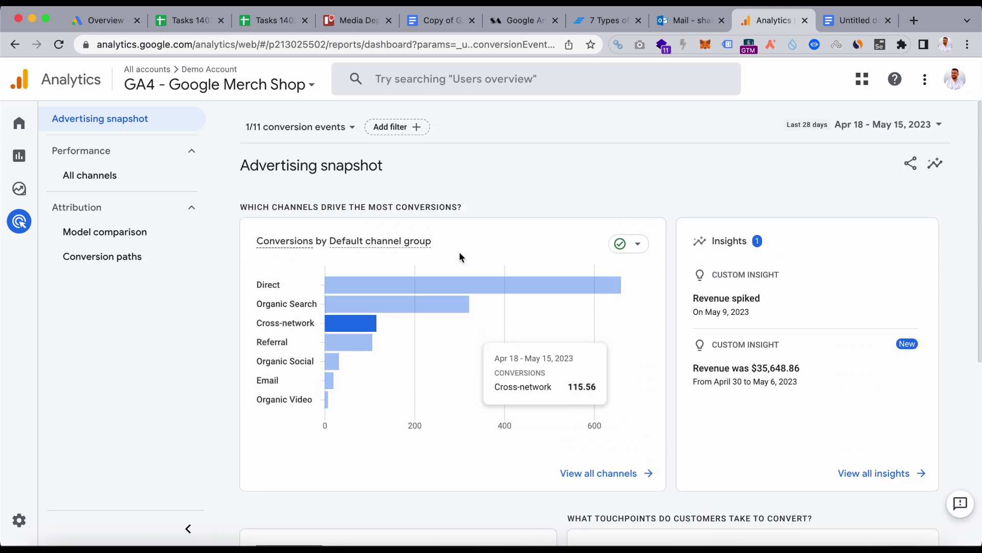
# Open the All channels performance report and examine its conversions by default channel group, the cost and revenue table, and the available primary dimensions.
pyautogui.click(120, 178)
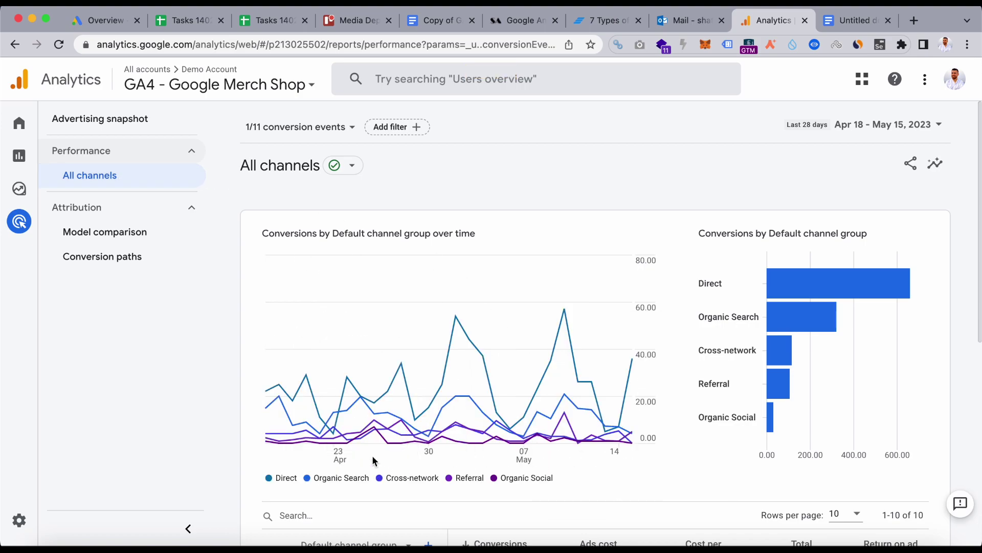
pyautogui.moveTo(774, 364)
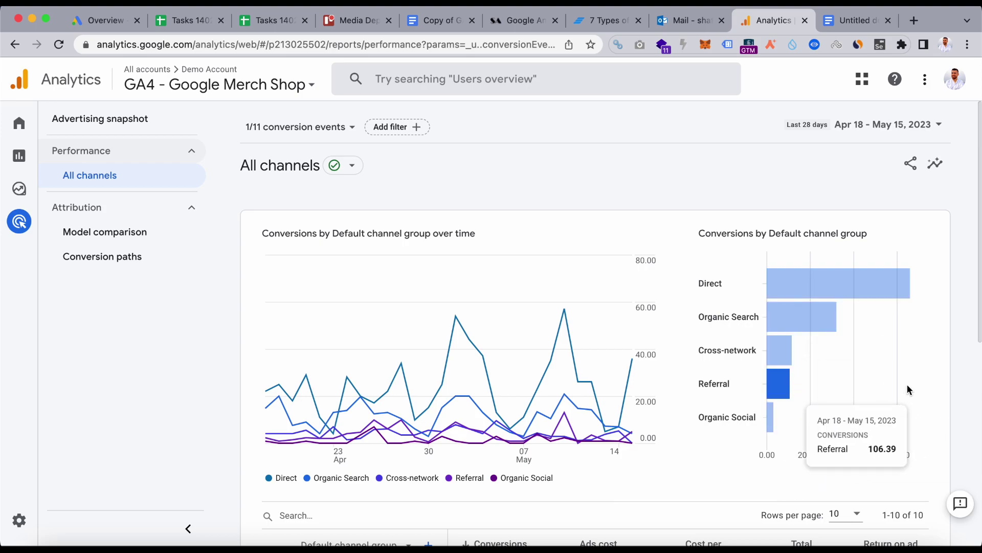
pyautogui.scroll(-5, 938, 419)
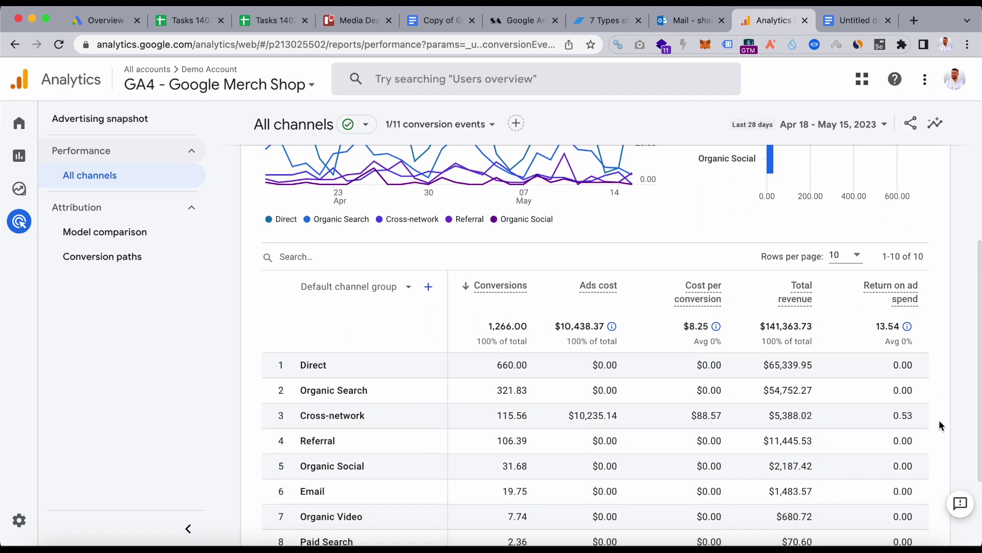
pyautogui.scroll(-2, 788, 441)
pyautogui.scroll(1, 788, 439)
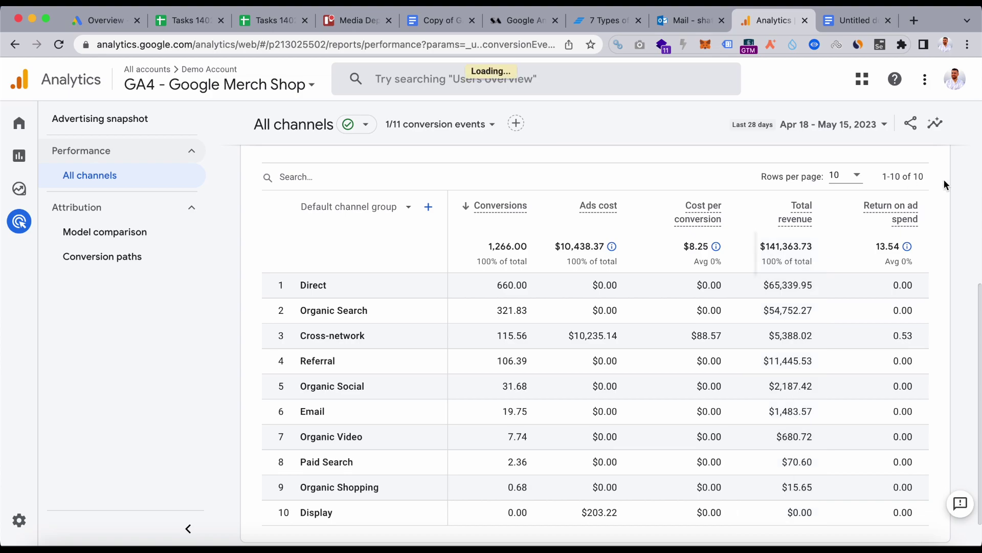
pyautogui.click(383, 207)
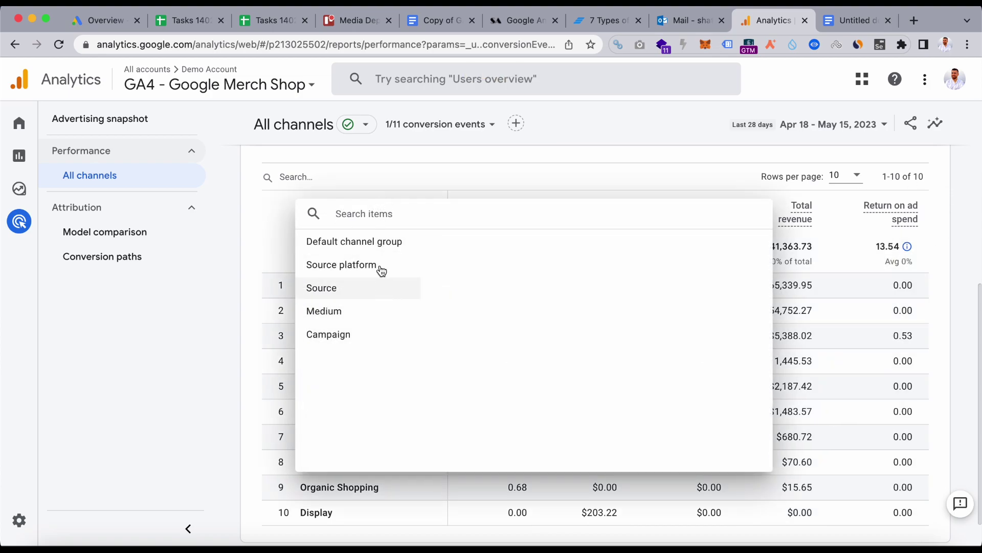
pyautogui.click(389, 158)
pyautogui.scroll(3, 389, 158)
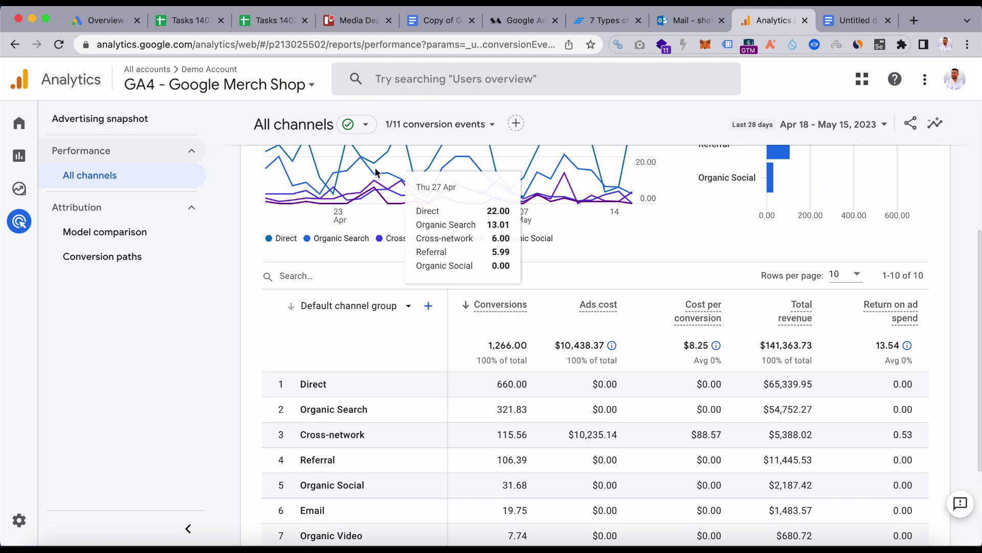
# Open the Model comparison report and review the first attribution model's options and the conversions and revenue for each channel.
pyautogui.click(134, 221)
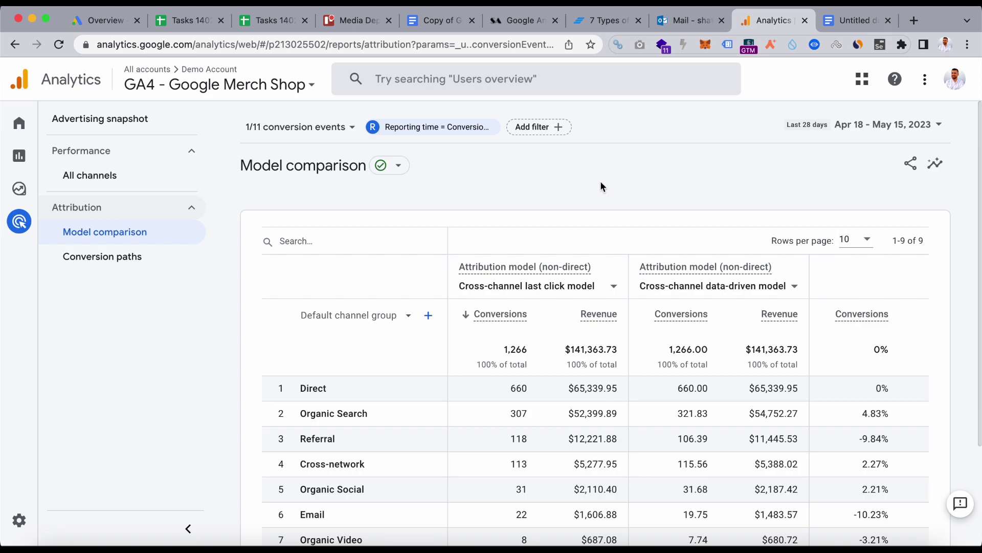
pyautogui.click(608, 289)
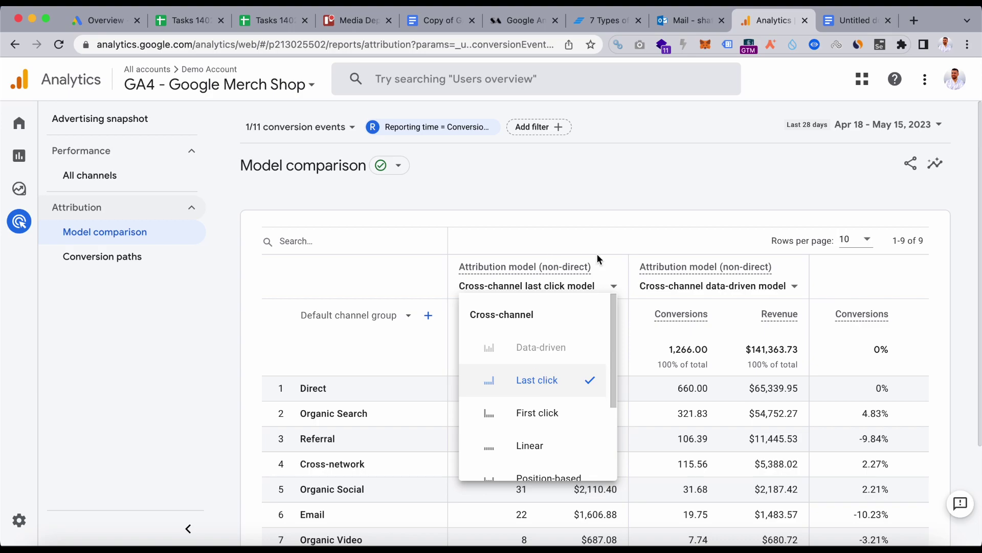
pyautogui.click(600, 230)
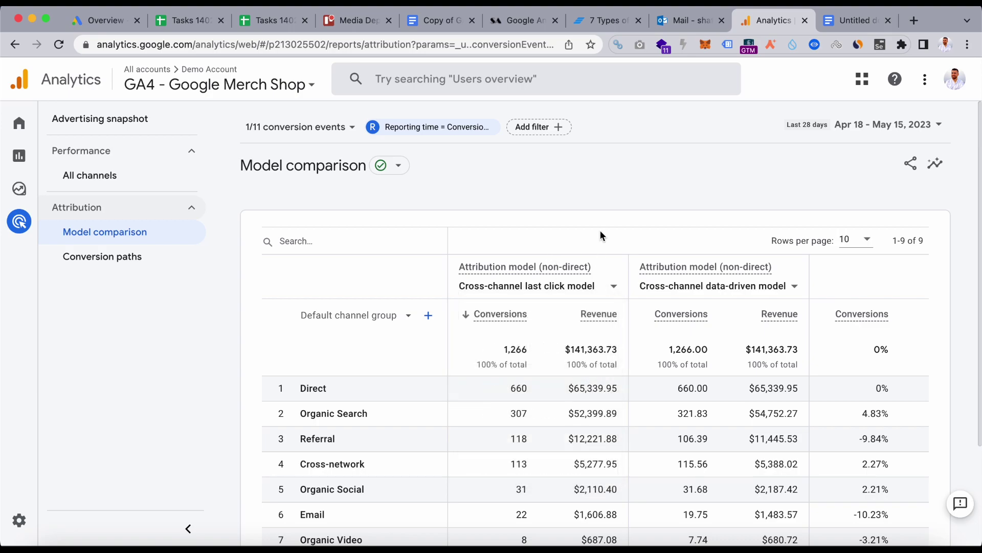
pyautogui.scroll(-2, 562, 376)
pyautogui.scroll(-1, 562, 376)
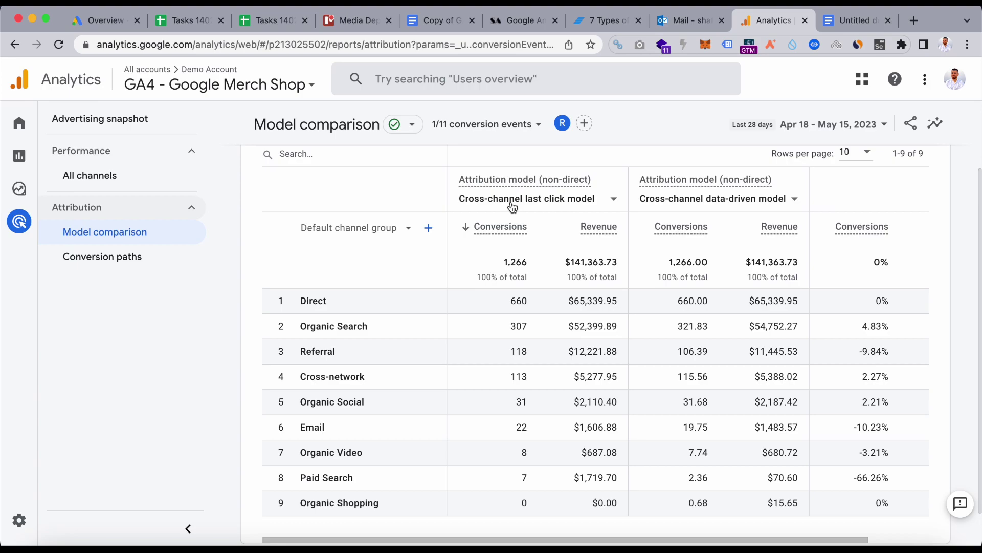
# Set the second attribution model to Cross-channel first click and compare its channel results with the last click model.
pyautogui.click(745, 199)
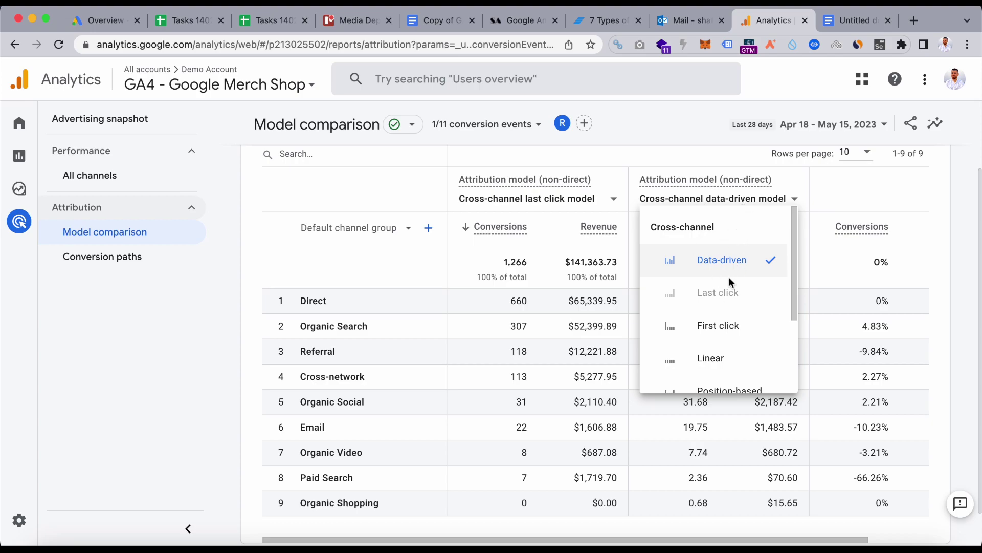
pyautogui.click(730, 342)
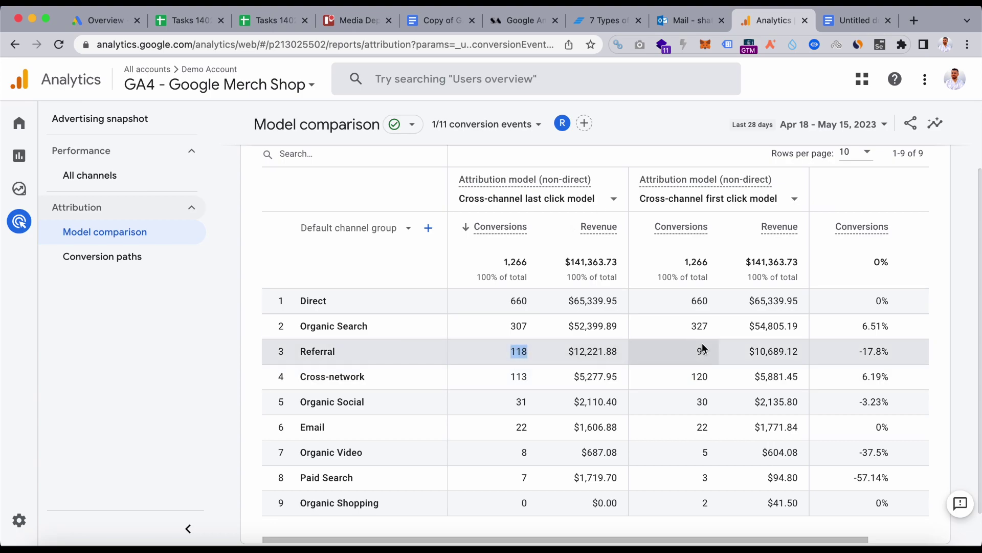
pyautogui.click(714, 200)
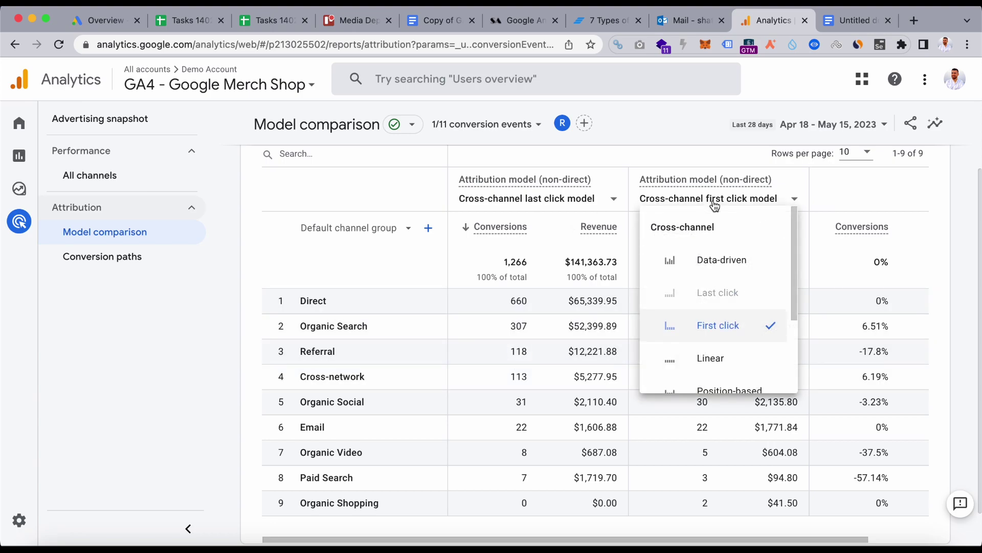
pyautogui.click(954, 255)
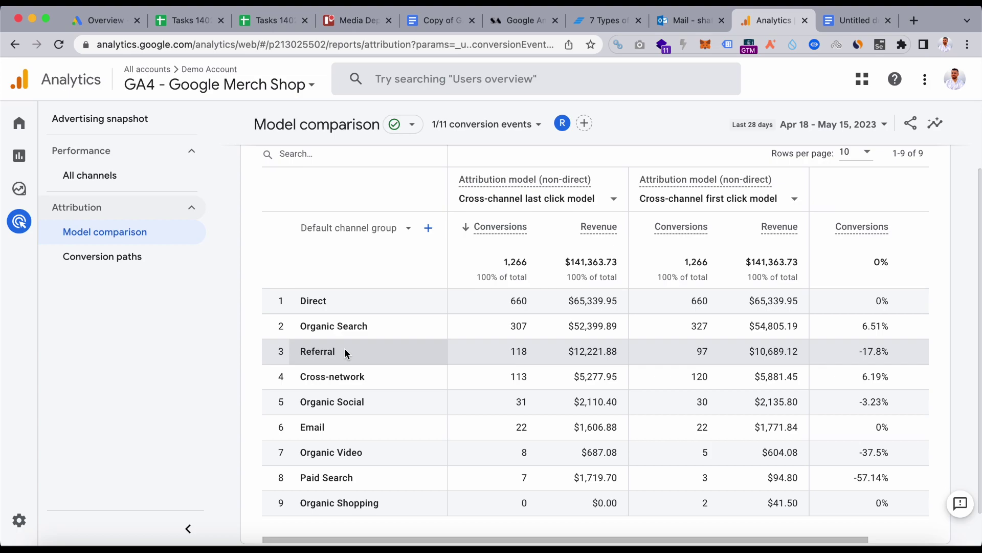
pyautogui.scroll(-2, 344, 352)
pyautogui.scroll(4, 345, 352)
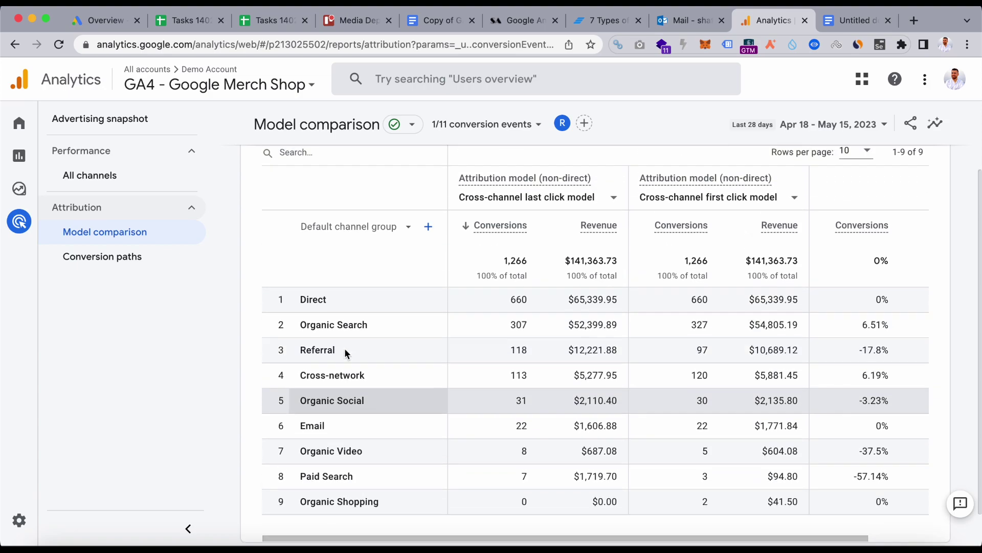
pyautogui.scroll(1, 345, 353)
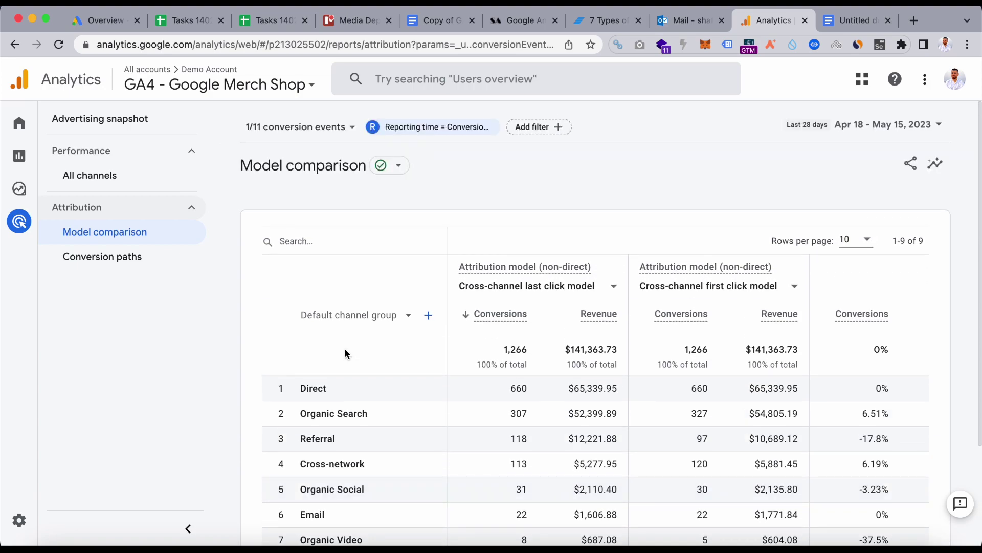
# Open the Conversion paths report and look over its early, mid and late touchpoint charts and the selectable attribution models.
pyautogui.click(124, 266)
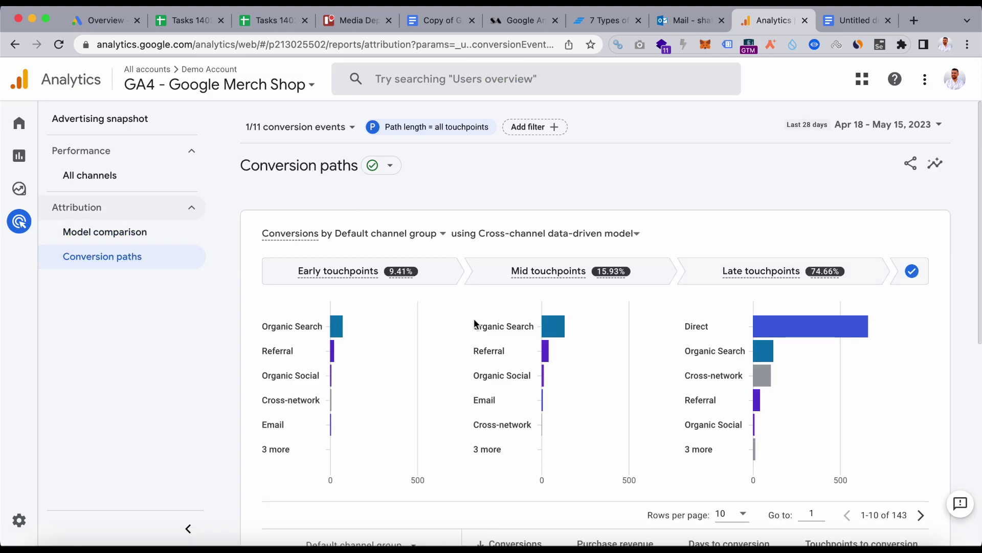
pyautogui.moveTo(421, 395)
pyautogui.moveTo(616, 457)
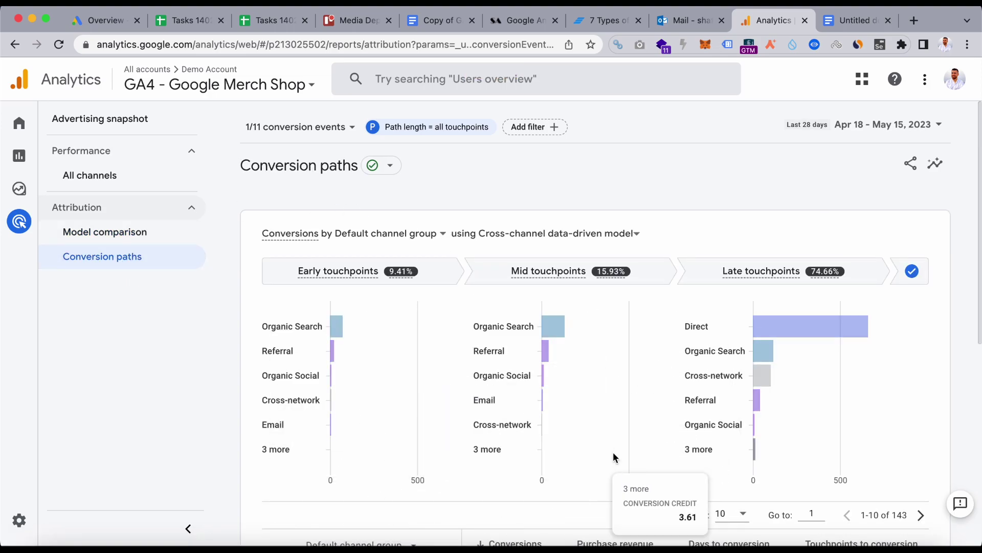
pyautogui.moveTo(558, 424)
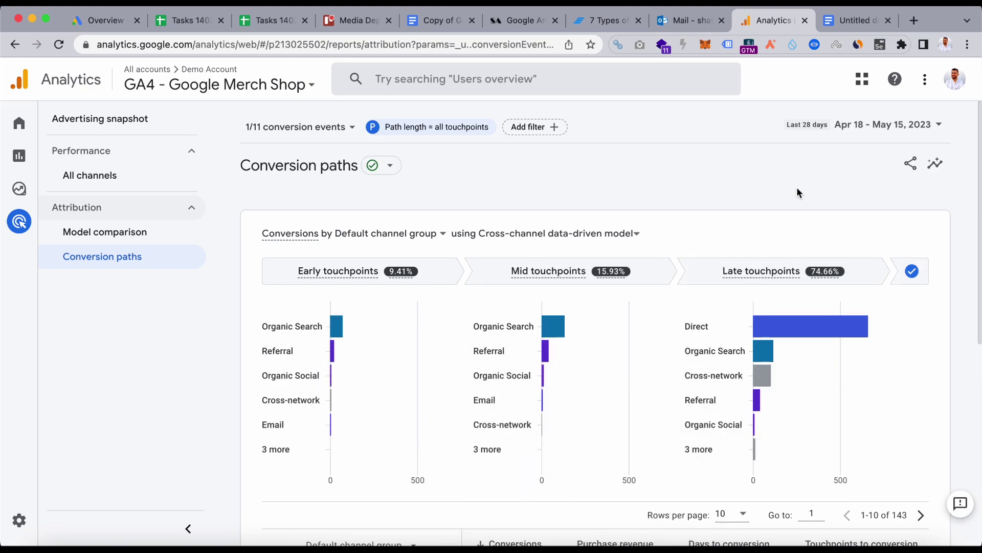
pyautogui.moveTo(761, 409)
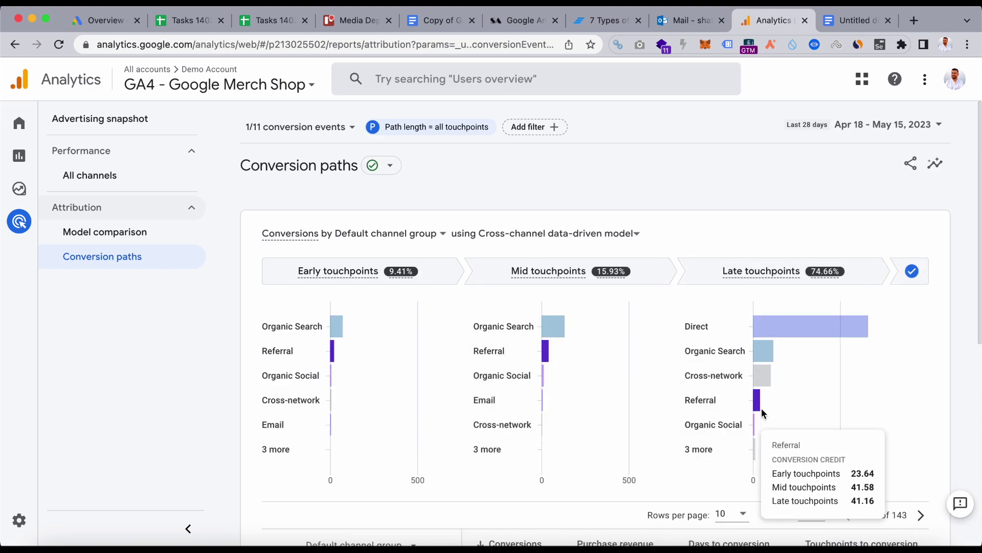
pyautogui.click(627, 238)
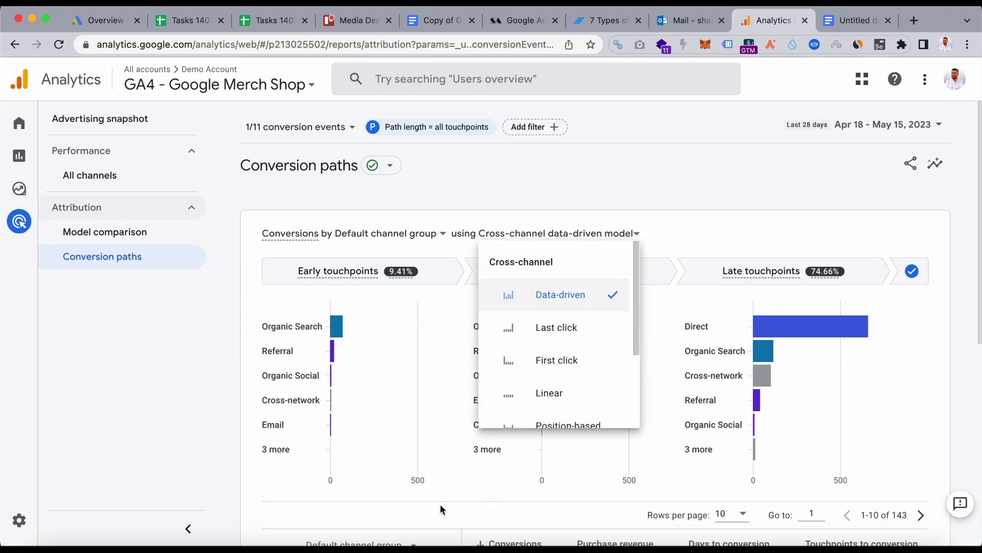
pyautogui.click(567, 205)
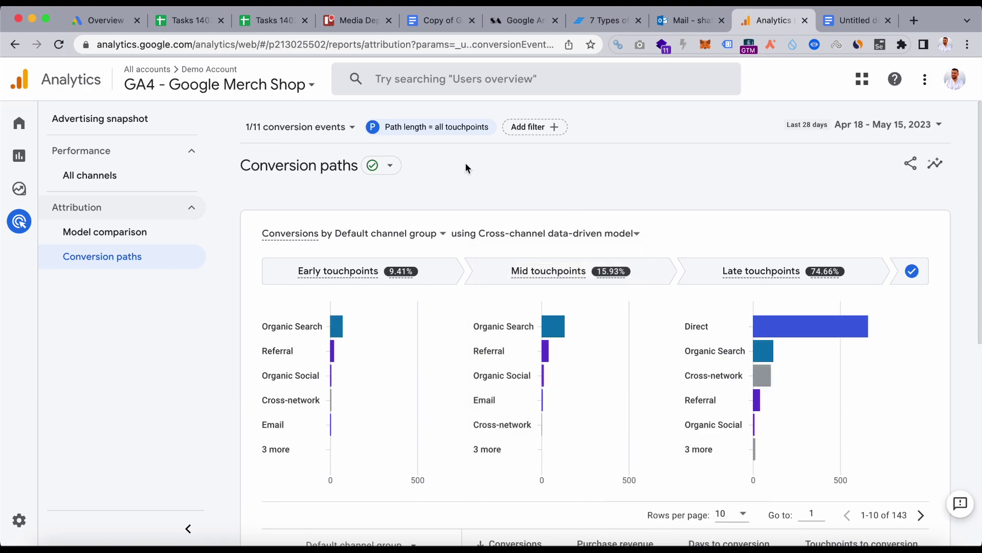
# Inspect the conversion credit of Organic Search, Email and Organic Social and the definition of mid touchpoints in the charts.
pyautogui.moveTo(517, 444)
pyautogui.scroll(-1, 953, 373)
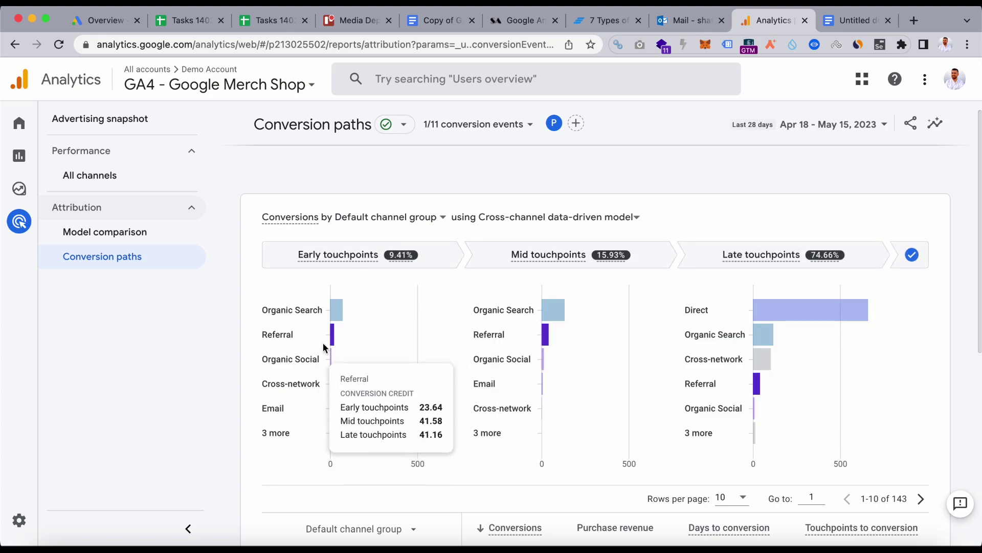
pyautogui.moveTo(338, 306)
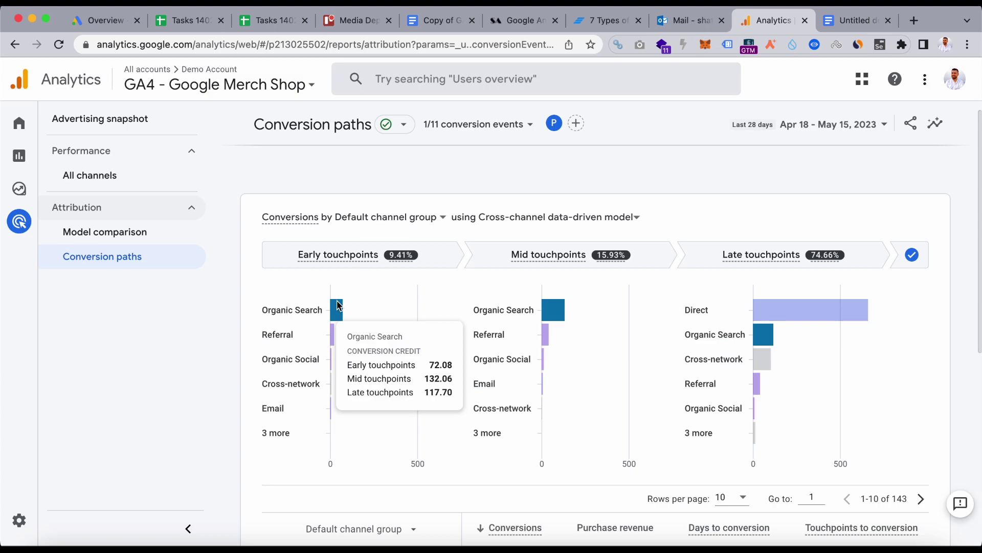
pyautogui.moveTo(566, 255)
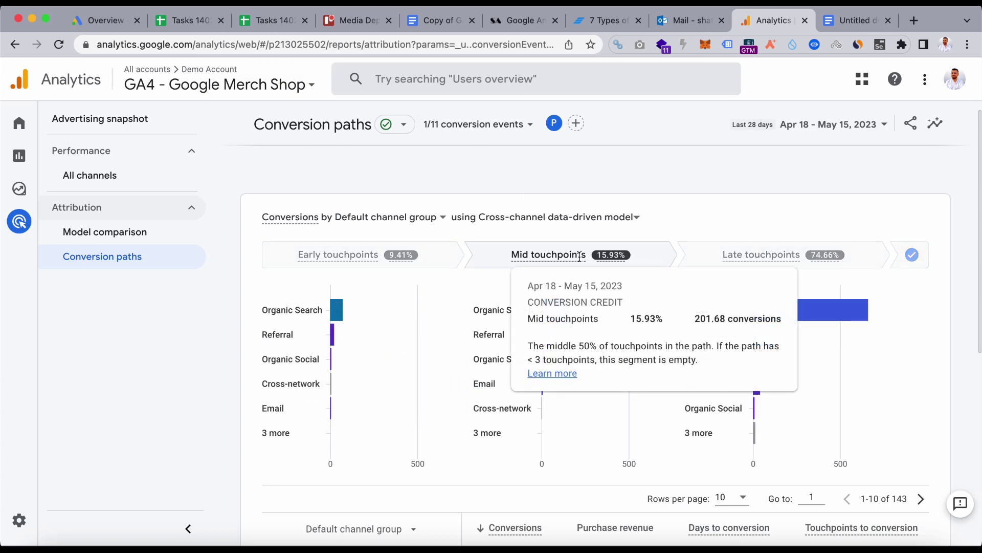
pyautogui.moveTo(593, 393)
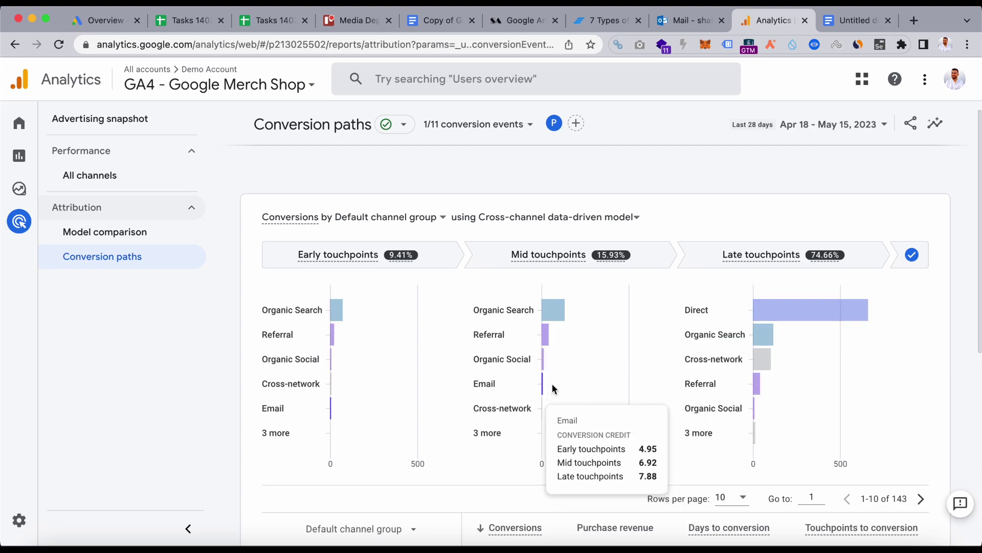
pyautogui.moveTo(573, 357)
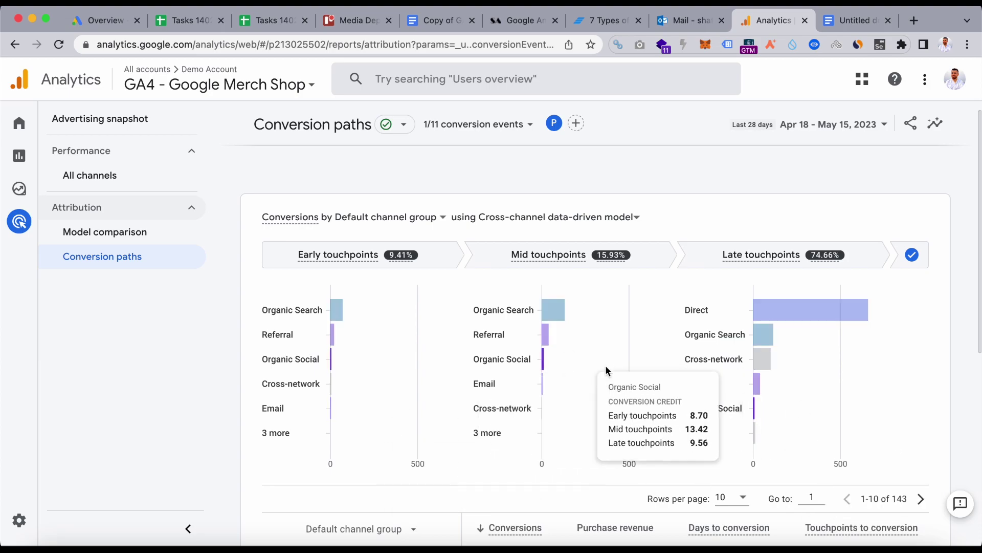
pyautogui.moveTo(357, 401)
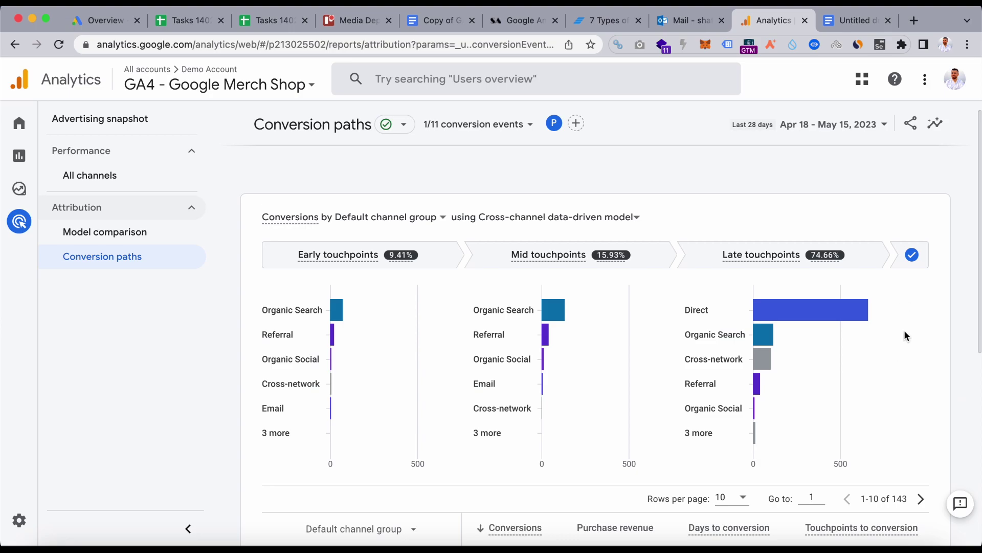
# Review the conversion paths table with its conversions, purchase revenue, days to conversion and touchpoints to conversion.
pyautogui.scroll(-6, 905, 333)
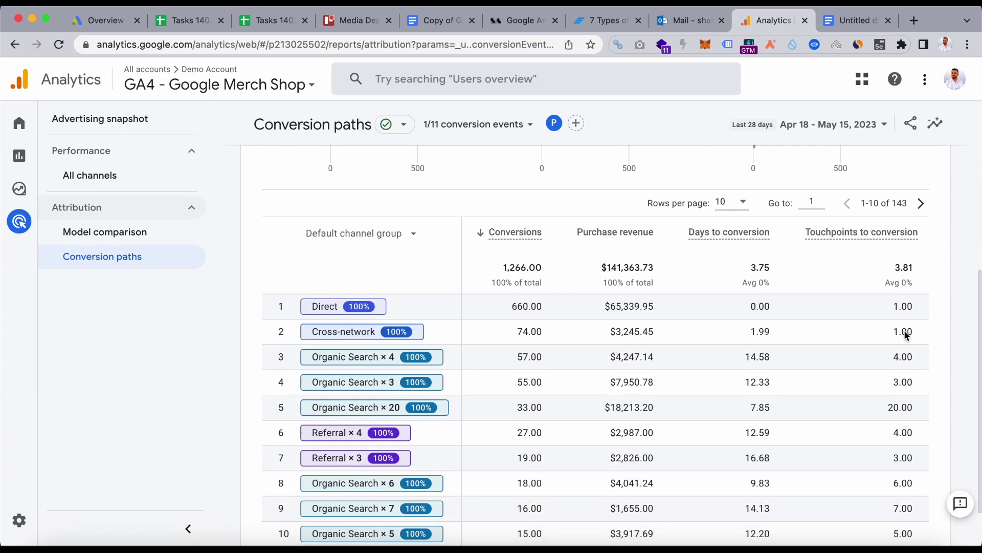
pyautogui.scroll(-2, 400, 434)
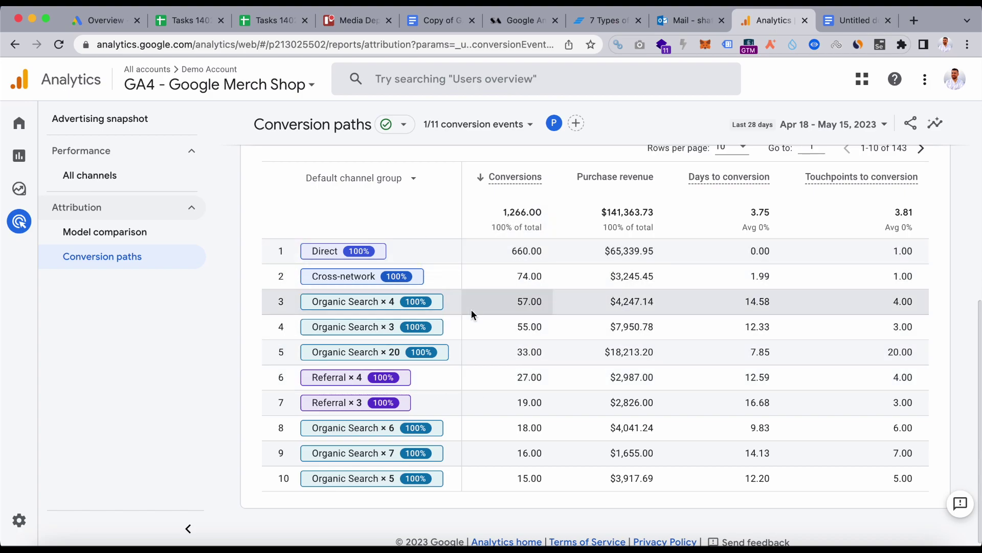
pyautogui.scroll(5, 854, 419)
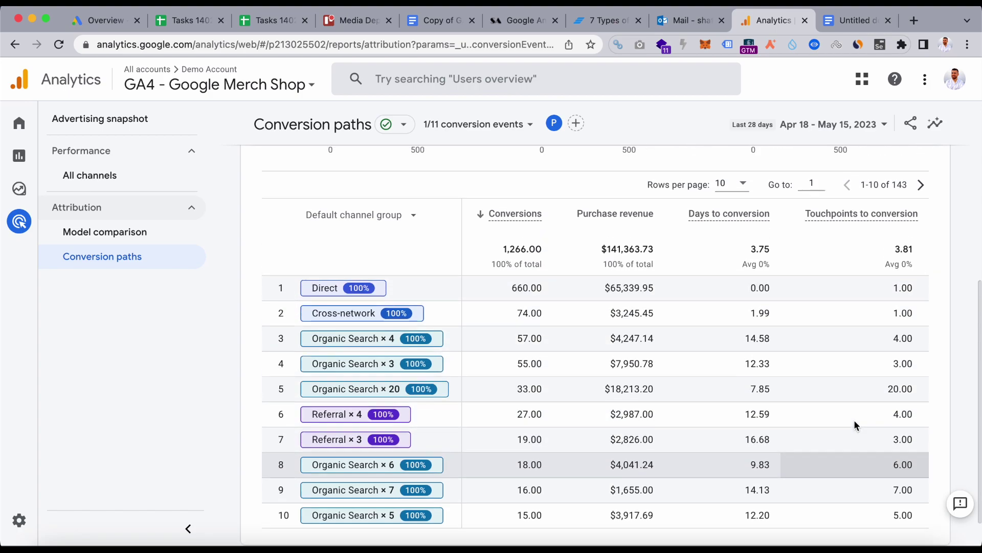
pyautogui.scroll(3, 855, 419)
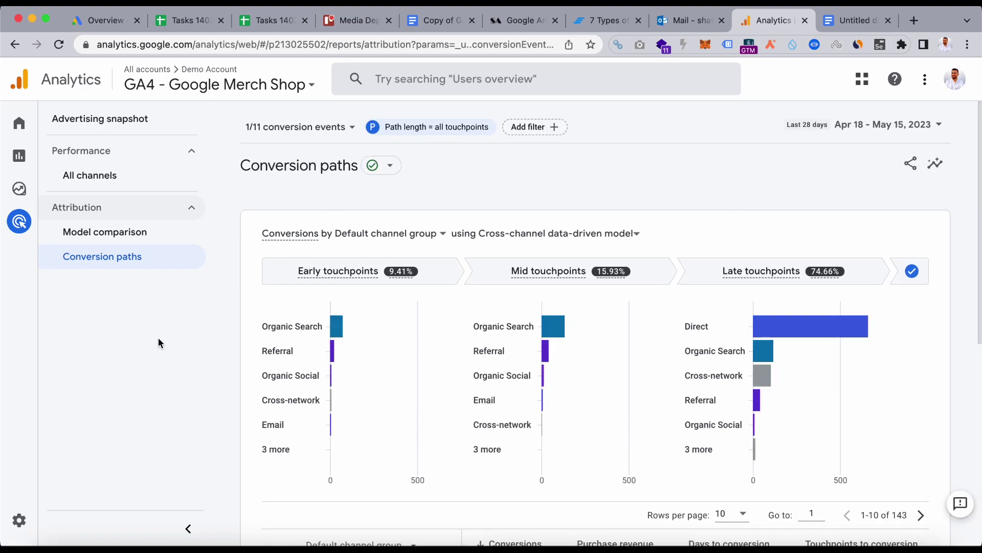
# Open the Admin area of the universal acc - GA4 property and view the user settings down to Emailed Analytics.
pyautogui.moveTo(64, 251)
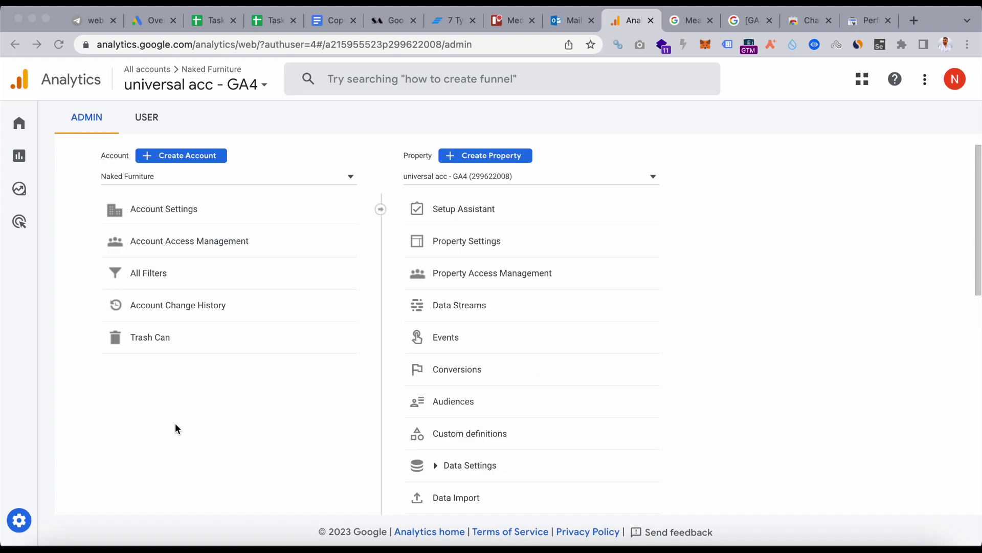
pyautogui.click(24, 521)
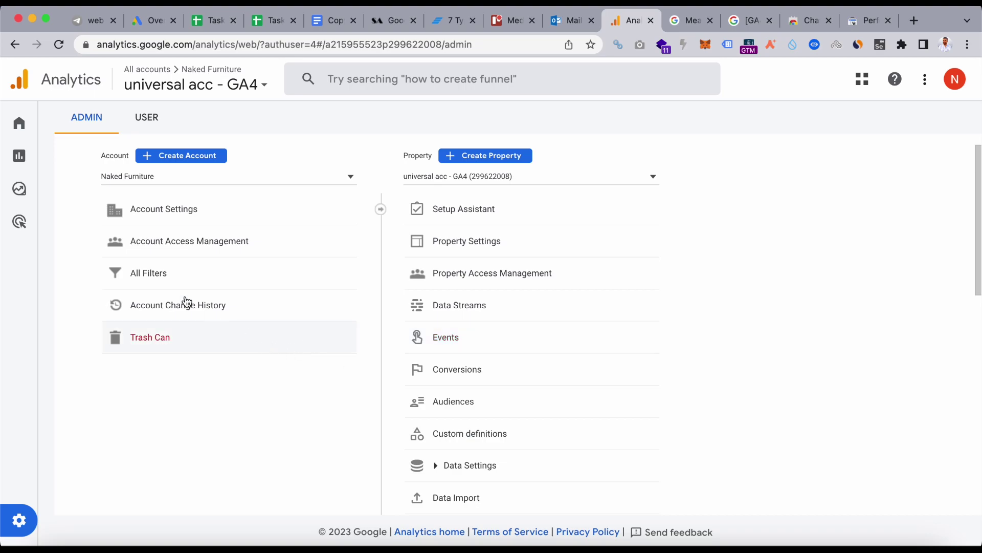
pyautogui.click(153, 115)
pyautogui.scroll(-8, 309, 362)
pyautogui.scroll(-2, 310, 363)
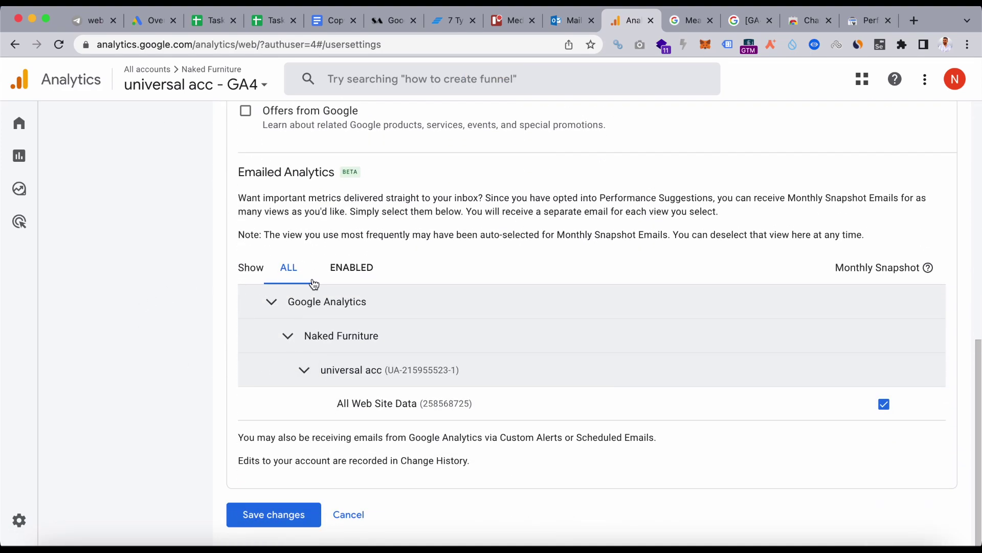
# Return from the user settings to the Admin overview and review the Account Settings, including data sharing options and Data Processing Terms.
pyautogui.scroll(4, 313, 284)
pyautogui.scroll(6, 314, 284)
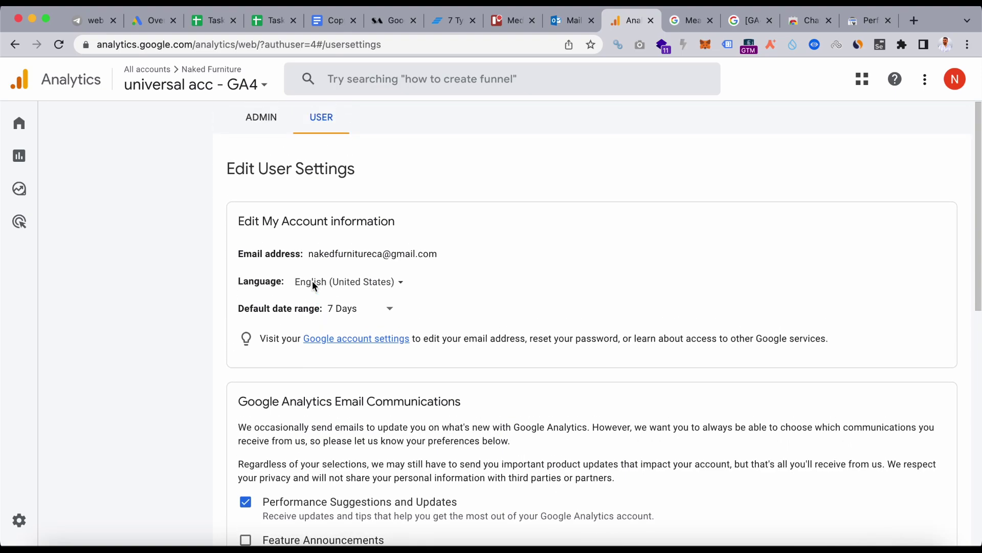
pyautogui.click(269, 120)
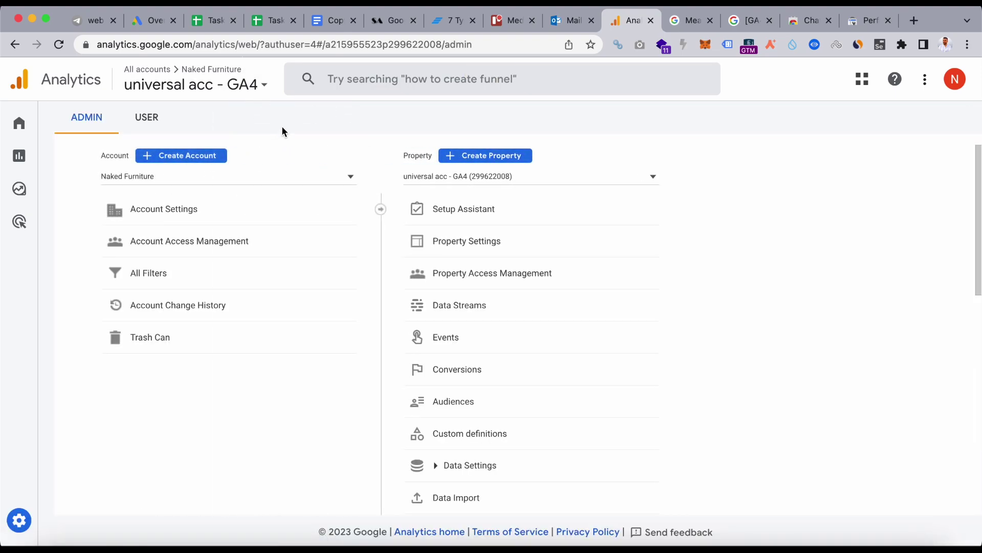
pyautogui.click(217, 211)
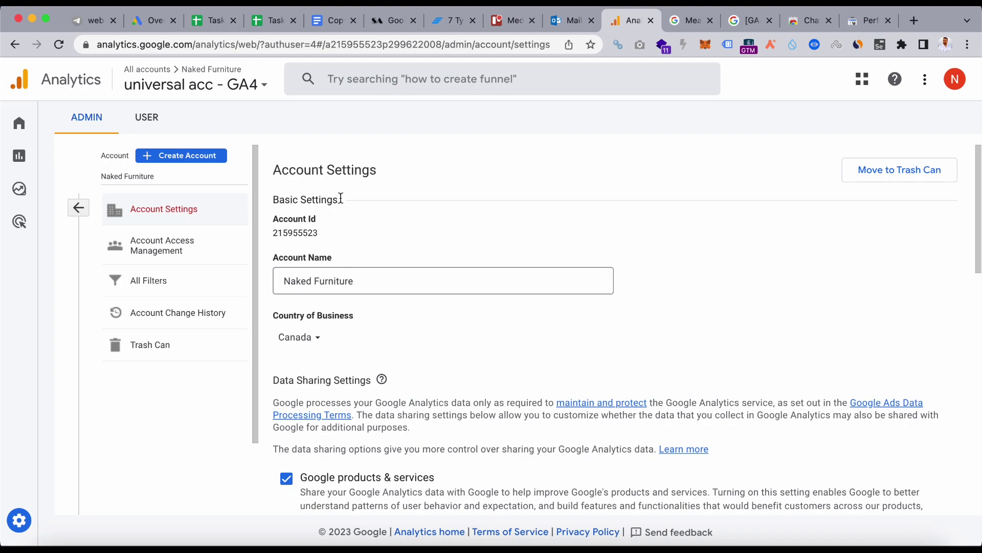
pyautogui.scroll(-5, 365, 351)
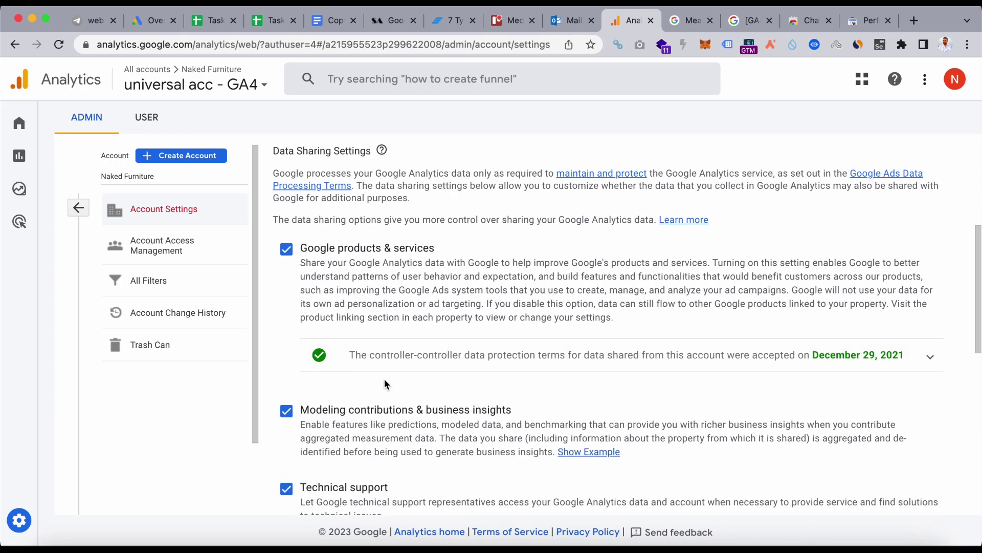
pyautogui.scroll(-2, 390, 420)
pyautogui.scroll(-7, 390, 421)
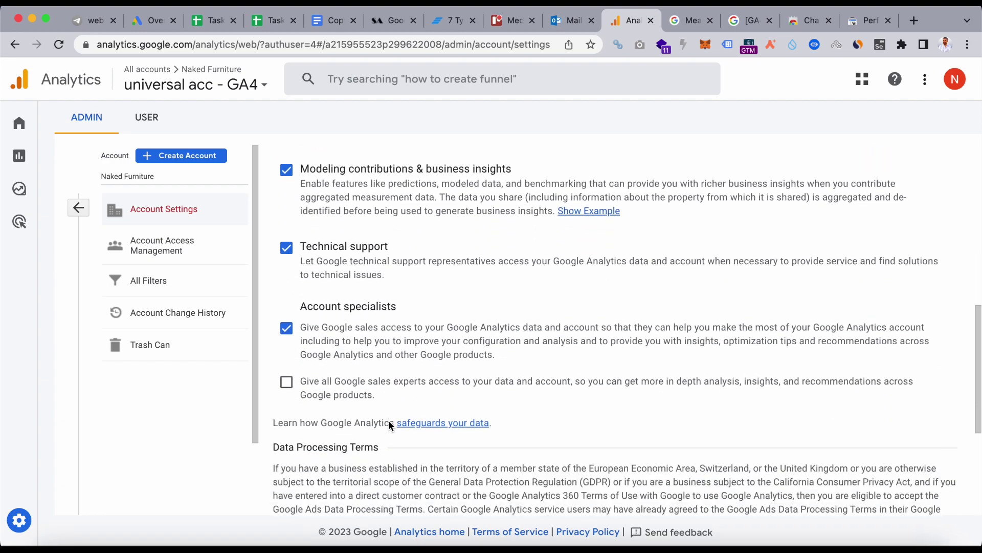
pyautogui.scroll(-2, 388, 425)
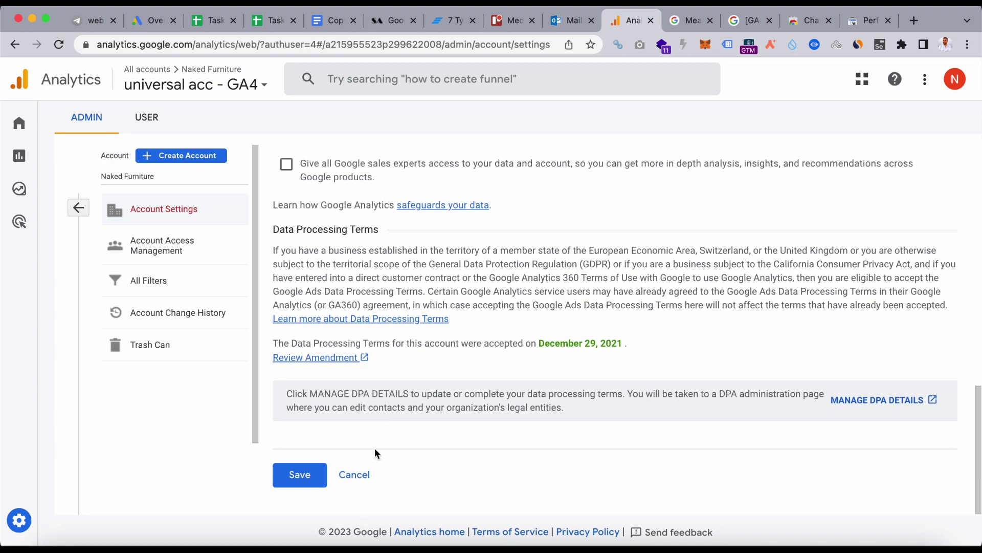
pyautogui.scroll(4, 411, 373)
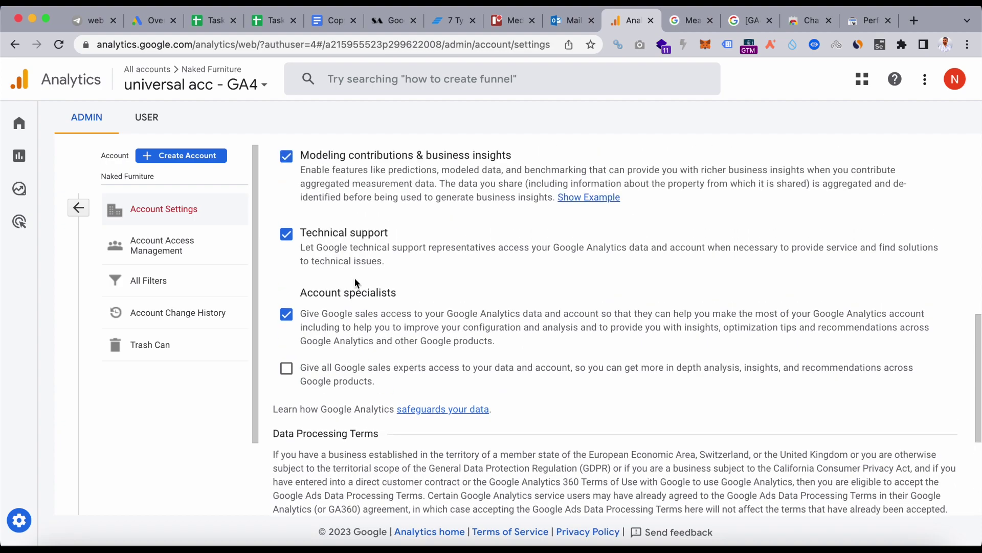
pyautogui.scroll(1, 397, 319)
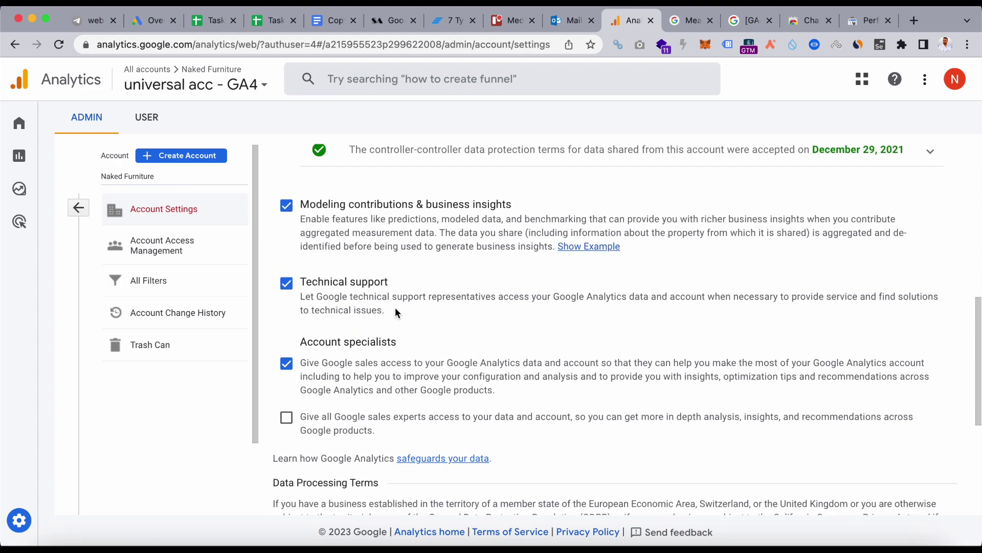
# Open the Naked Furniture account's access management list and switch to the Analytics Help article on access and data-restriction management.
pyautogui.click(228, 251)
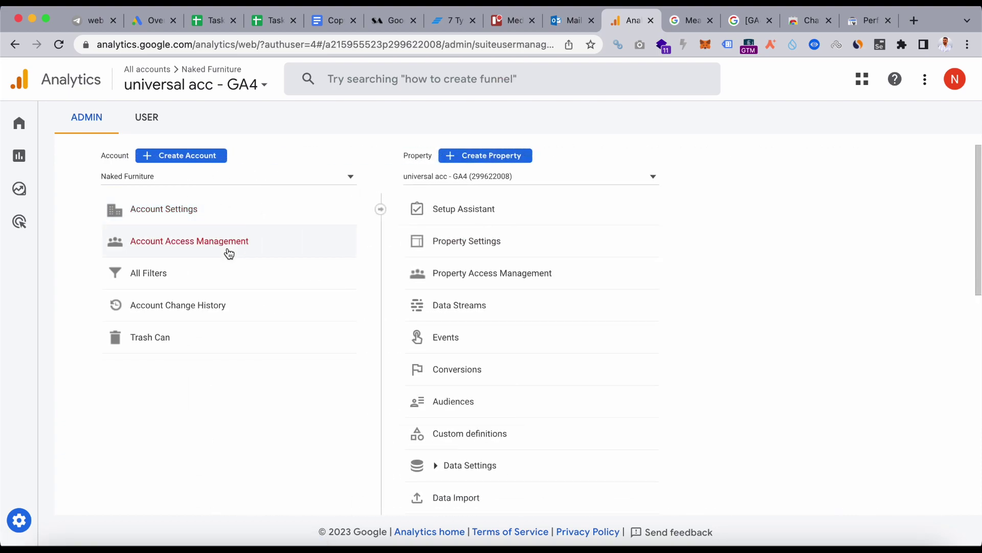
pyautogui.click(226, 250)
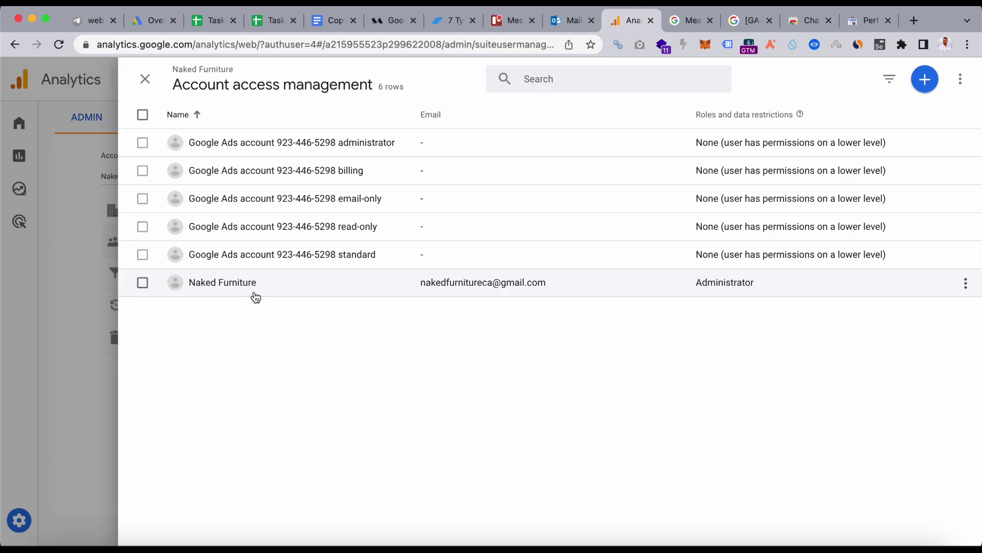
pyautogui.click(700, 23)
pyautogui.click(745, 23)
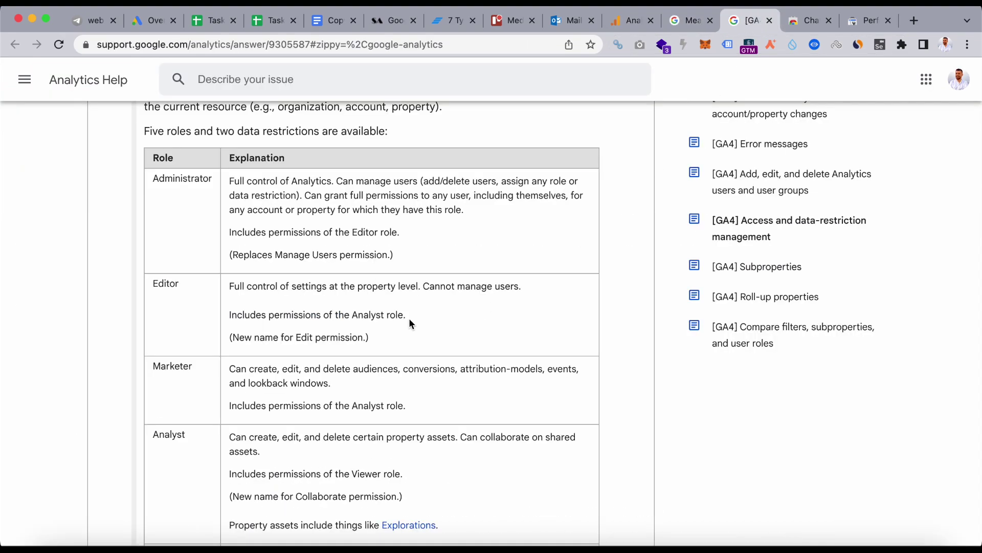
# Read the role table covering Administrator, Editor, Marketer, Analyst, Viewer and None, highlighting the Administrator role's explanation.
pyautogui.scroll(-4, 185, 260)
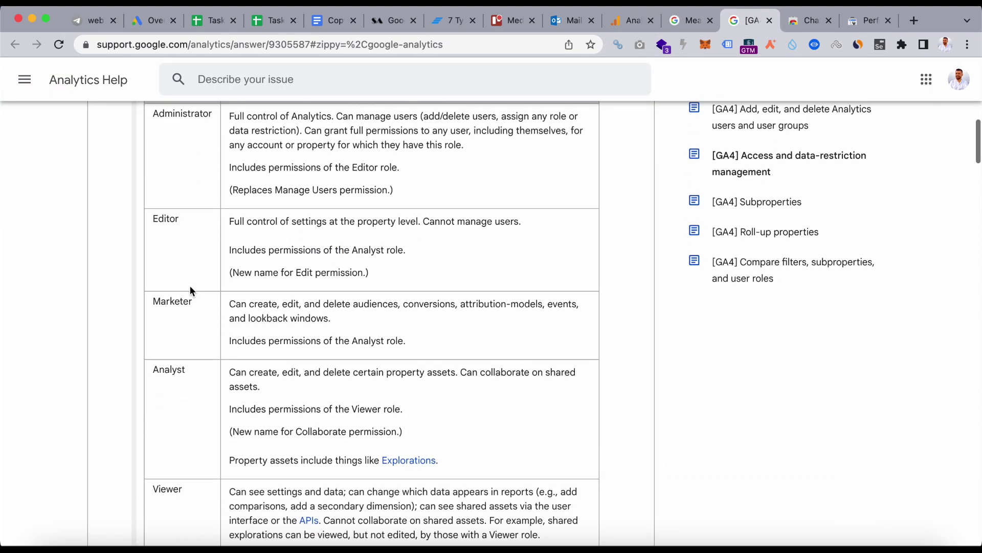
pyautogui.scroll(-3, 187, 424)
pyautogui.scroll(4, 183, 432)
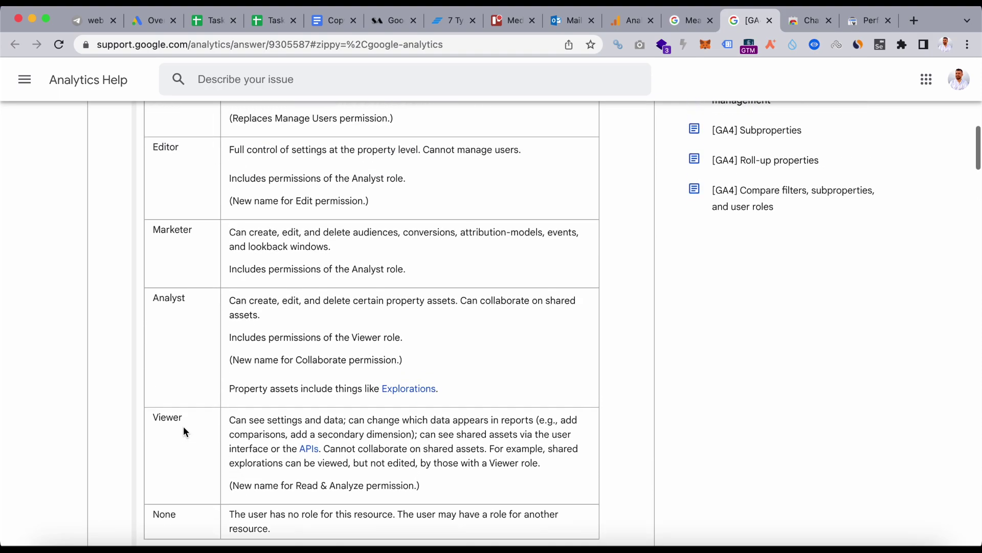
pyautogui.scroll(4, 183, 432)
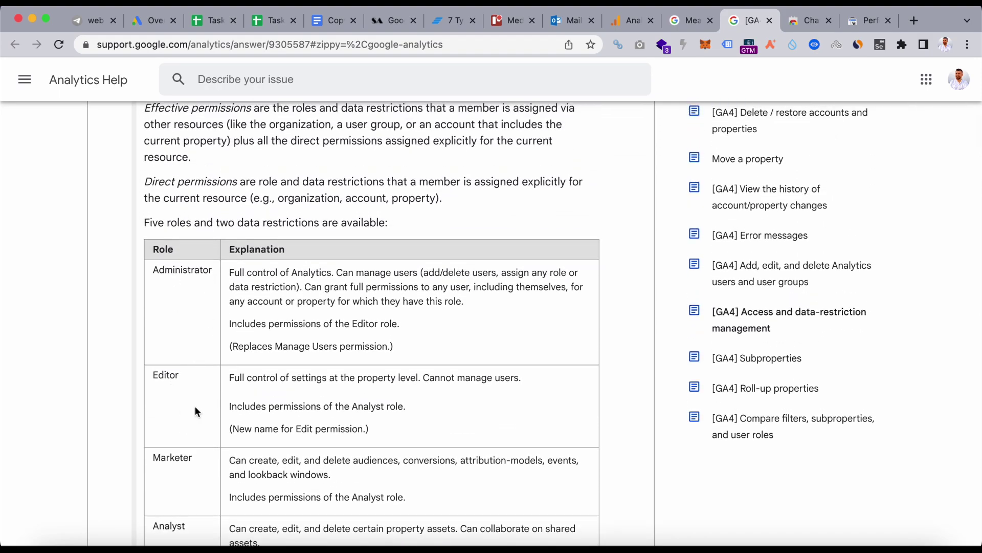
pyautogui.scroll(-2, 195, 409)
pyautogui.scroll(-1, 189, 461)
pyautogui.scroll(-1, 191, 468)
pyautogui.scroll(2, 193, 460)
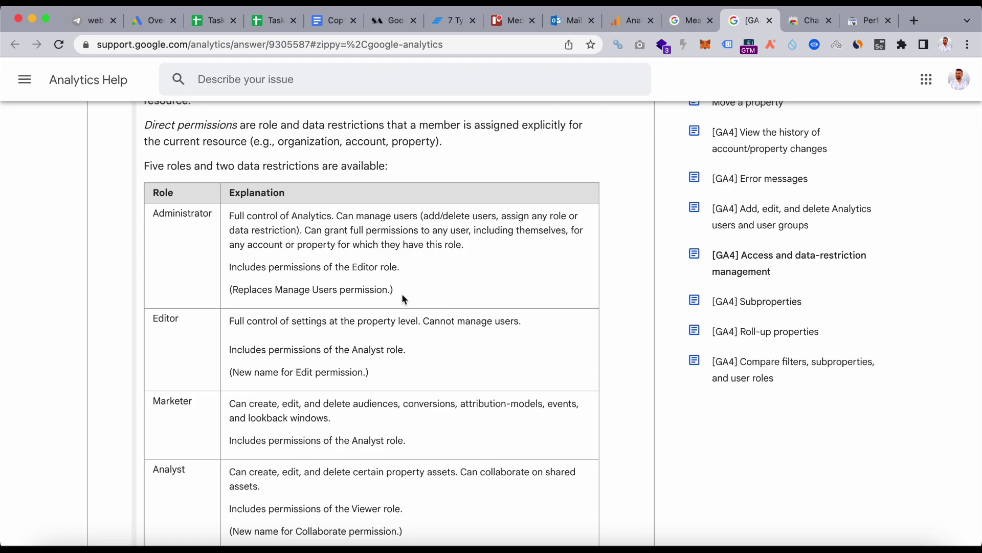
pyautogui.tripleClick(443, 246)
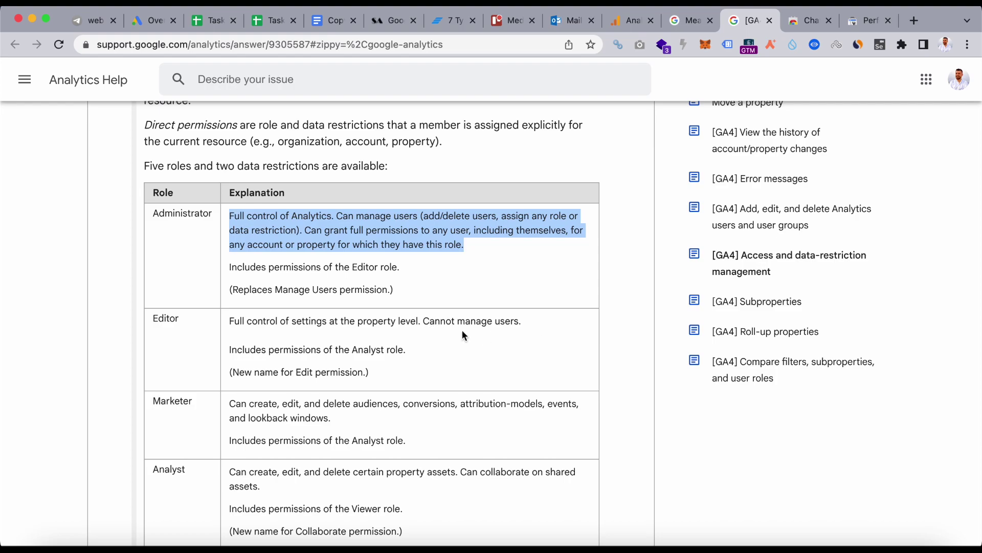
pyautogui.scroll(-3, 338, 410)
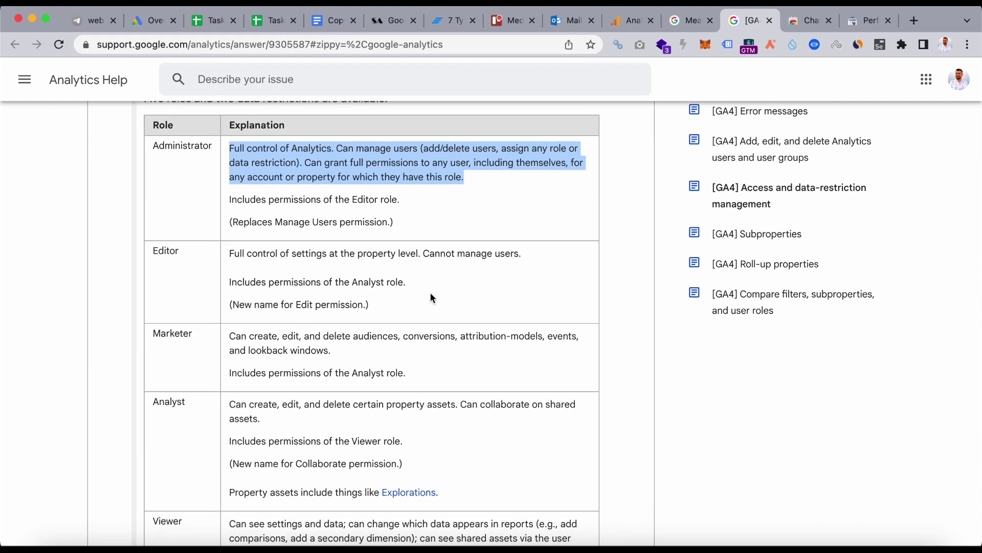
# Switch back to Google Analytics, leave the account access list and open the account's All Filters page.
pyautogui.click(640, 23)
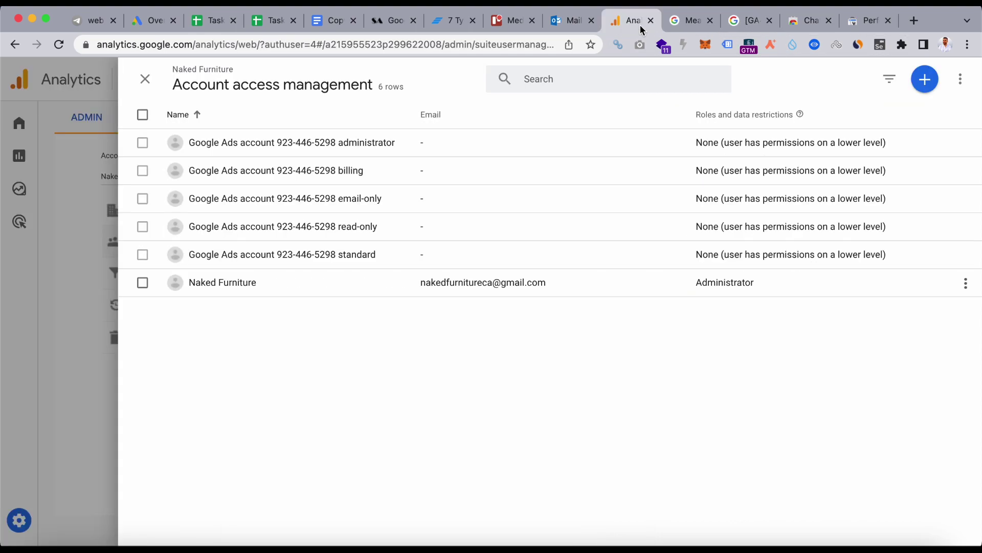
pyautogui.click(69, 309)
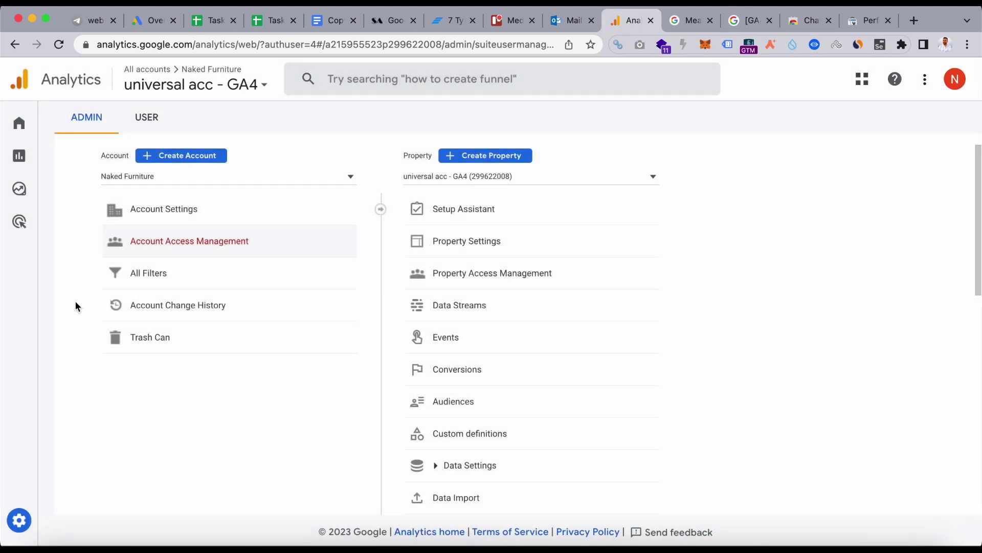
pyautogui.click(154, 276)
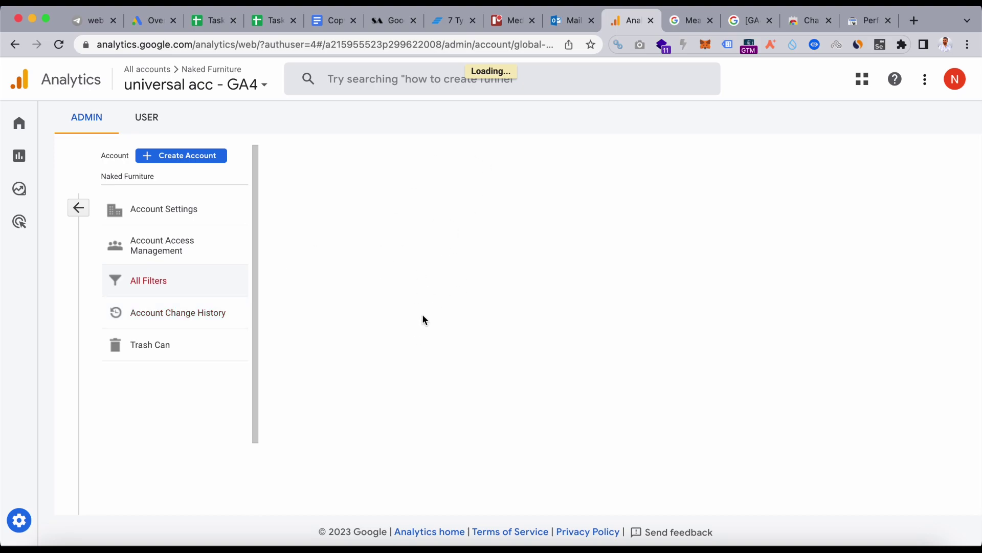
pyautogui.click(185, 247)
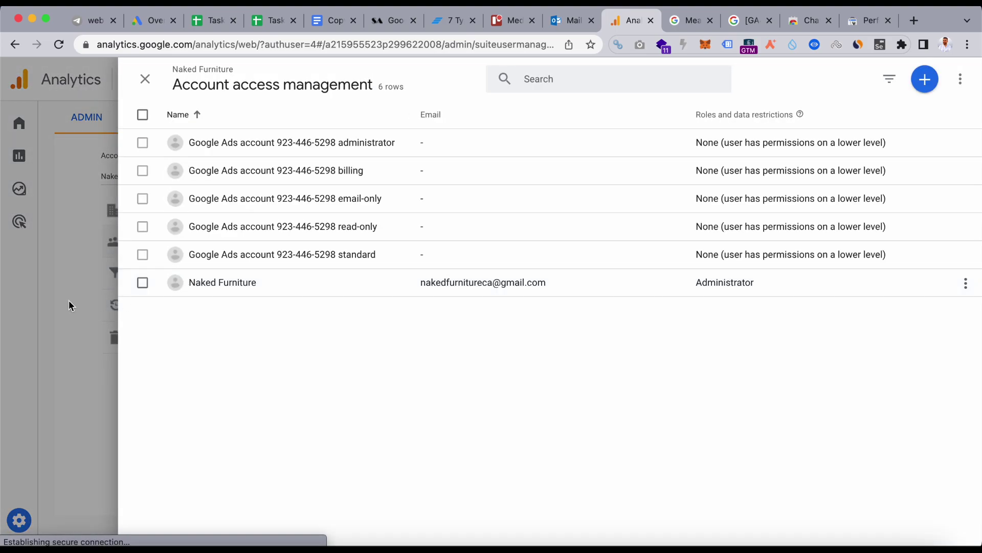
pyautogui.click(69, 300)
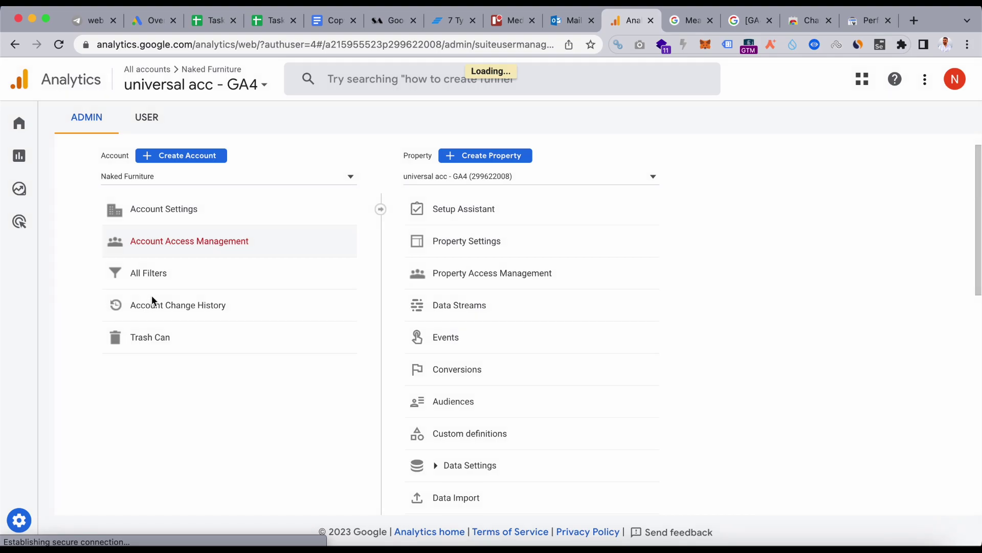
pyautogui.click(149, 279)
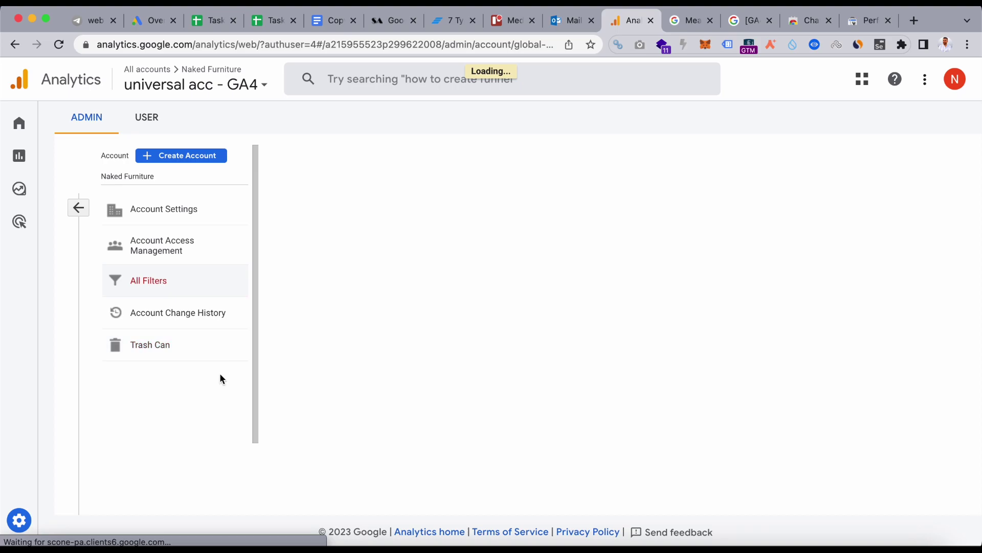
# Look through the account's change history, trash can and filters pages, and return to the Admin overview.
pyautogui.click(205, 317)
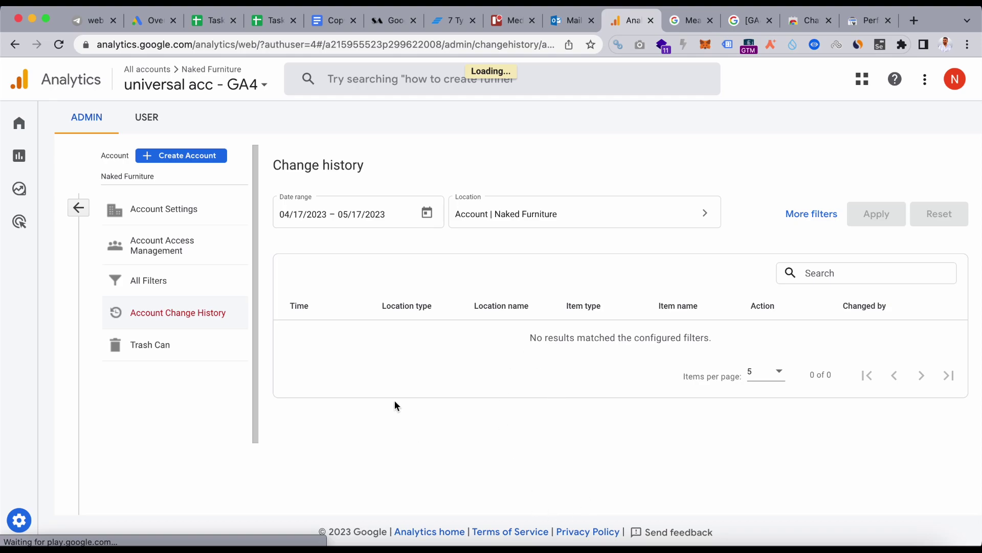
pyautogui.click(187, 350)
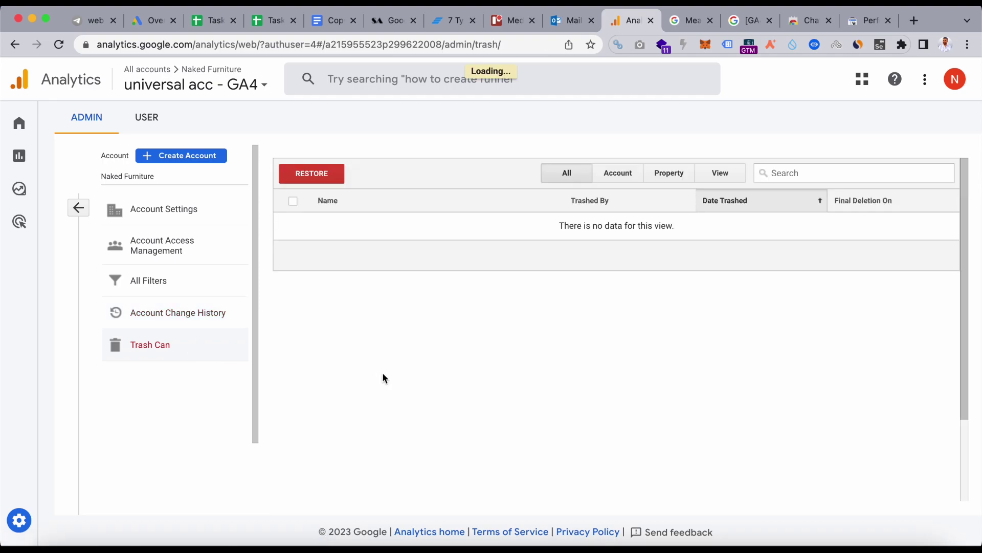
pyautogui.click(193, 293)
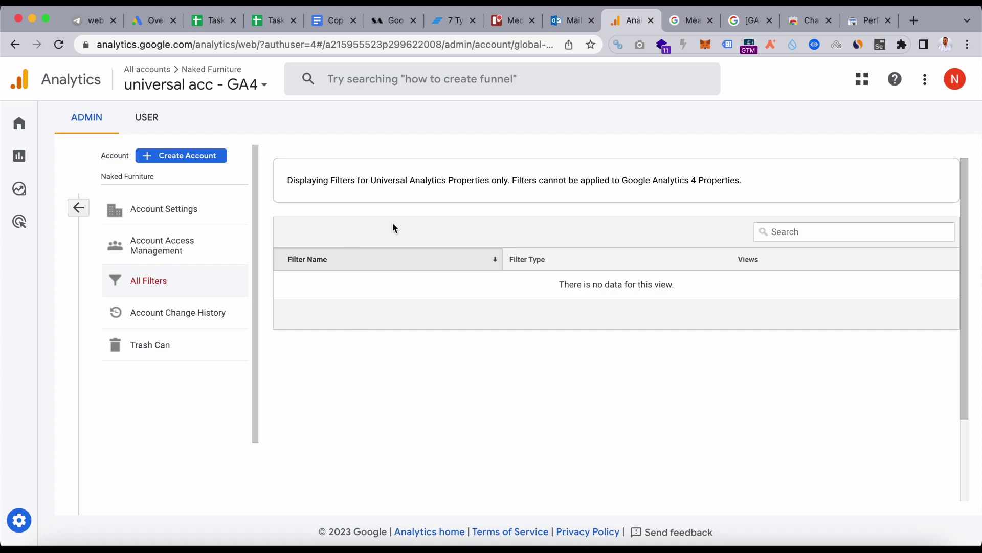
pyautogui.click(80, 208)
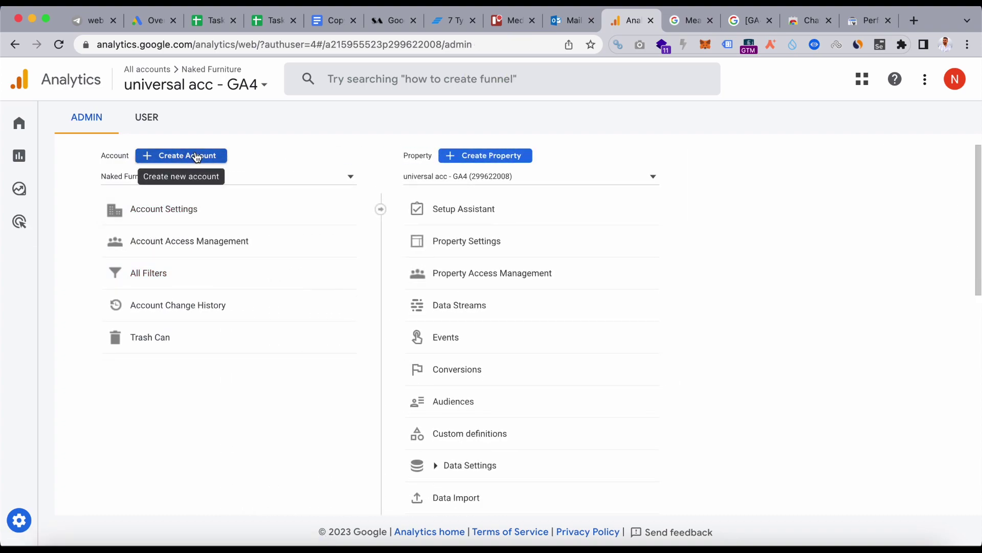
# View the list of accounts and properties and the full account creation form, leaving it without creating an account.
pyautogui.click(264, 85)
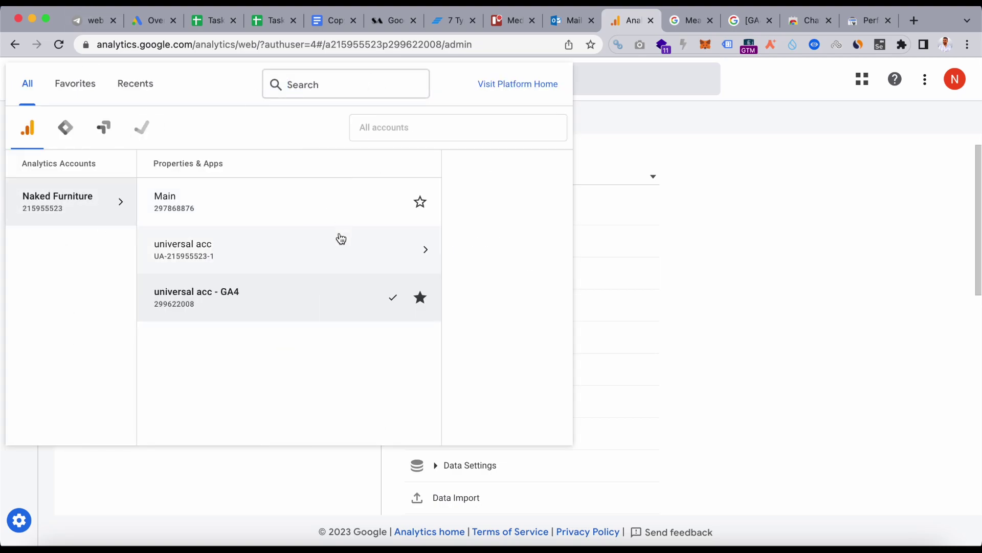
pyautogui.click(751, 164)
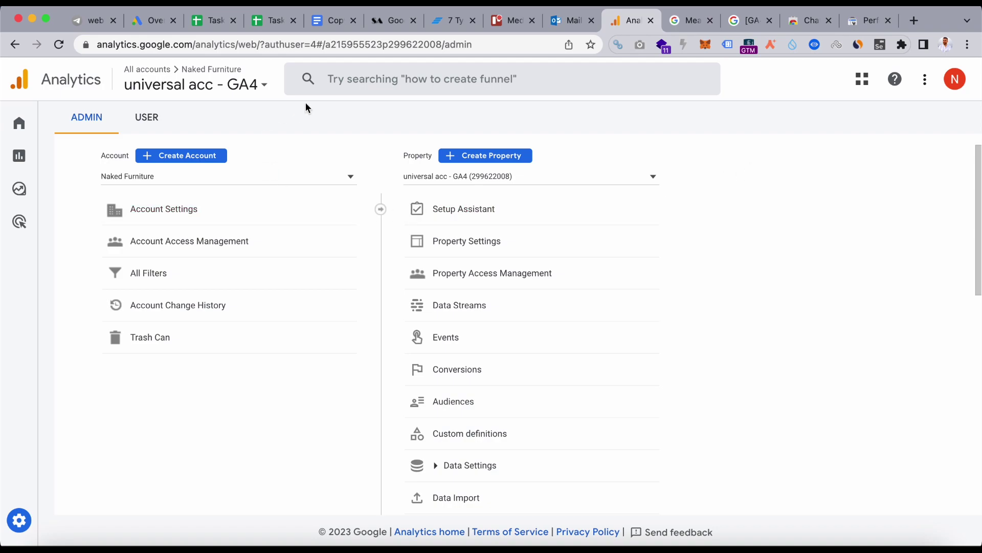
pyautogui.click(205, 156)
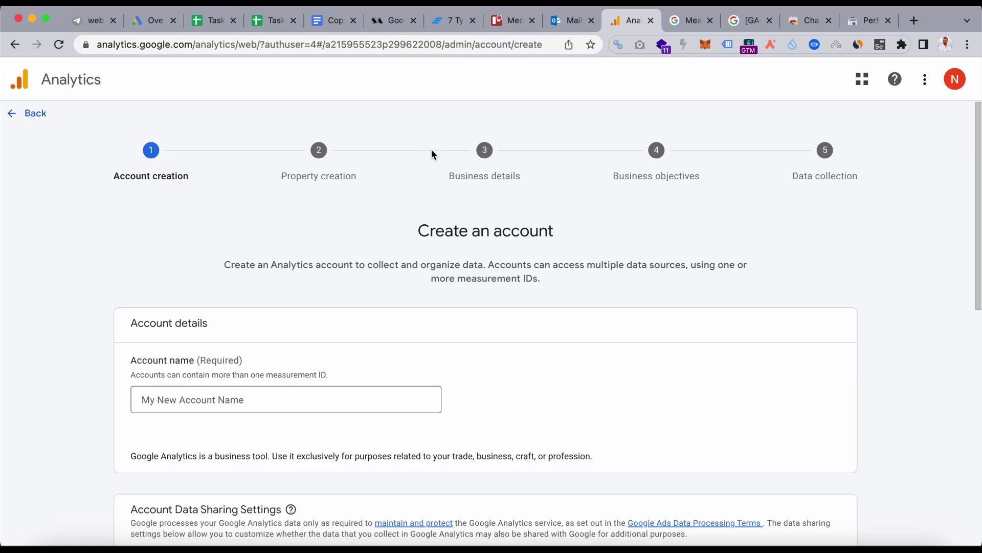
pyautogui.scroll(-15, 34, 425)
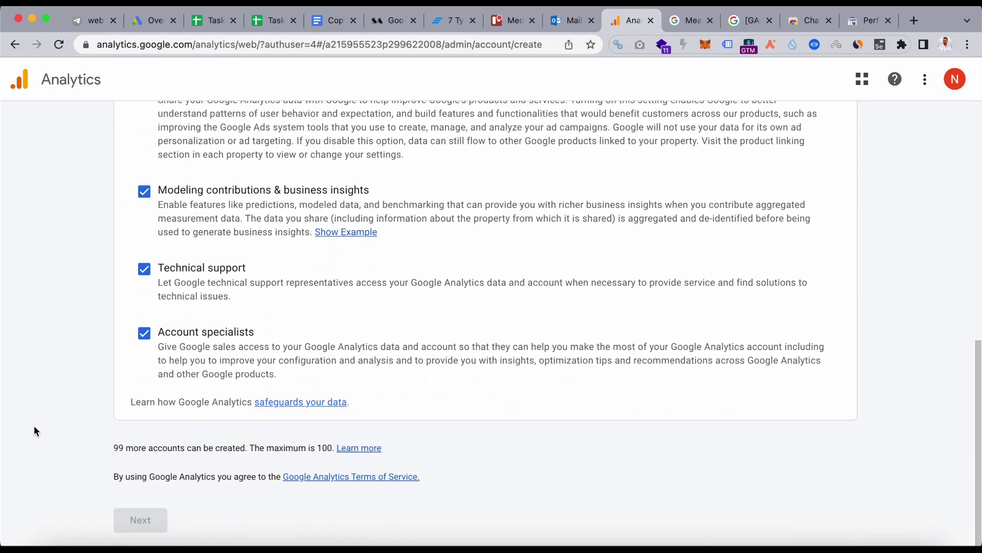
pyautogui.click(14, 45)
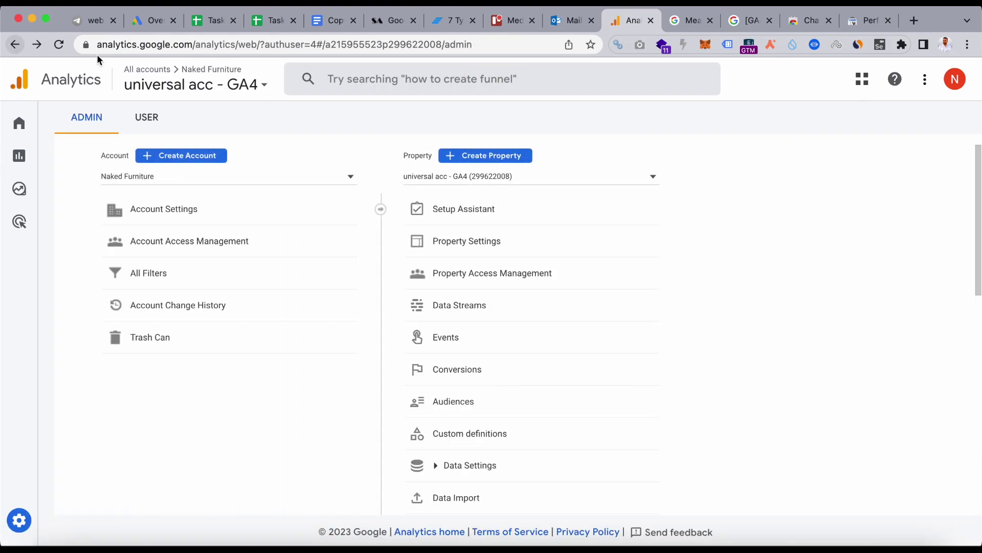
# Review the property creation form with its name, reporting time zone and currency fields, and return to the Admin overview.
pyautogui.click(509, 160)
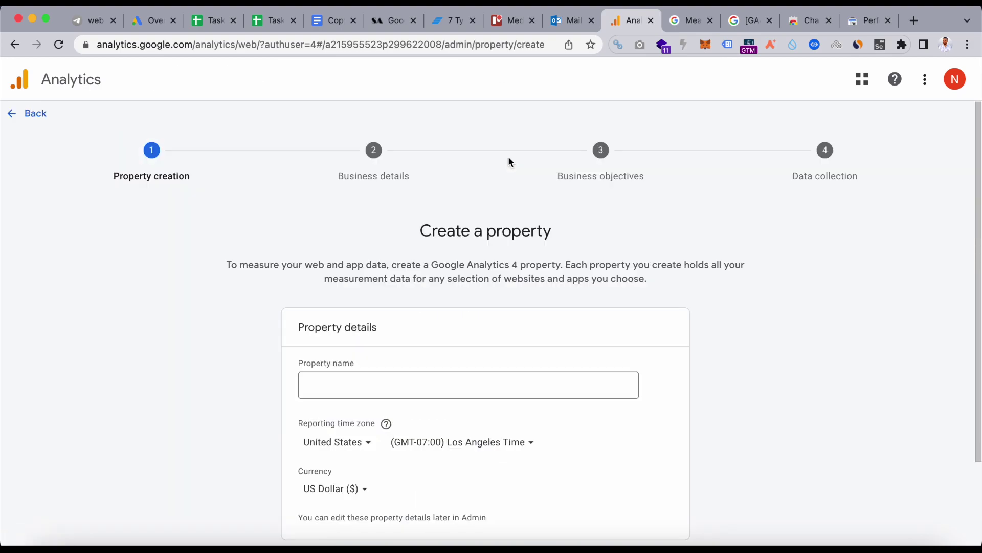
pyautogui.scroll(-2, 363, 442)
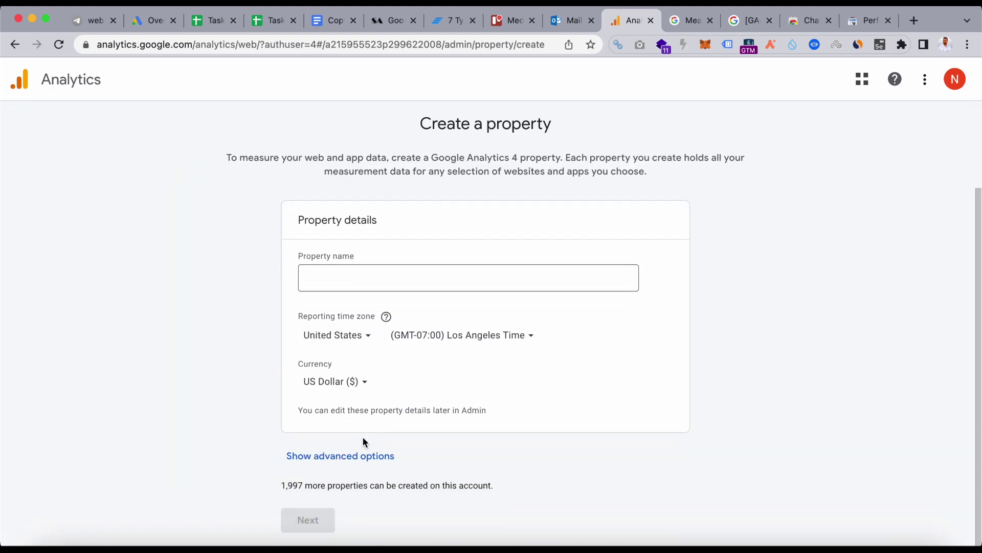
pyautogui.click(14, 44)
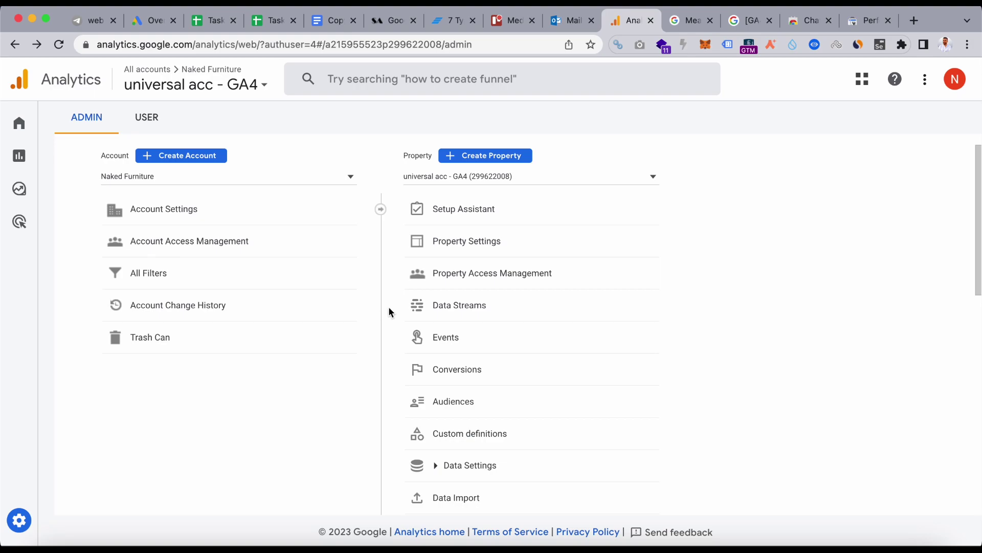
# Open the property's Setup Assistant, go to managing Google signals and read through the data collection settings.
pyautogui.click(568, 218)
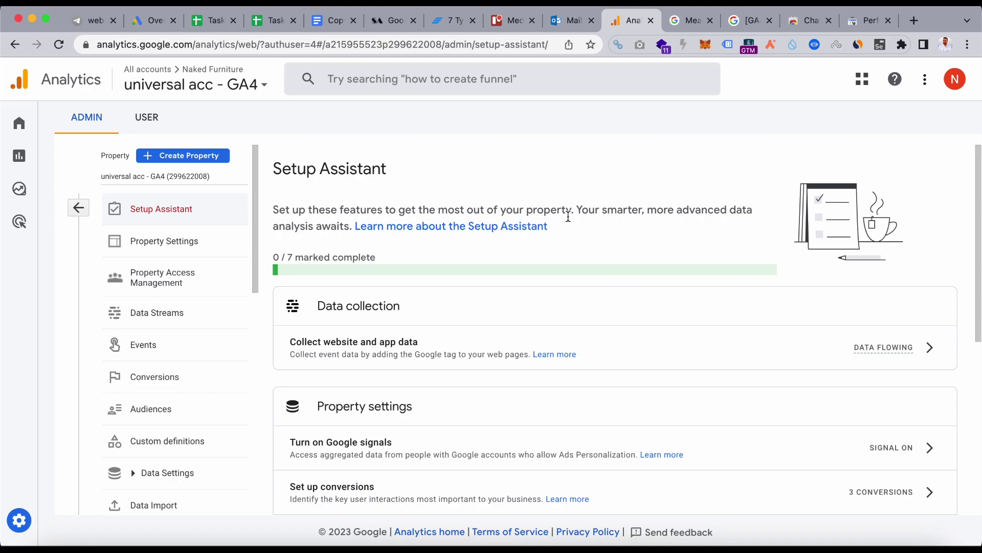
pyautogui.scroll(-3, 700, 194)
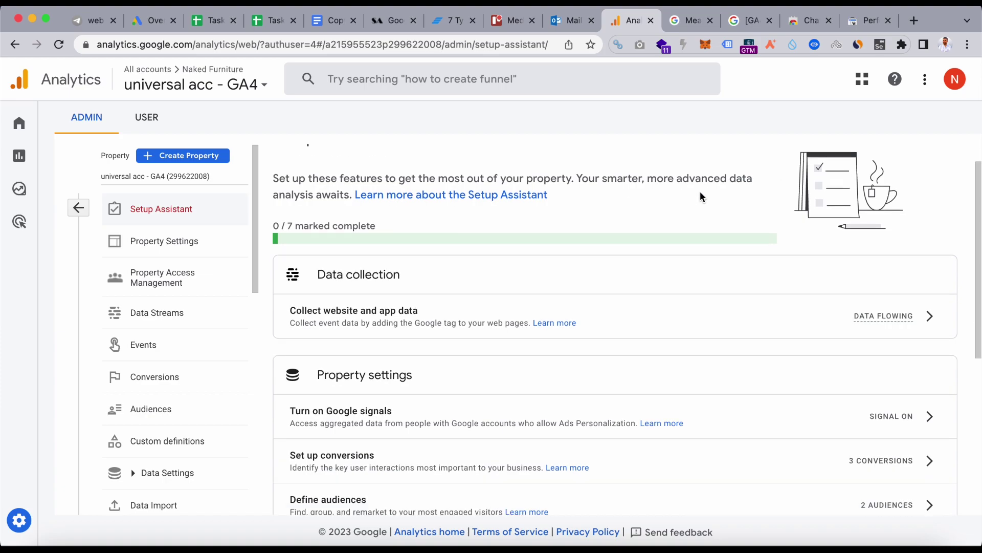
pyautogui.scroll(-1, 700, 194)
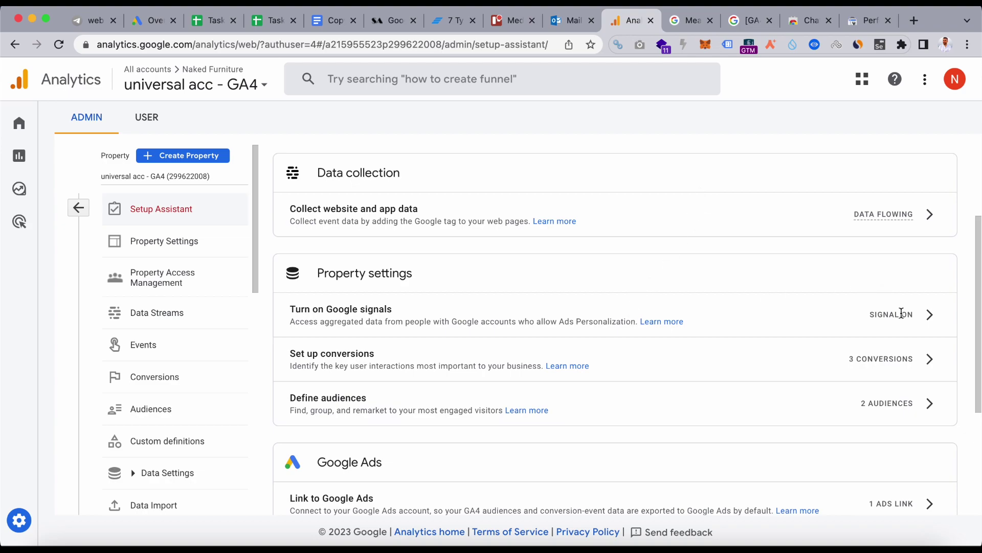
pyautogui.click(938, 315)
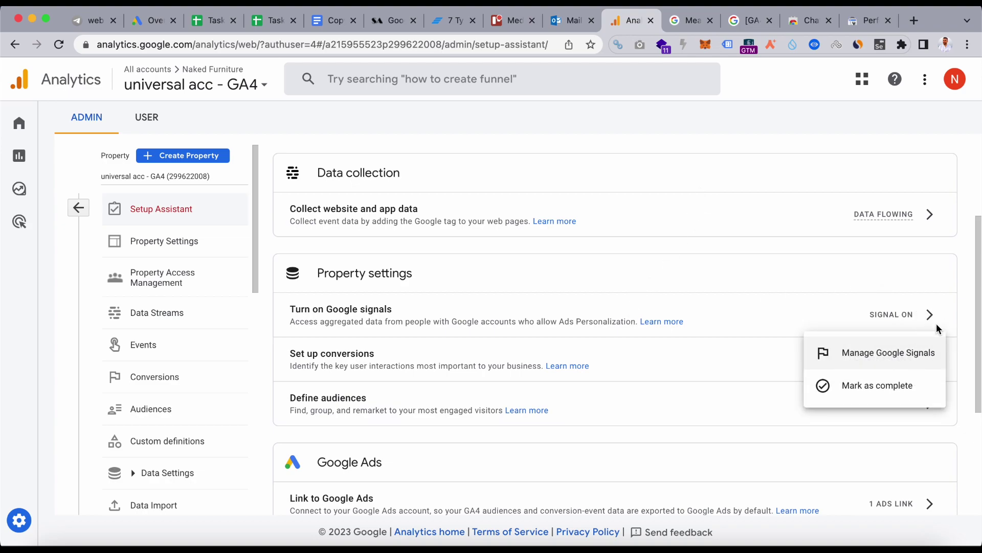
pyautogui.click(914, 357)
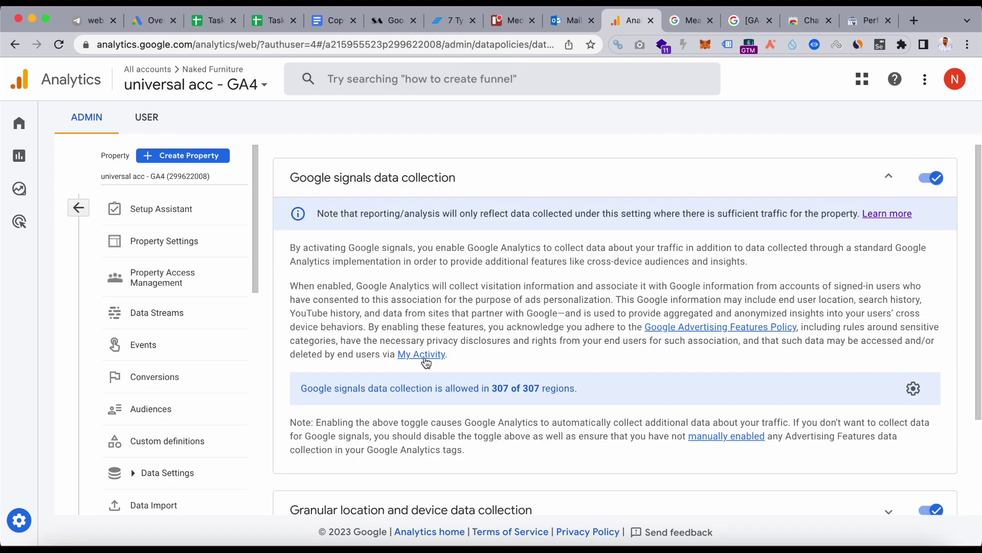
pyautogui.scroll(-3, 619, 351)
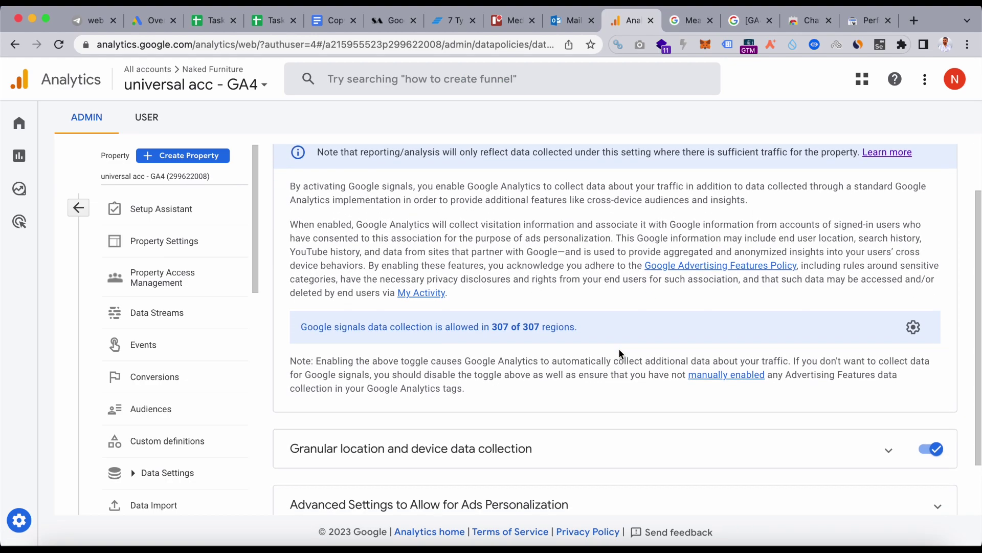
pyautogui.scroll(3, 618, 351)
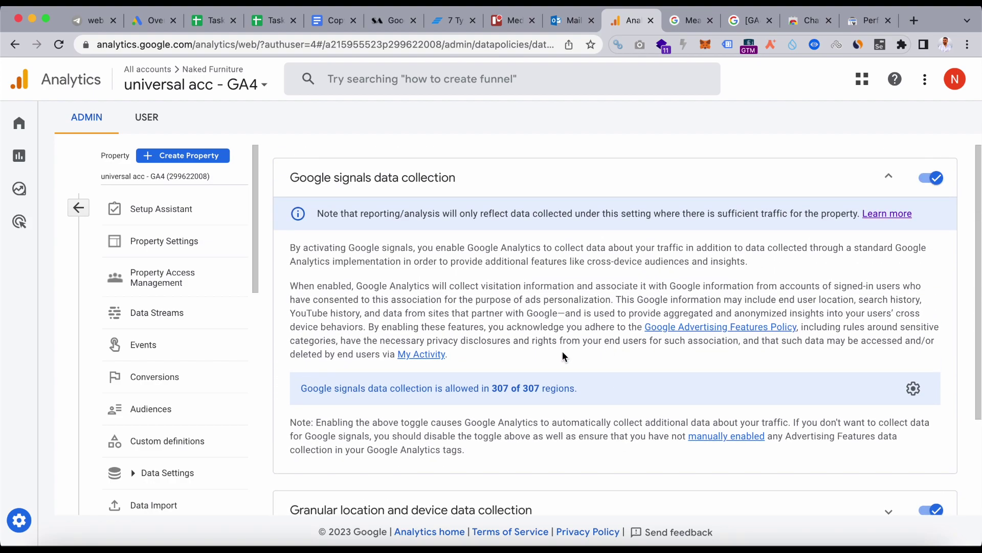
# Return to the Setup Assistant and review its Google Ads items and the expanded optional advanced setup section.
pyautogui.click(171, 212)
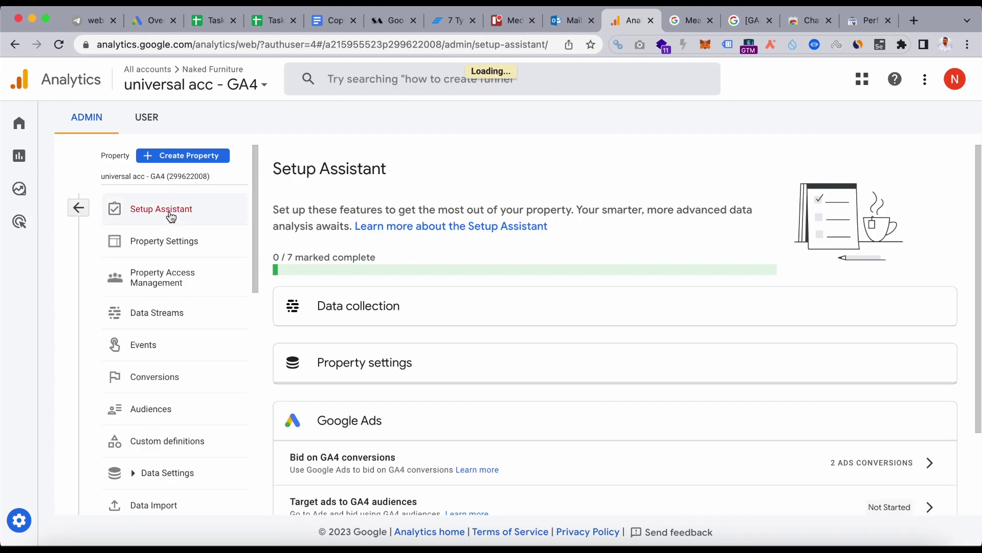
pyautogui.scroll(-7, 514, 381)
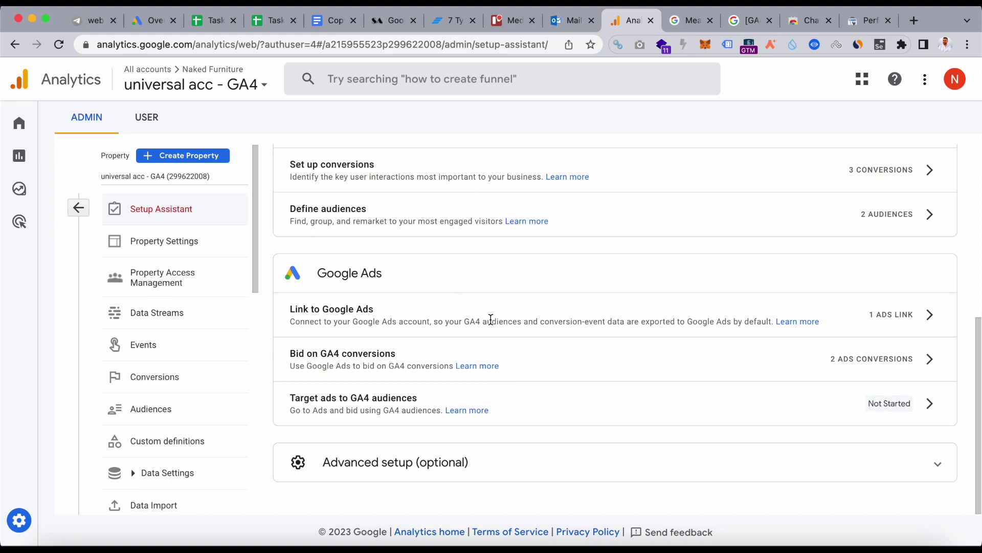
pyautogui.click(378, 470)
pyautogui.scroll(-4, 502, 434)
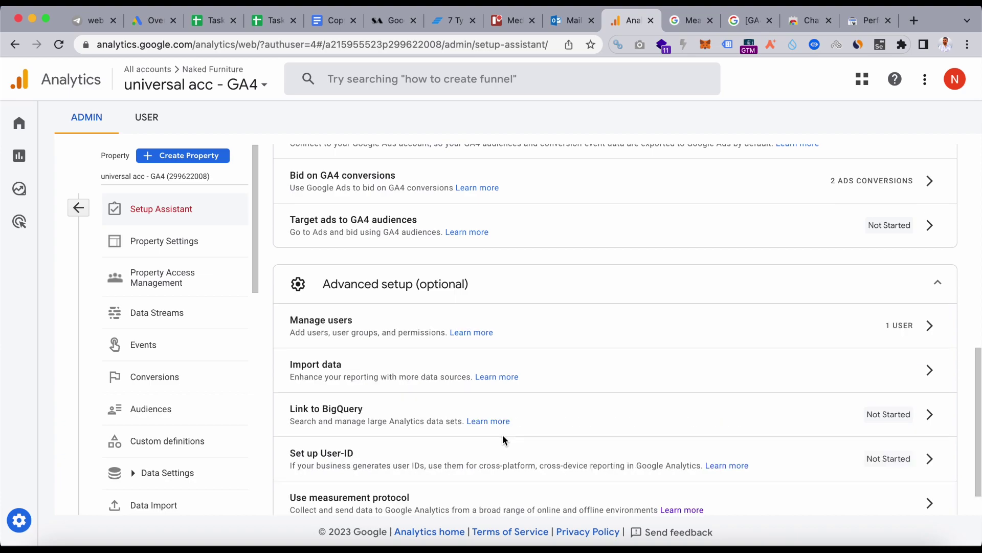
pyautogui.scroll(-1, 502, 434)
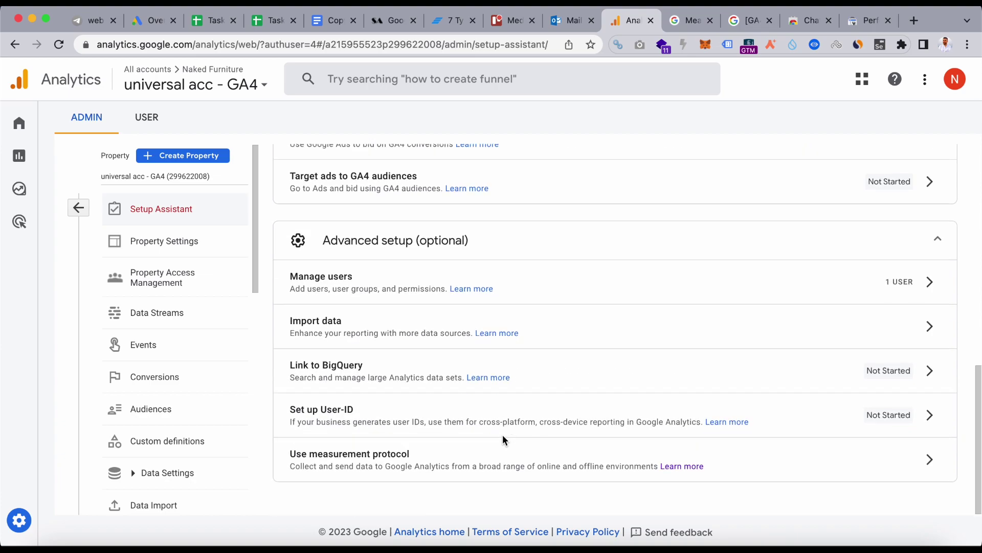
# Review the property settings and the property access management list, and close the access list.
pyautogui.click(172, 242)
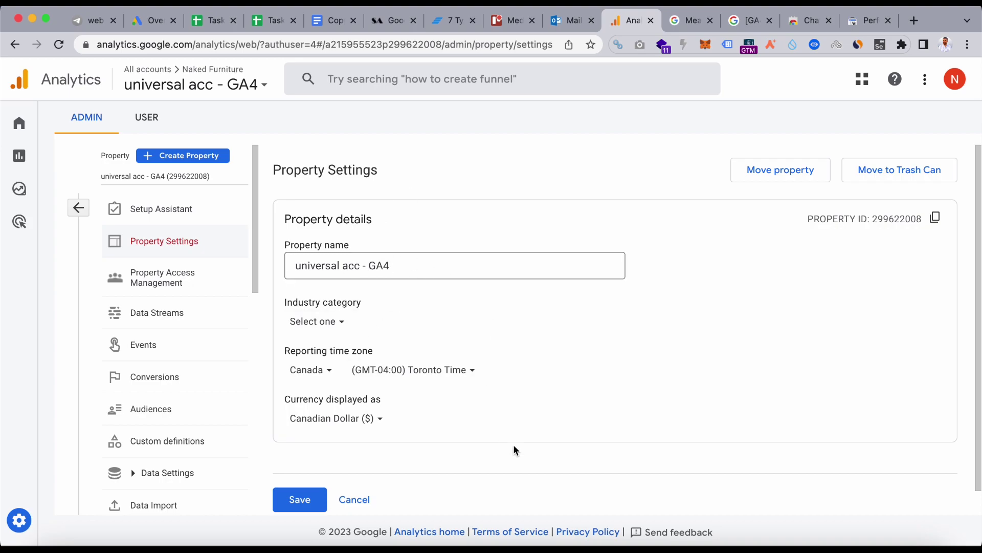
pyautogui.scroll(-1, 511, 445)
pyautogui.scroll(1, 538, 369)
pyautogui.click(190, 285)
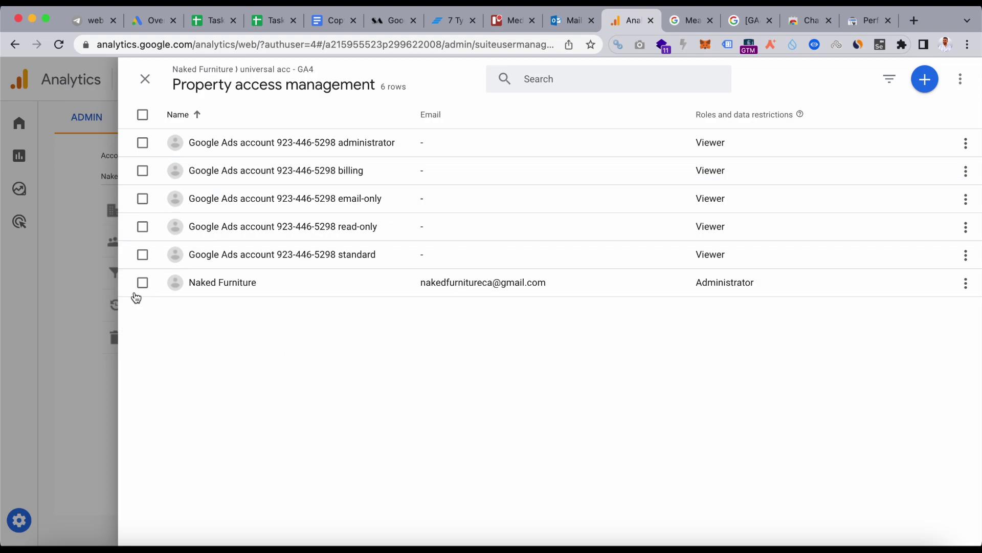
pyautogui.click(94, 287)
# Open the nakedfurniture.ca web stream's details from Data Streams, view its edit form and leave the form.
pyautogui.click(459, 310)
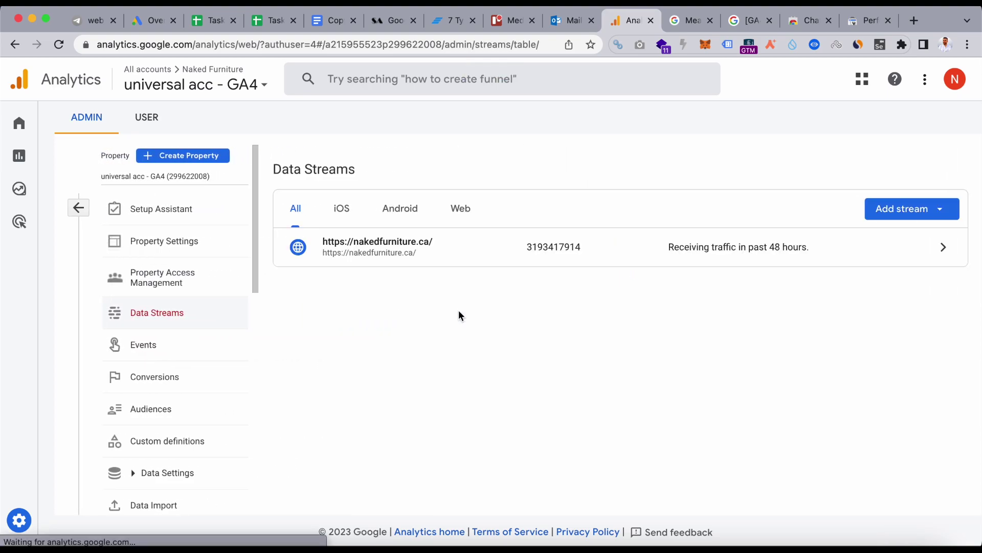
pyautogui.click(654, 256)
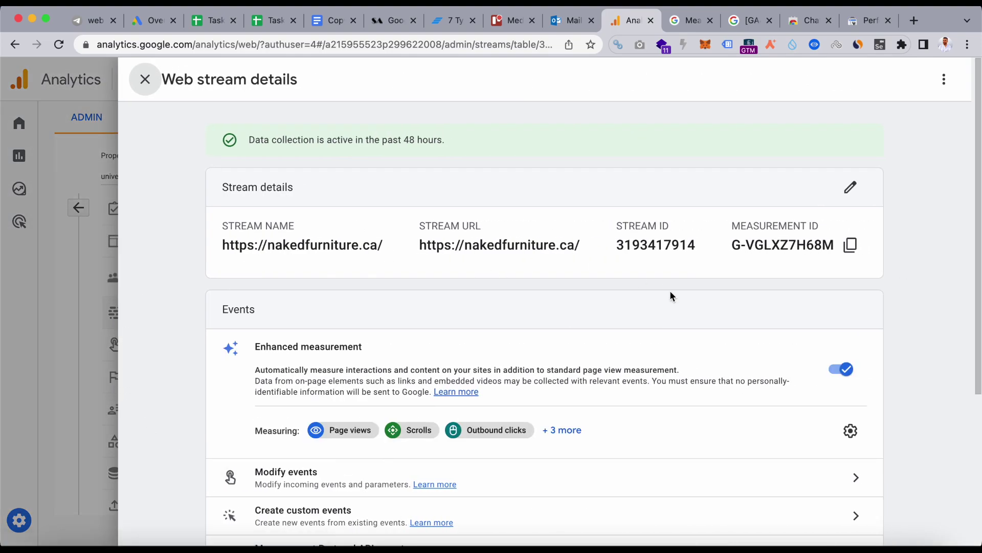
pyautogui.click(852, 190)
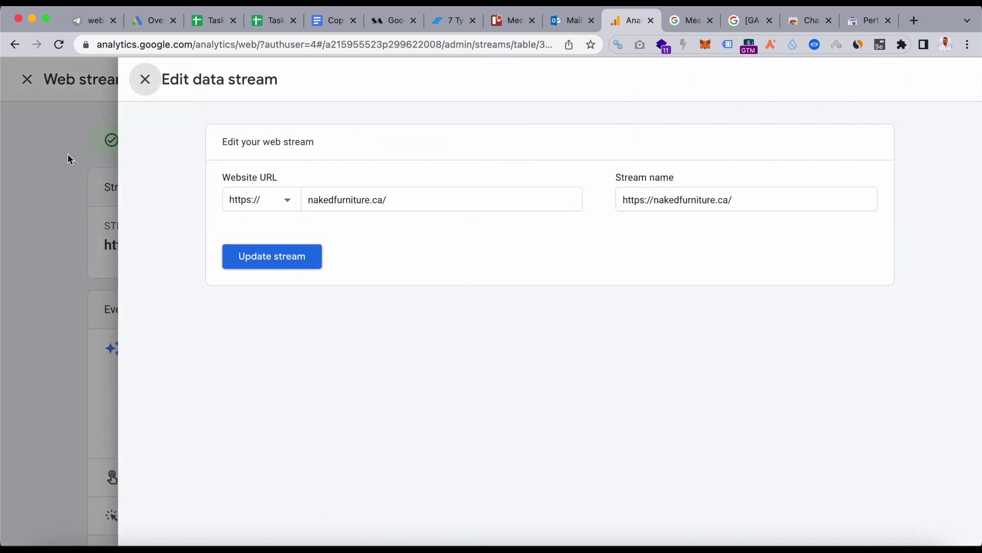
pyautogui.click(67, 157)
# Review the web stream's enhanced measurement event options, close them and look over its remaining event and Google tag options.
pyautogui.scroll(-5, 158, 313)
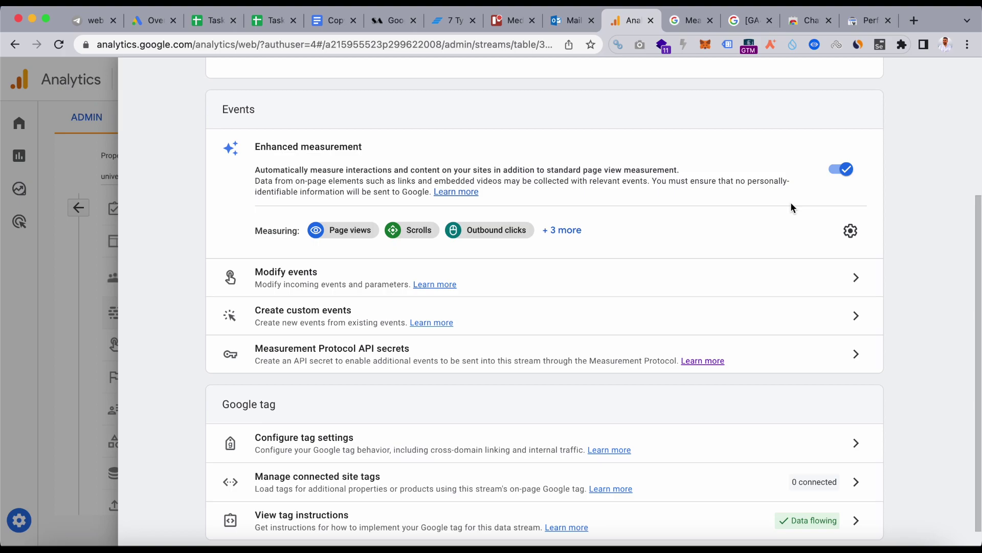
pyautogui.click(850, 231)
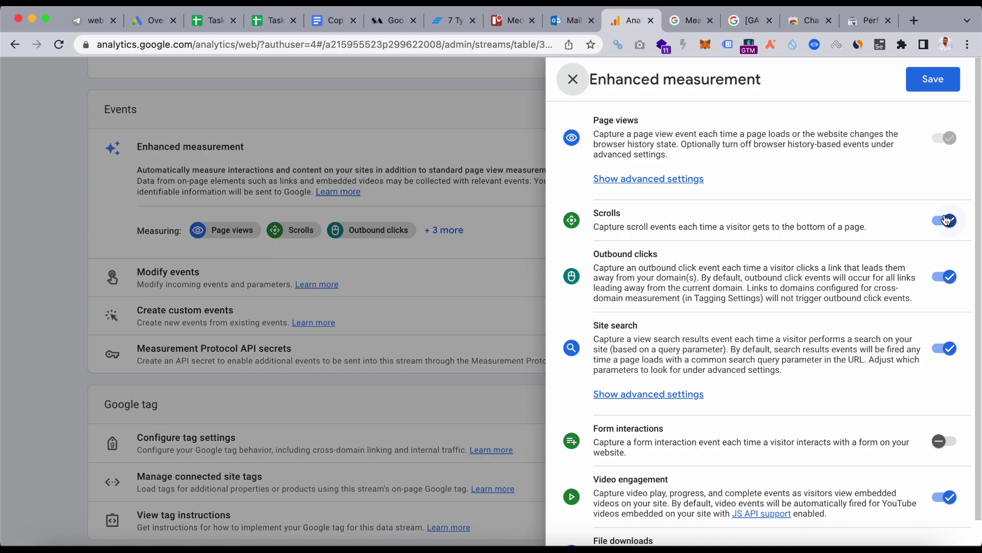
pyautogui.scroll(-1, 743, 446)
pyautogui.scroll(1, 742, 445)
pyautogui.click(517, 294)
pyautogui.scroll(-1, 384, 351)
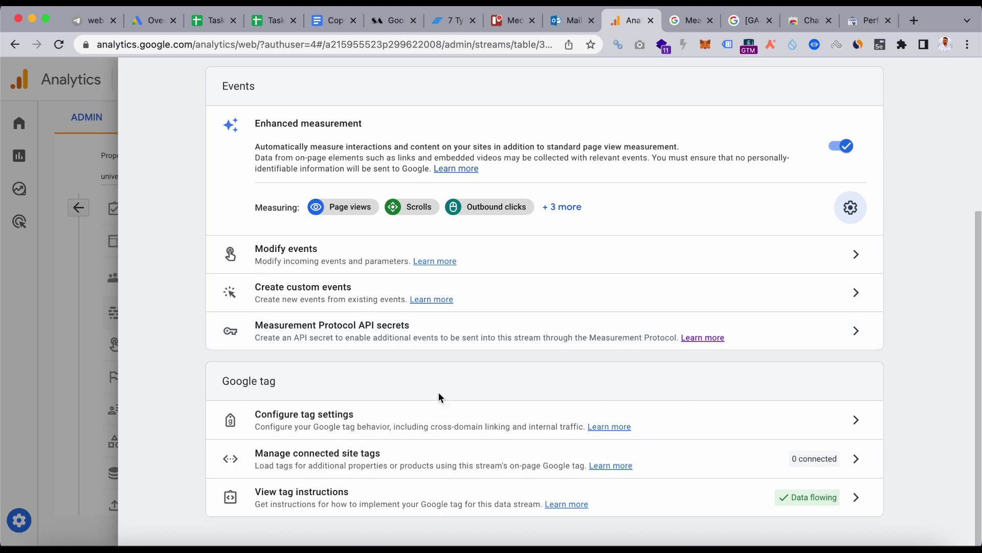
pyautogui.scroll(-1, 558, 385)
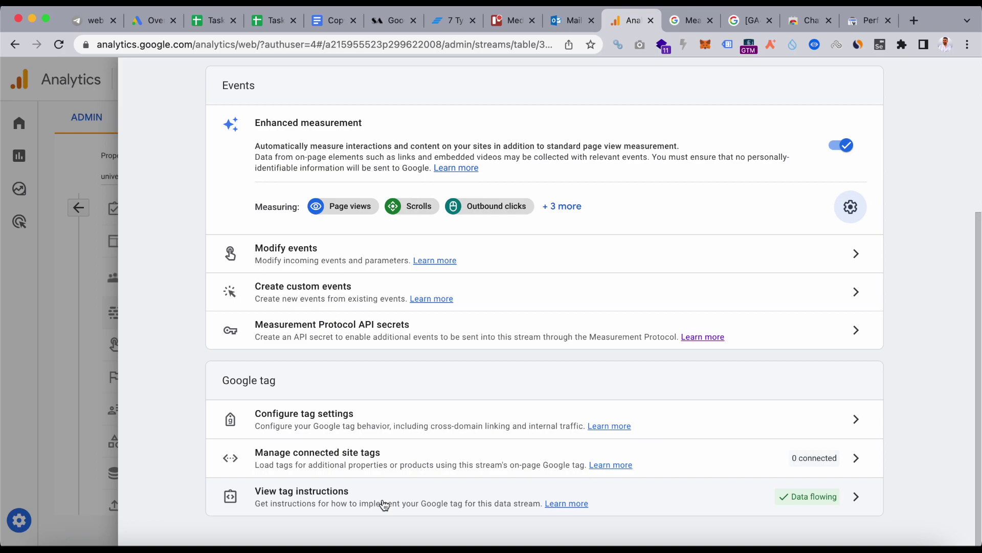
# Open the web stream's Google tag settings and show the full list of configuration settings.
pyautogui.click(368, 423)
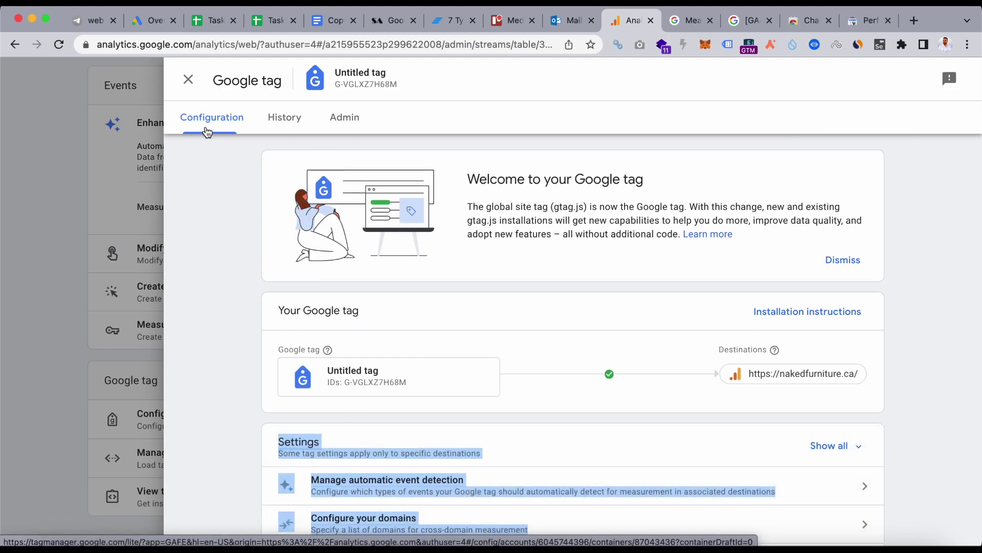
pyautogui.click(238, 198)
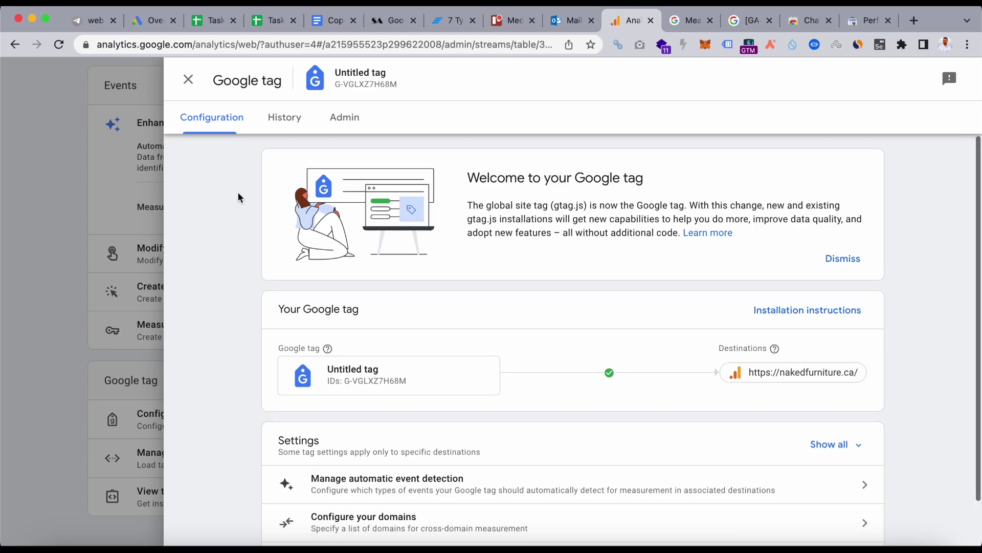
pyautogui.scroll(-1, 258, 428)
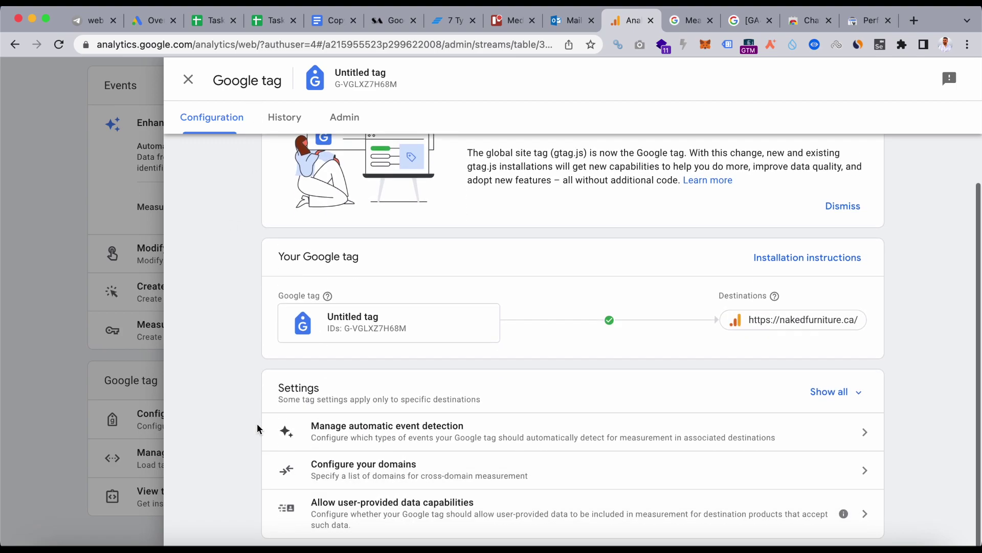
pyautogui.click(843, 392)
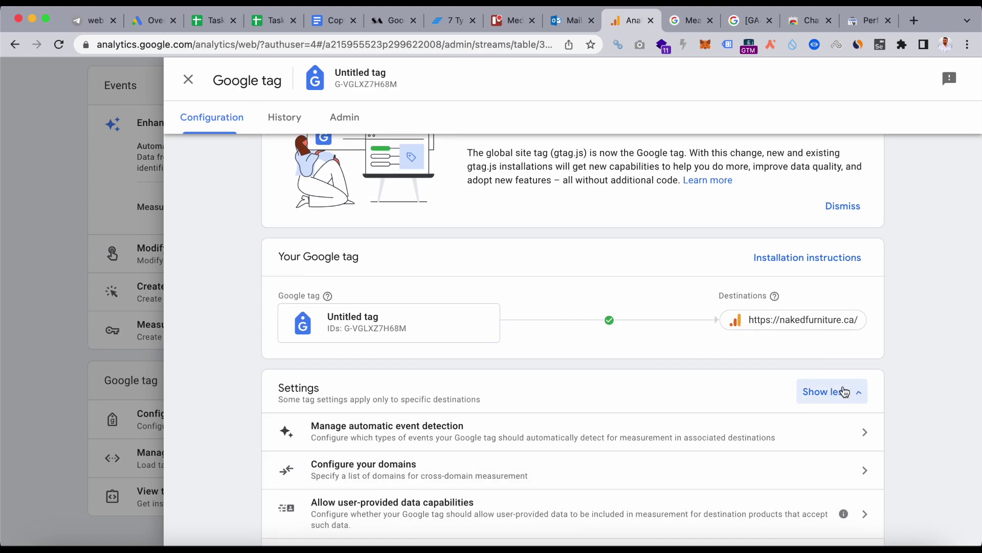
pyautogui.scroll(-4, 855, 383)
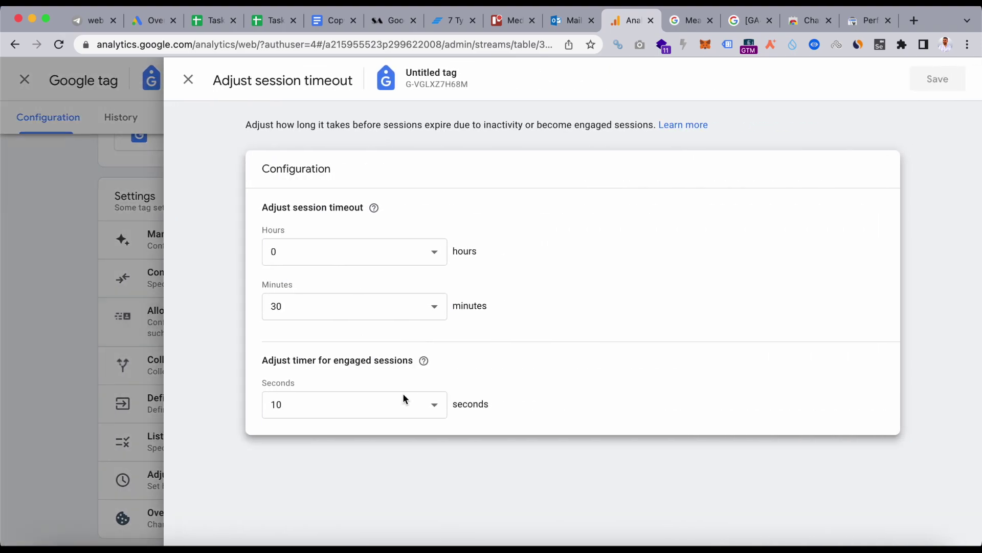
# Inspect the timer for engaged sessions in the session timeout settings and return to the tag configuration without saving.
pyautogui.click(403, 394)
pyautogui.click(528, 458)
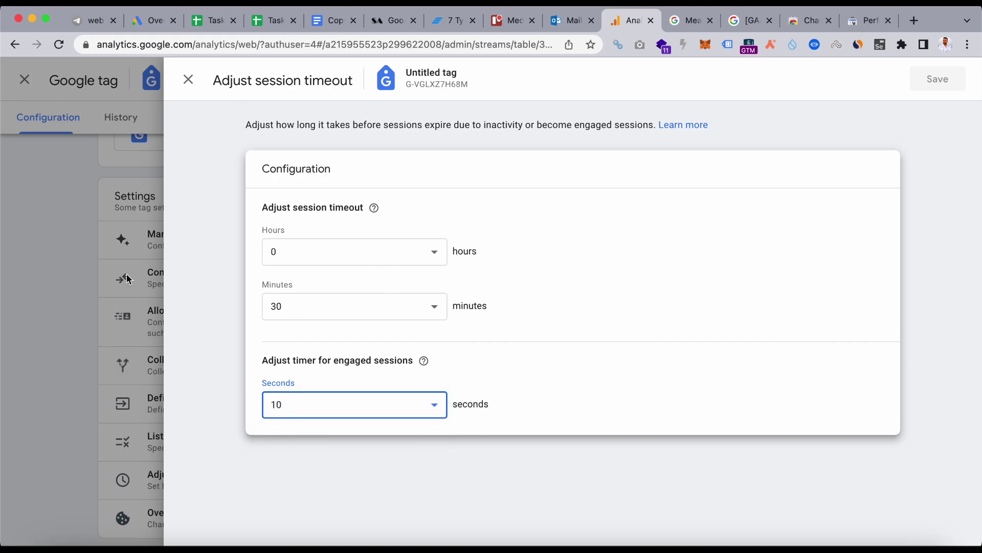
pyautogui.click(112, 275)
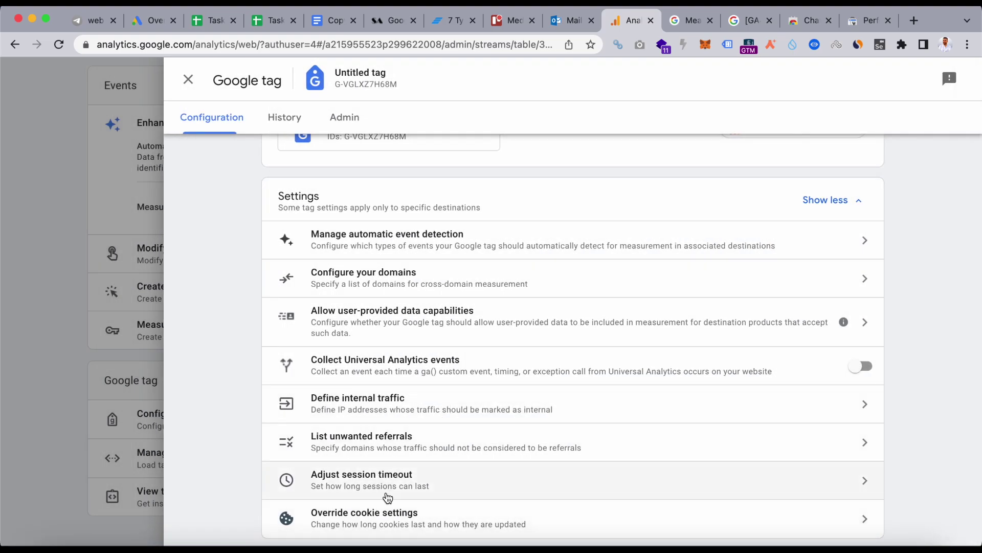
# Look through the Google tag's History and Admin pages, including its management, user and tool options.
pyautogui.scroll(5, 308, 426)
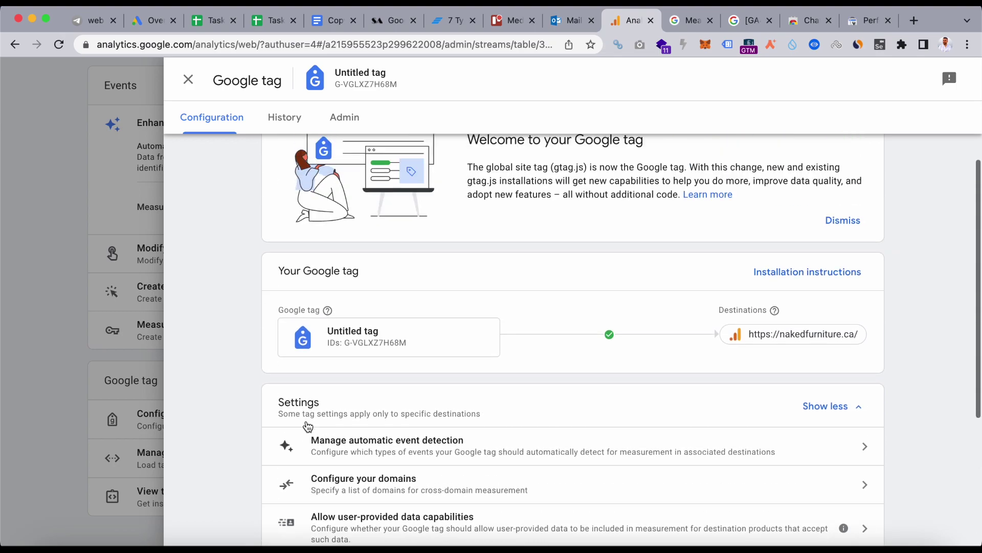
pyautogui.click(289, 123)
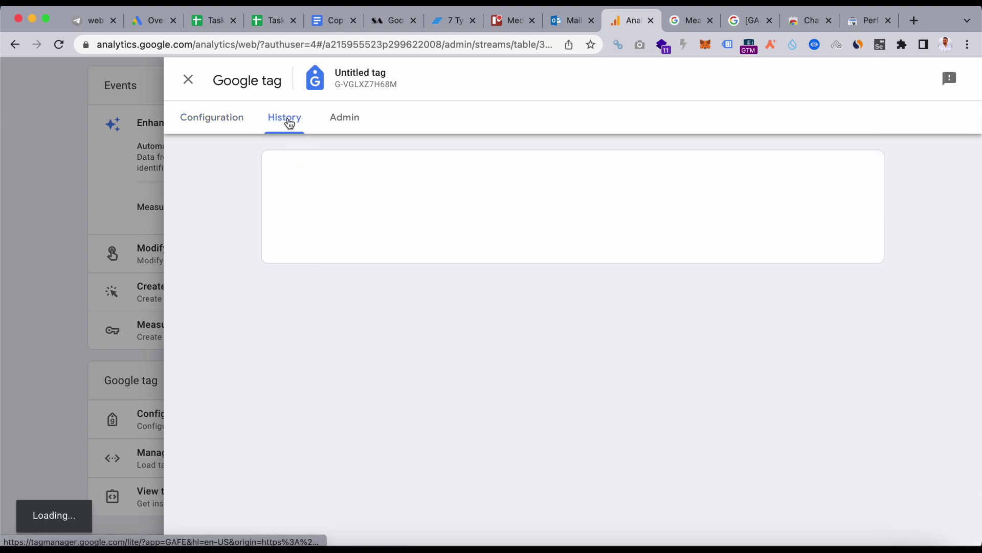
pyautogui.click(346, 118)
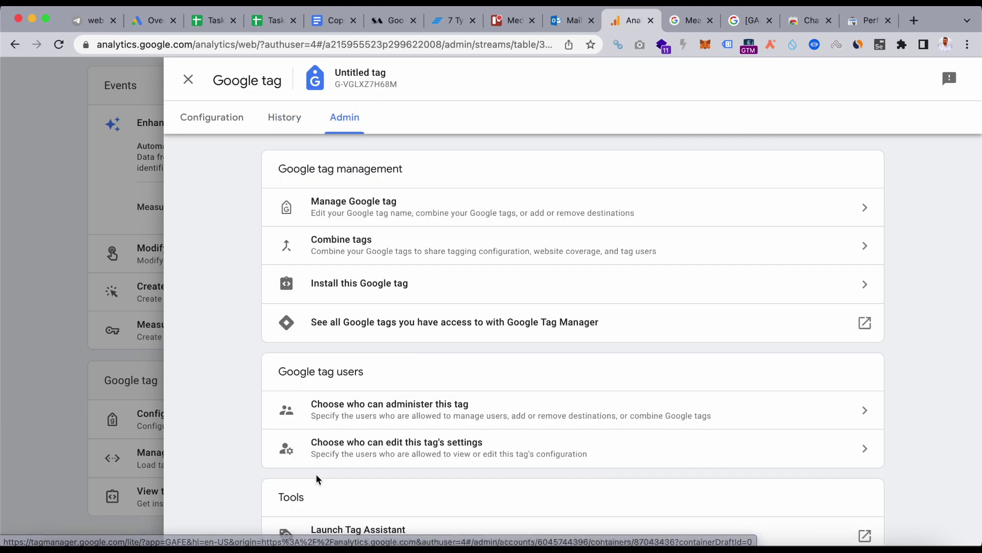
pyautogui.scroll(-2, 248, 427)
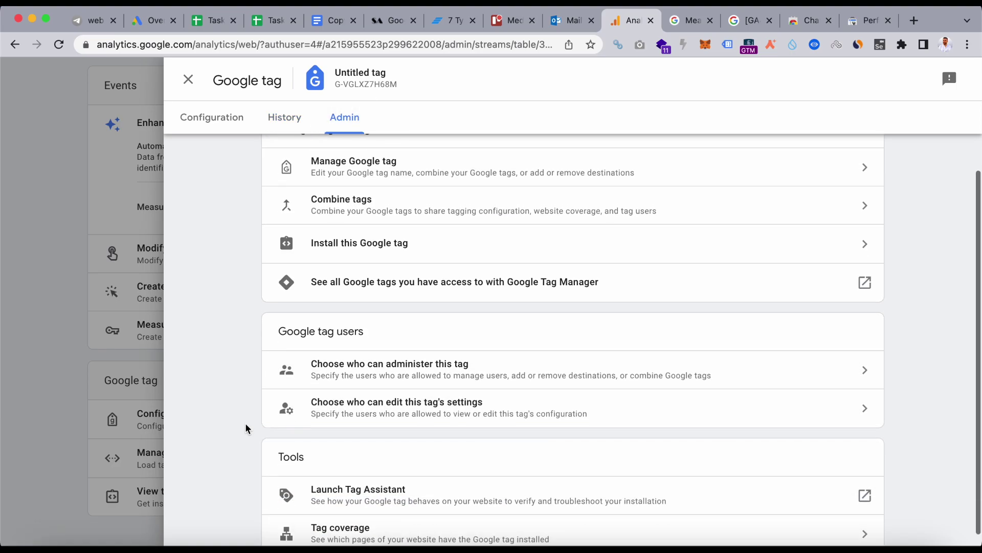
pyautogui.scroll(2, 245, 428)
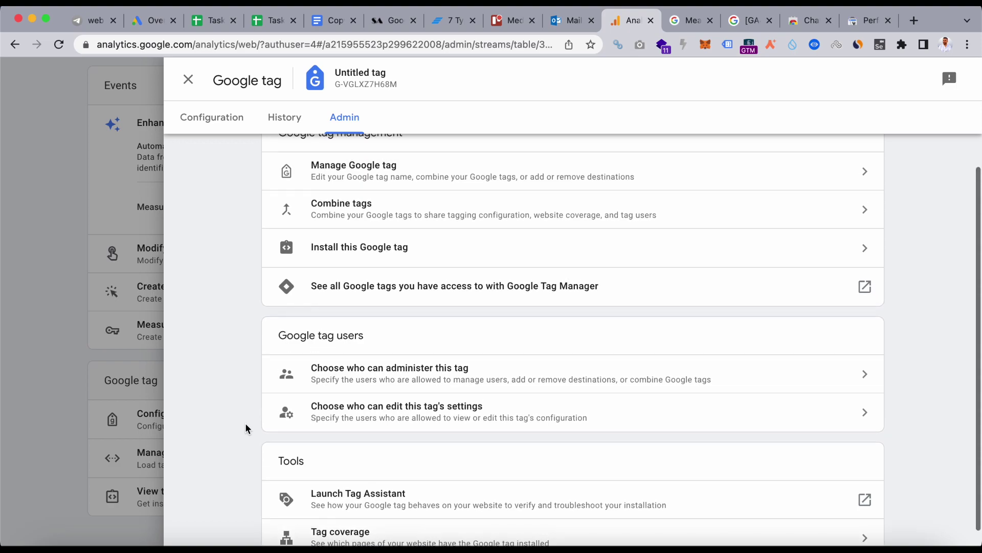
# Close the Google tag and web stream details and view the property's list of existing events.
pyautogui.click(60, 417)
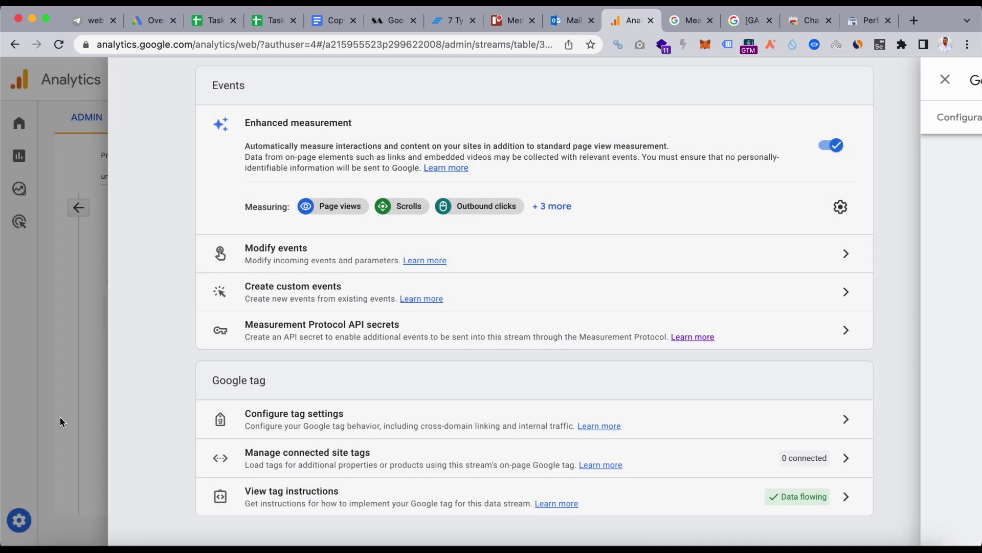
pyautogui.click(60, 417)
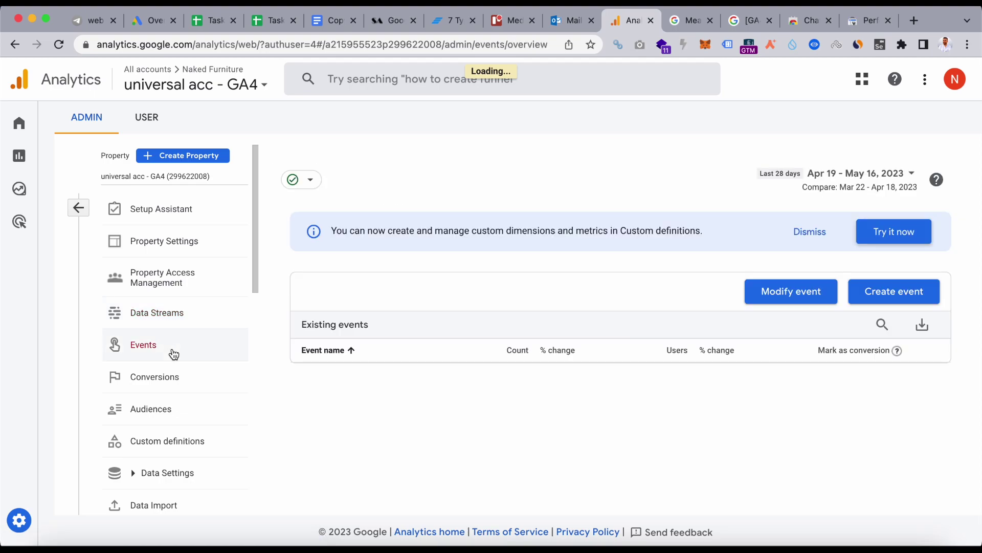
pyautogui.scroll(-3, 474, 443)
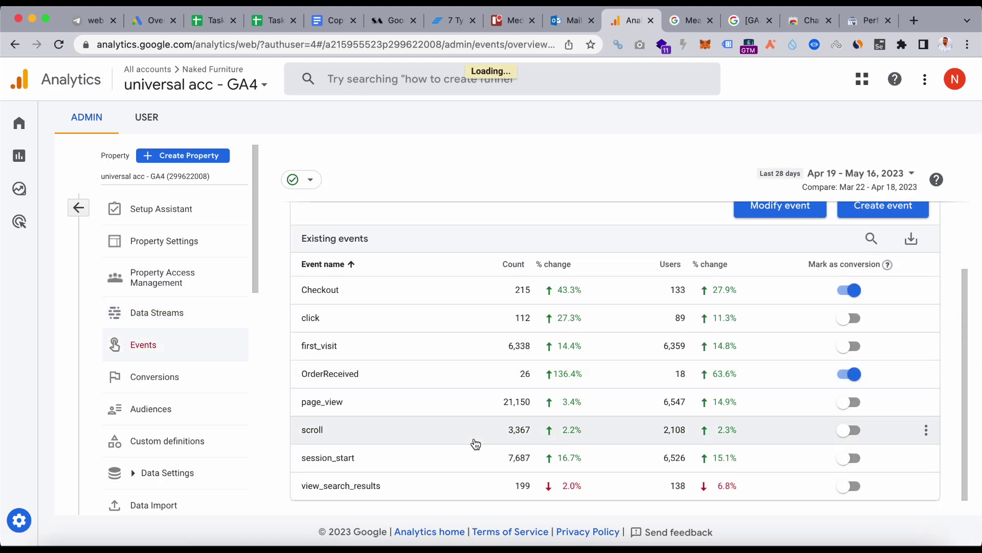
# Review the property's conversion events and audiences, then view the new audience options and leave without creating one.
pyautogui.scroll(3, 544, 307)
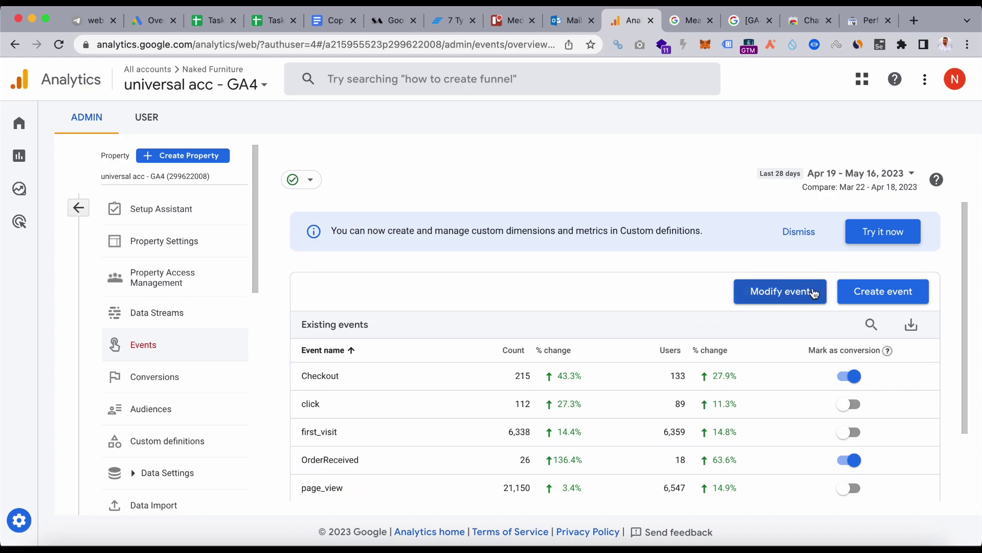
pyautogui.click(175, 373)
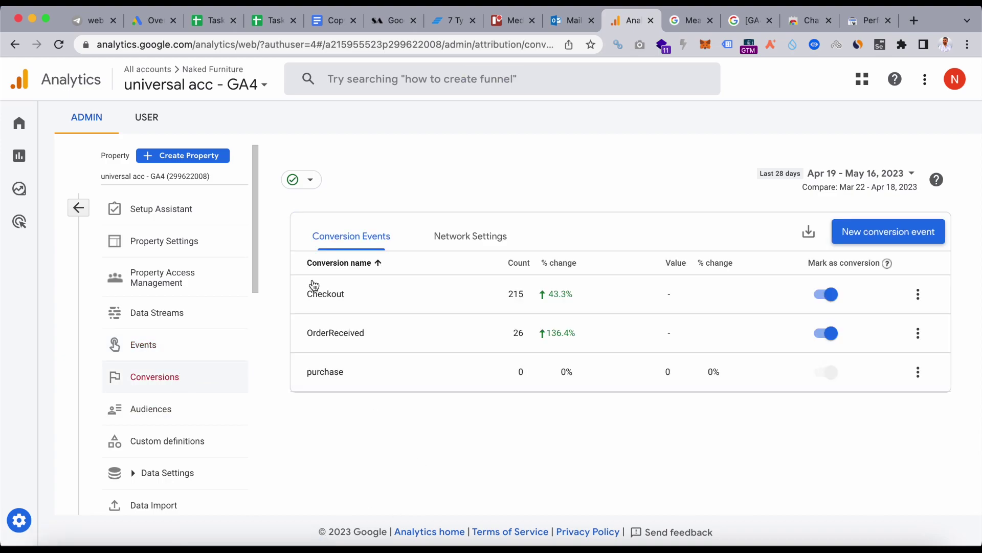
pyautogui.click(161, 409)
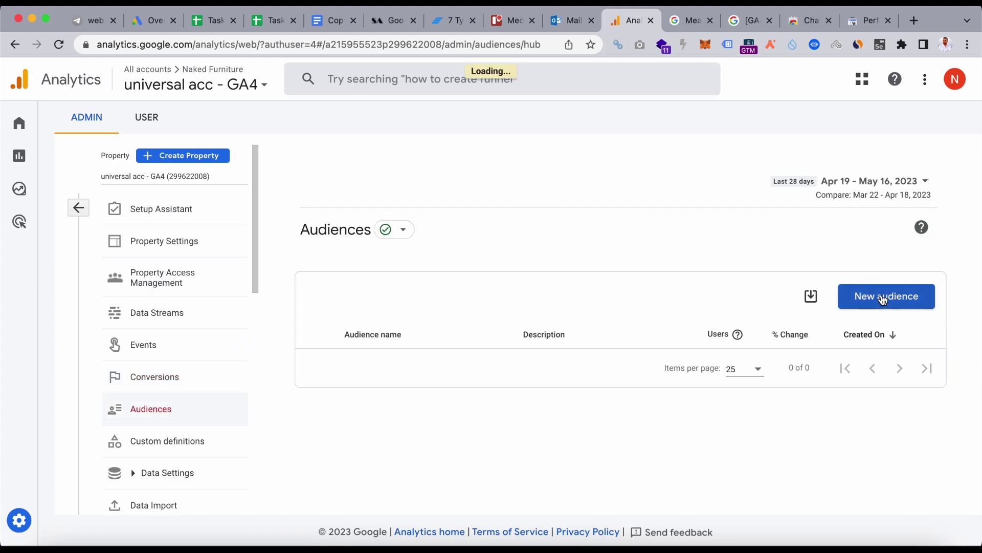
pyautogui.click(822, 297)
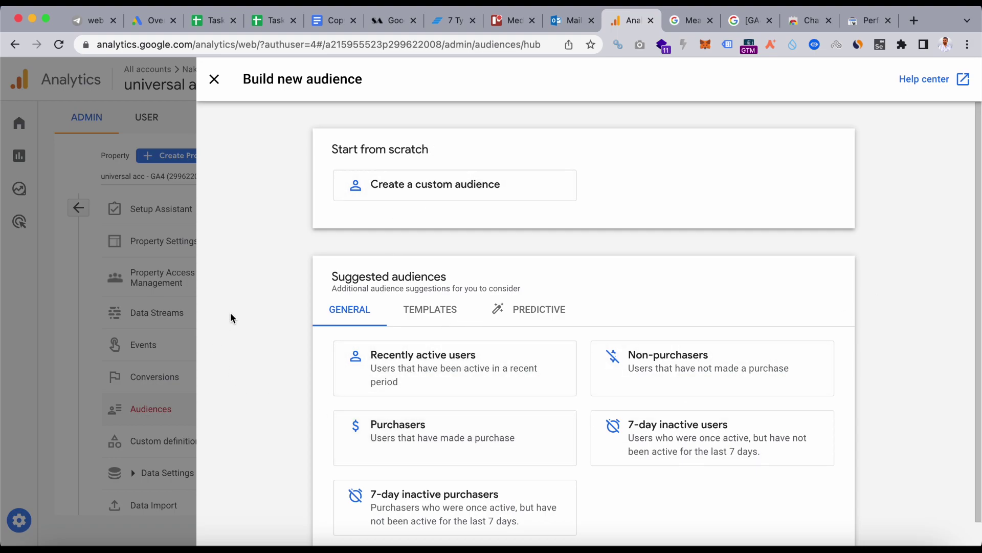
pyautogui.click(18, 432)
# View the property's custom definitions and inspect the new custom dimension form, closing it without saving.
pyautogui.scroll(-2, 163, 407)
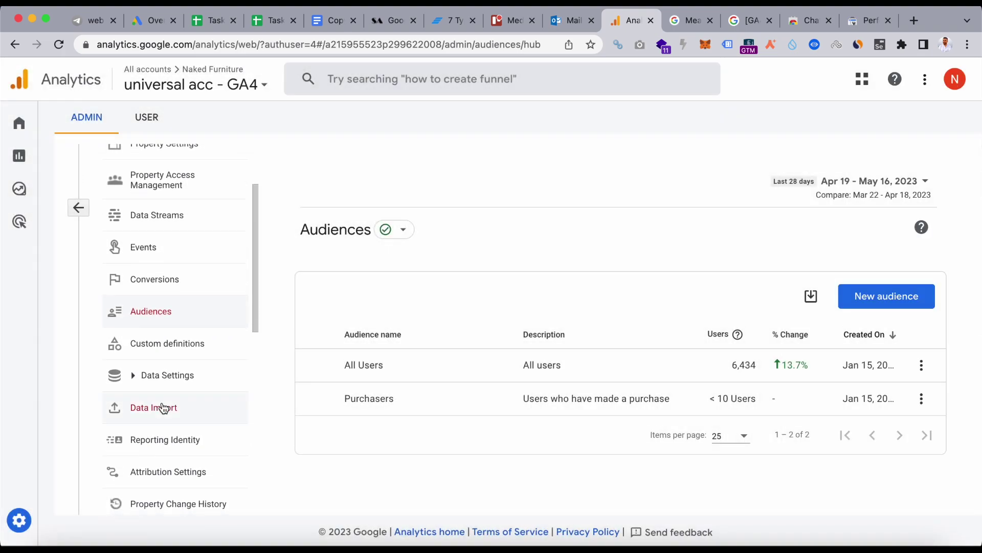
pyautogui.click(206, 354)
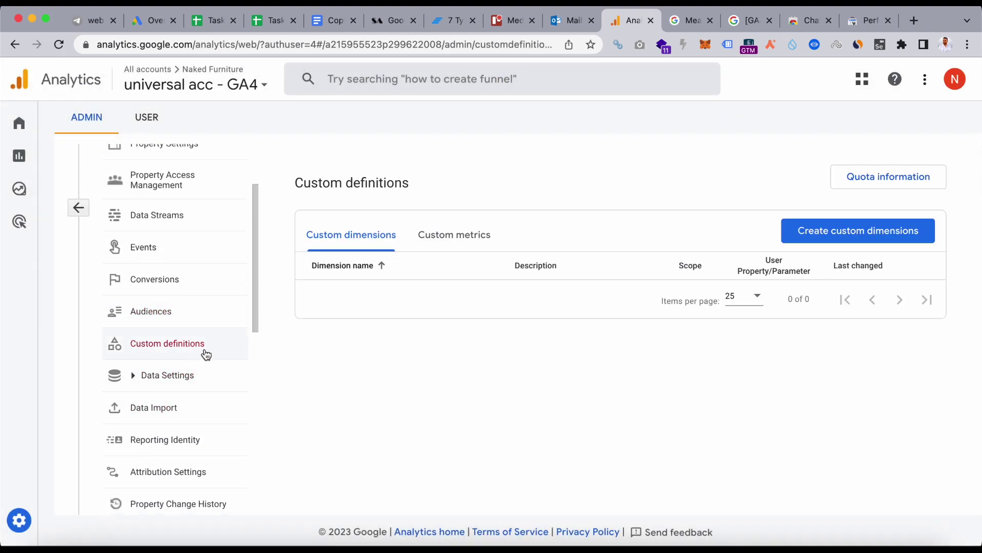
pyautogui.click(885, 233)
pyautogui.click(593, 234)
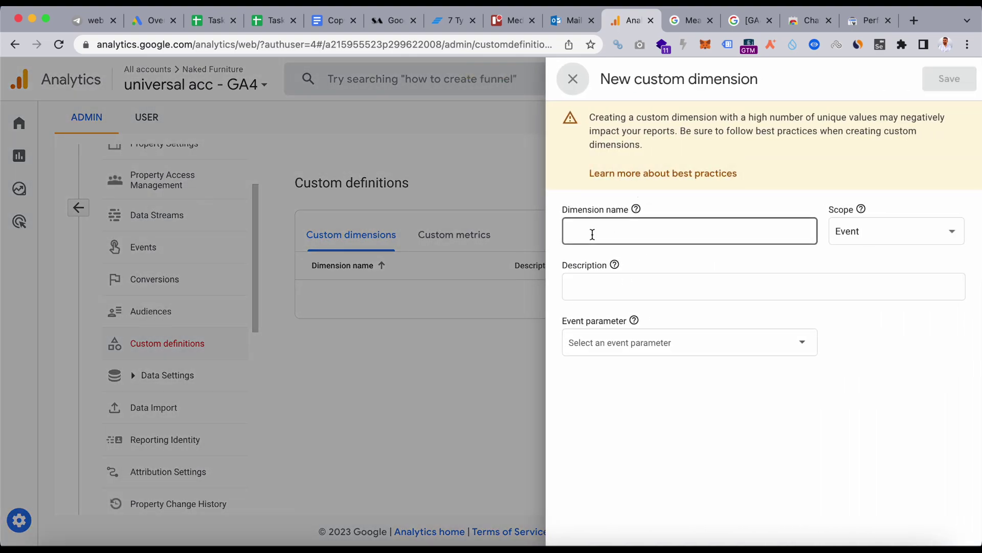
pyautogui.click(335, 289)
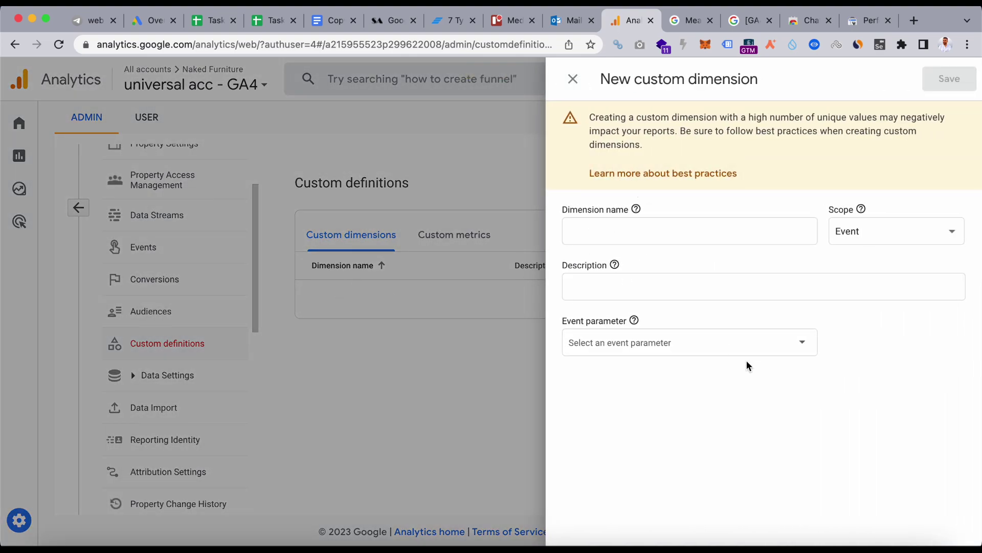
pyautogui.click(394, 423)
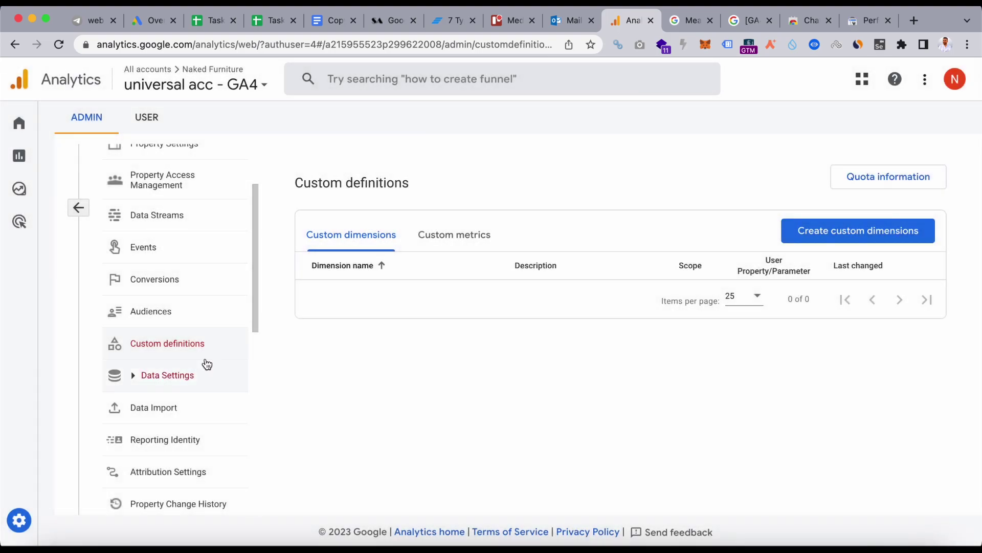
# Expand the data settings and review the property's data collection, data retention and data filters pages.
pyautogui.click(185, 384)
pyautogui.scroll(-1, 217, 433)
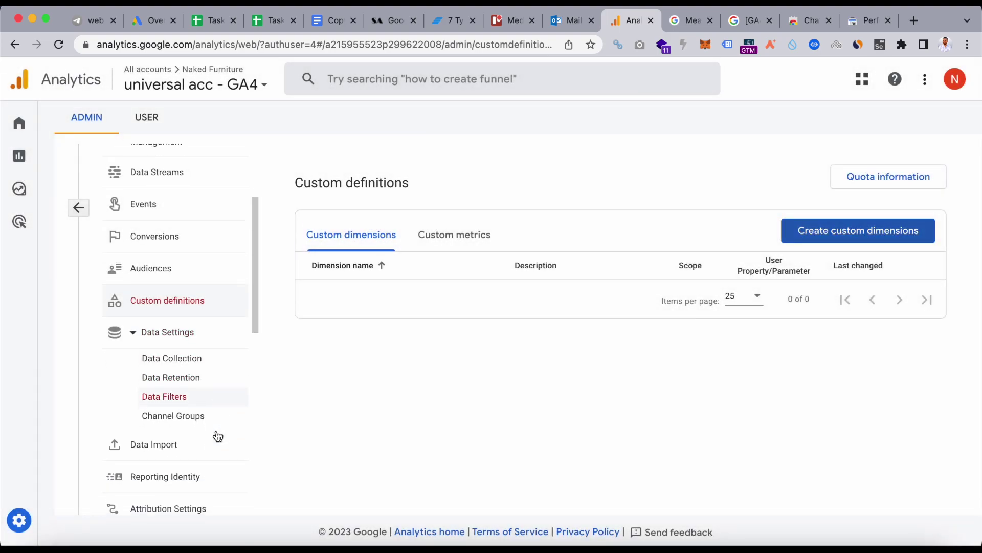
pyautogui.click(209, 365)
pyautogui.scroll(-3, 413, 410)
pyautogui.click(192, 378)
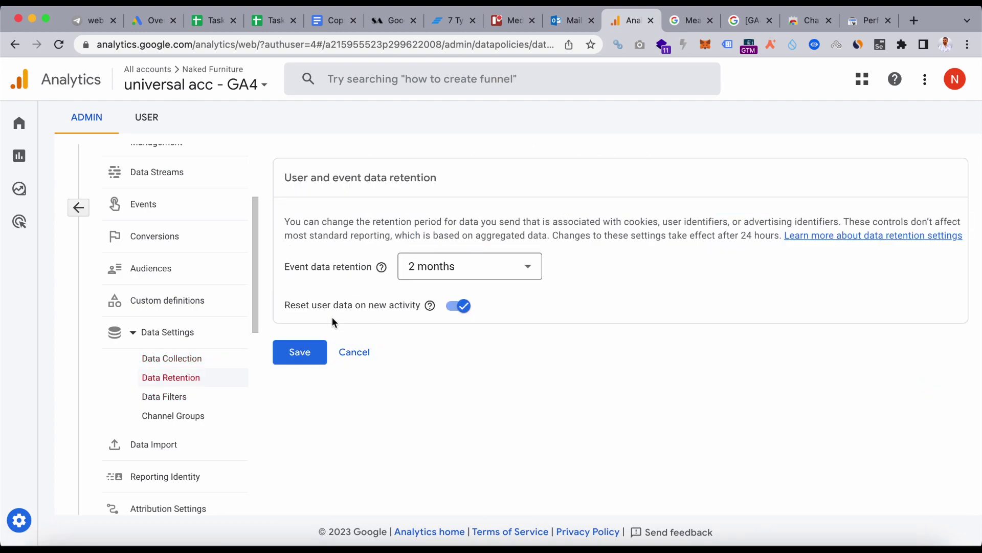
pyautogui.click(182, 397)
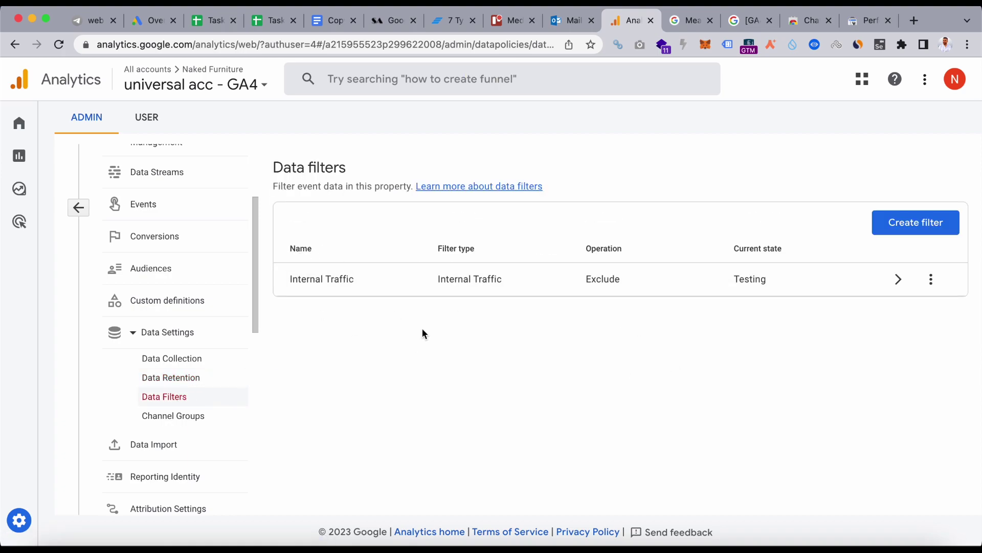
# Inspect how a new channel group and channel are defined, including the available condition types, and return to Channel Groups without saving.
pyautogui.click(149, 416)
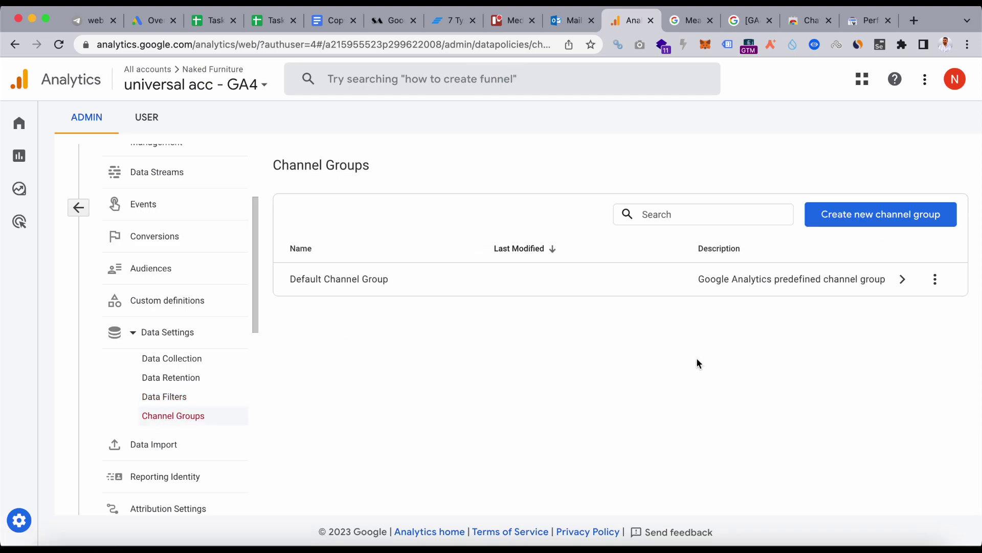
pyautogui.click(852, 222)
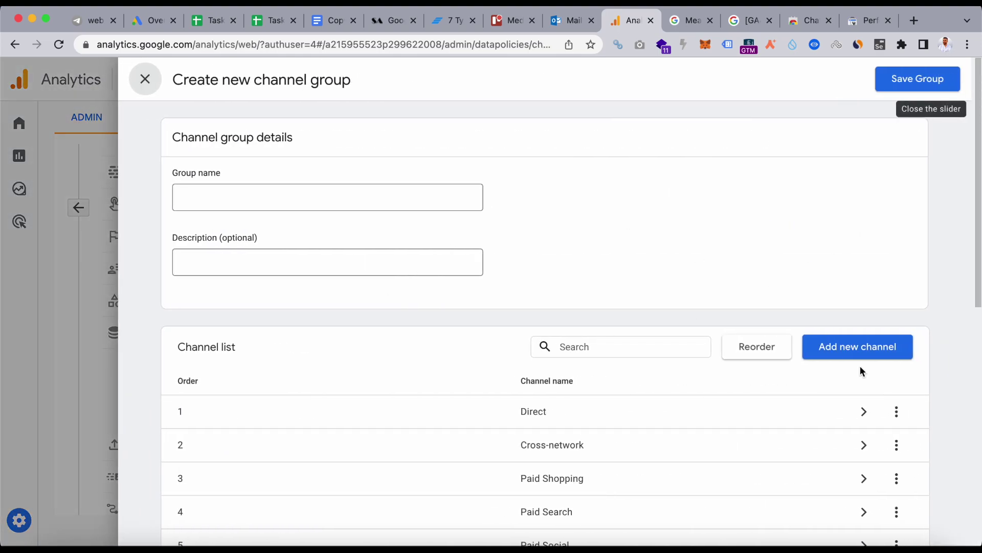
pyautogui.click(857, 343)
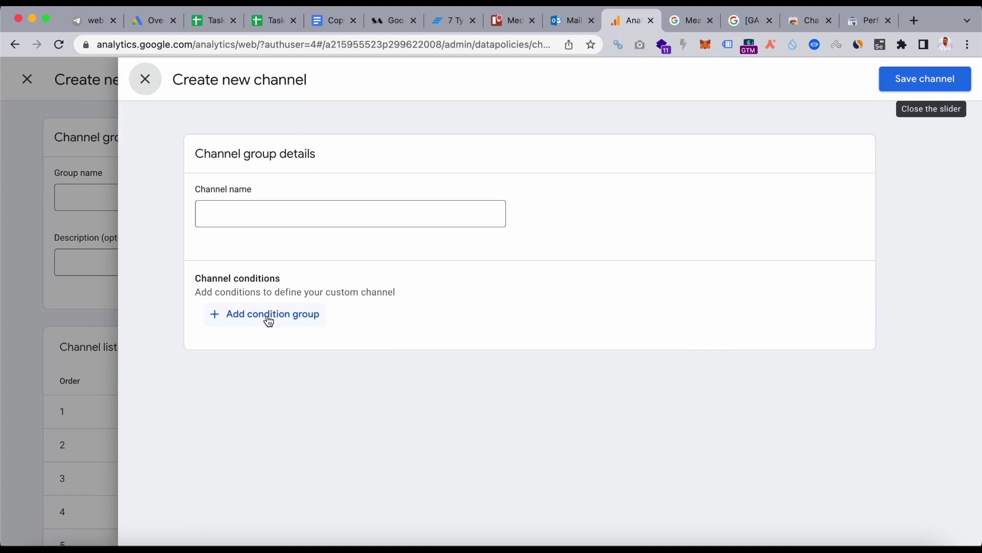
pyautogui.click(268, 320)
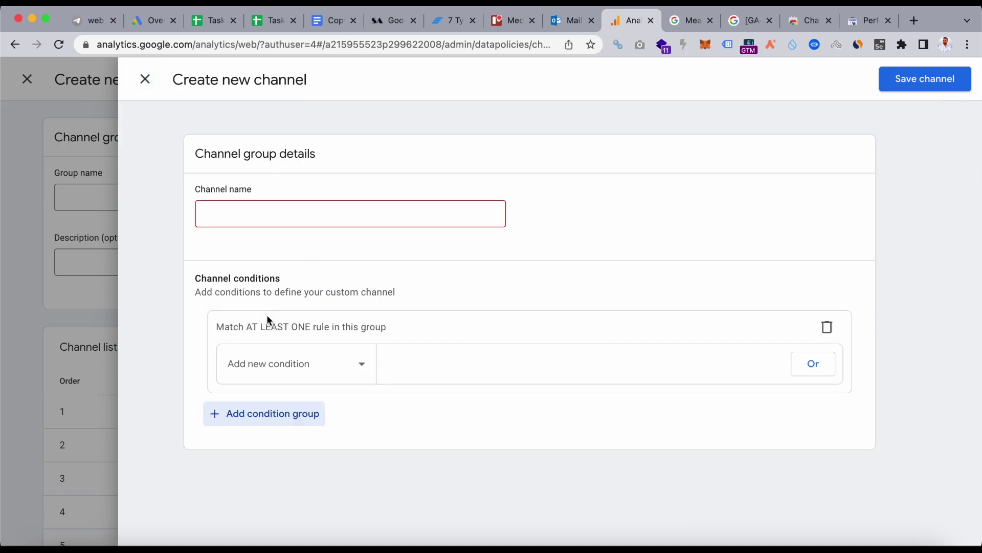
pyautogui.click(295, 355)
pyautogui.scroll(-1, 304, 292)
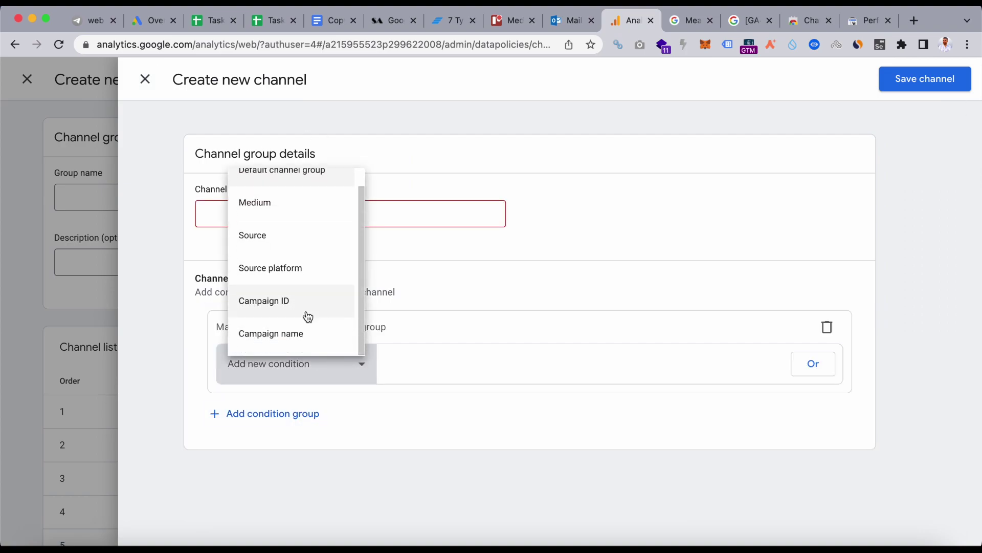
pyautogui.click(52, 328)
pyautogui.click(52, 329)
pyautogui.click(52, 329)
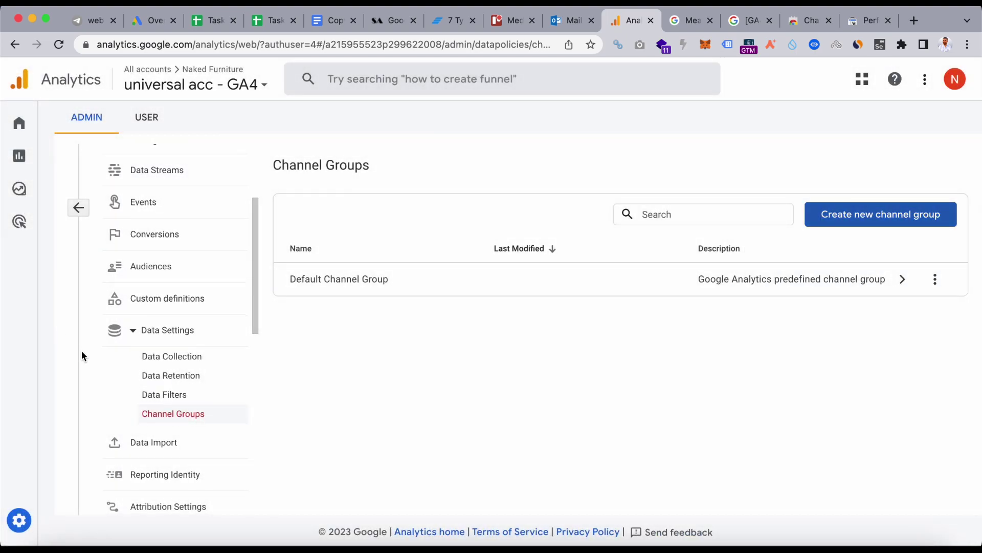
# View the property's Data Import page and its Reporting Identity options.
pyautogui.scroll(-3, 169, 327)
pyautogui.click(171, 295)
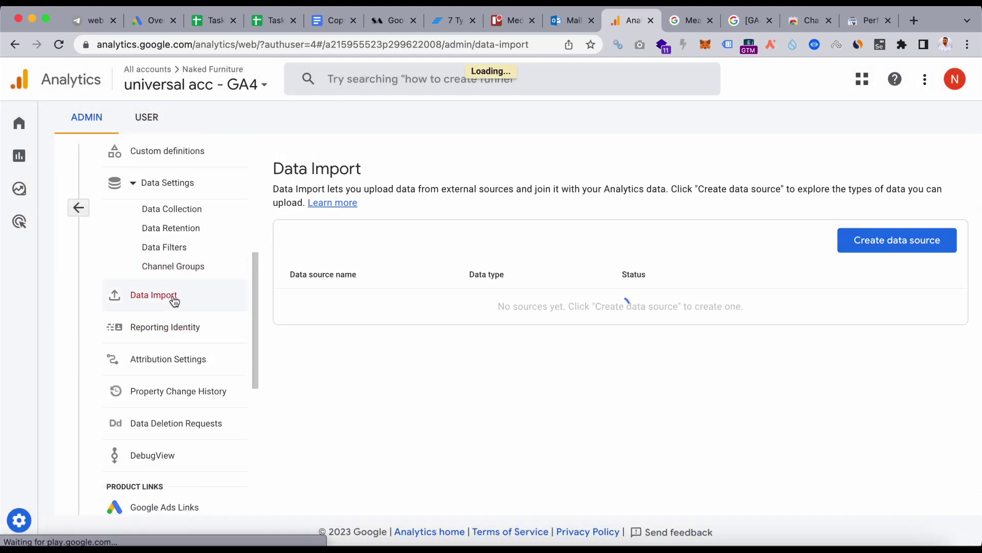
pyautogui.click(173, 333)
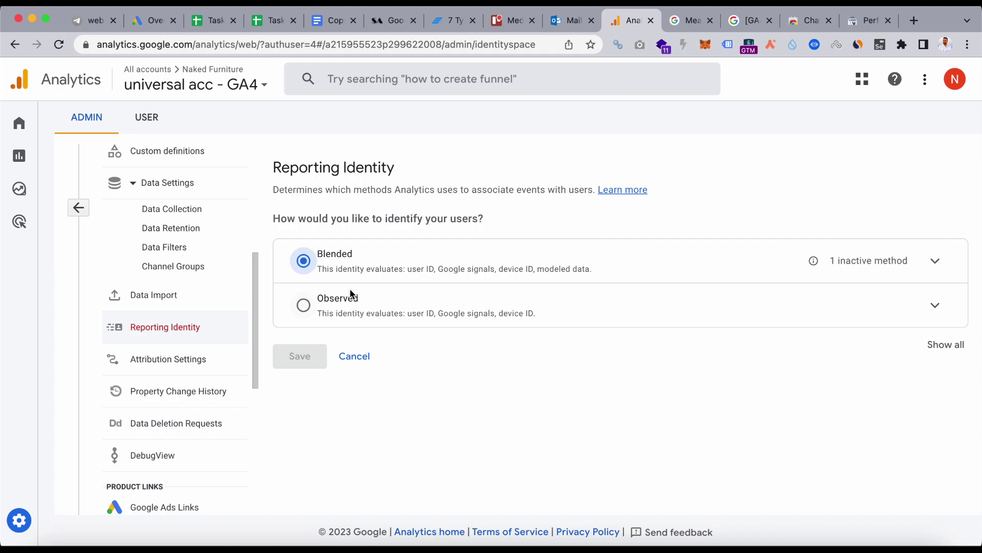
# Examine the reporting attribution model and the lookback window options in the property's attribution settings.
pyautogui.click(212, 356)
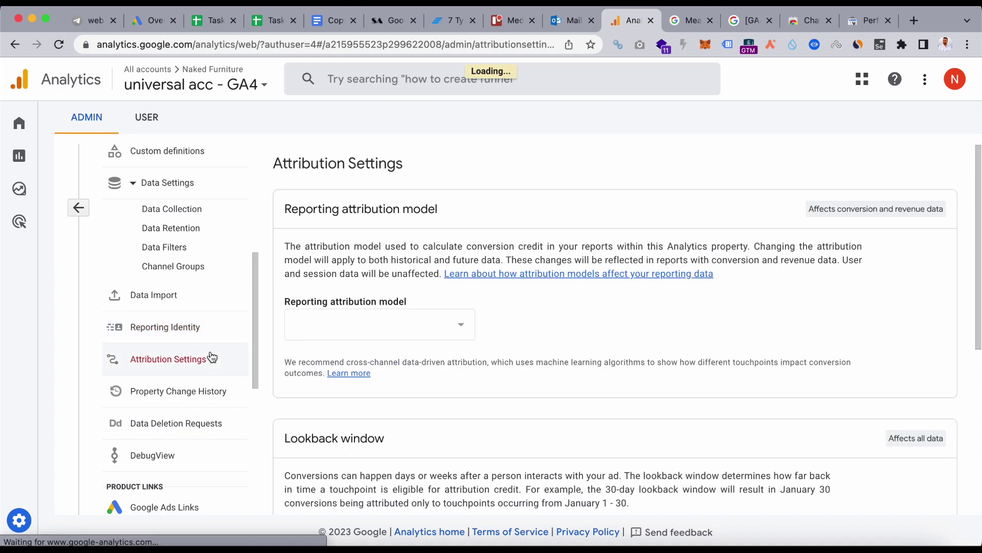
pyautogui.scroll(-5, 478, 413)
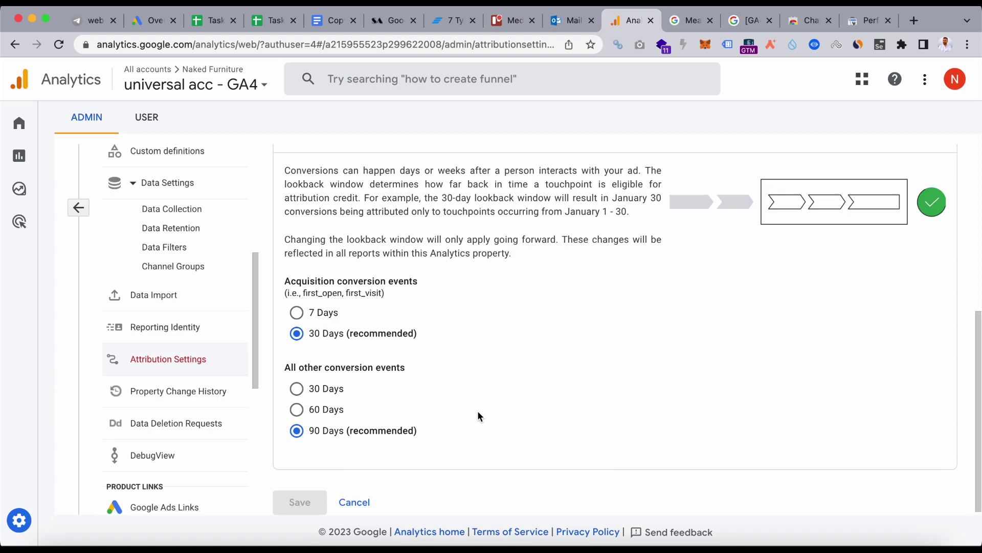
pyautogui.scroll(1, 478, 410)
pyautogui.scroll(4, 417, 335)
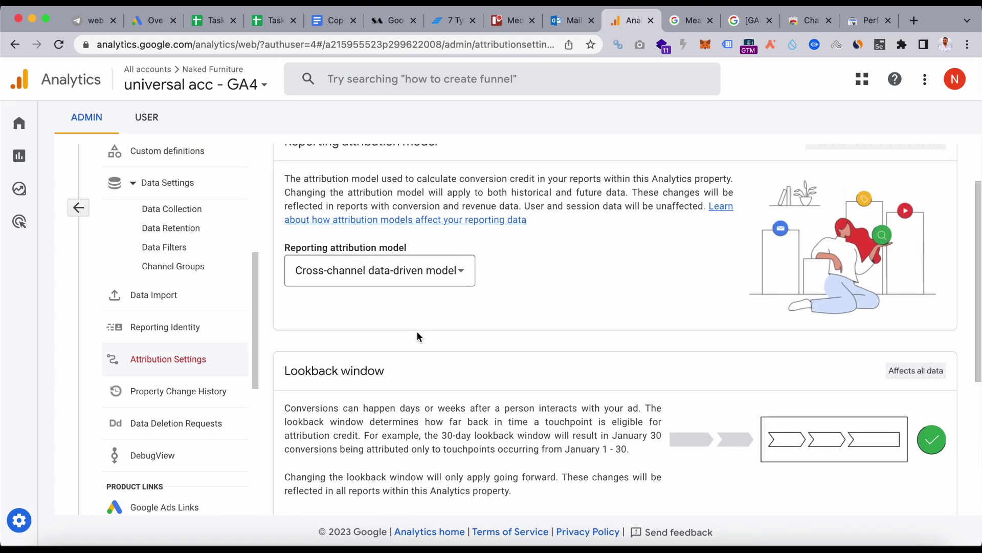
# View the property's change history, data deletion requests and DebugView.
pyautogui.click(179, 408)
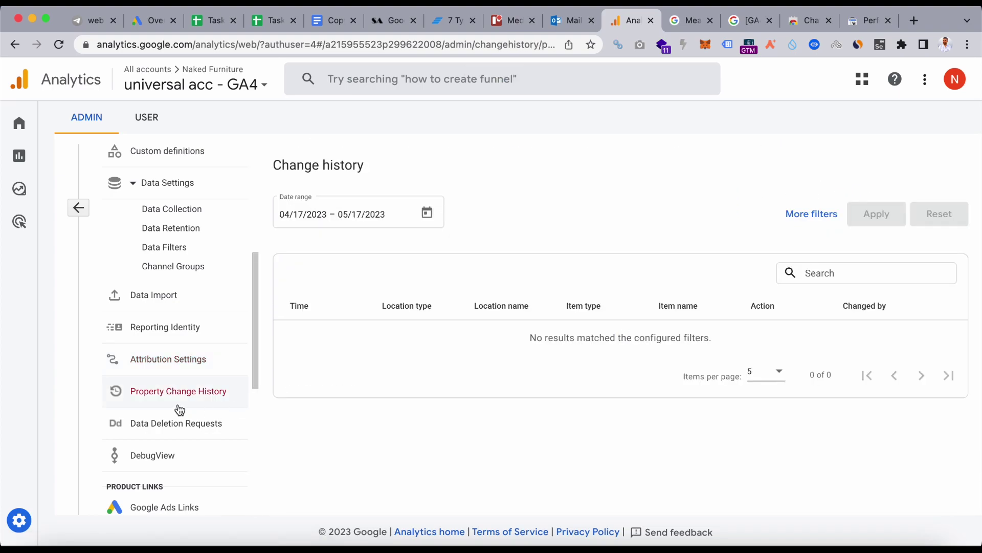
pyautogui.click(200, 441)
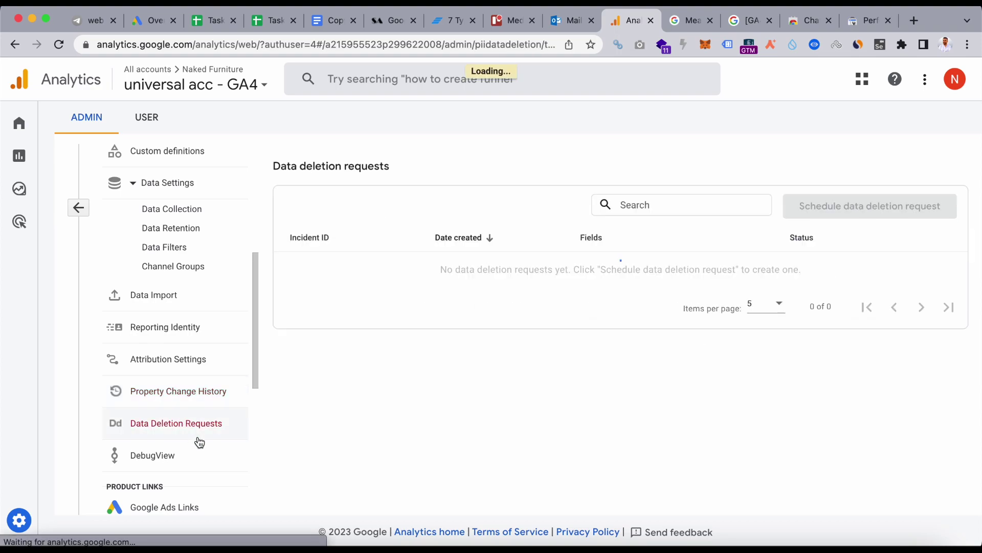
pyautogui.scroll(-3, 207, 429)
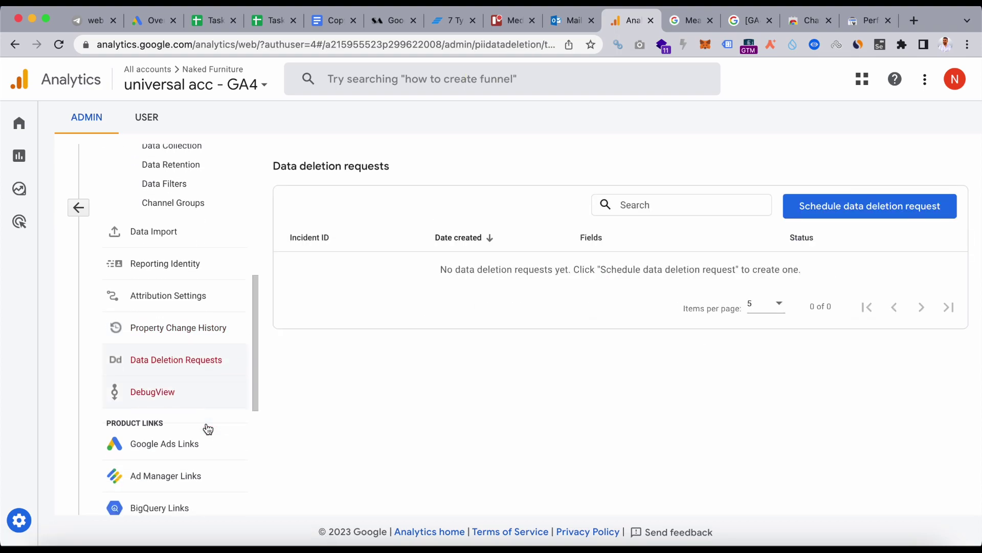
pyautogui.click(177, 386)
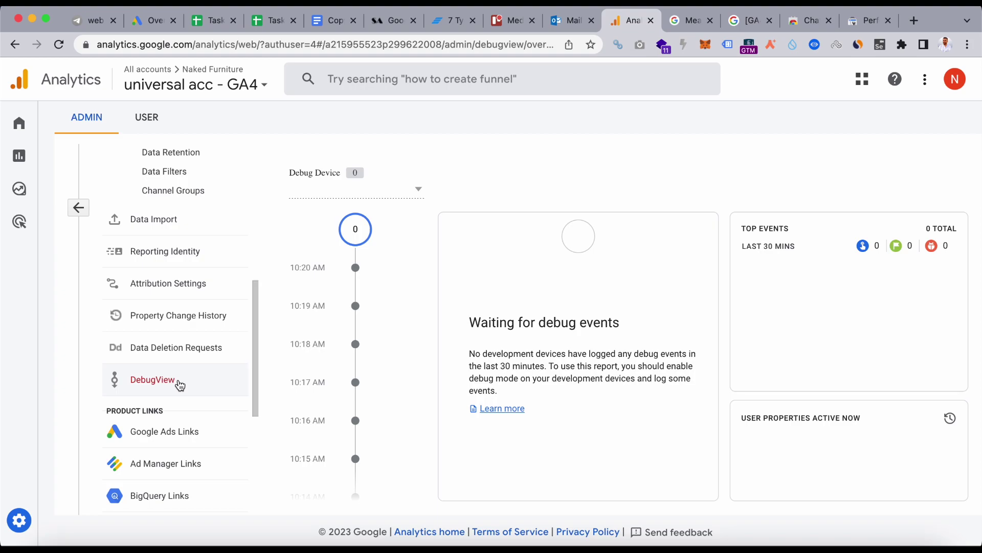
# Look over the product links available for the property and return to the beginning of the property settings list.
pyautogui.scroll(-3, 179, 385)
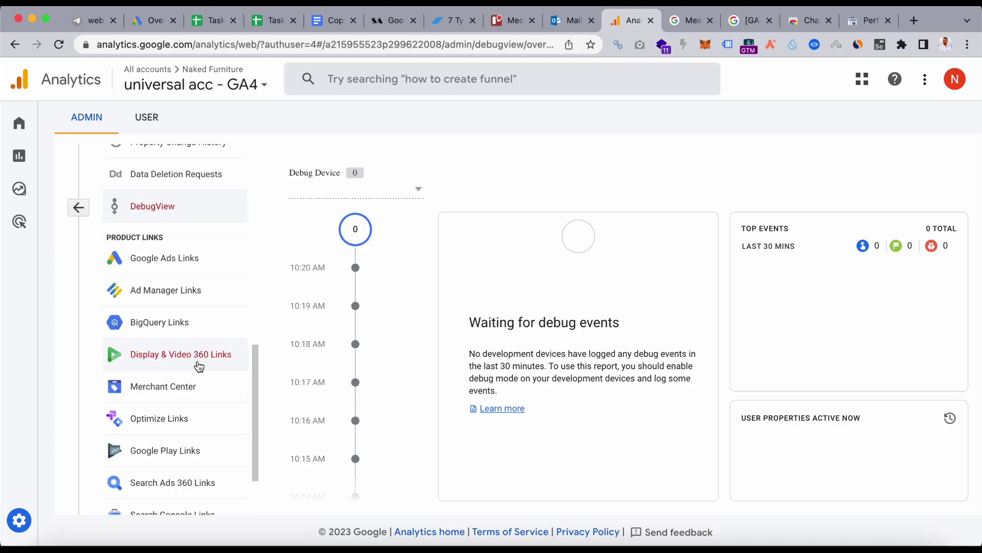
pyautogui.scroll(-2, 212, 424)
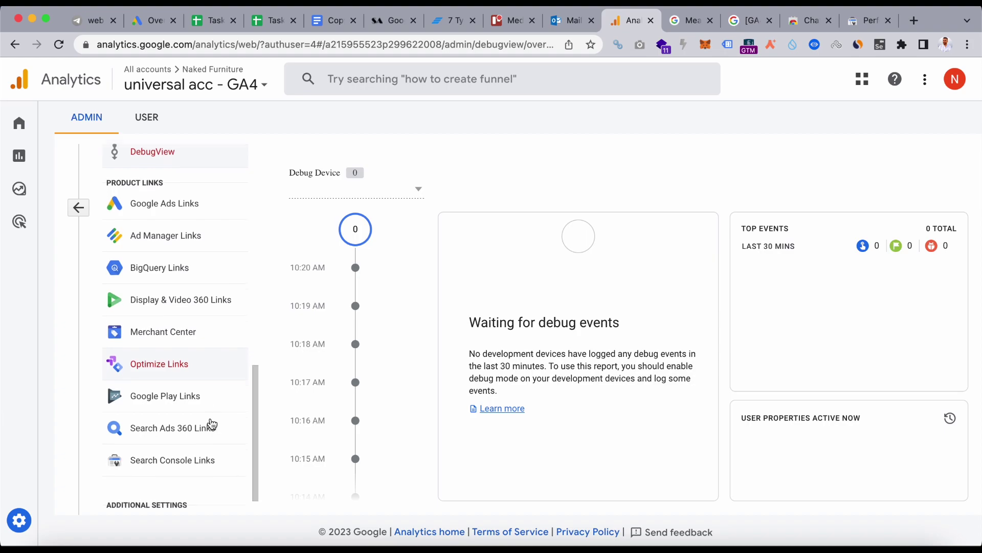
pyautogui.scroll(5, 212, 423)
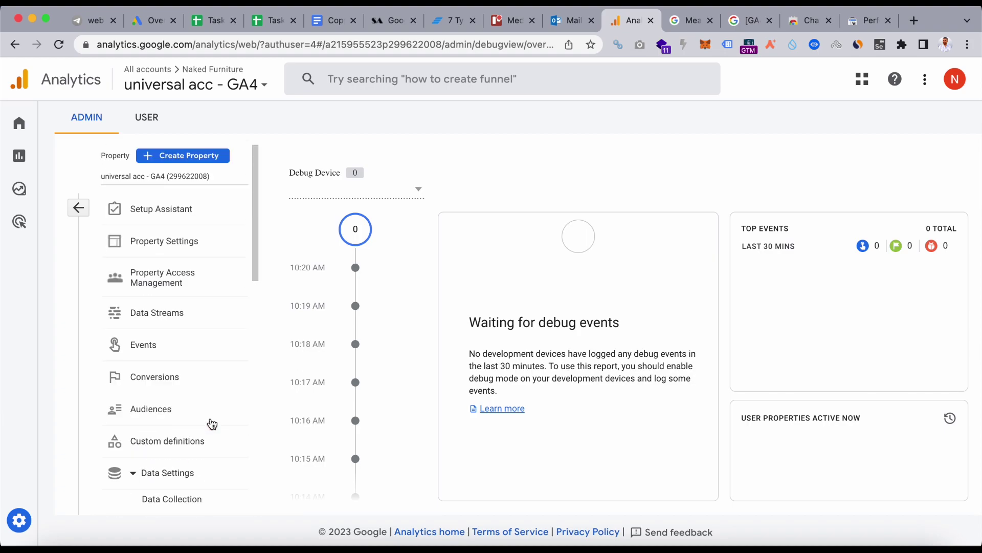
pyautogui.moveTo(53, 499)
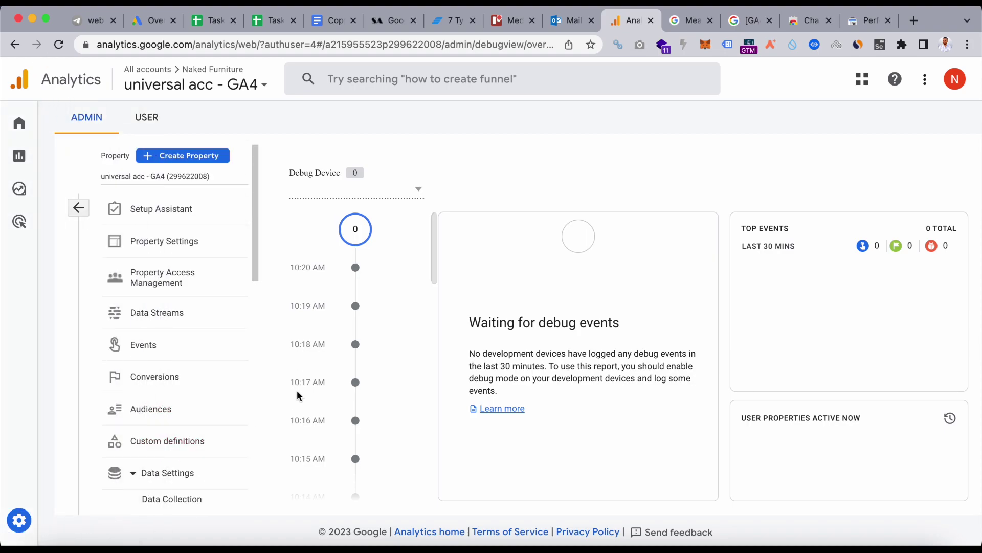